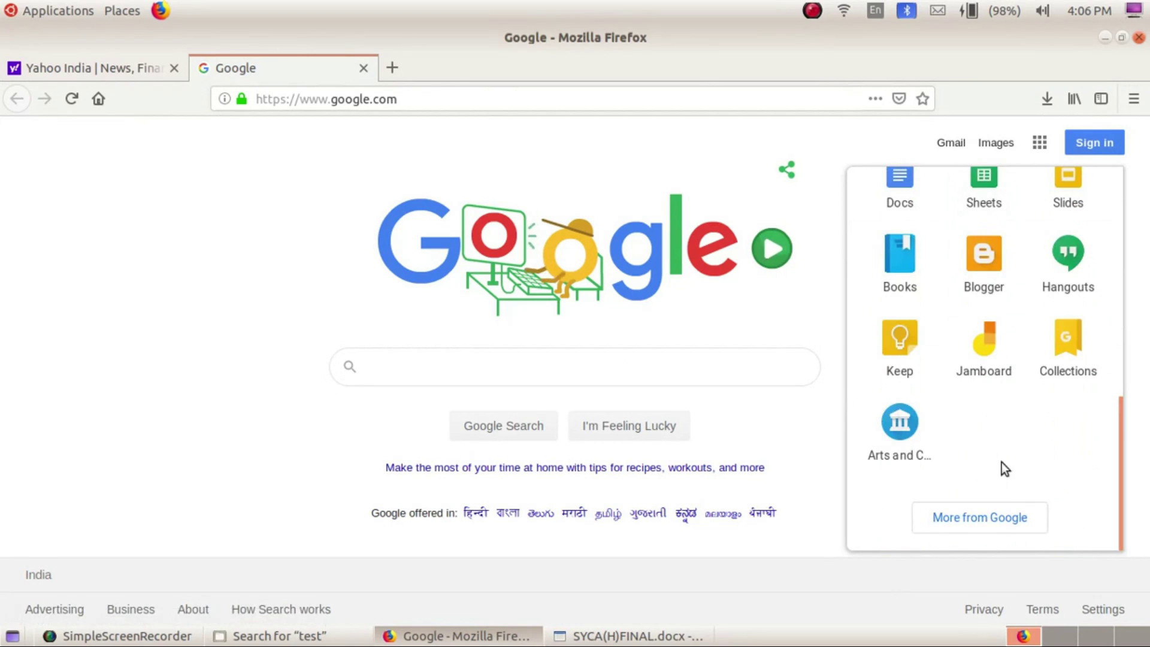
# Open the Google Forms introduction page from Google's All products listing
pyautogui.click(988, 516)
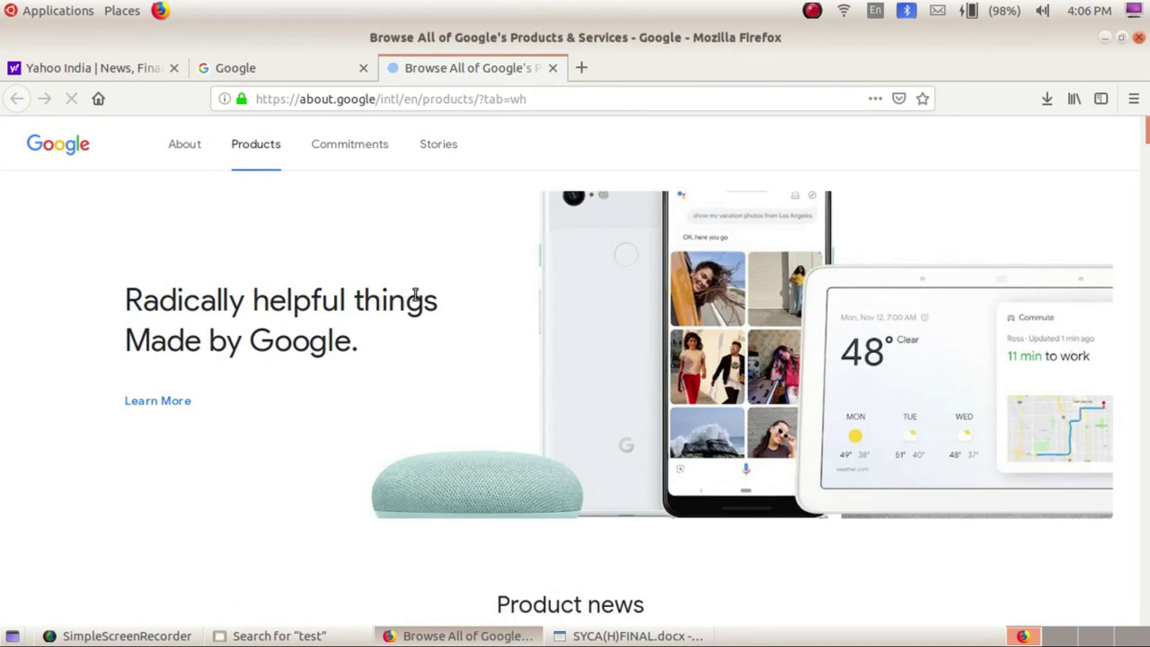
pyautogui.scroll(-8, 414, 293)
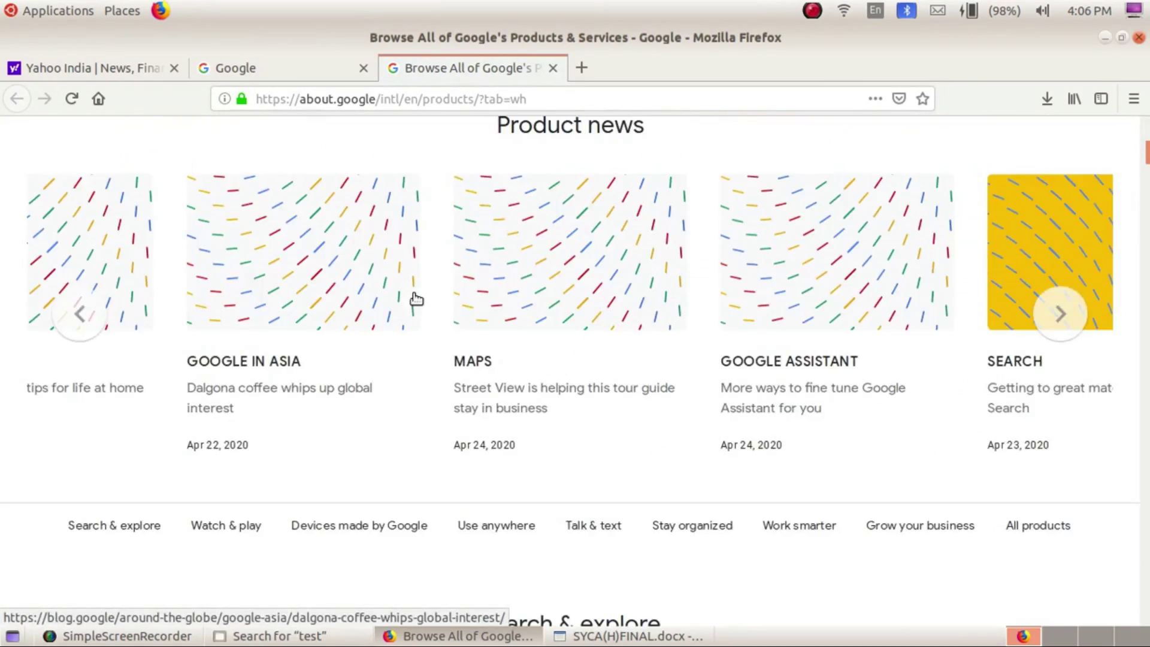
pyautogui.scroll(-15, 416, 298)
pyautogui.scroll(-20, 417, 300)
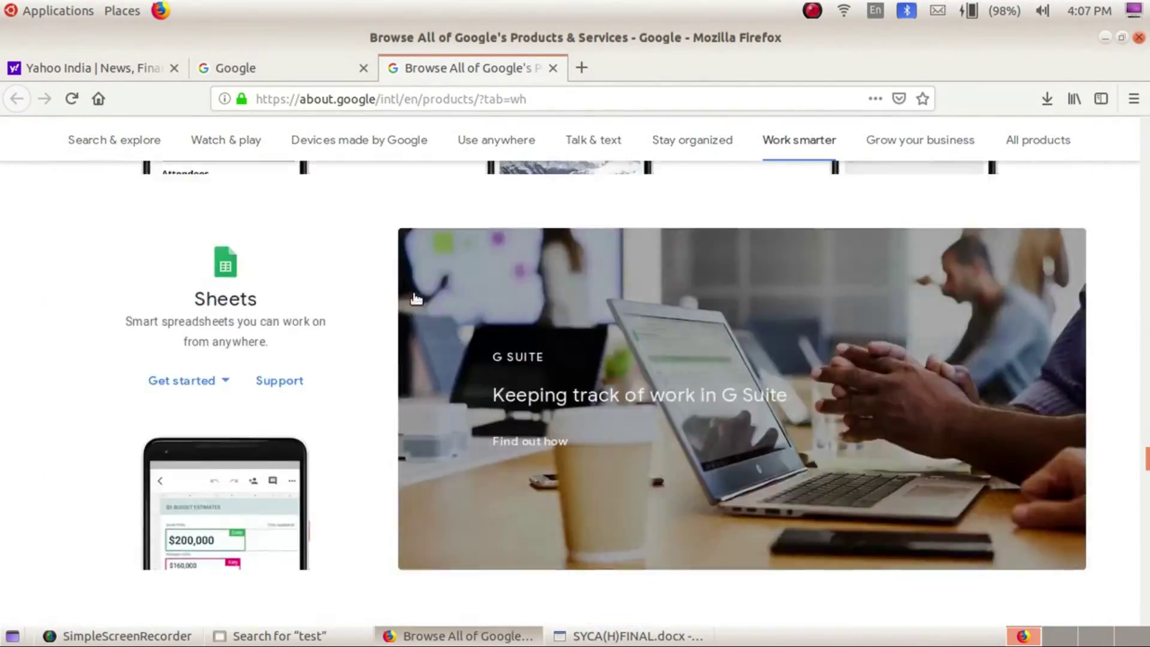
pyautogui.scroll(-18, 417, 299)
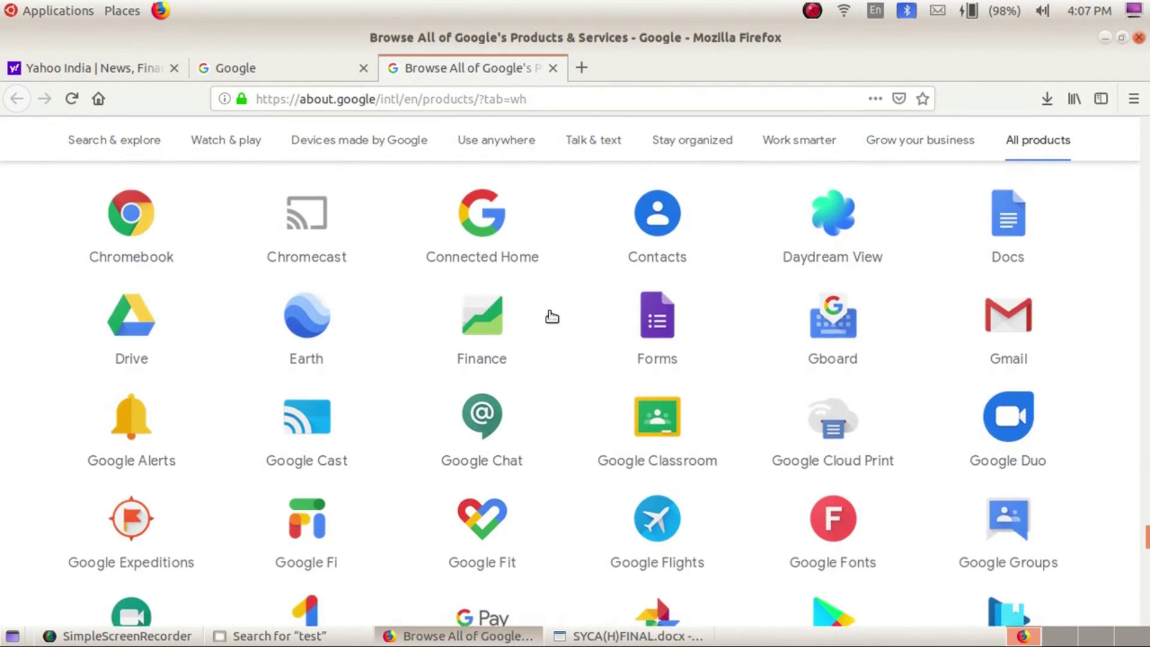
pyautogui.click(656, 339)
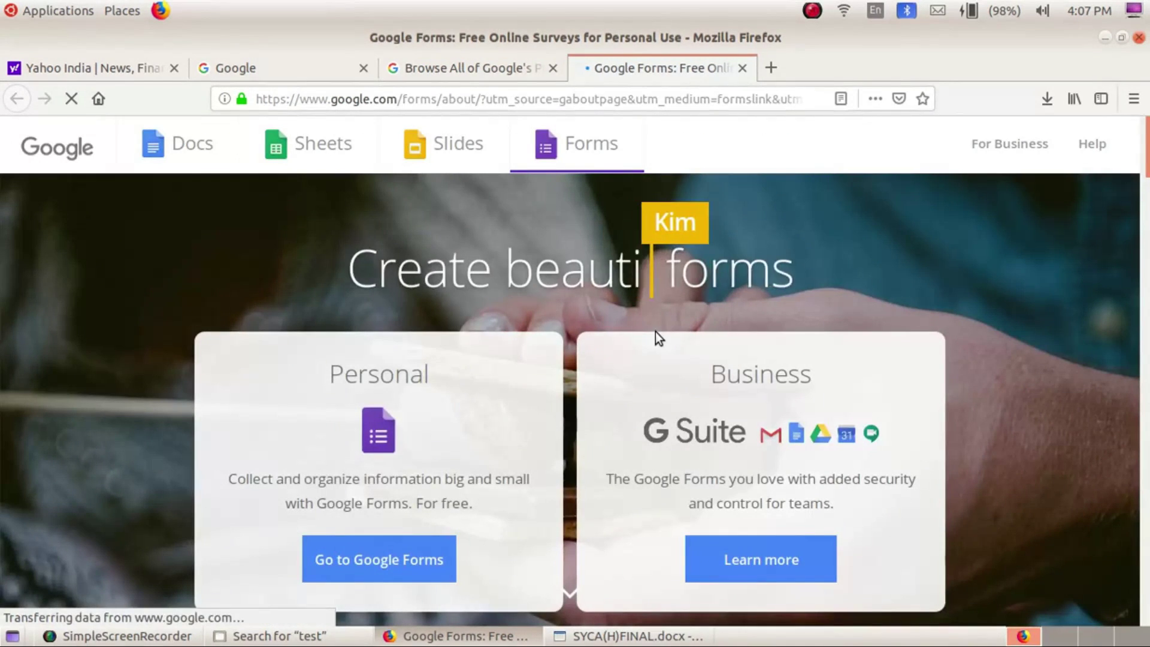
pyautogui.scroll(-5, 335, 315)
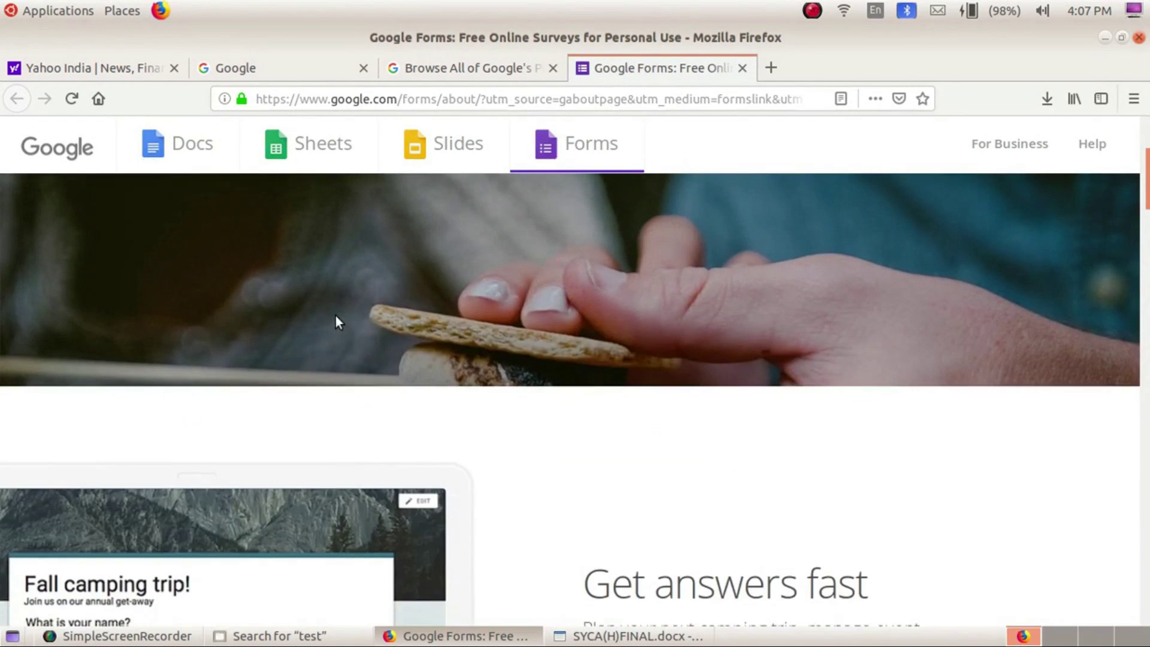
pyautogui.scroll(-10, 335, 315)
pyautogui.scroll(15, 335, 315)
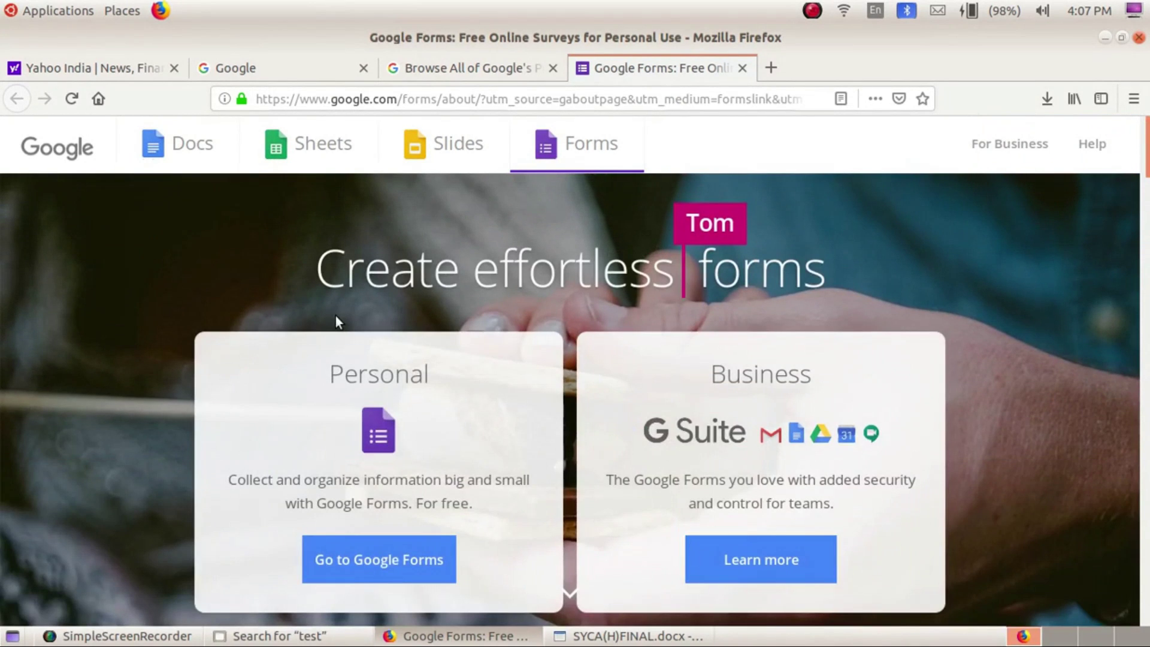
# Sign in with the saved account and its password, declining Firefox's offer to save the login
pyautogui.click(379, 560)
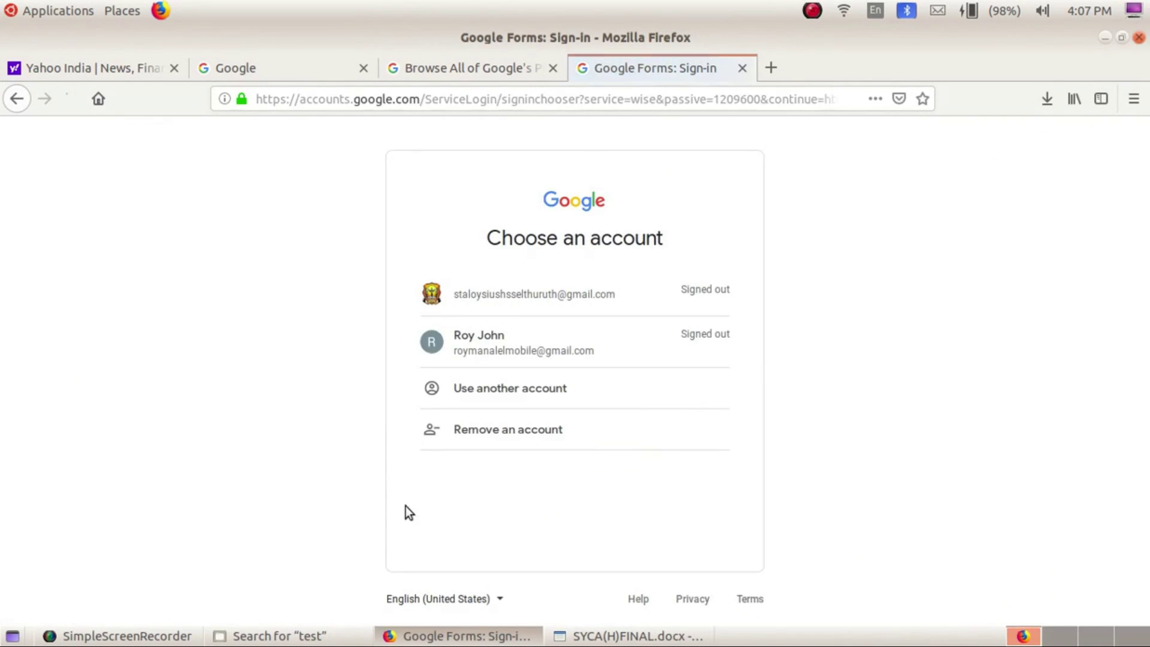
pyautogui.click(478, 340)
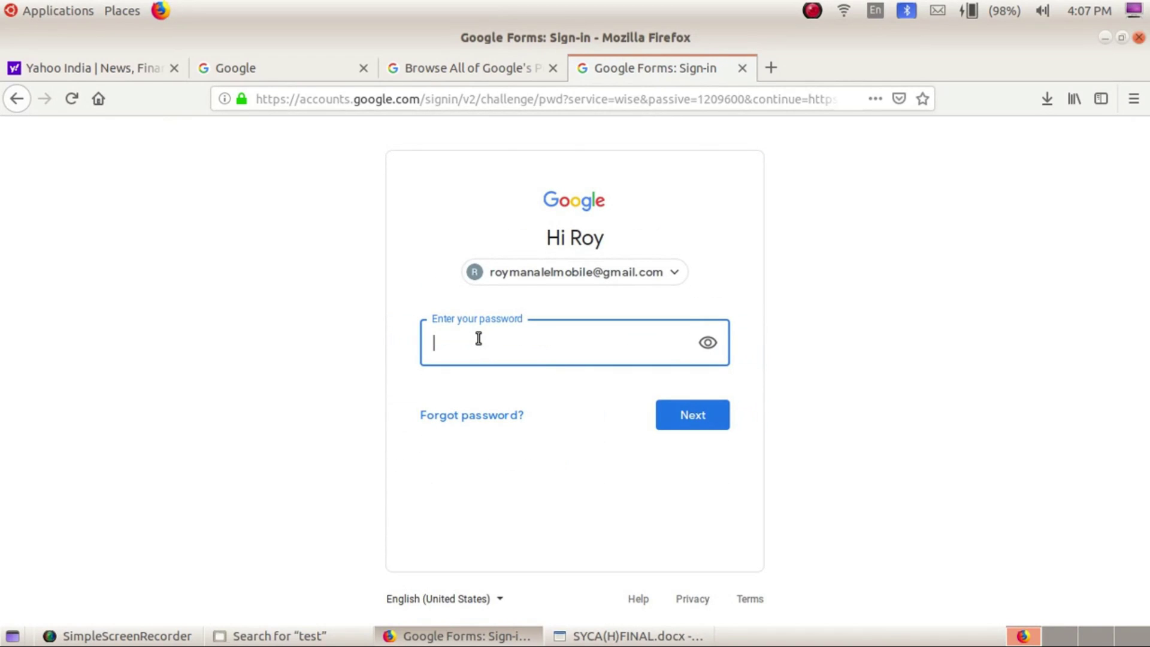
pyautogui.write('********')
pyautogui.click(687, 423)
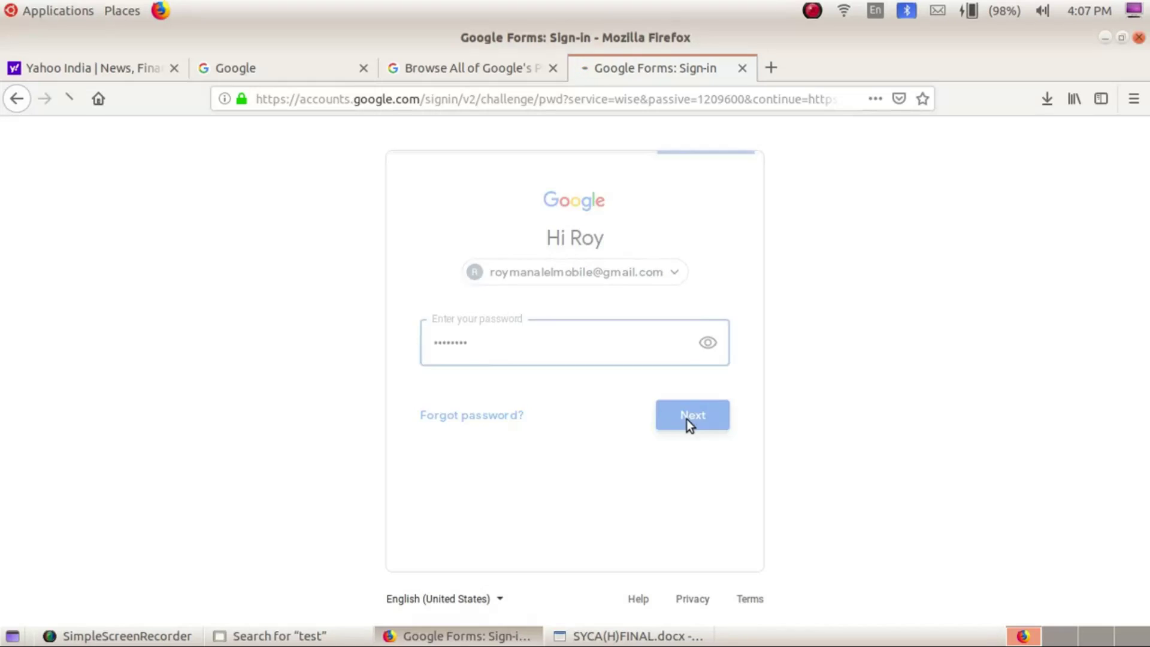
pyautogui.click(279, 274)
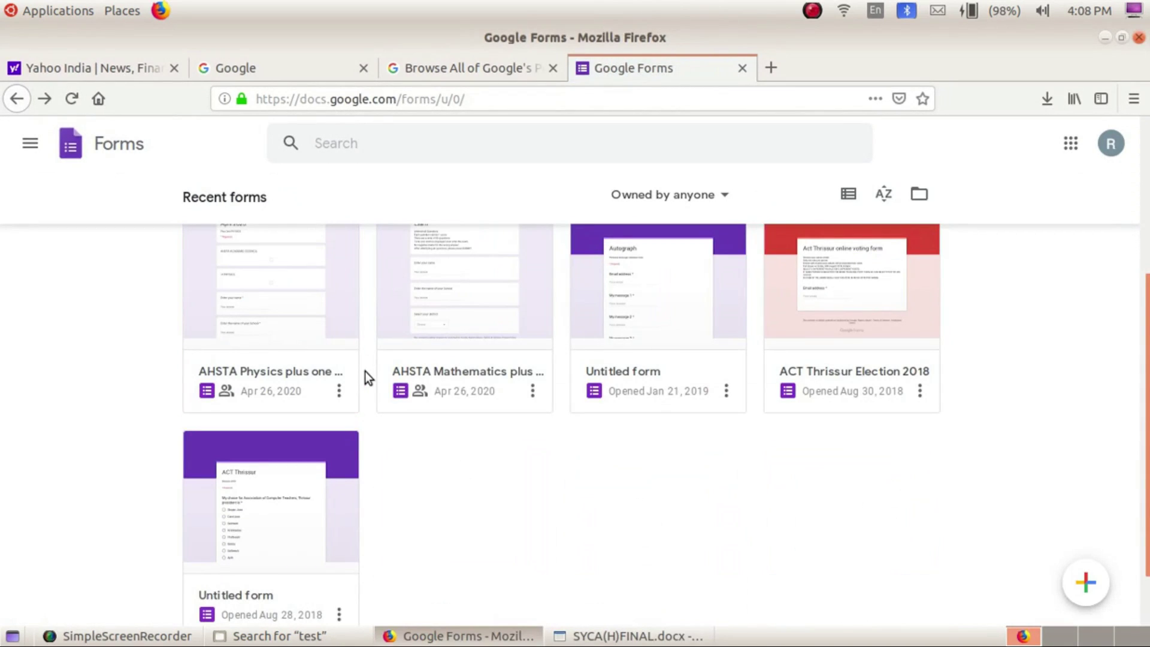
# Create a new blank form from the Forms home page
pyautogui.scroll(-2, 365, 371)
pyautogui.scroll(3, 364, 371)
pyautogui.scroll(-3, 365, 371)
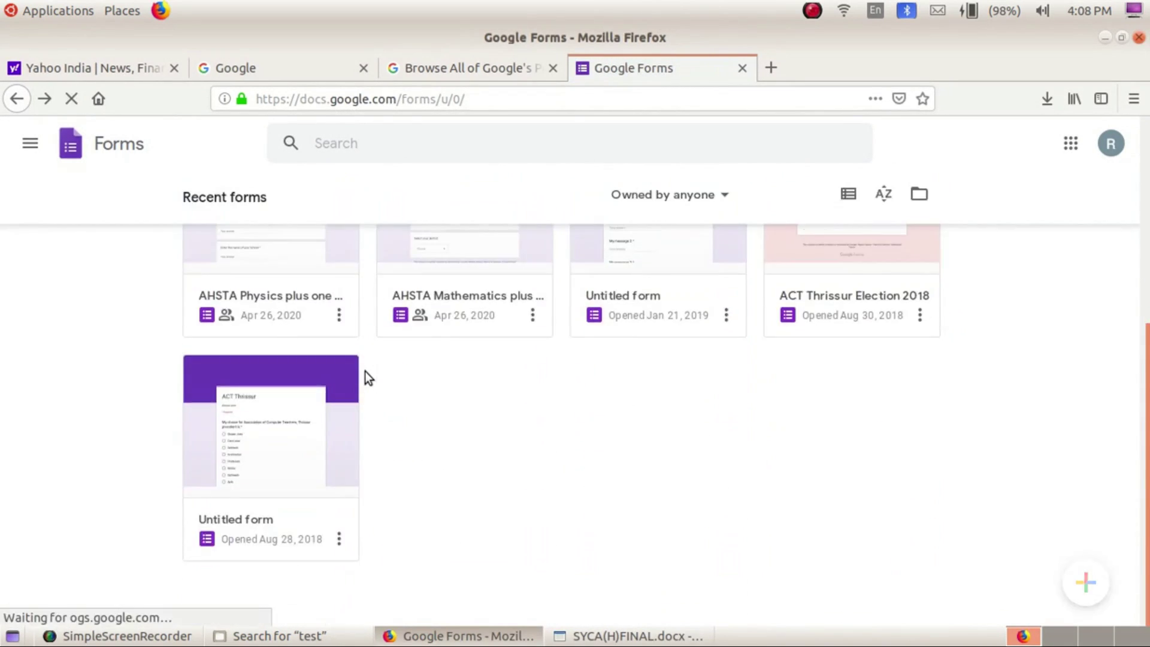
pyautogui.scroll(5, 364, 371)
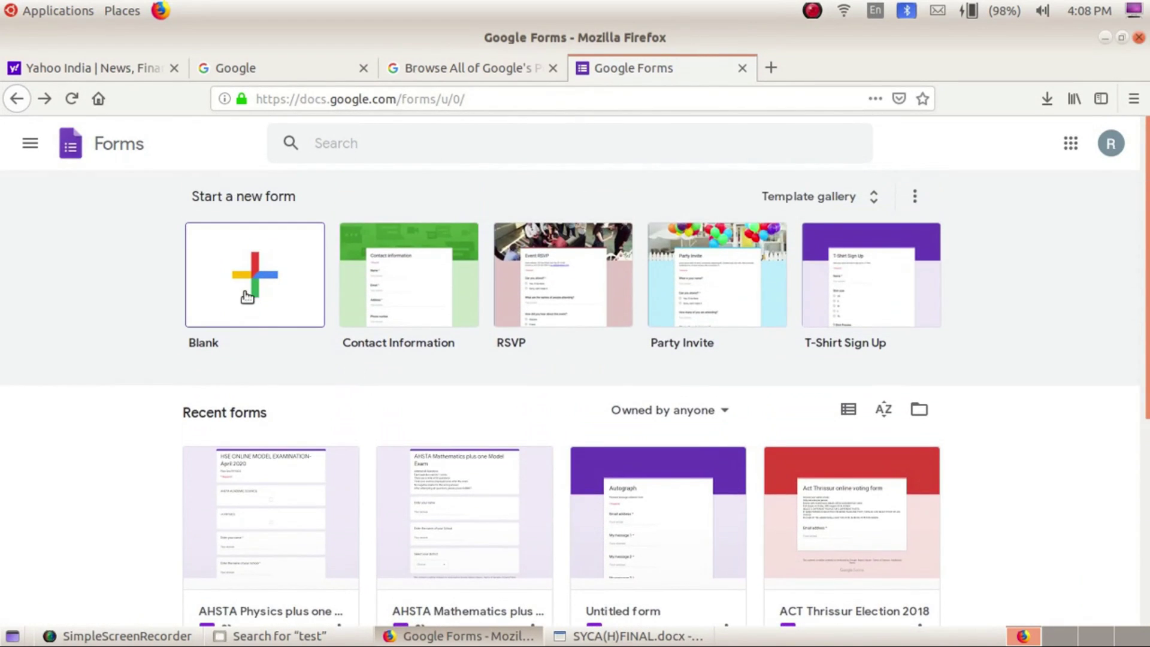
pyautogui.click(246, 295)
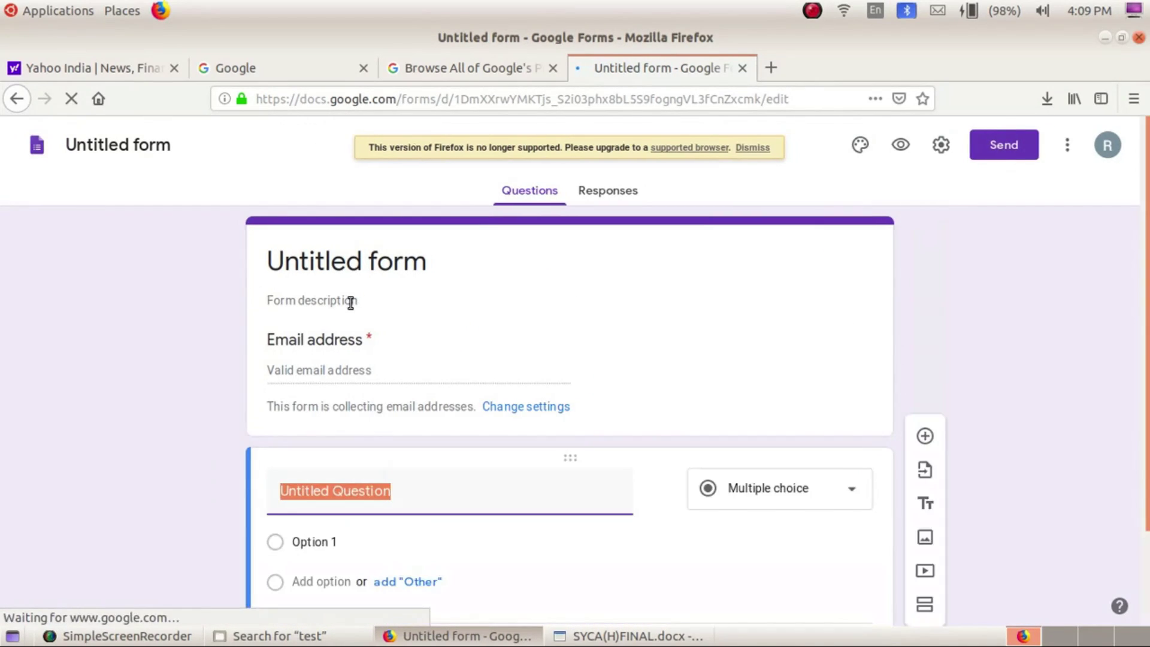
# Enter the form description 'AHSTA - Computer Applications Model Question Paper'
pyautogui.click(351, 301)
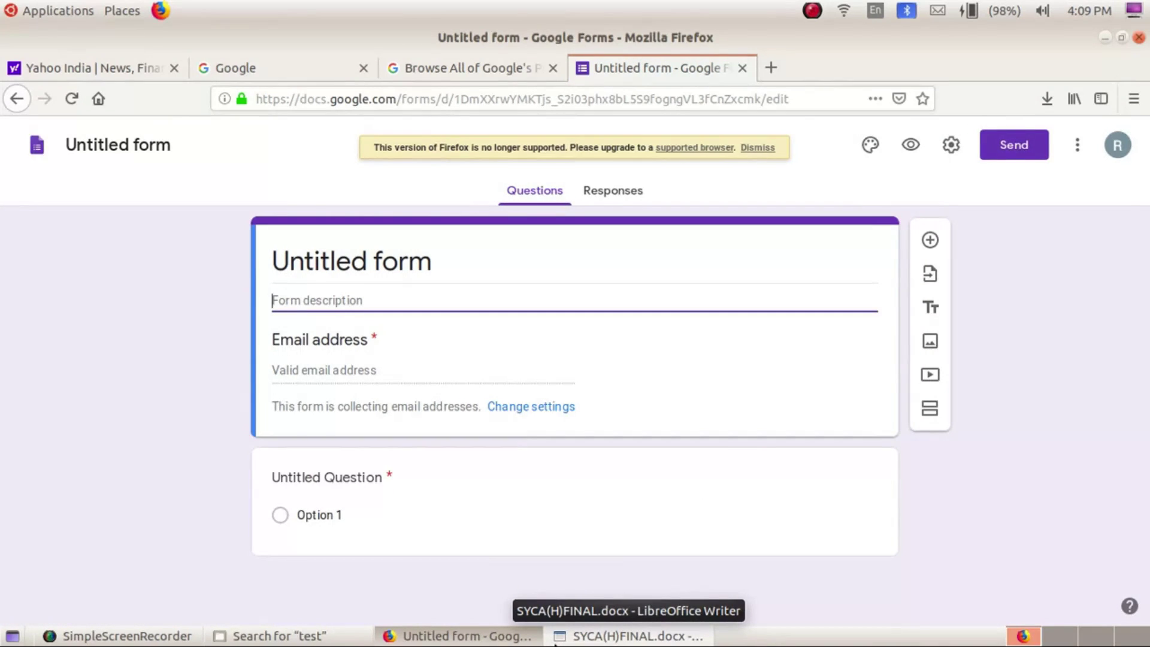
pyautogui.write('Computer ')
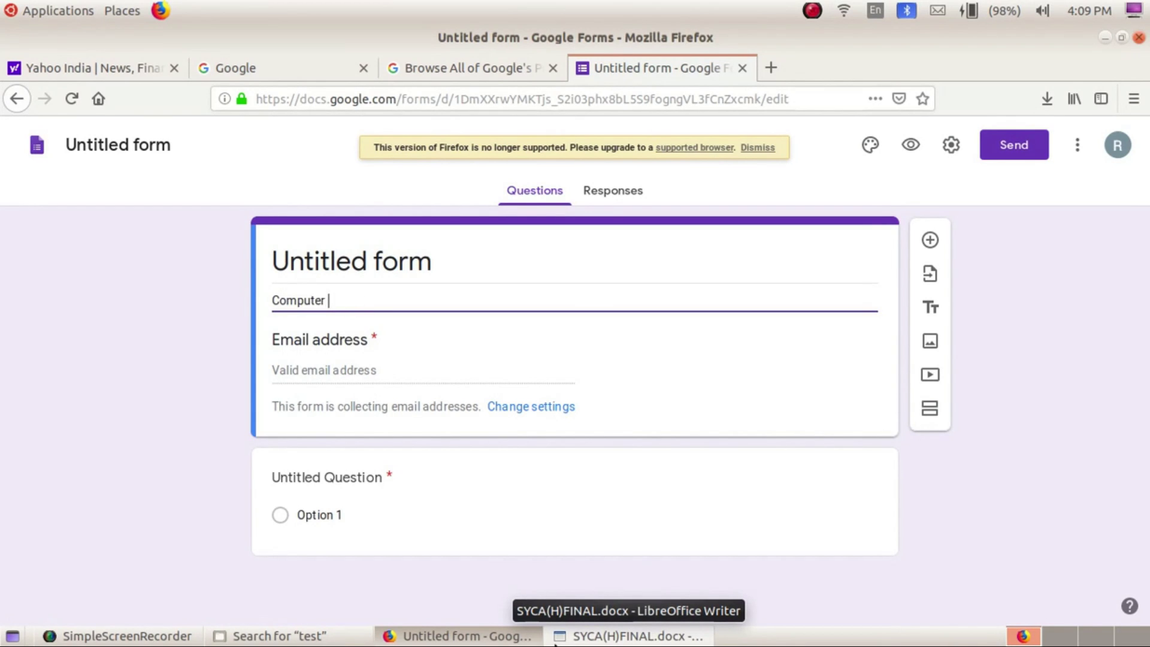
pyautogui.write('Appli')
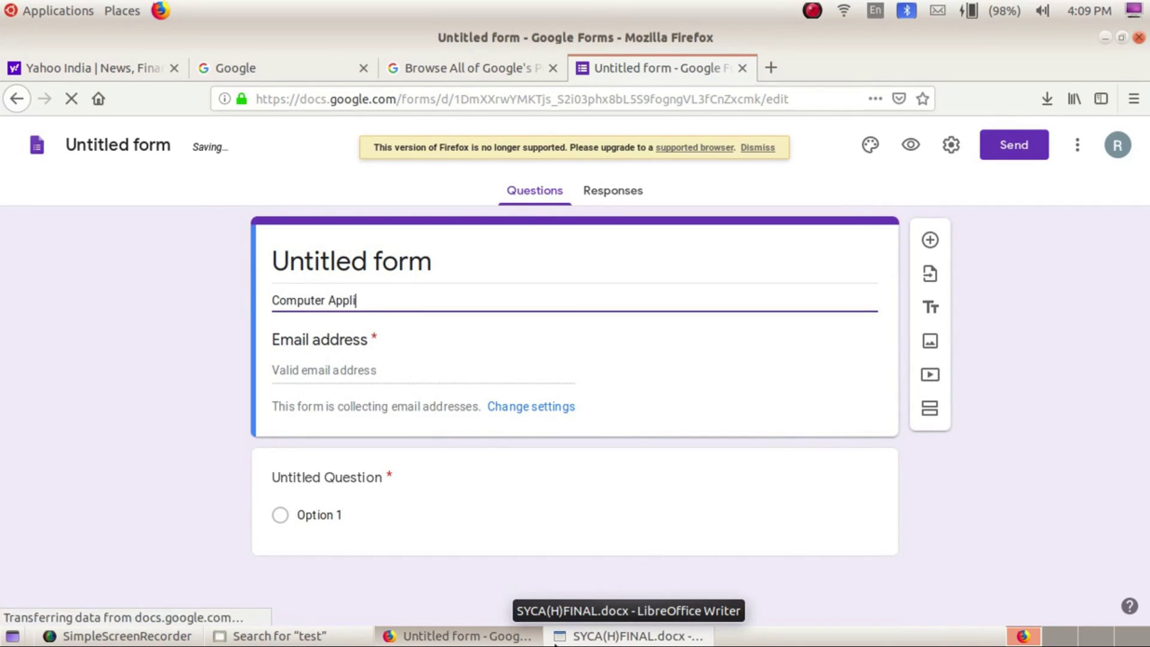
pyautogui.write('cations')
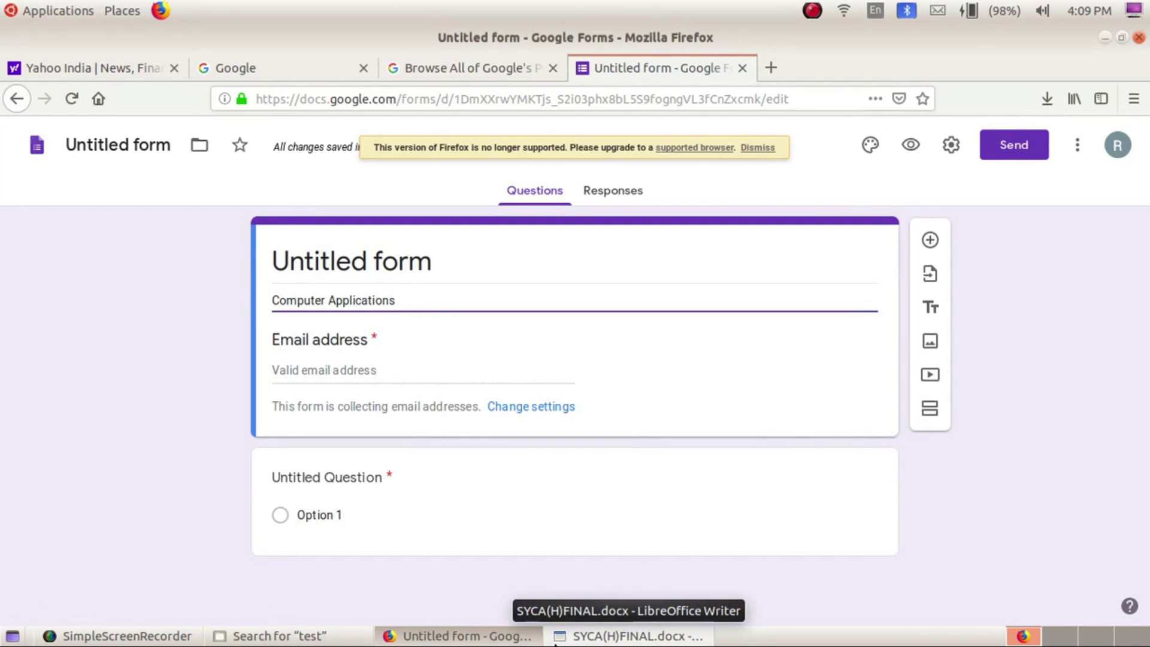
pyautogui.write(' Model Q')
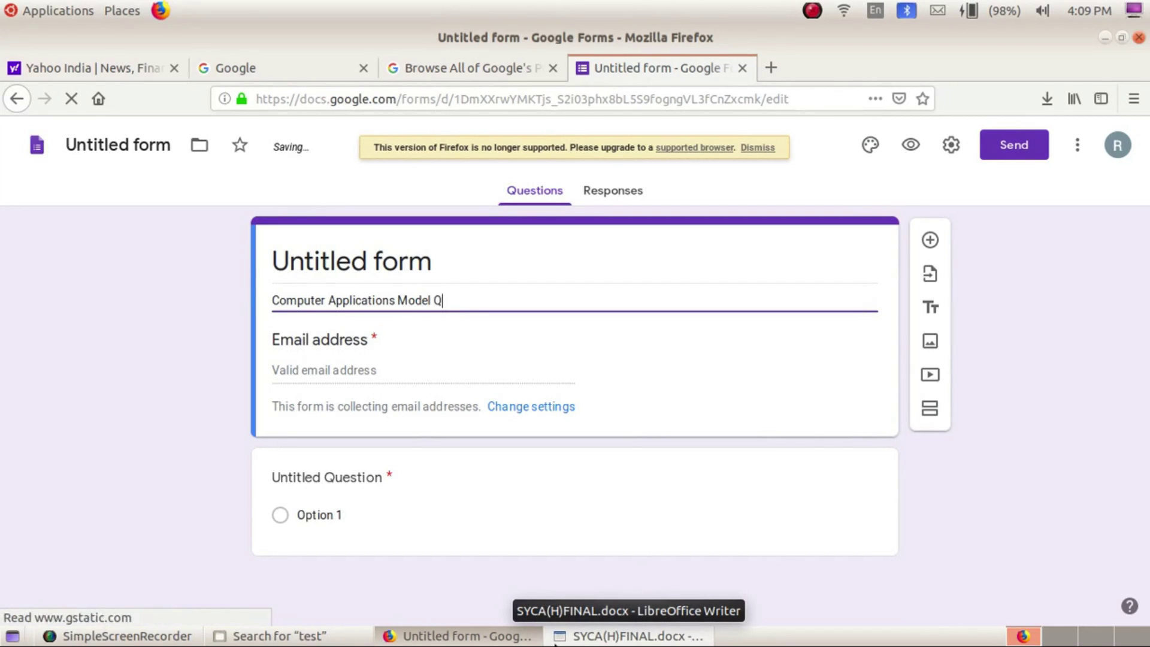
pyautogui.write('uestion')
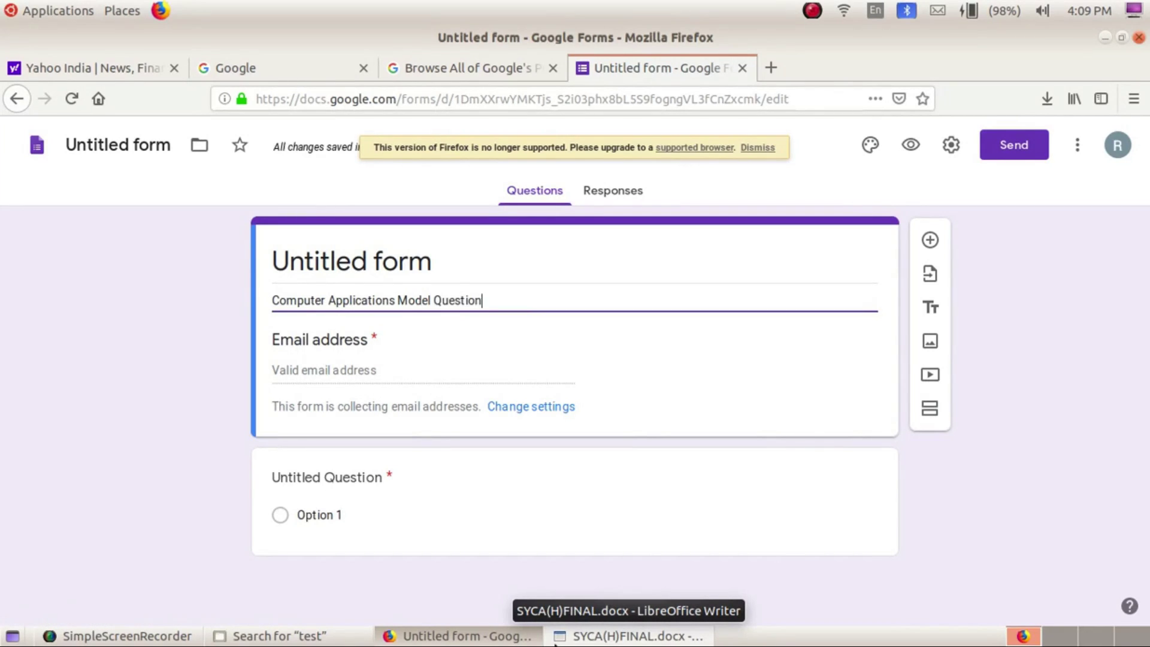
pyautogui.write(' Paper')
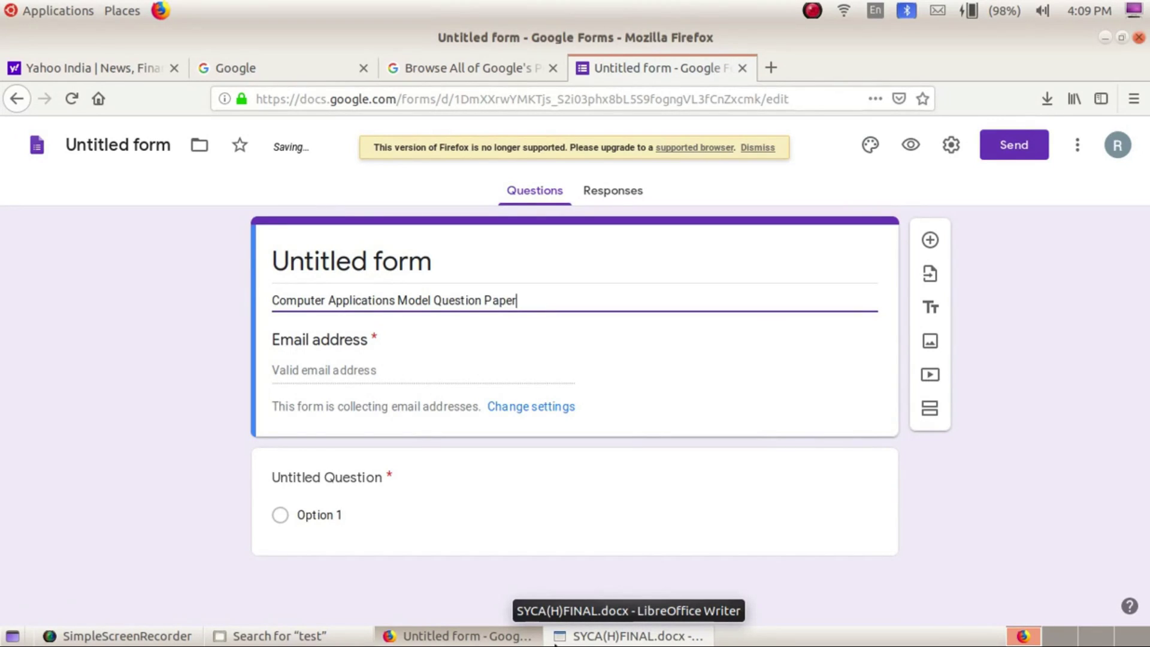
pyautogui.press('Home')
pyautogui.write('AHST')
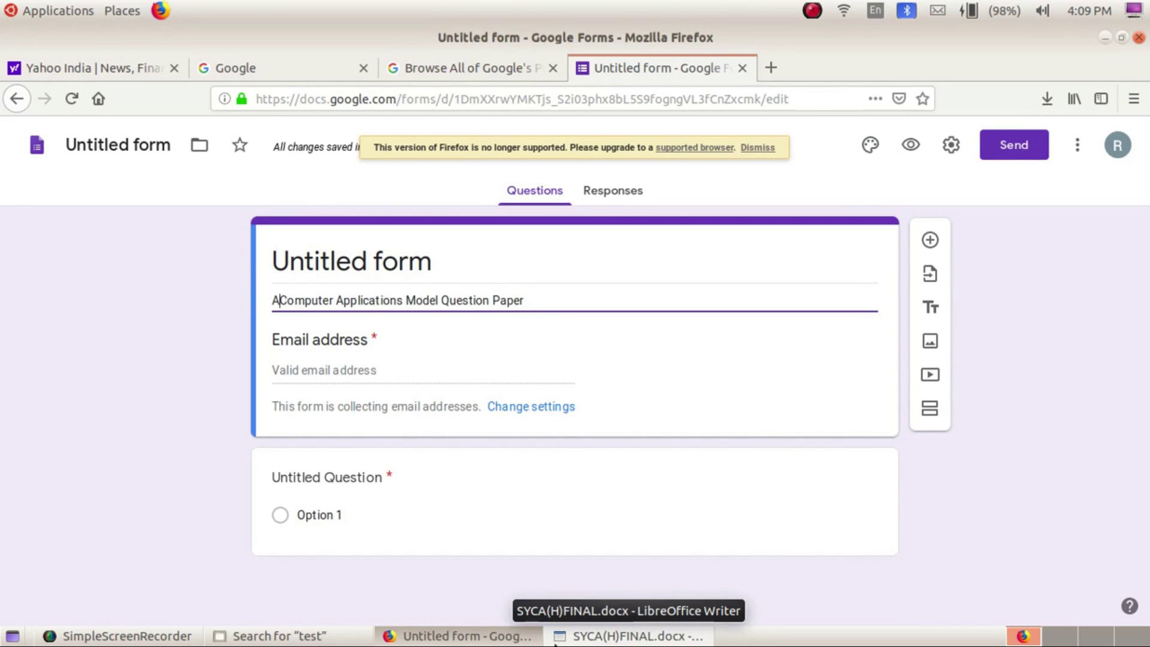
pyautogui.write('A -')
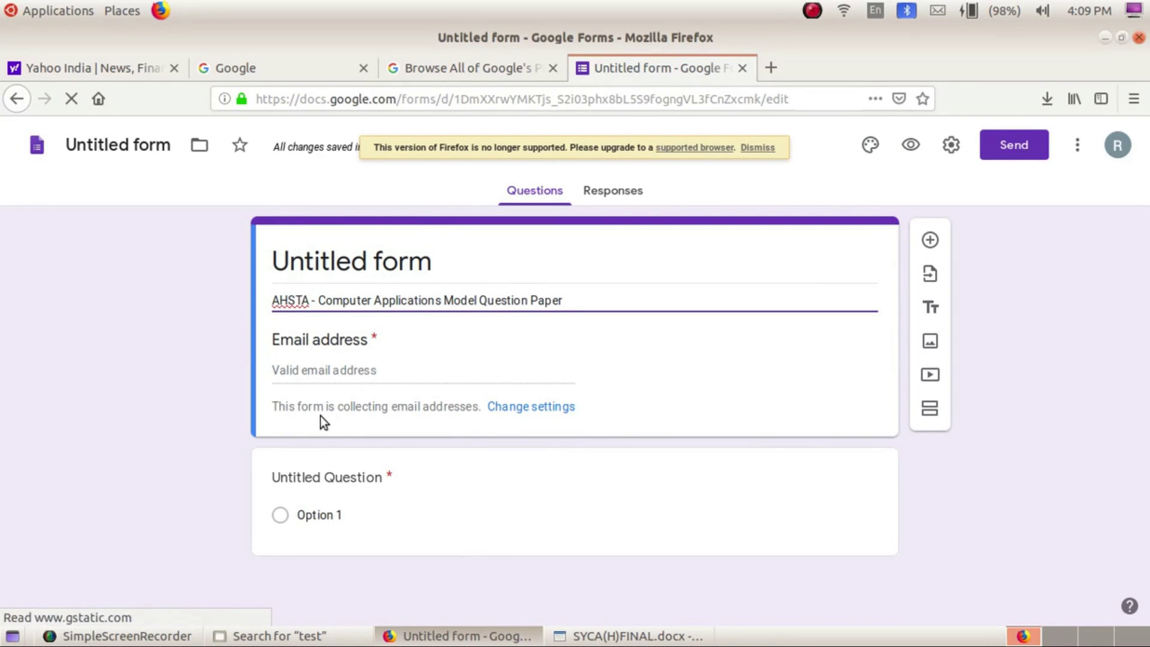
# Keep collecting email addresses with response receipts on request, then view Presentation settings
pyautogui.click(551, 409)
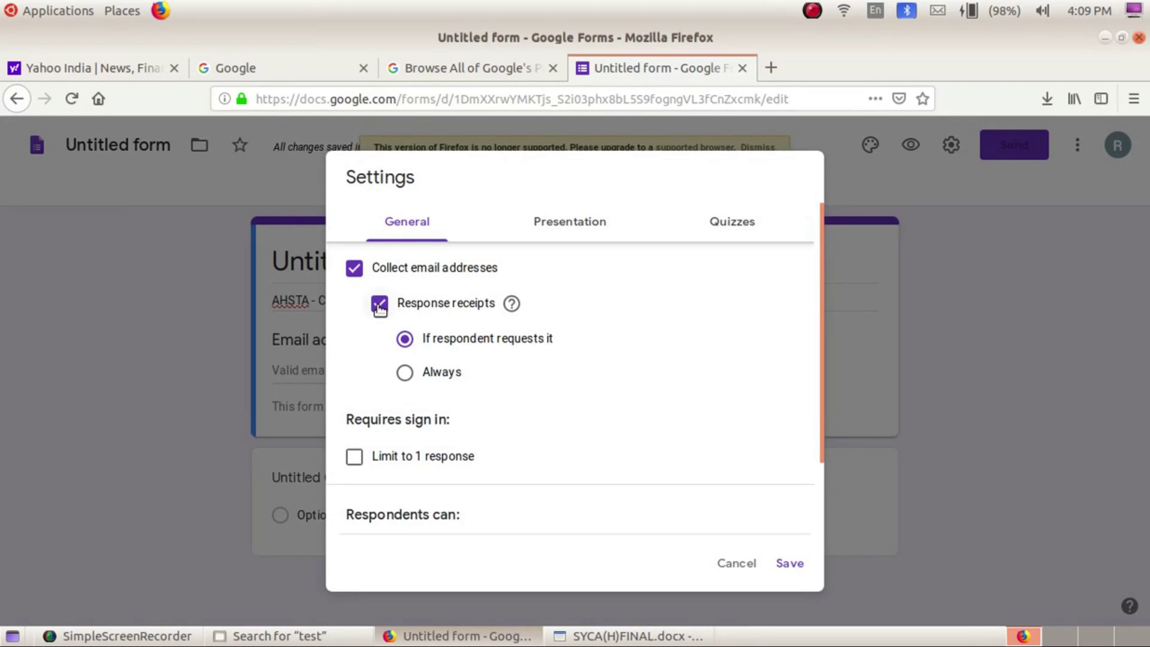
pyautogui.click(353, 272)
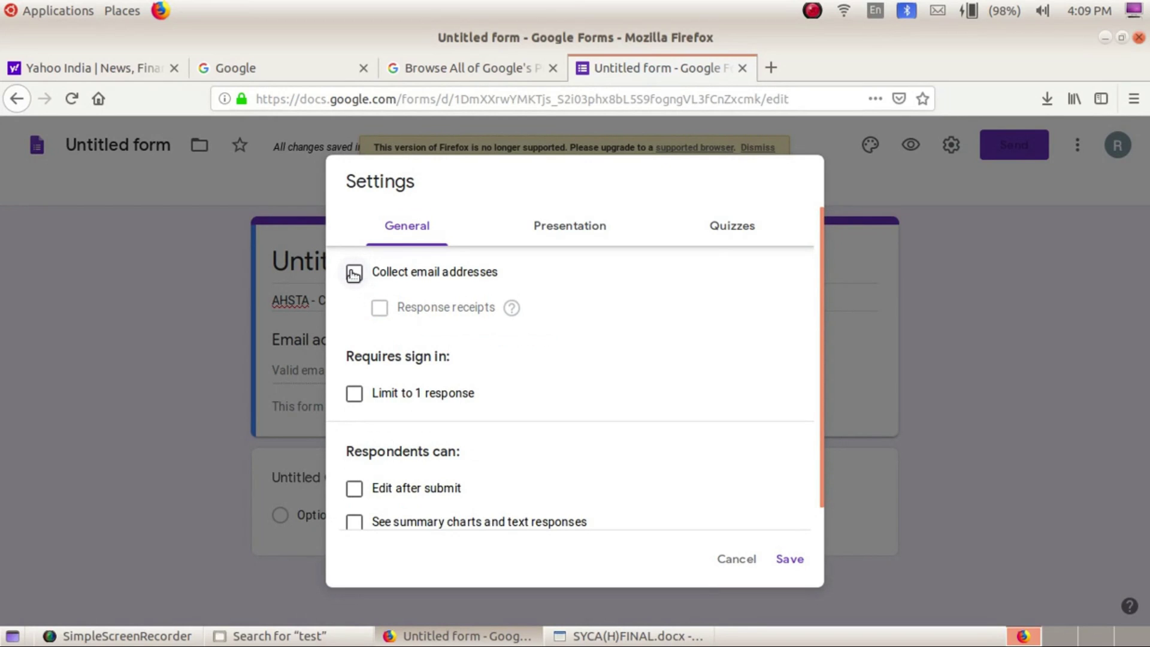
pyautogui.click(354, 274)
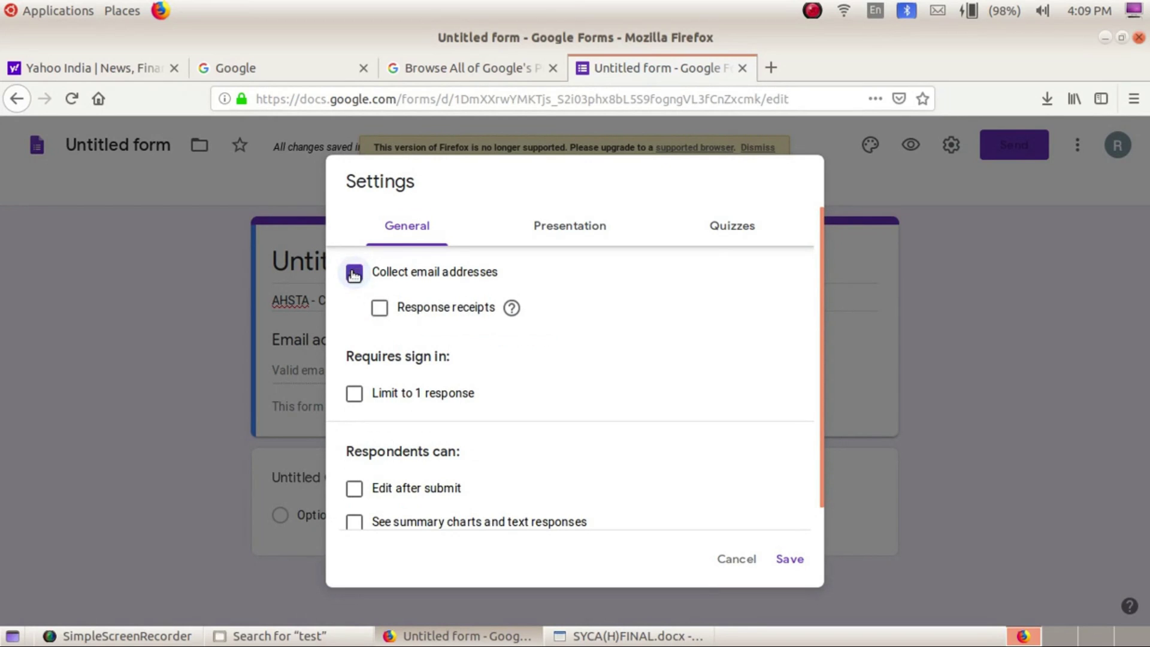
pyautogui.click(379, 308)
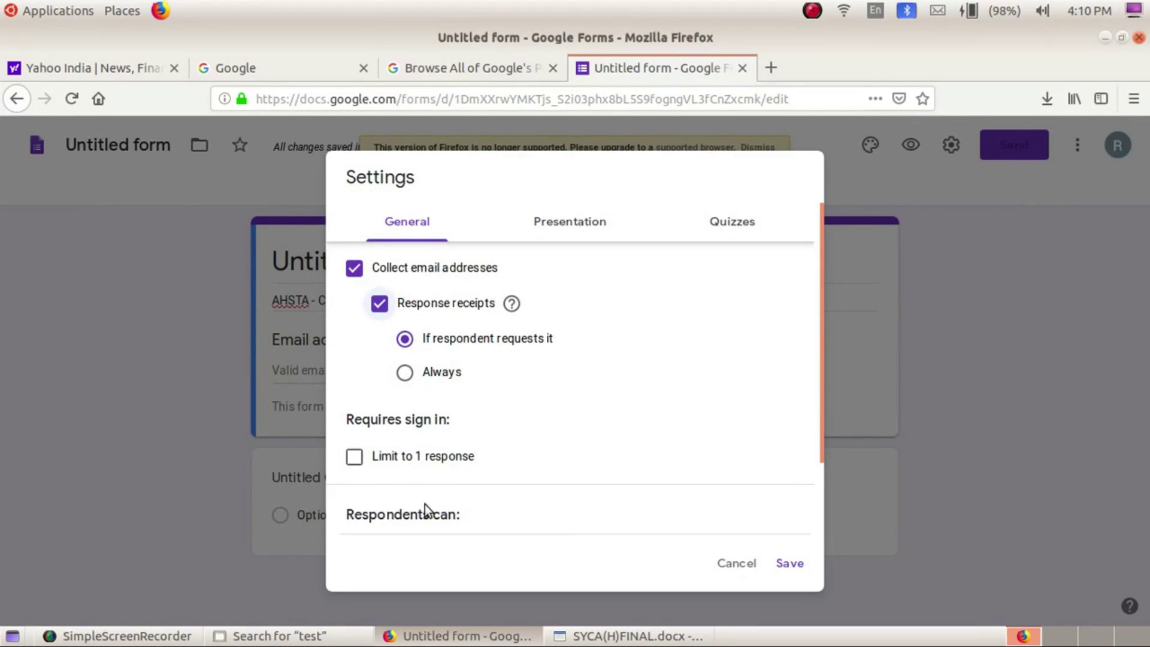
pyautogui.scroll(-2, 471, 509)
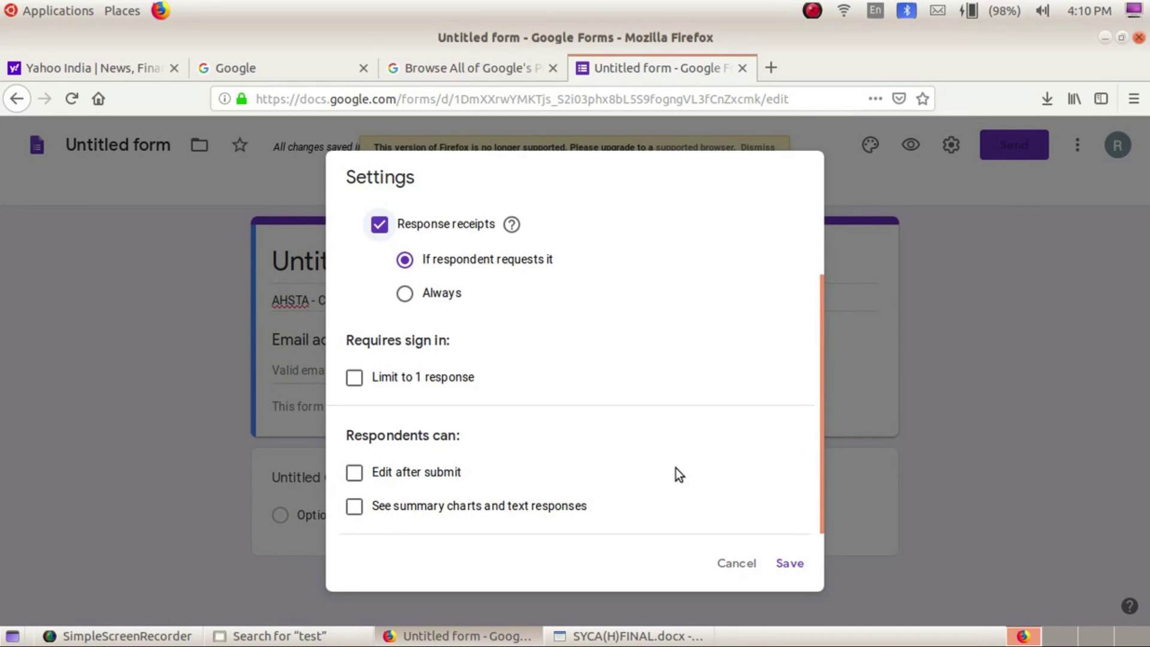
pyautogui.scroll(3, 672, 472)
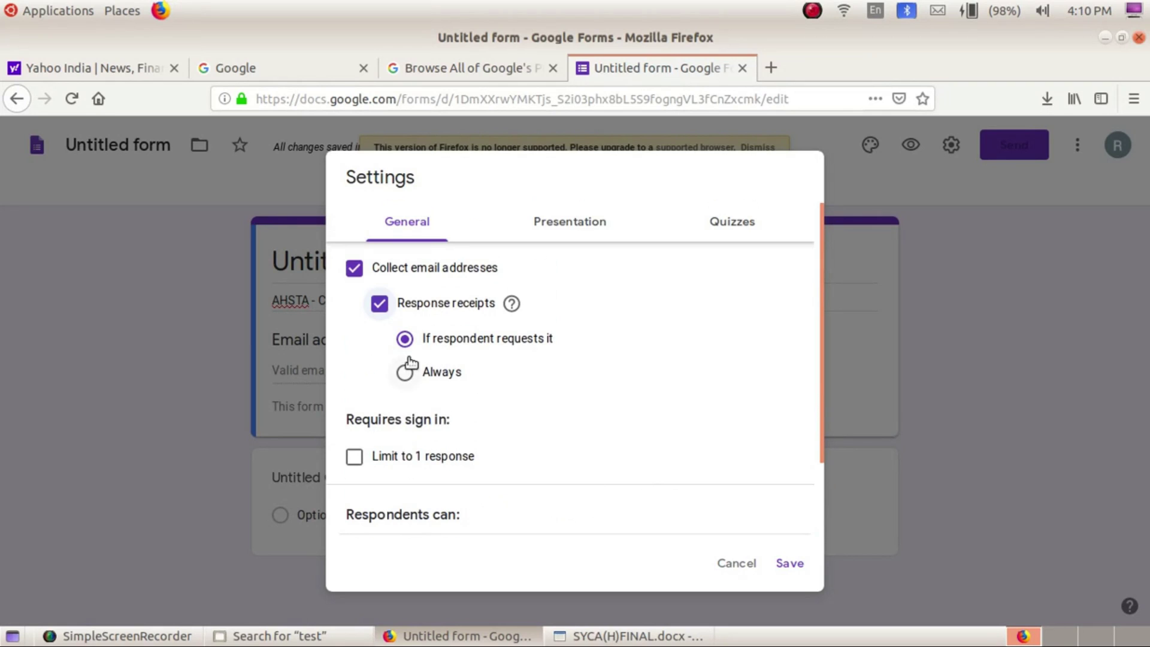
pyautogui.click(546, 225)
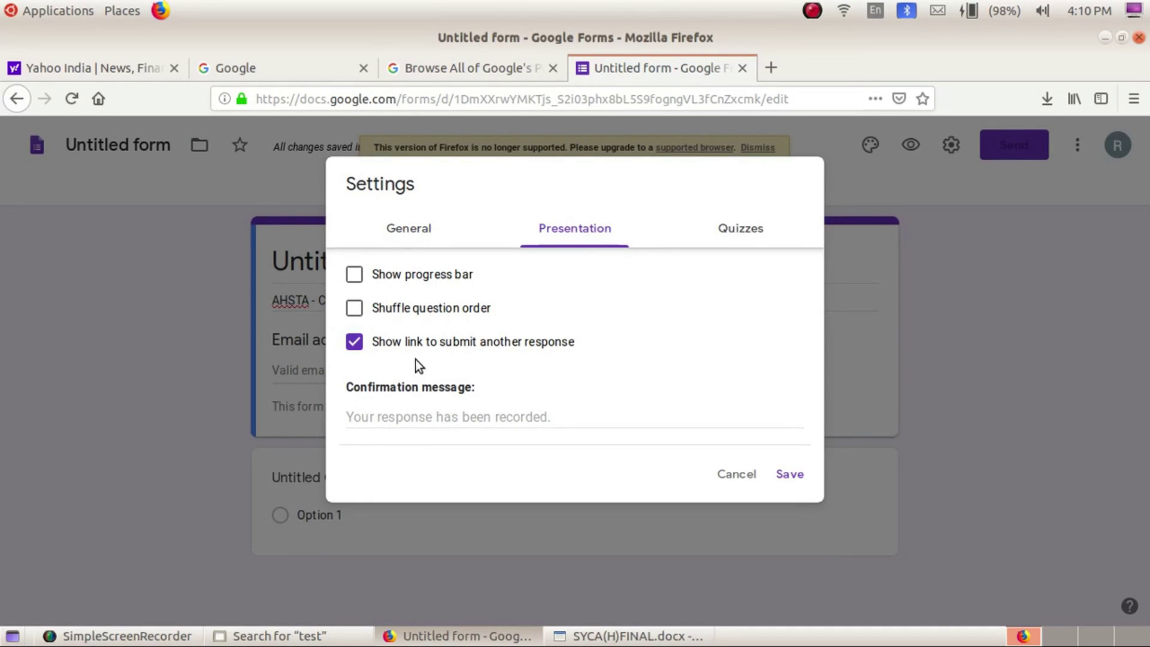
# Set the confirmation message to 'Thank you for attending Exam. Please see your results on the next pages....' and save
pyautogui.click(410, 418)
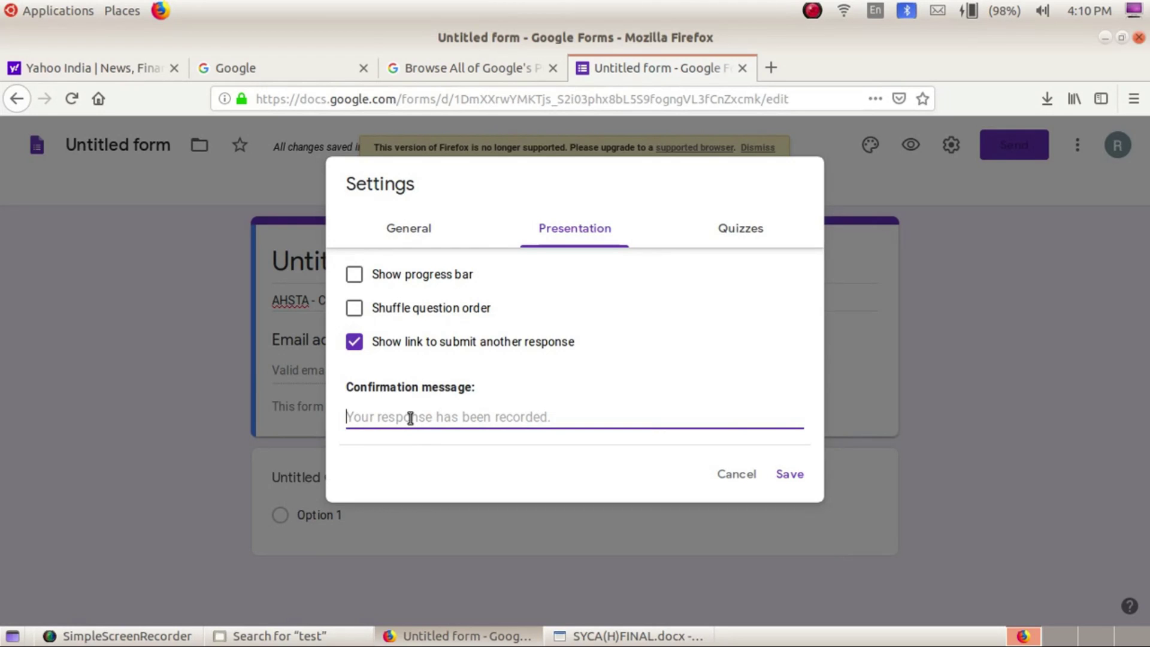
pyautogui.write('Than ')
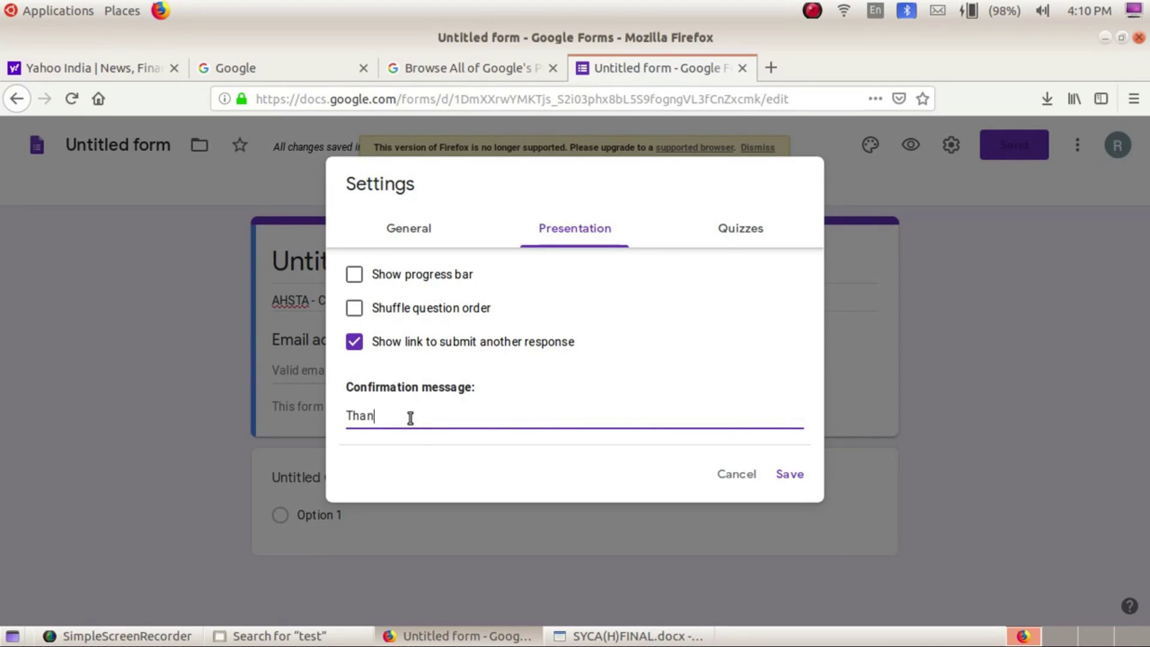
pyautogui.write('k you for submitting the')
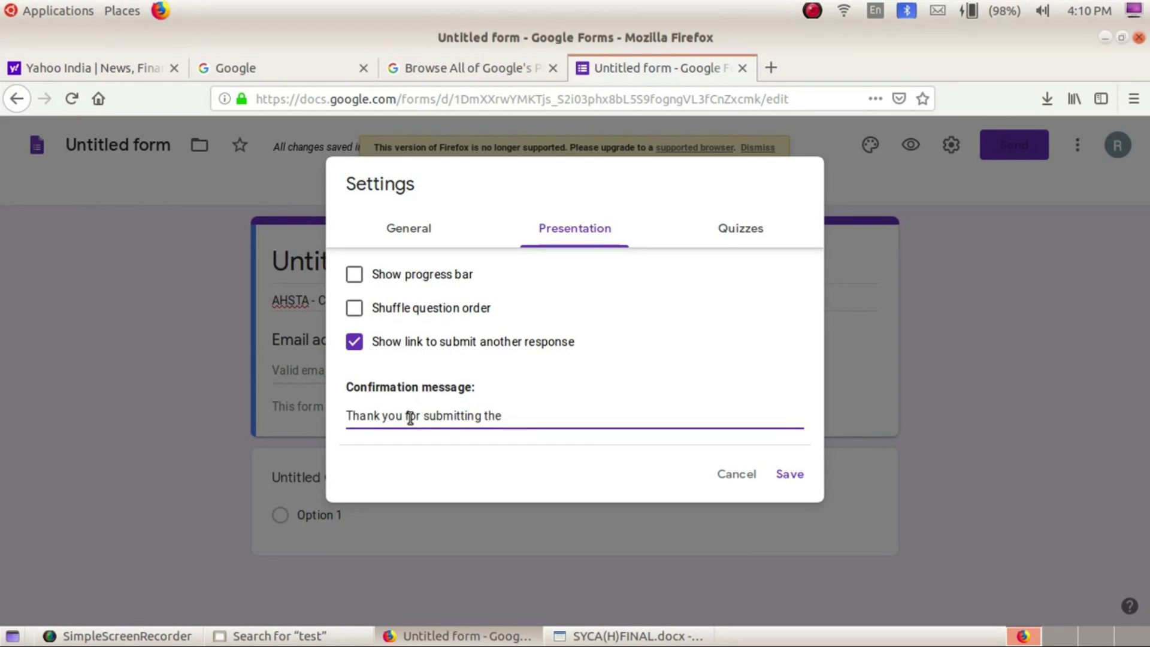
pyautogui.press('BackSpace')
pyautogui.press('BackSpace')
pyautogui.press('BackSpace')
pyautogui.press('BackSpace')
pyautogui.press('BackSpace')
pyautogui.press('BackSpace')
pyautogui.press('BackSpace')
pyautogui.press('BackSpace')
pyautogui.press('BackSpace')
pyautogui.press('BackSpace')
pyautogui.press('BackSpace')
pyautogui.press('BackSpace')
pyautogui.press('BackSpace')
pyautogui.press('BackSpace')
pyautogui.write('attending Exam')
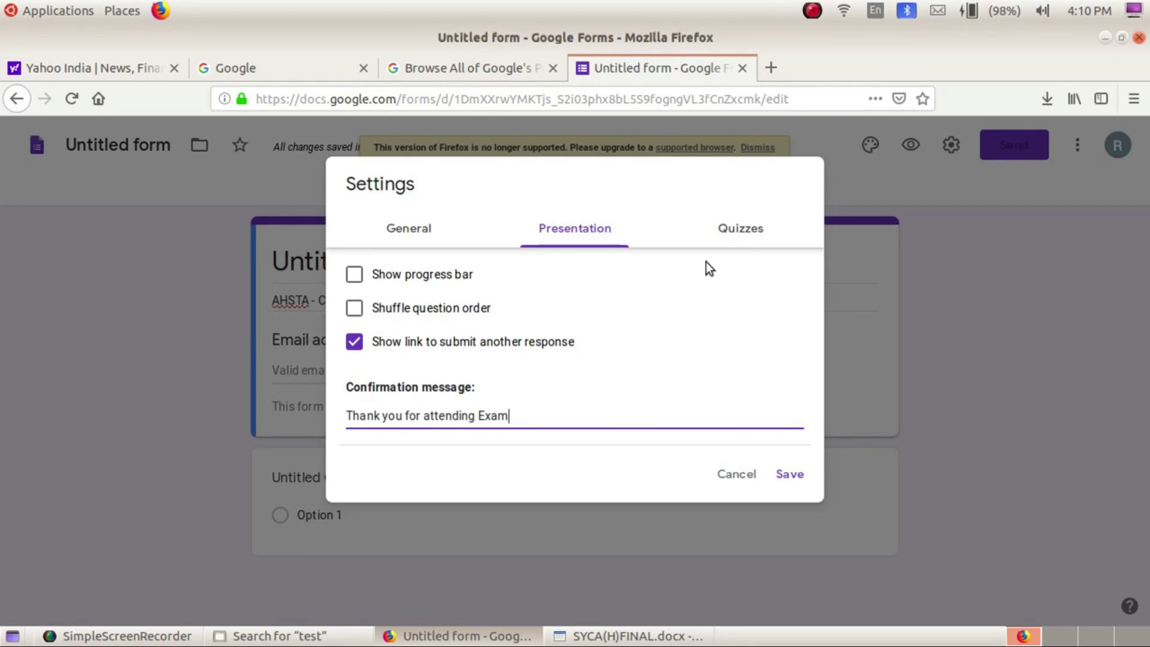
pyautogui.click(740, 228)
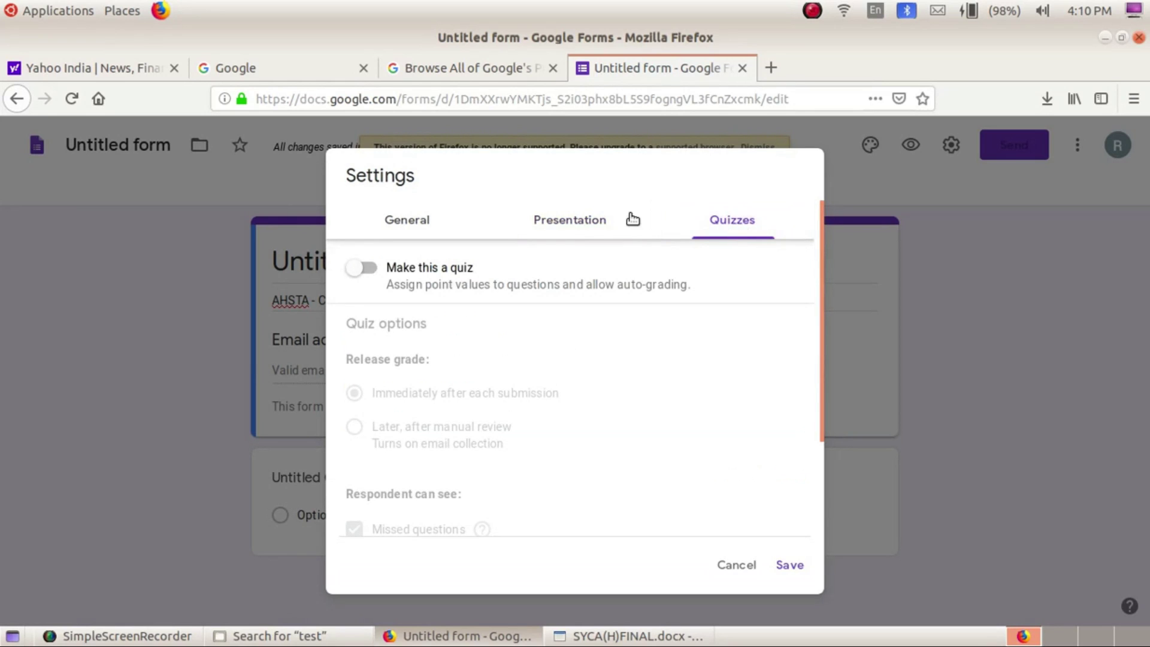
pyautogui.click(565, 225)
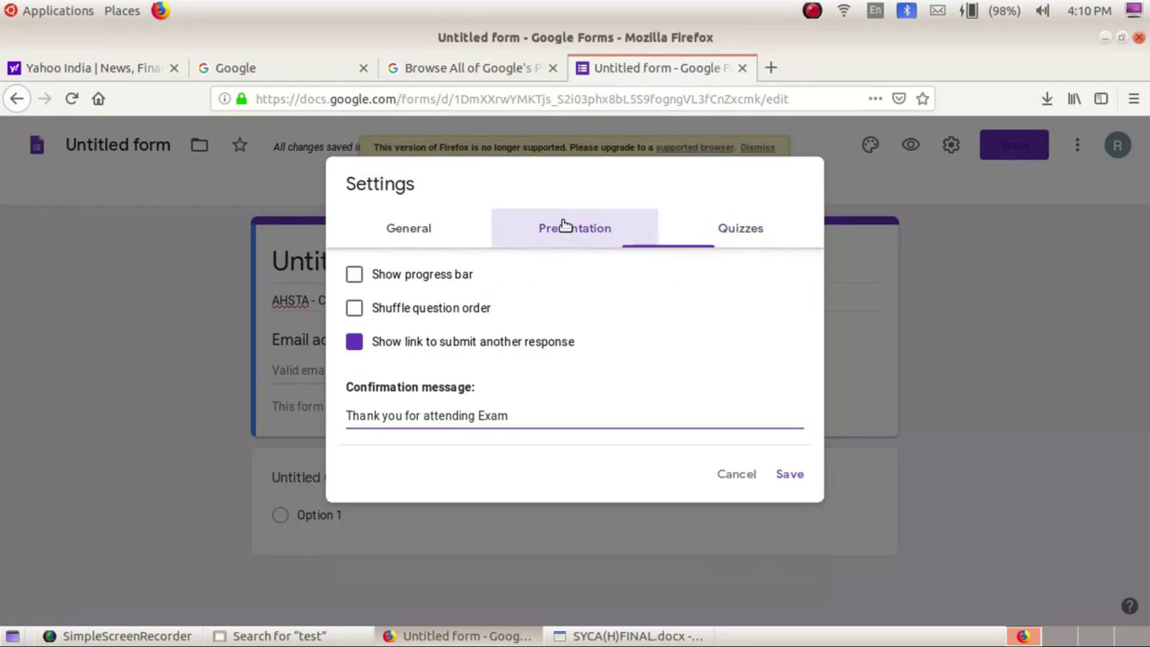
pyautogui.click(520, 418)
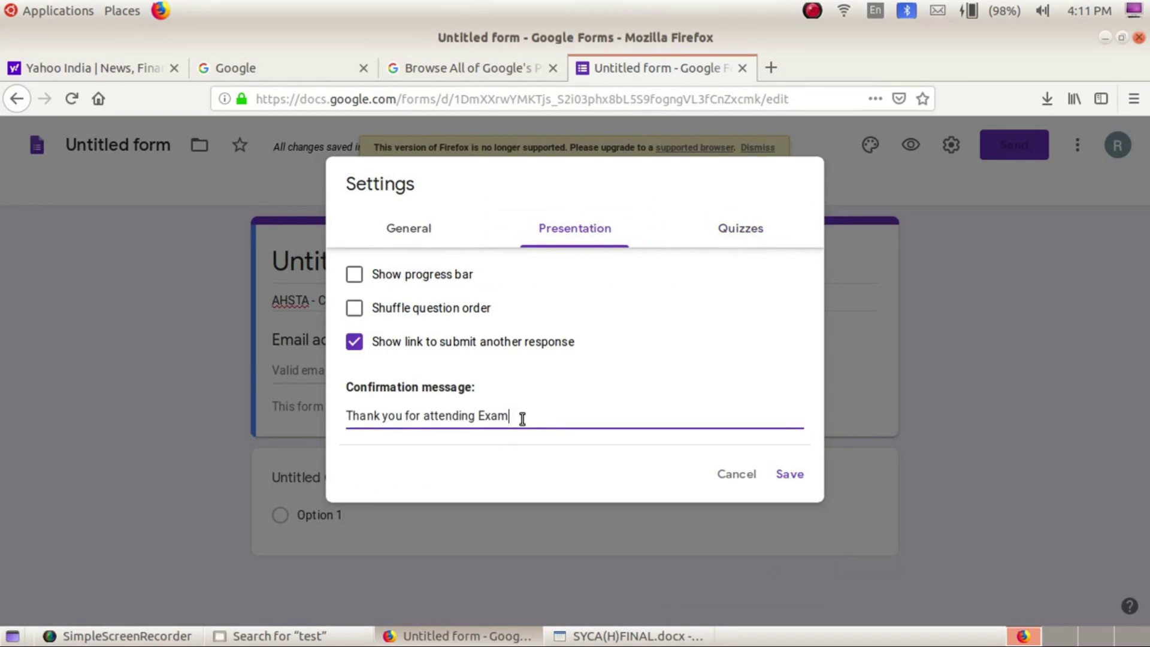
pyautogui.write('. Please see your resul')
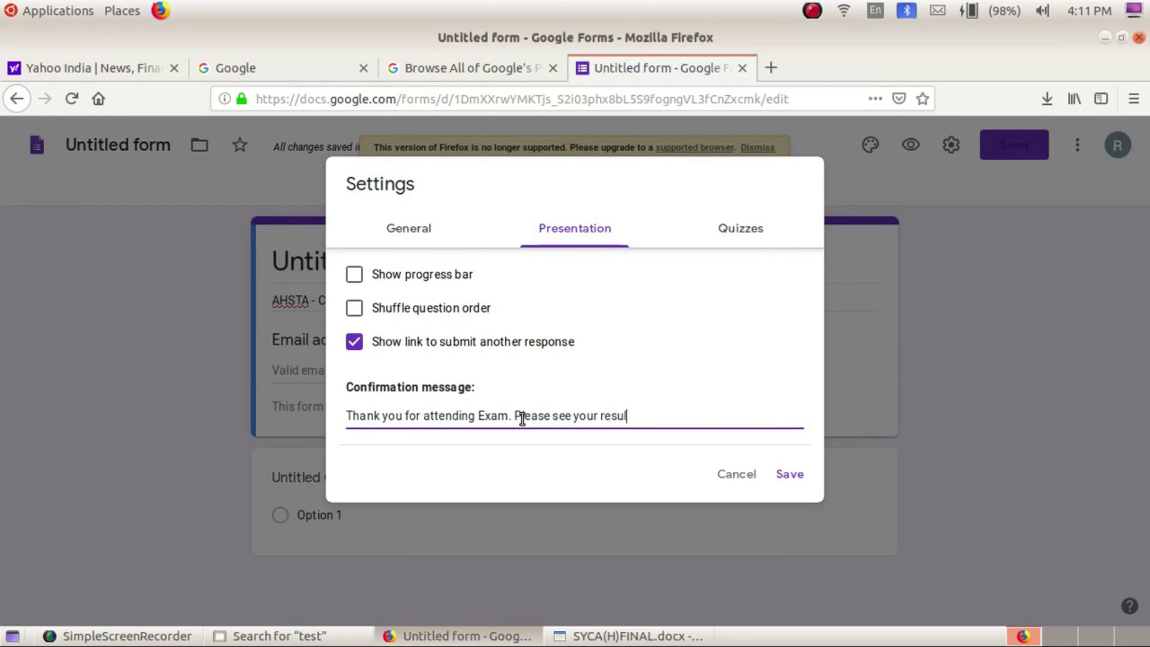
pyautogui.write('ts on the next pages....')
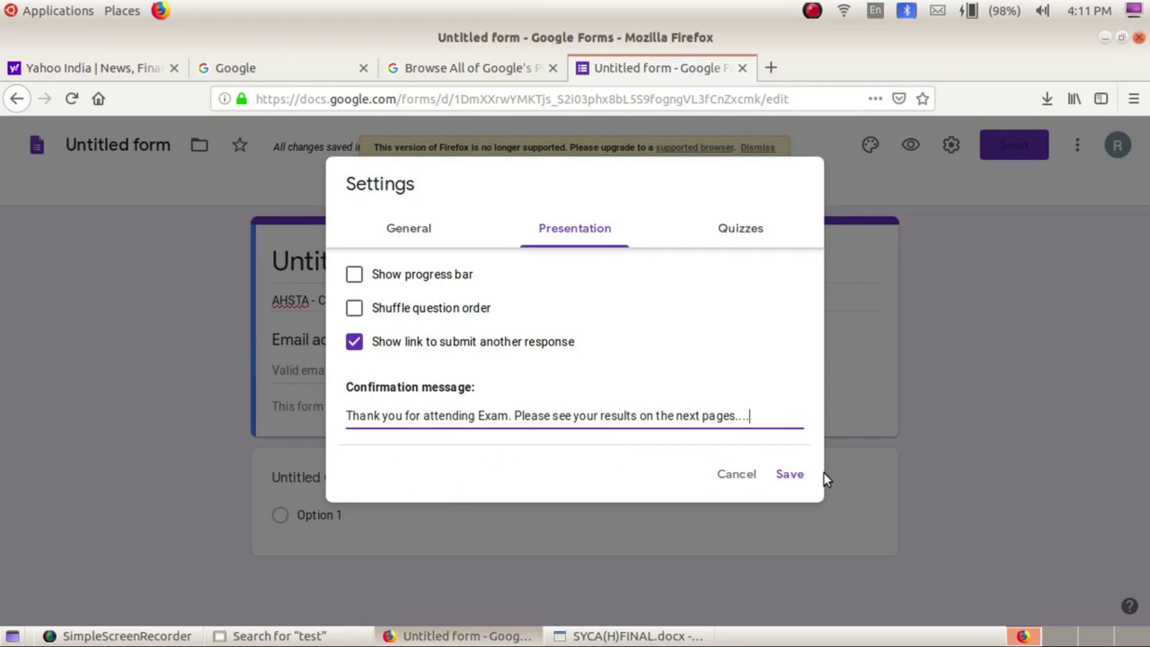
pyautogui.click(788, 474)
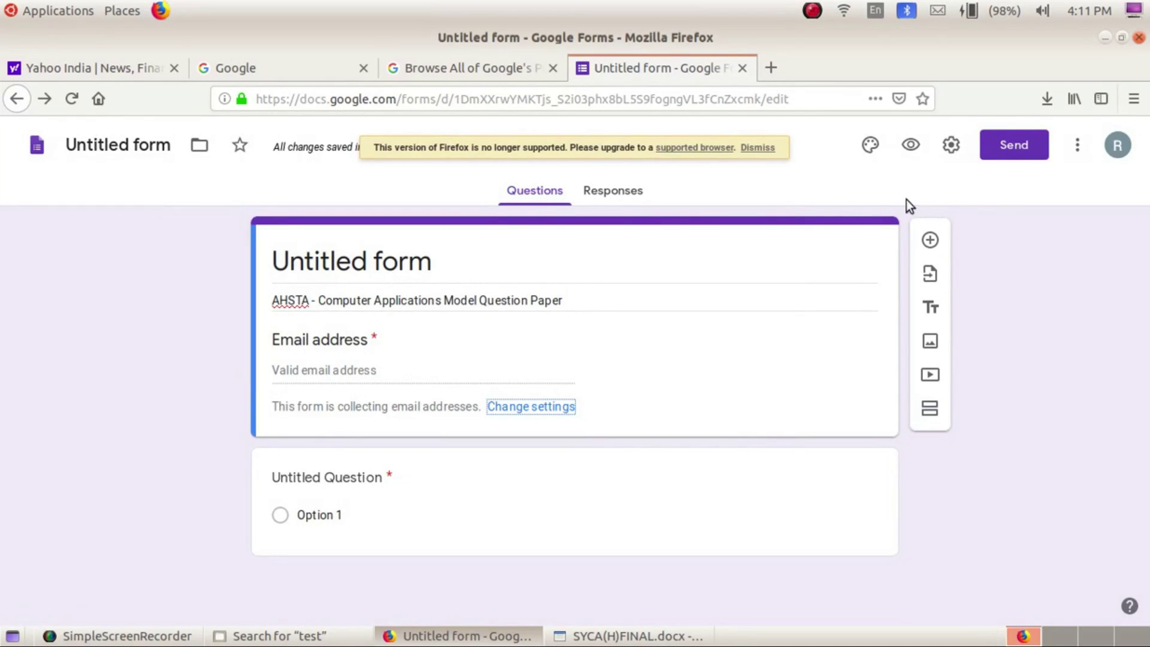
# Switch on 'Make this a quiz' with grades released immediately and default options, then save
pyautogui.click(949, 147)
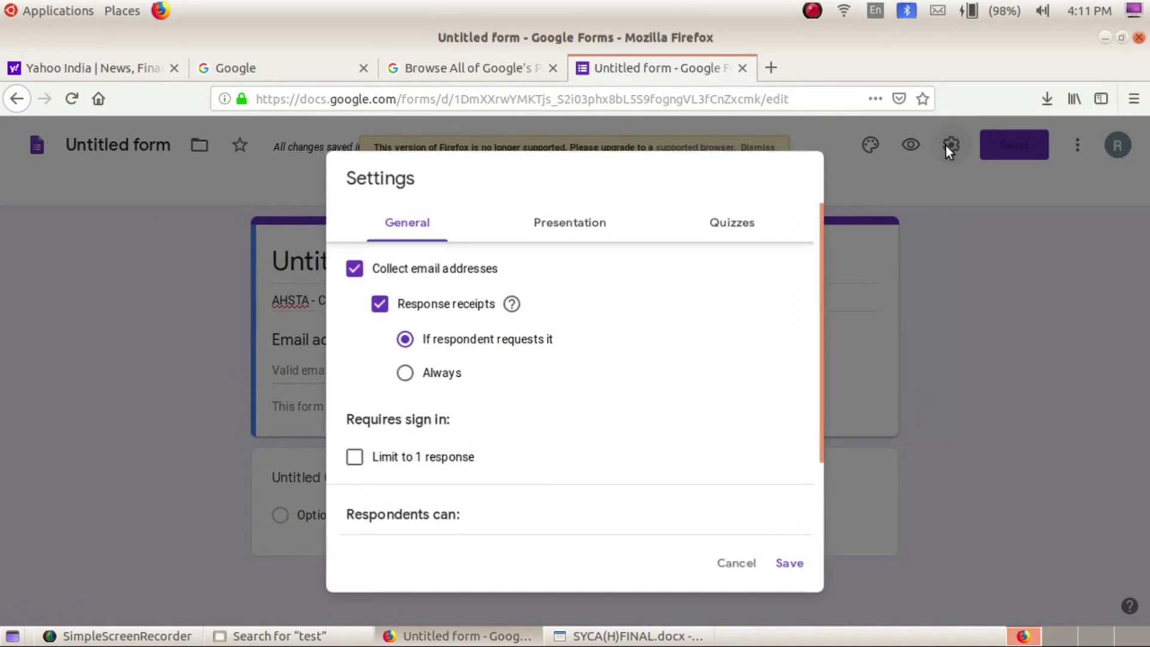
pyautogui.click(741, 221)
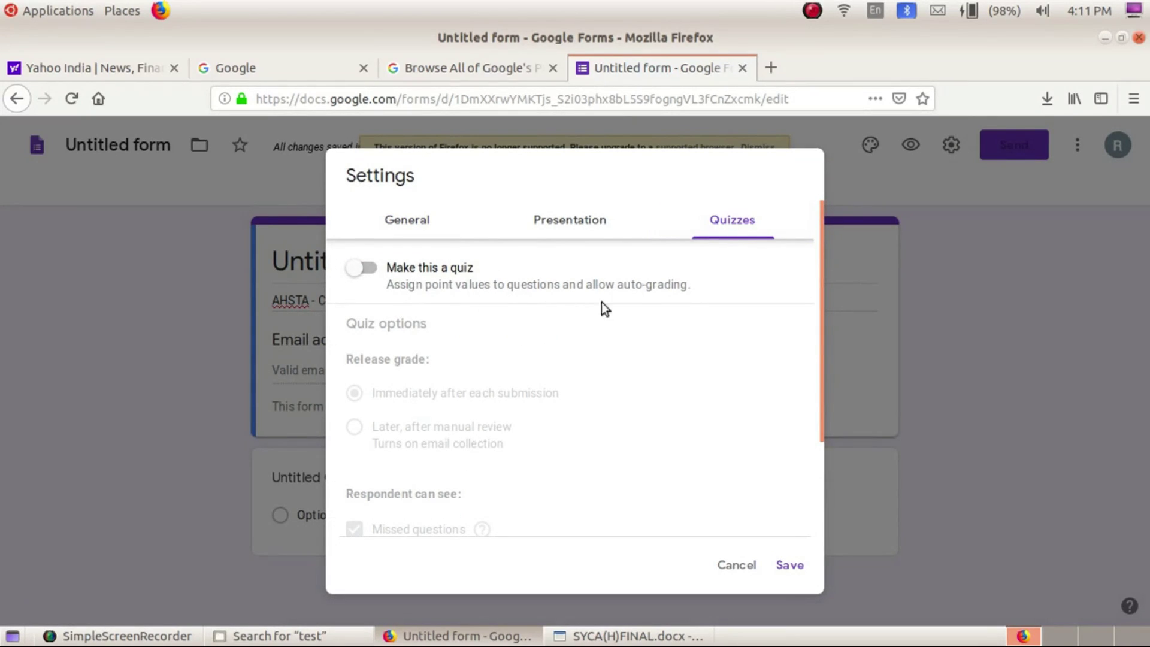
pyautogui.click(380, 270)
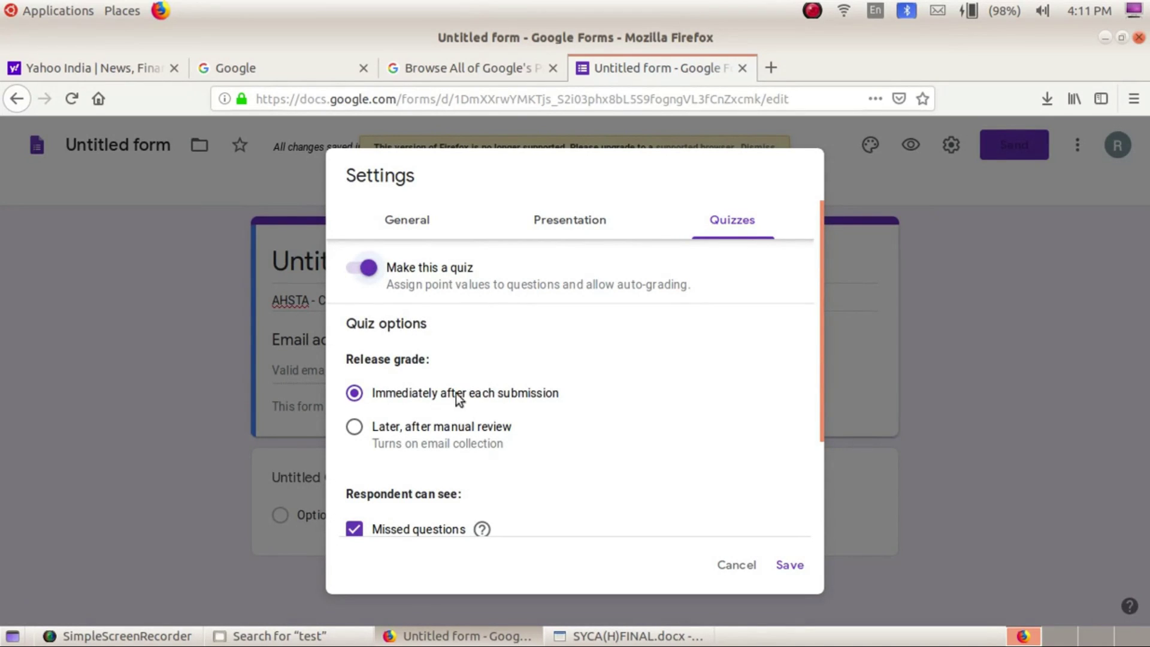
pyautogui.scroll(-3, 637, 422)
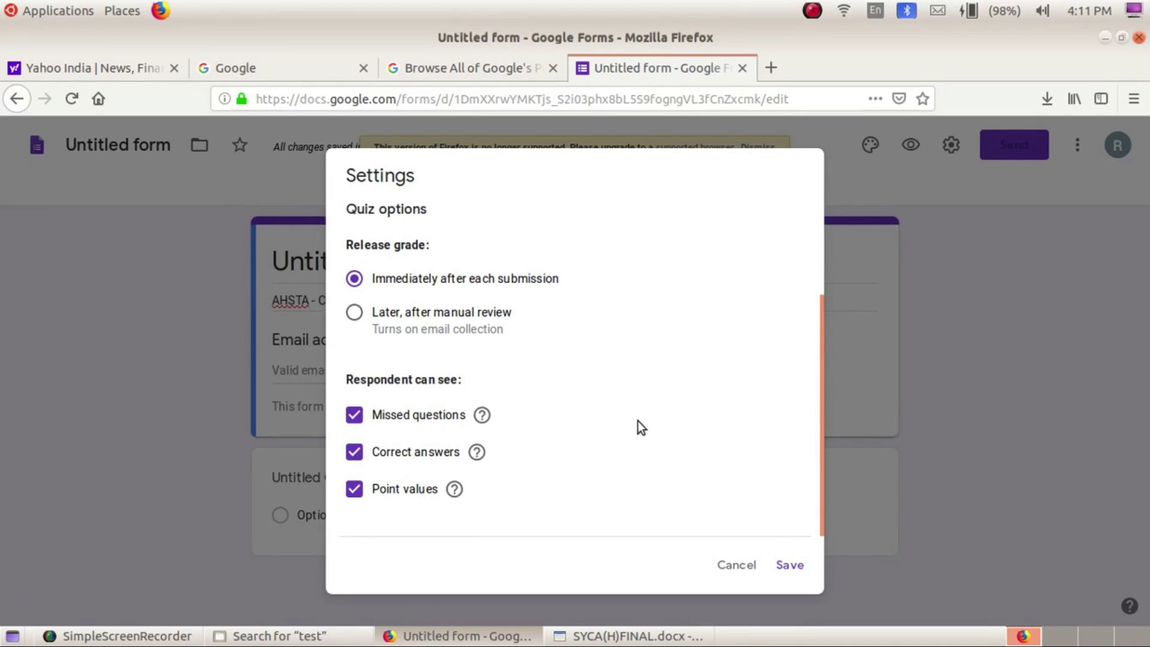
pyautogui.scroll(3, 639, 420)
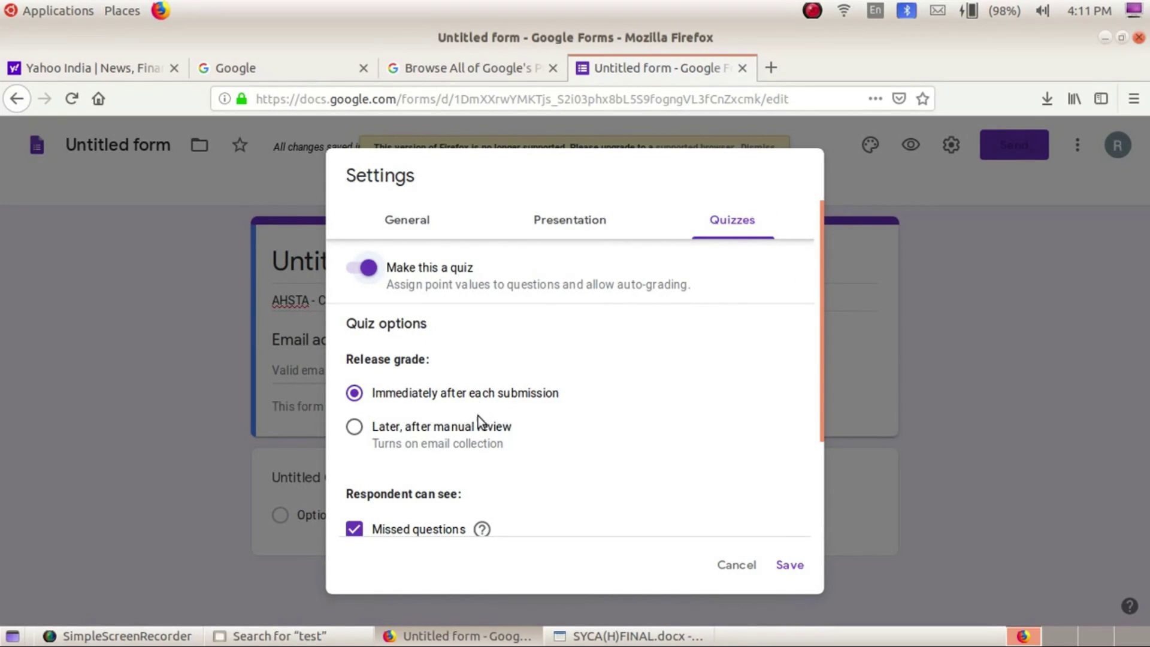
pyautogui.scroll(-3, 595, 450)
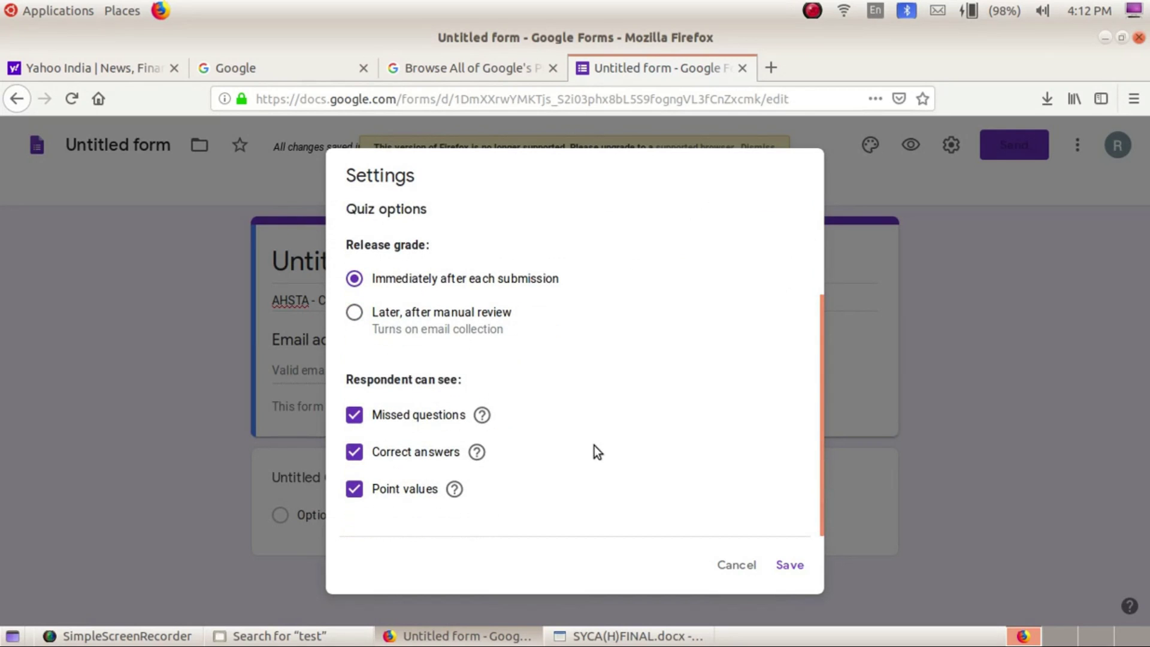
pyautogui.click(790, 565)
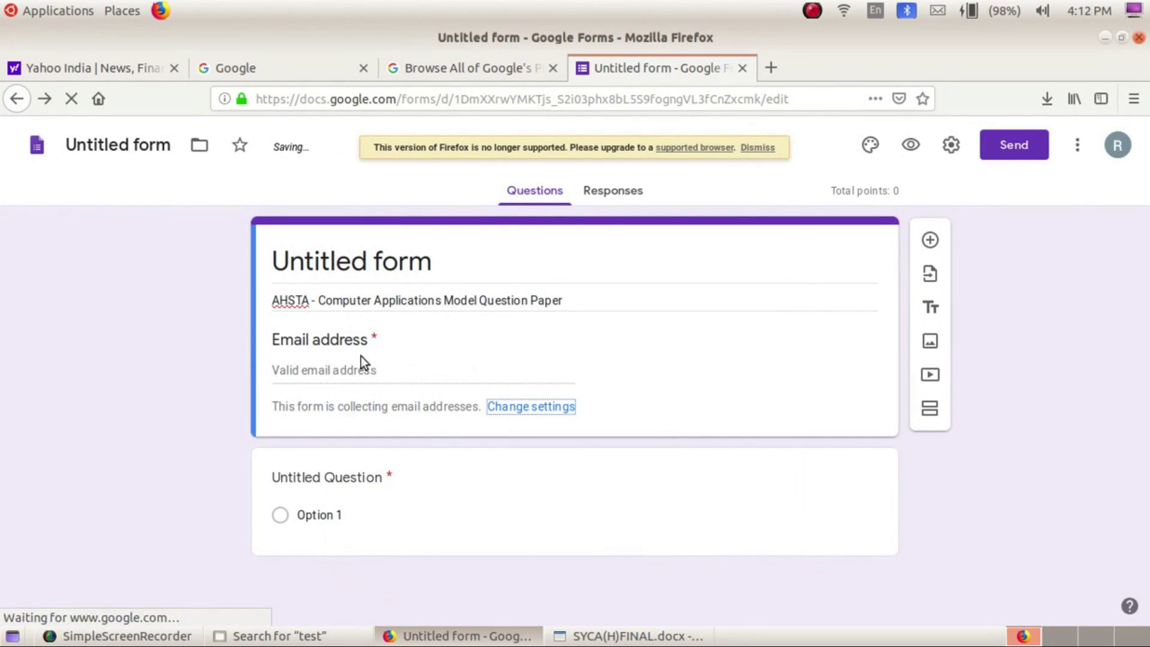
# Uncheck 'Collect email addresses' in the General settings and save
pyautogui.click(521, 410)
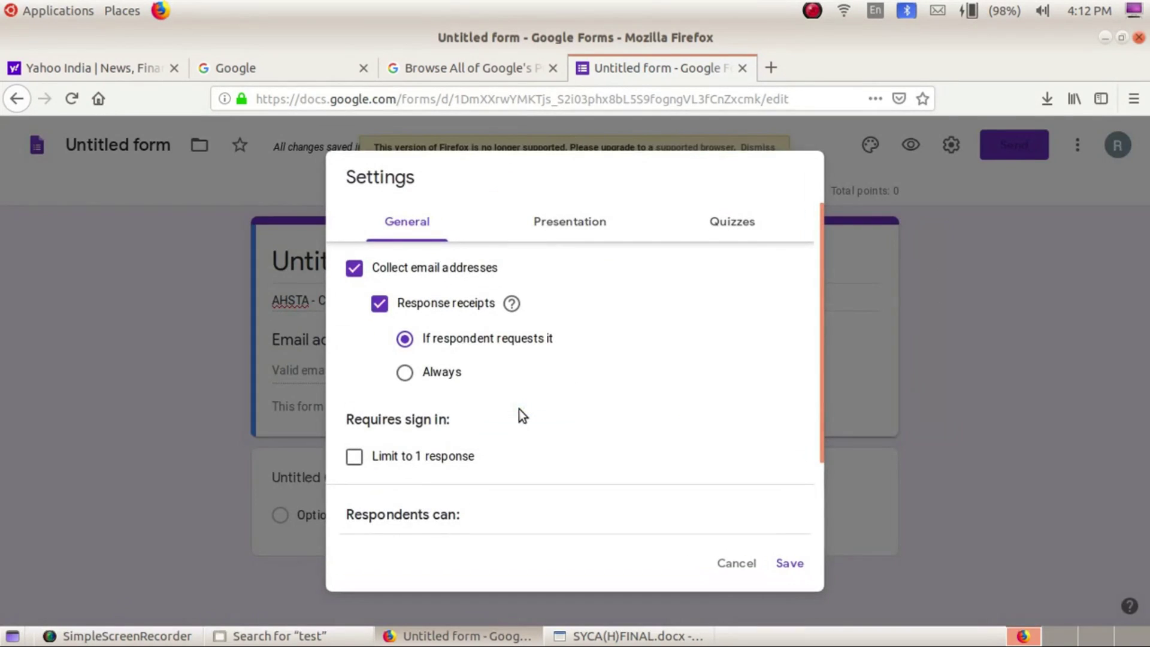
pyautogui.click(354, 273)
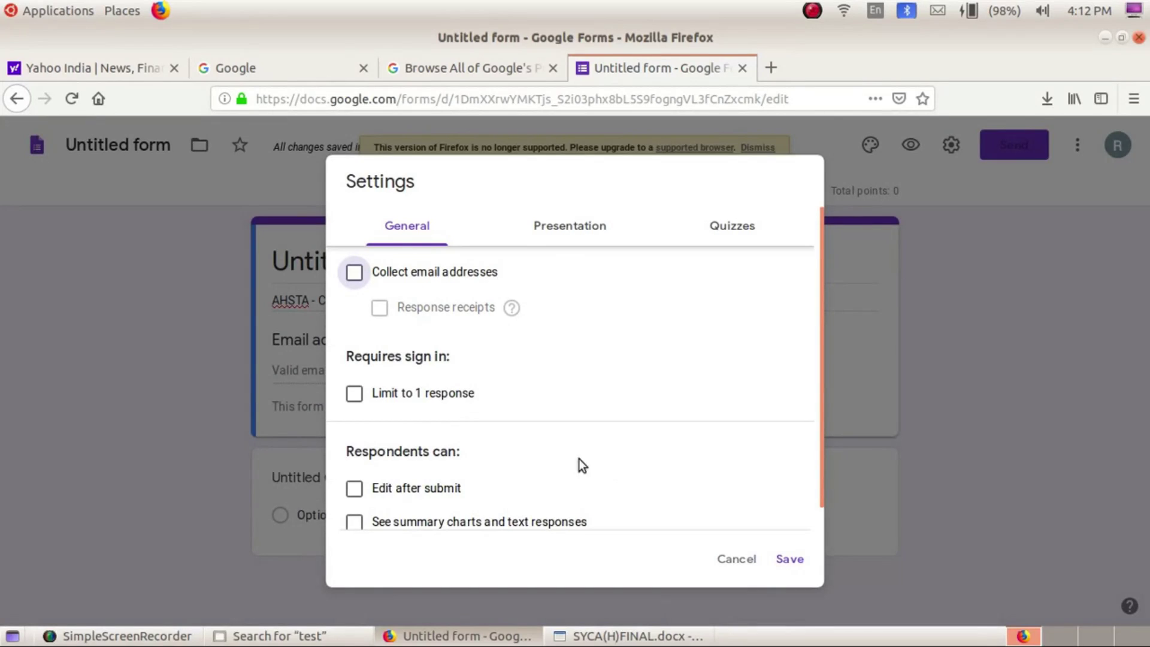
pyautogui.click(790, 562)
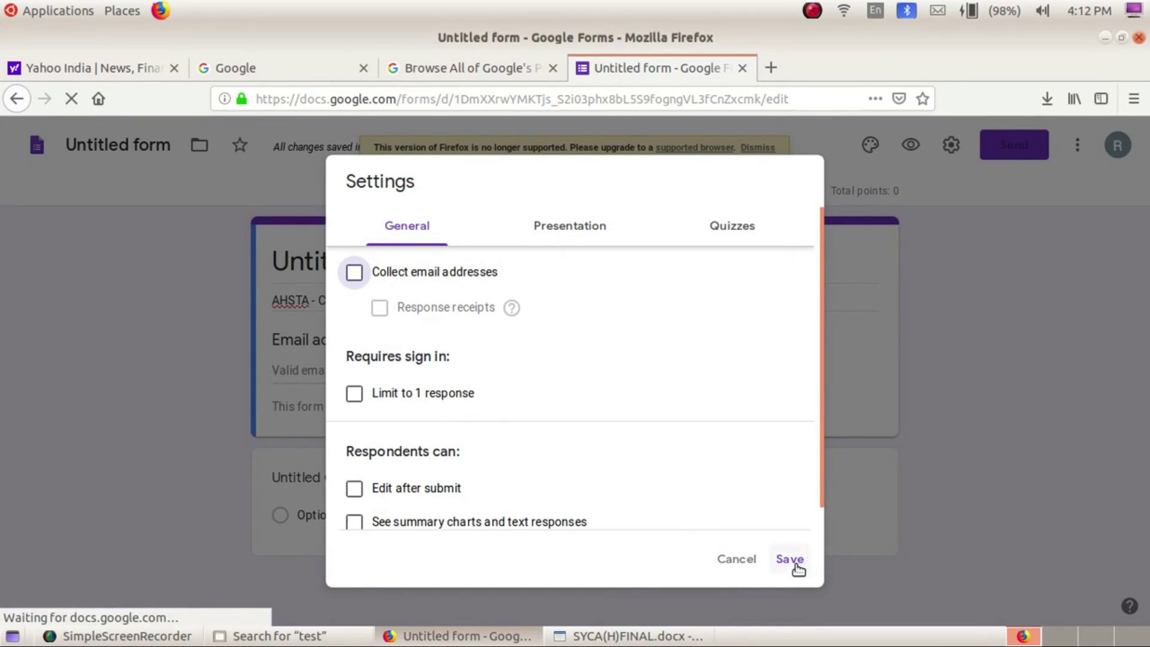
pyautogui.click(789, 560)
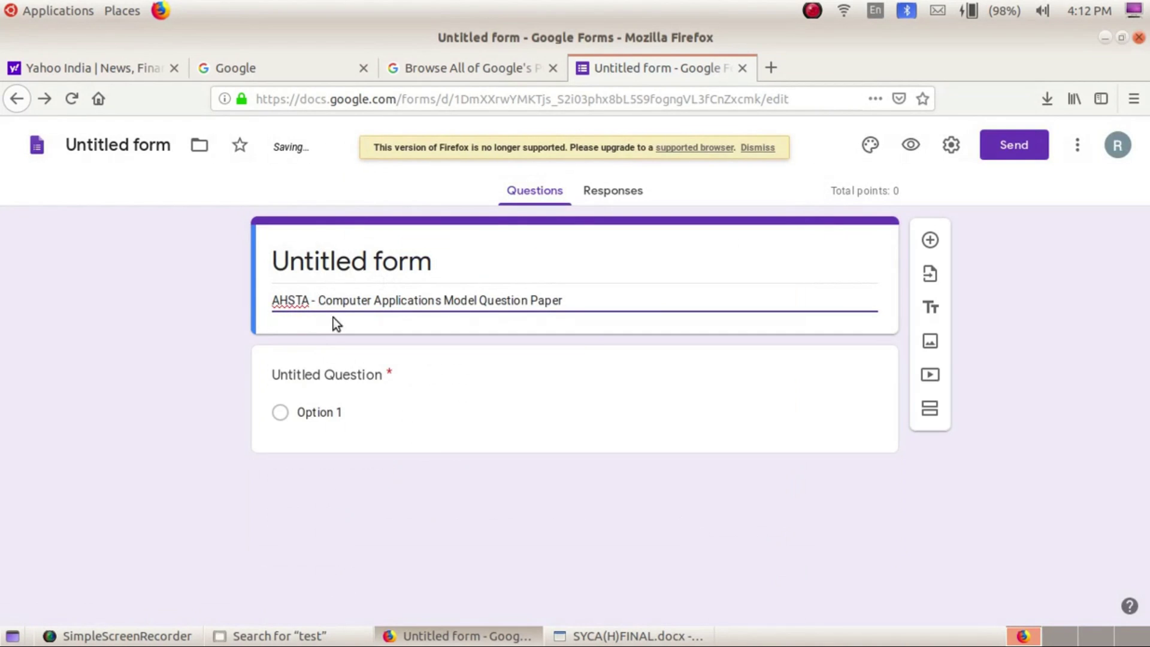
# Title the first question 'Enter the name of tudent' and make it Short answer
pyautogui.click(313, 375)
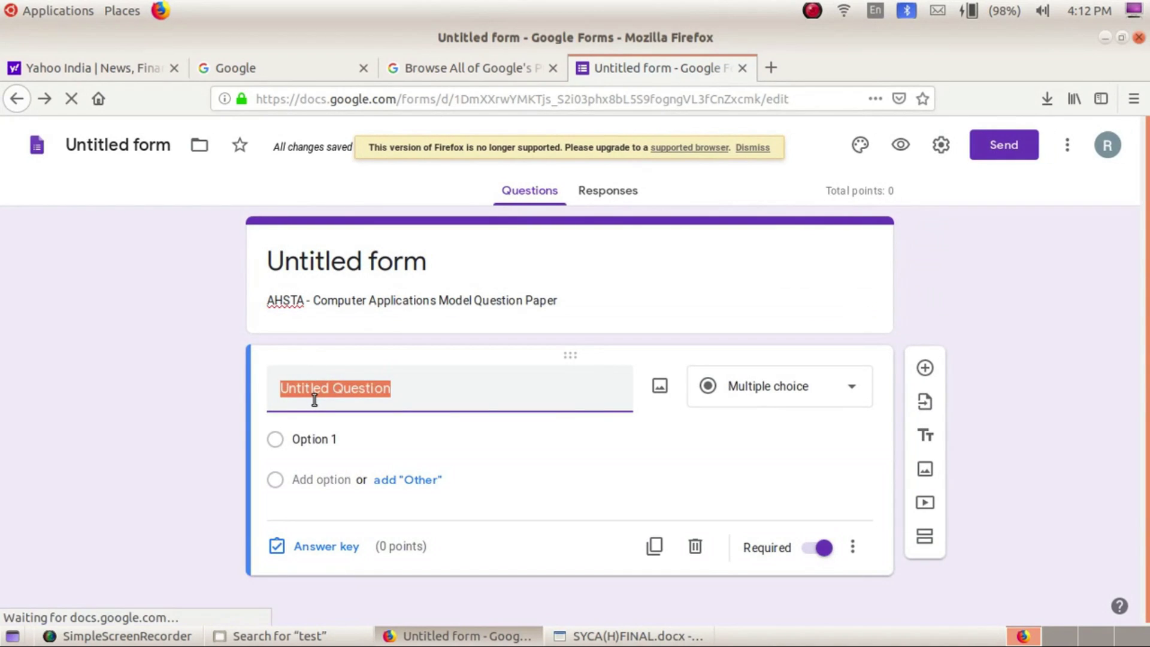
pyautogui.write('E')
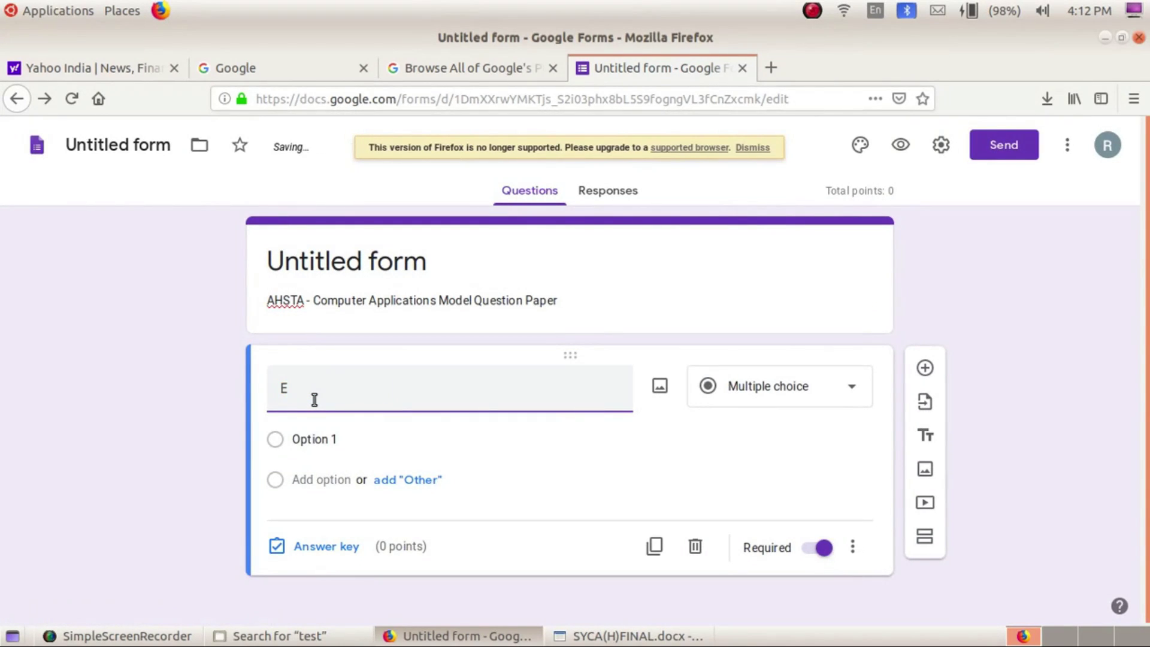
pyautogui.write('n')
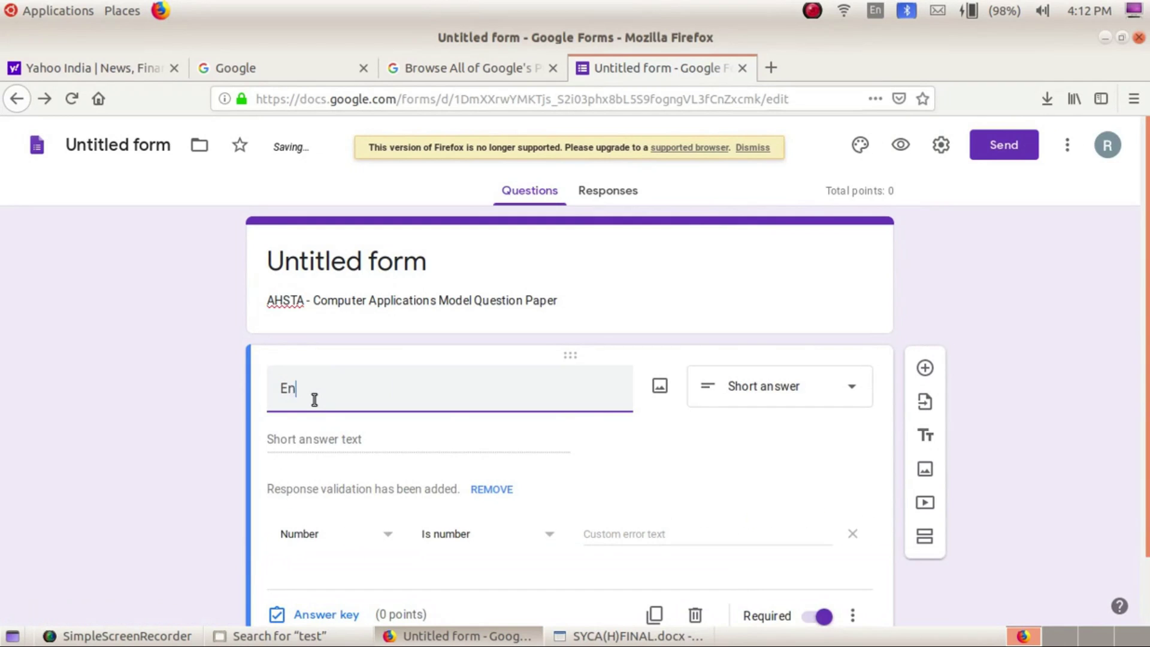
pyautogui.write('erg')
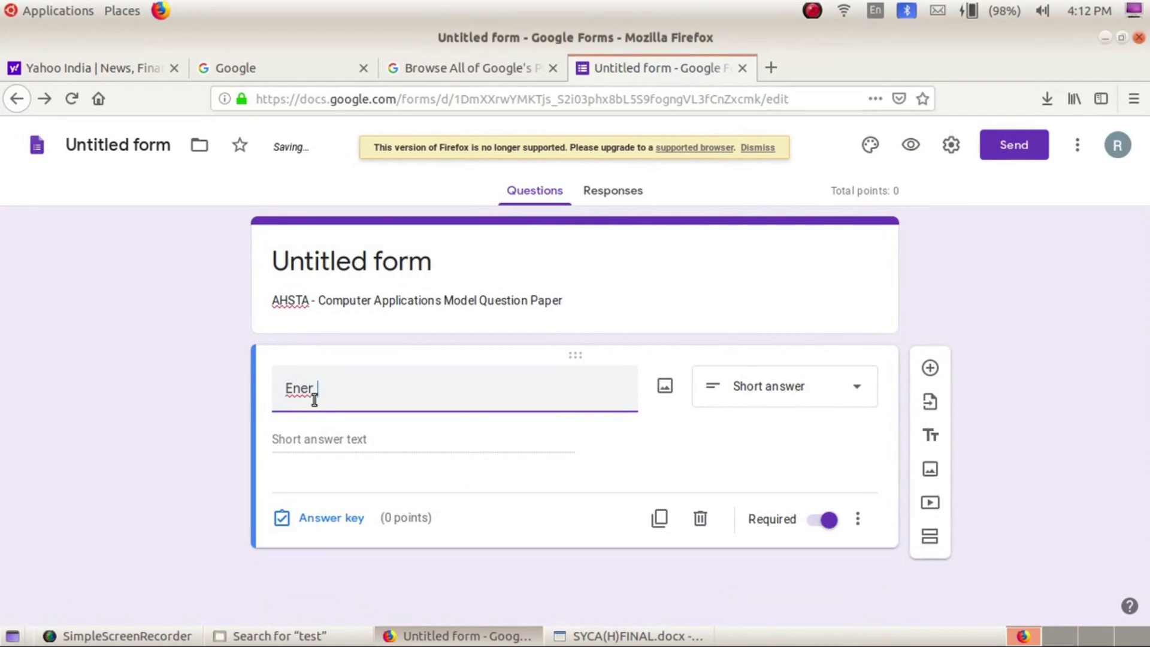
pyautogui.press('BackSpace')
pyautogui.press('BackSpace')
pyautogui.press('BackSpace')
pyautogui.write('ter the ')
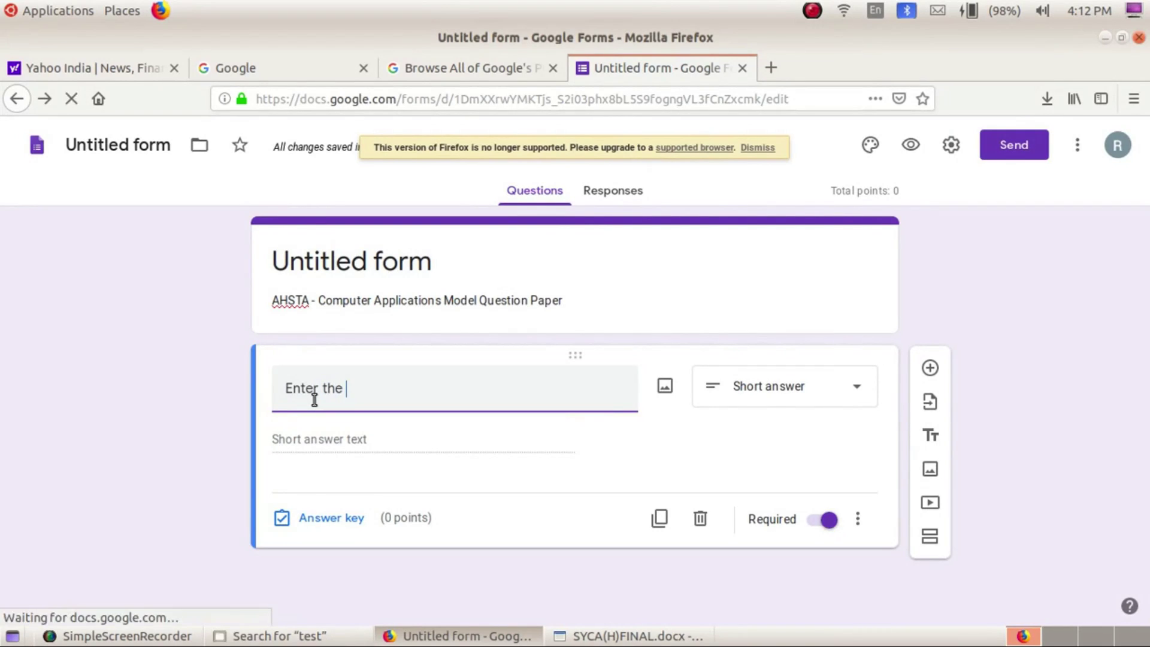
pyautogui.write('name of tudent')
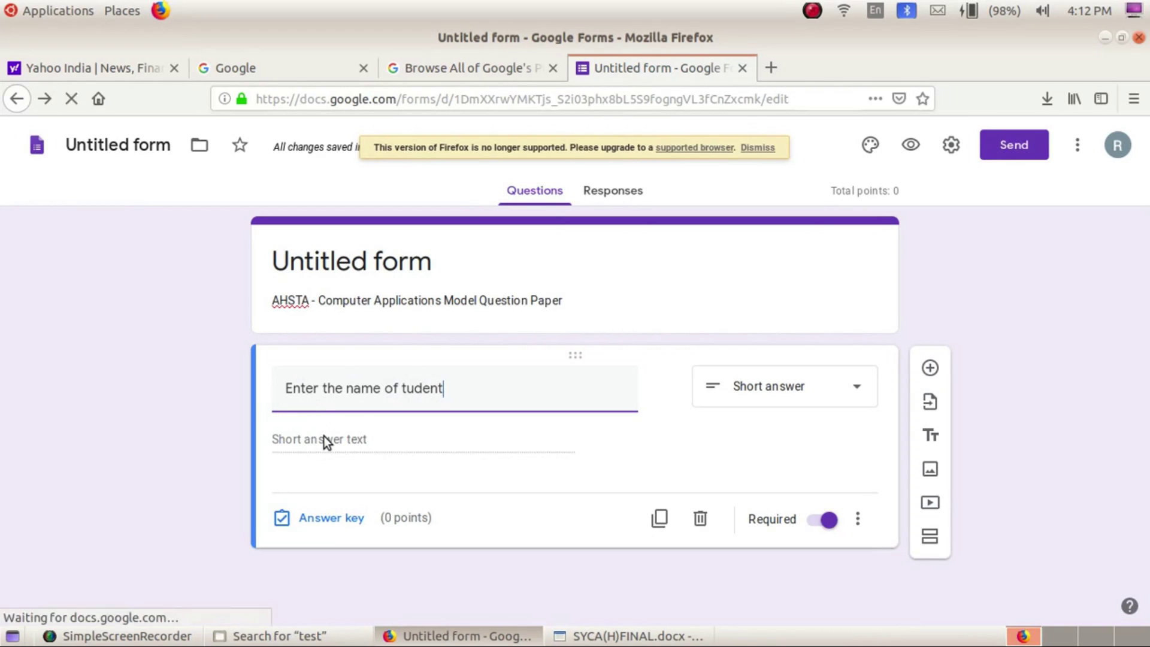
pyautogui.click(855, 388)
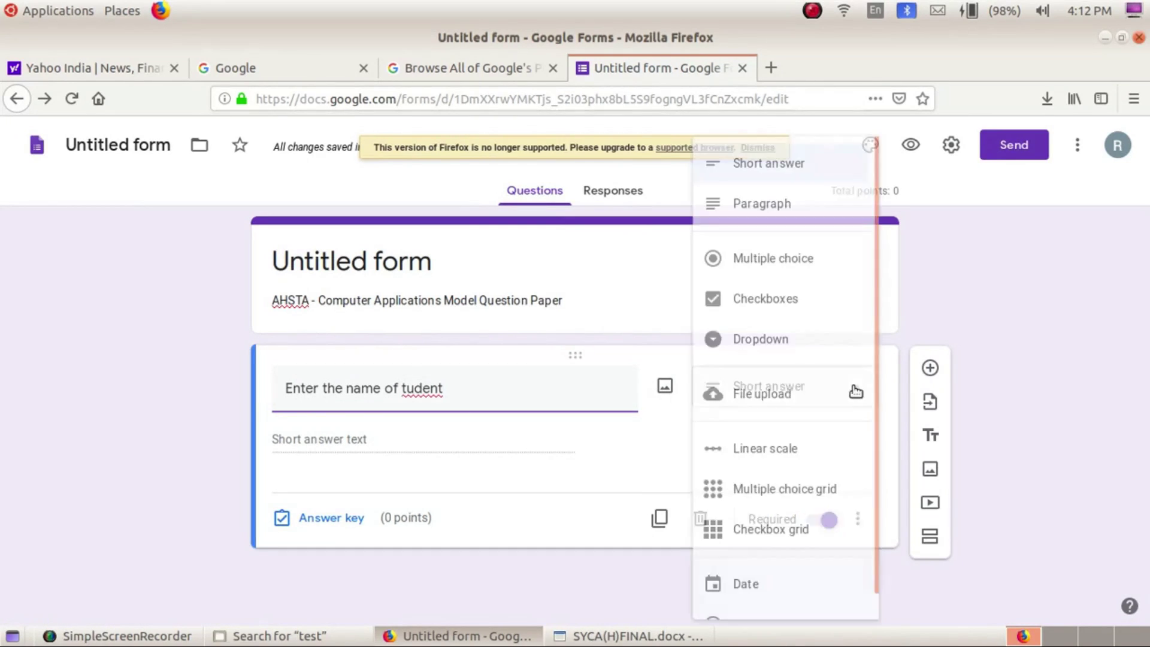
pyautogui.click(801, 163)
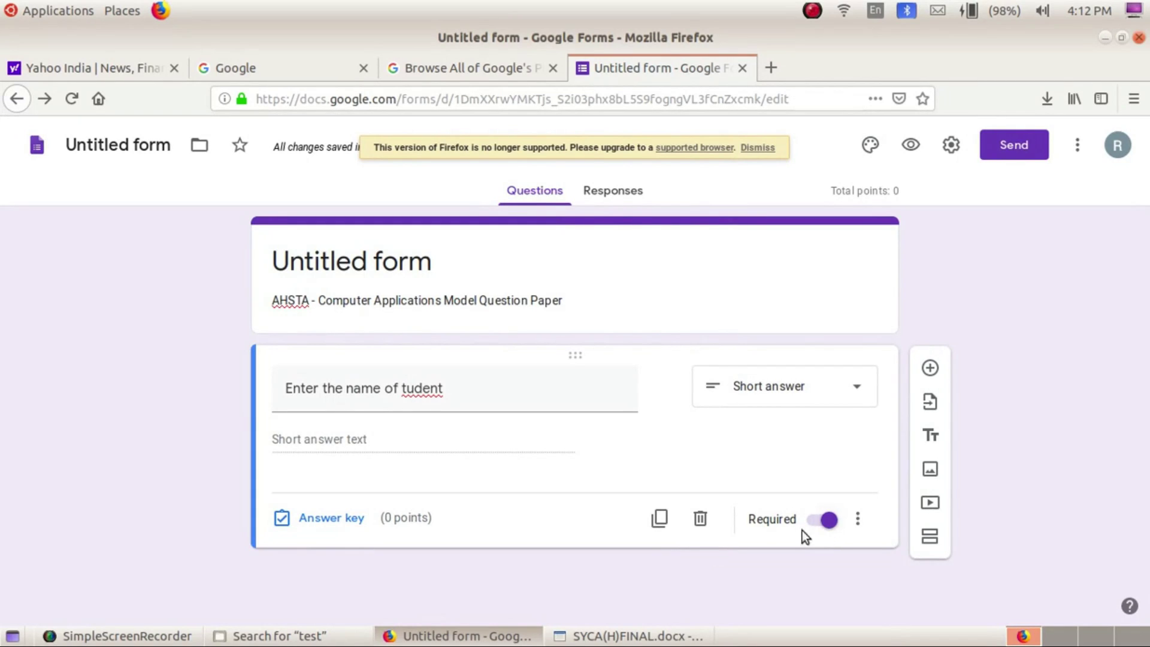
# Show the question's description field and correct 'tudent' to 'student' in the title
pyautogui.click(860, 521)
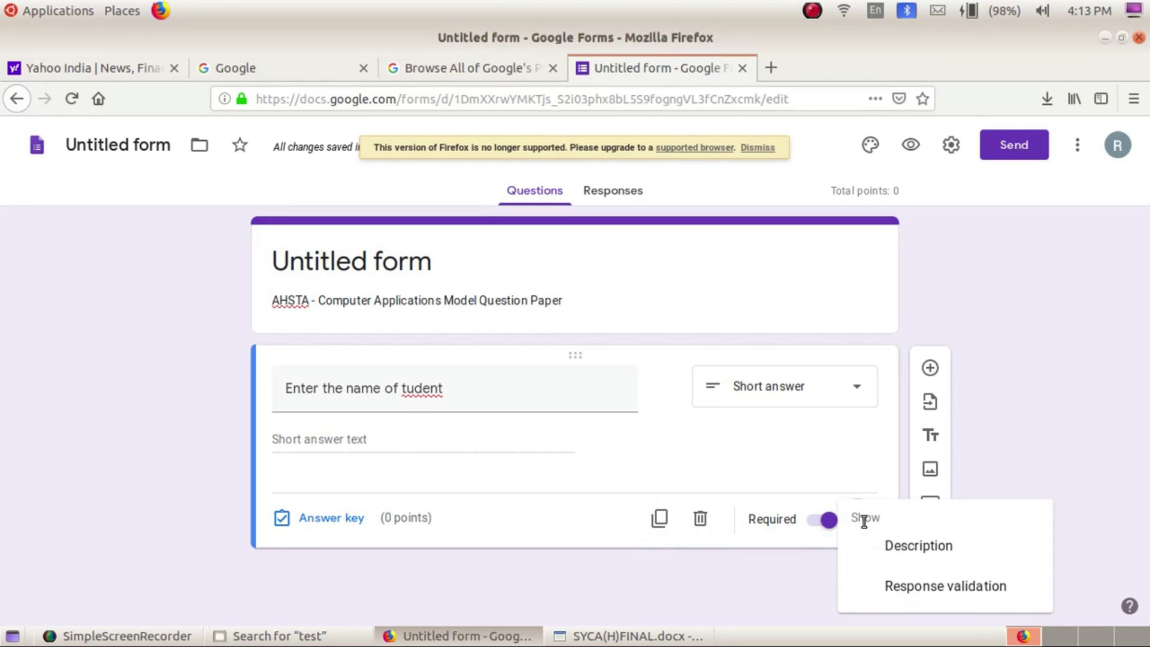
pyautogui.click(883, 545)
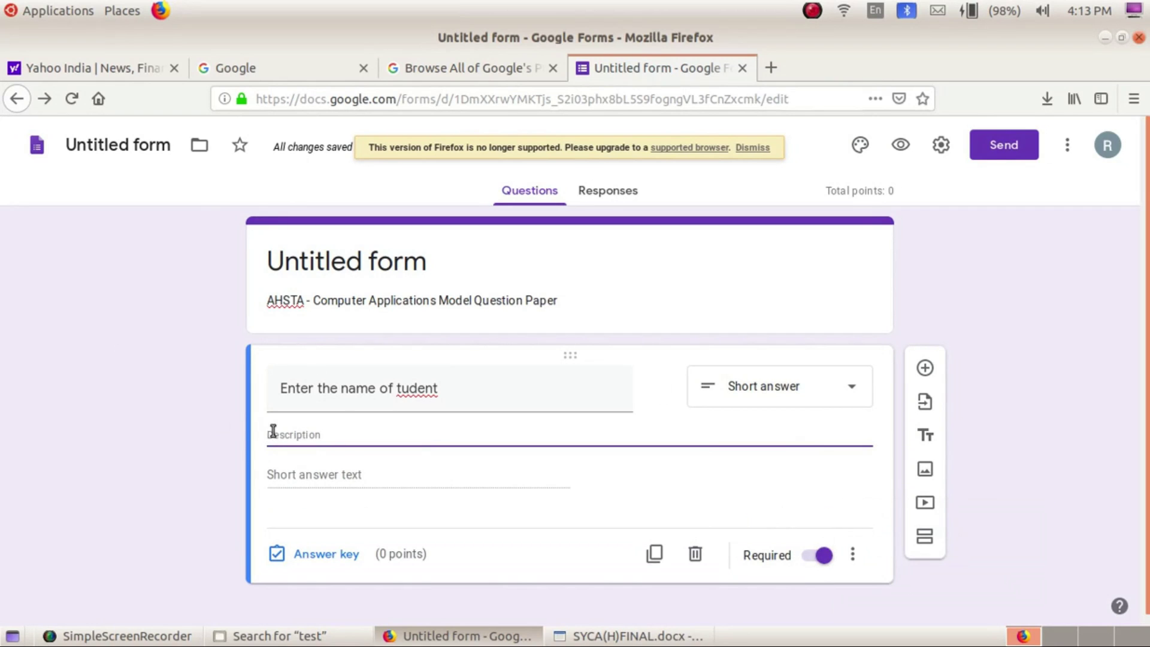
pyautogui.tripleClick(400, 389)
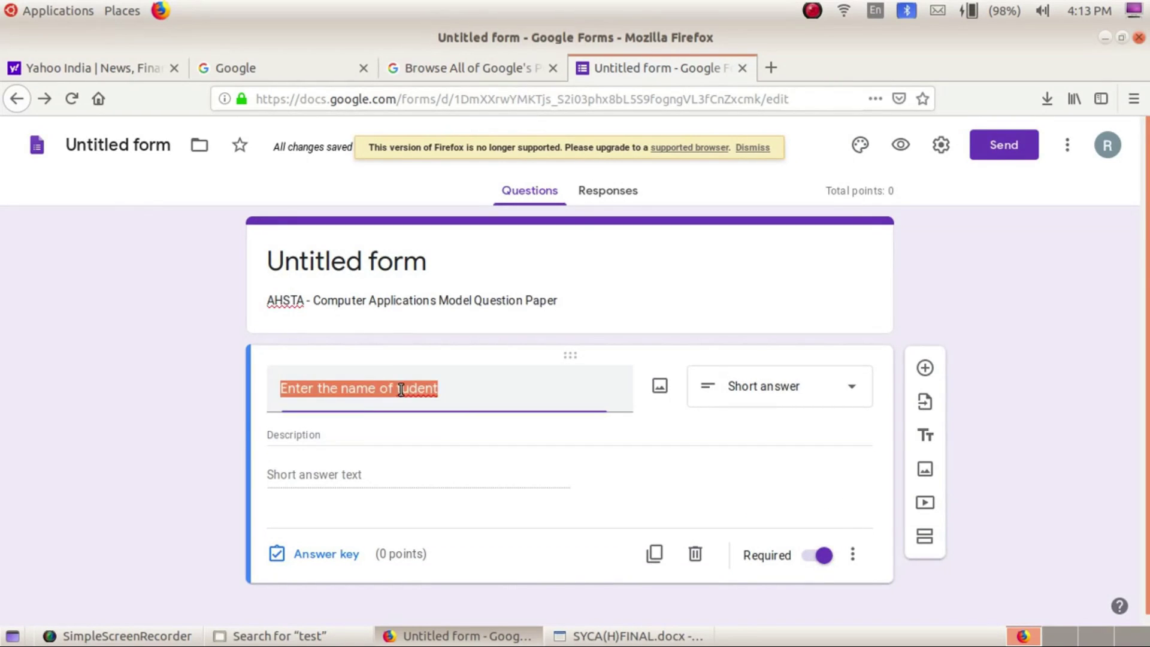
pyautogui.click(397, 389)
pyautogui.write('s')
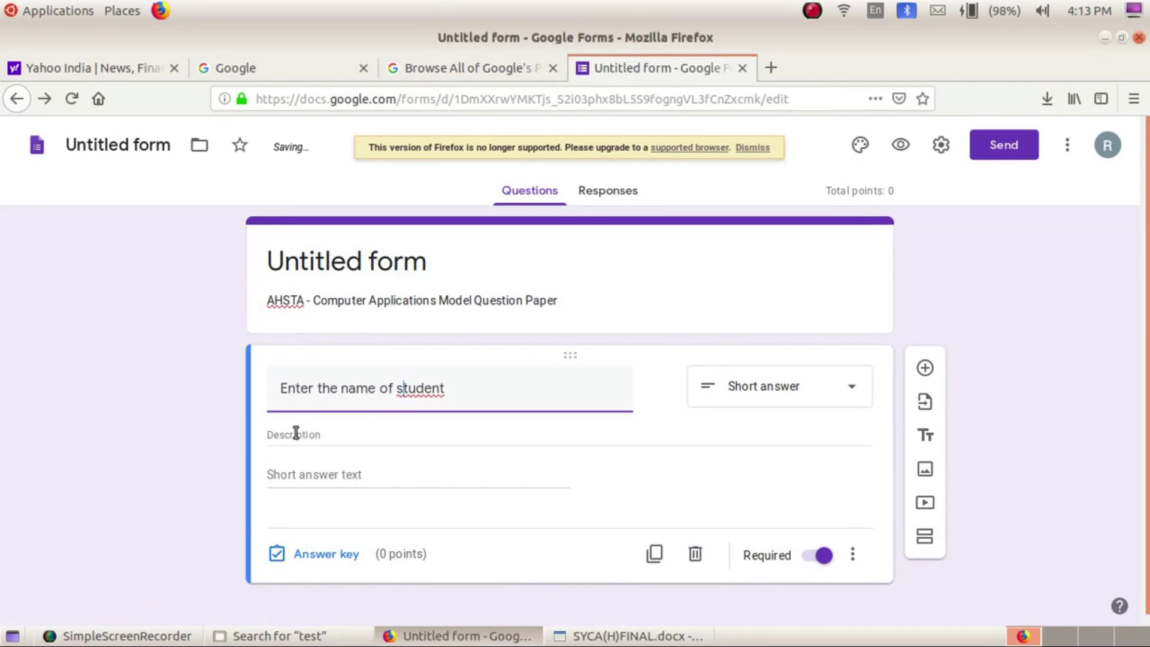
pyautogui.click(852, 555)
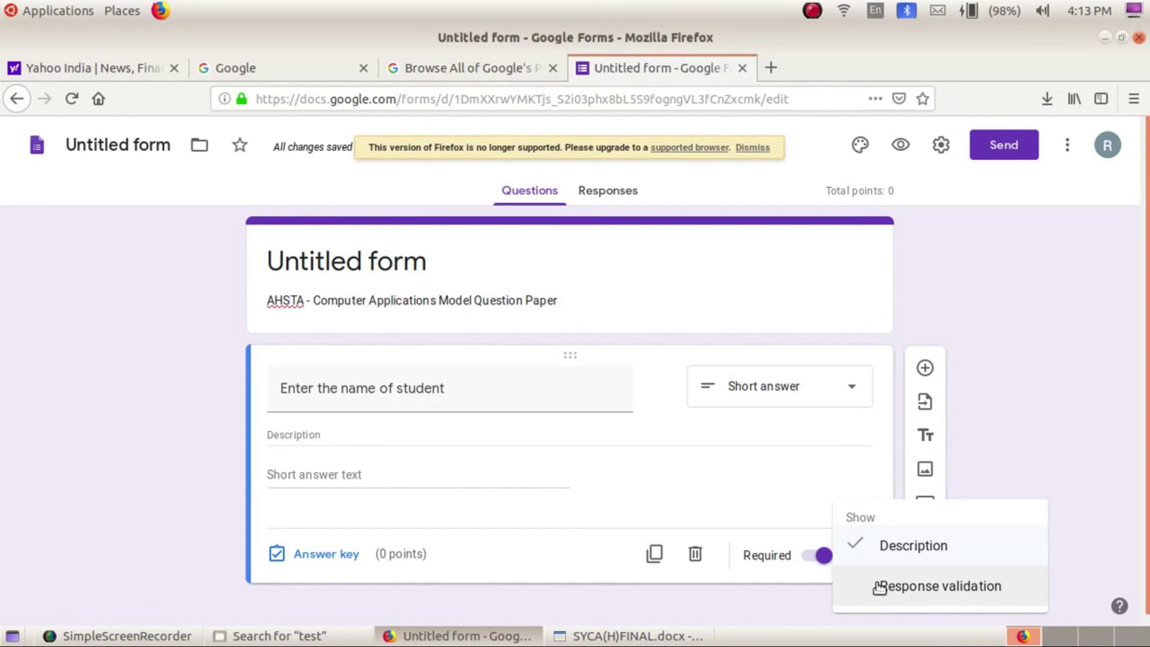
pyautogui.click(713, 602)
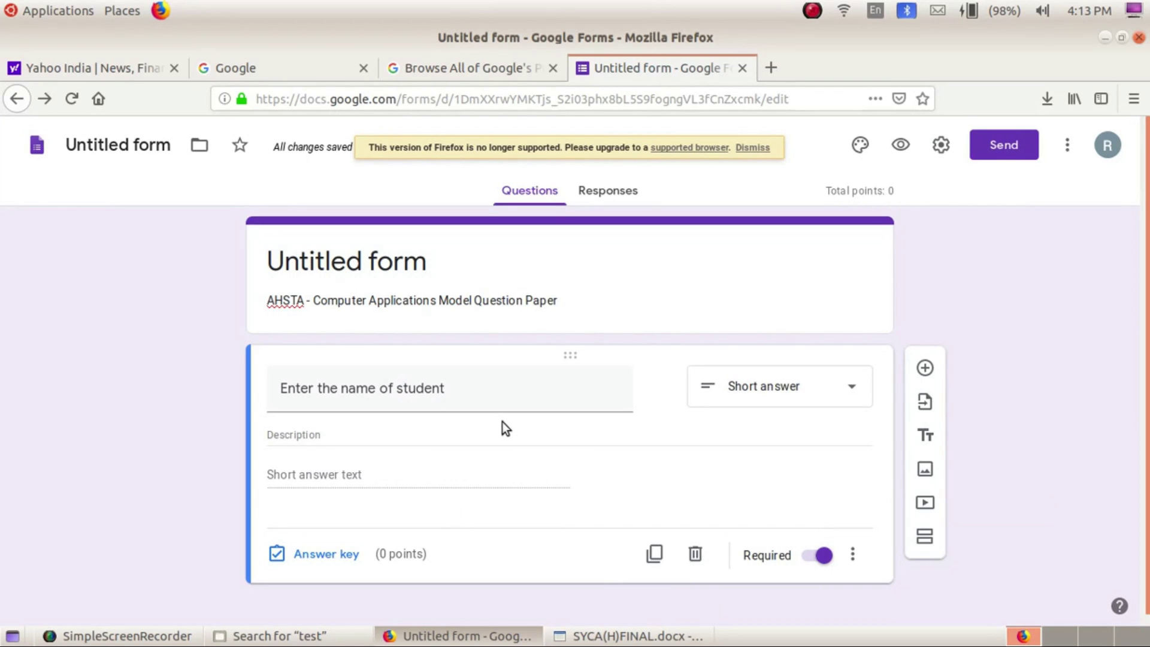
pyautogui.scroll(-1, 502, 421)
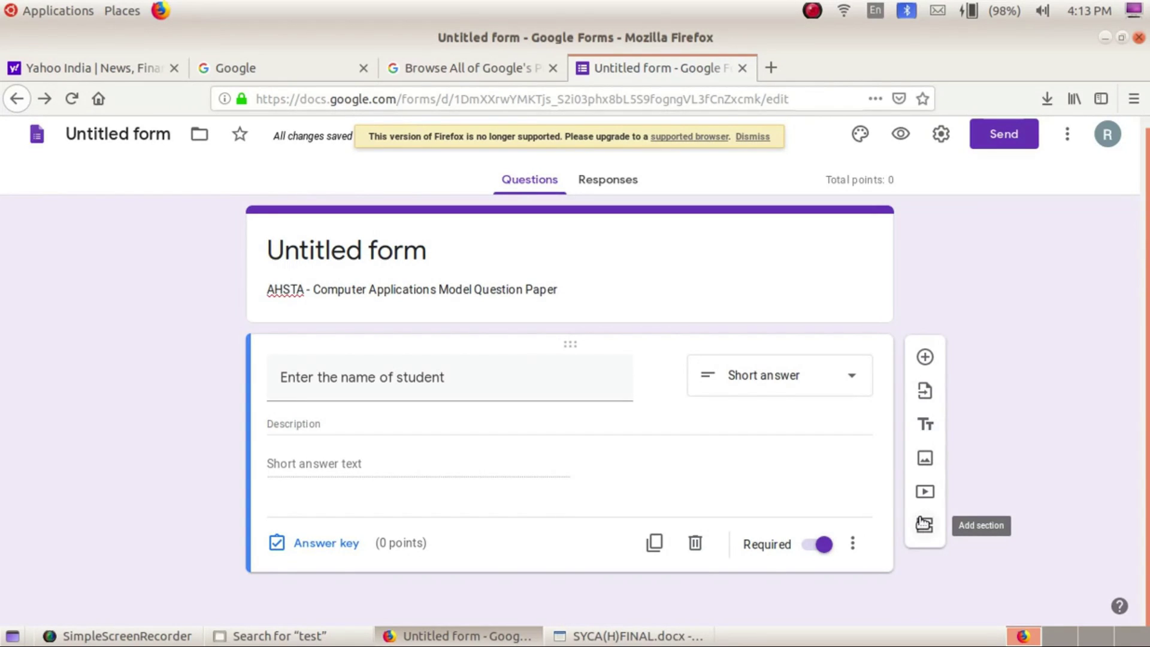
# Add a new question titled 'Enter your school name'
pyautogui.click(926, 357)
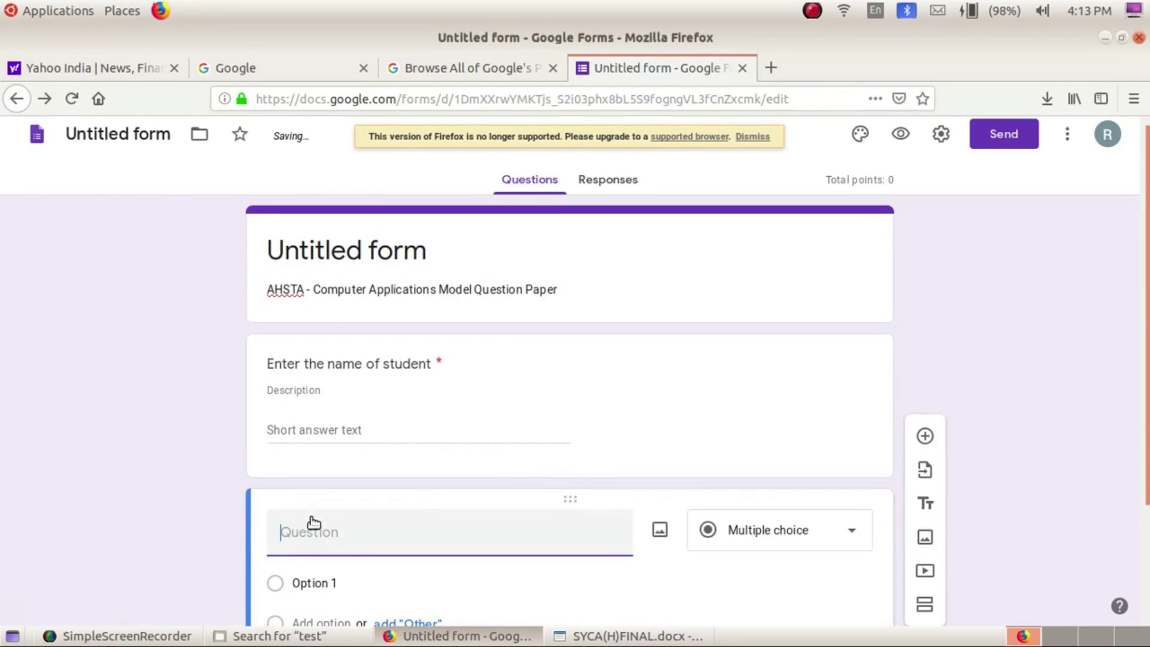
pyautogui.write('W')
pyautogui.press('BackSpace')
pyautogui.write('E')
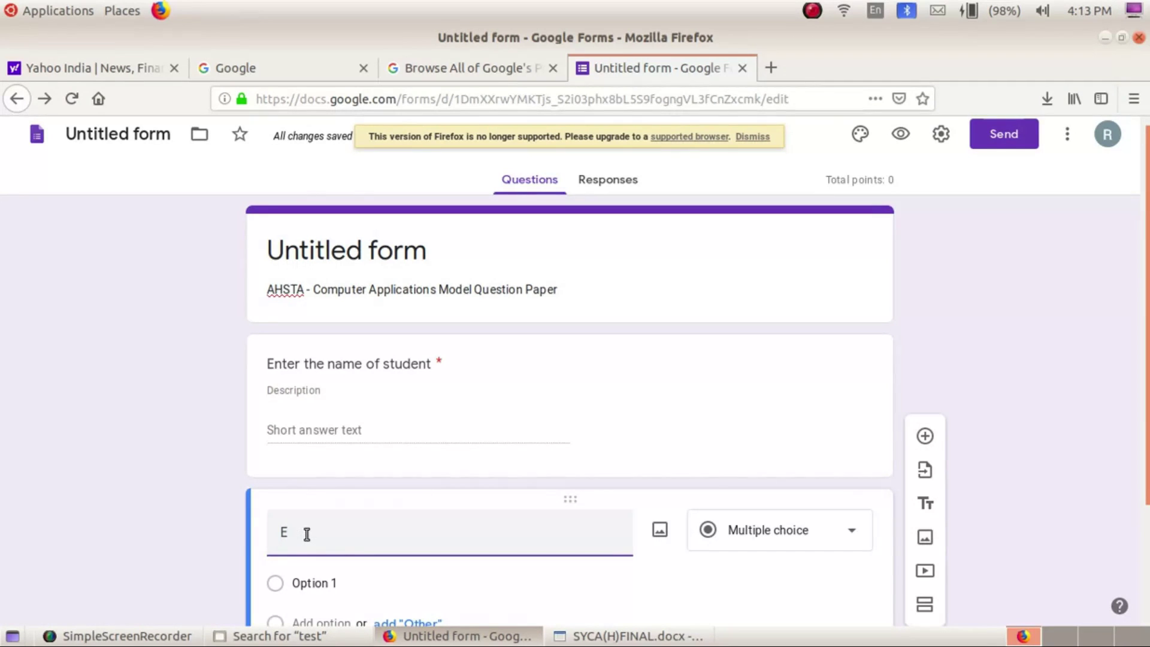
pyautogui.write('nter you')
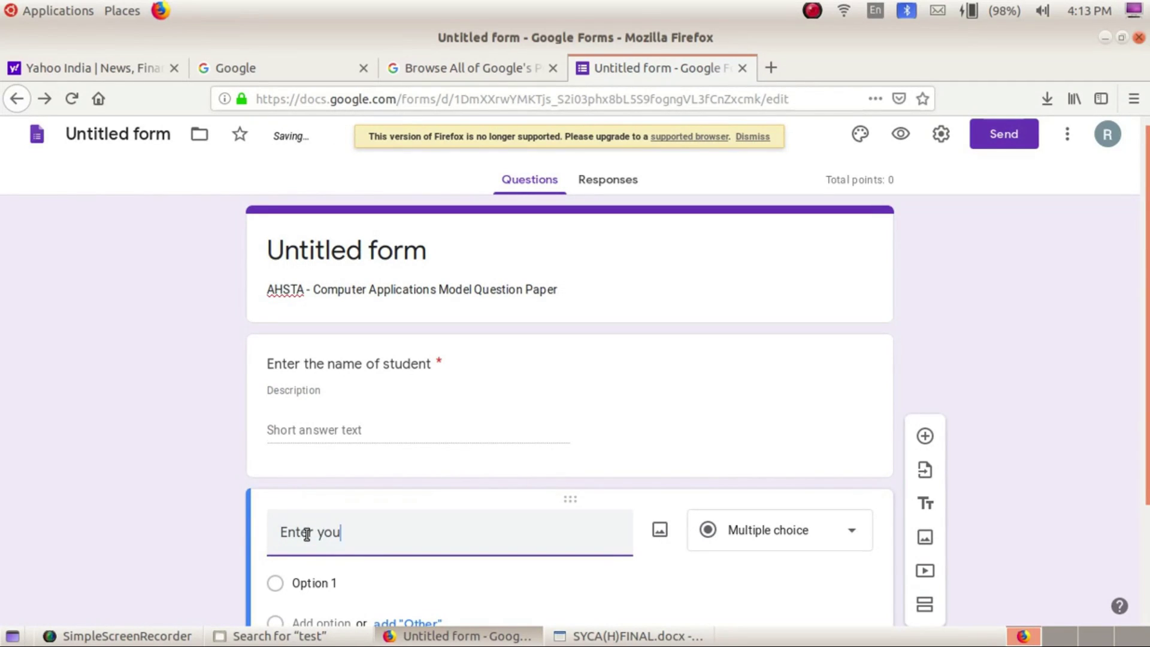
pyautogui.write('r schoo')
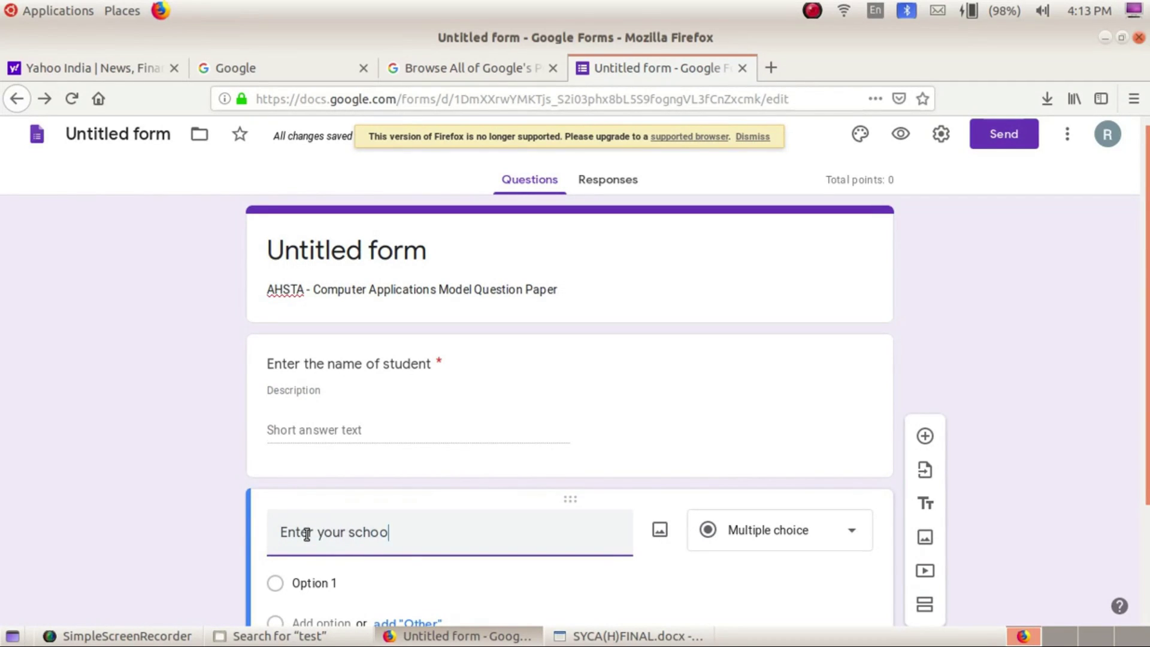
pyautogui.write('l name')
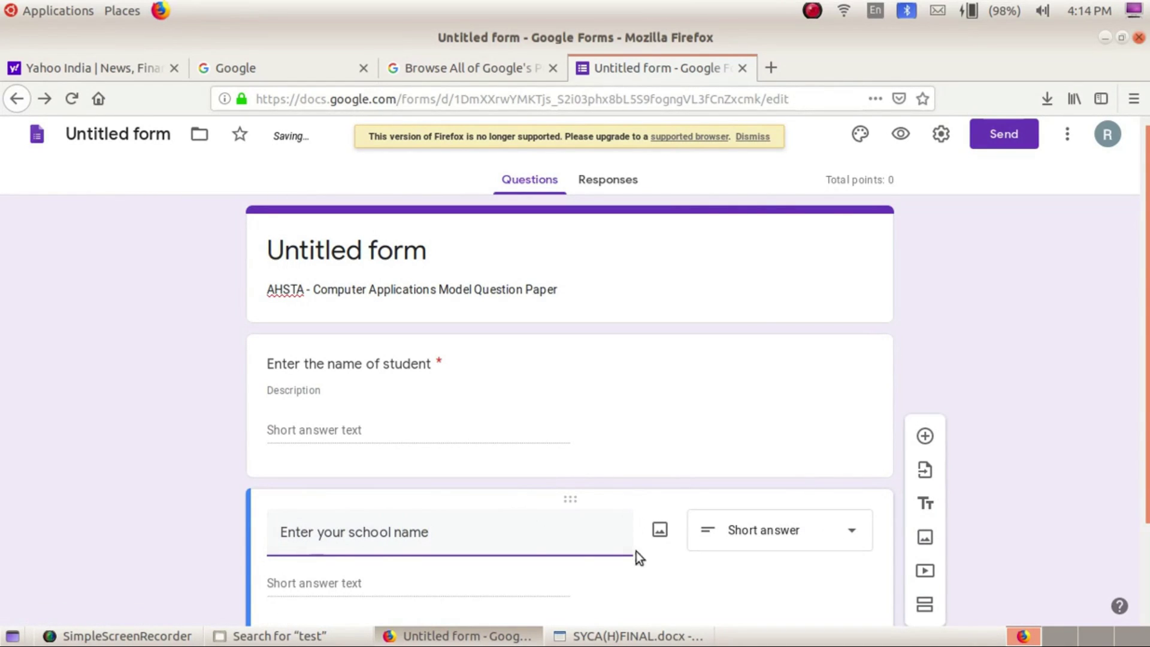
pyautogui.click(702, 576)
pyautogui.scroll(-1, 695, 592)
pyautogui.scroll(-1, 695, 596)
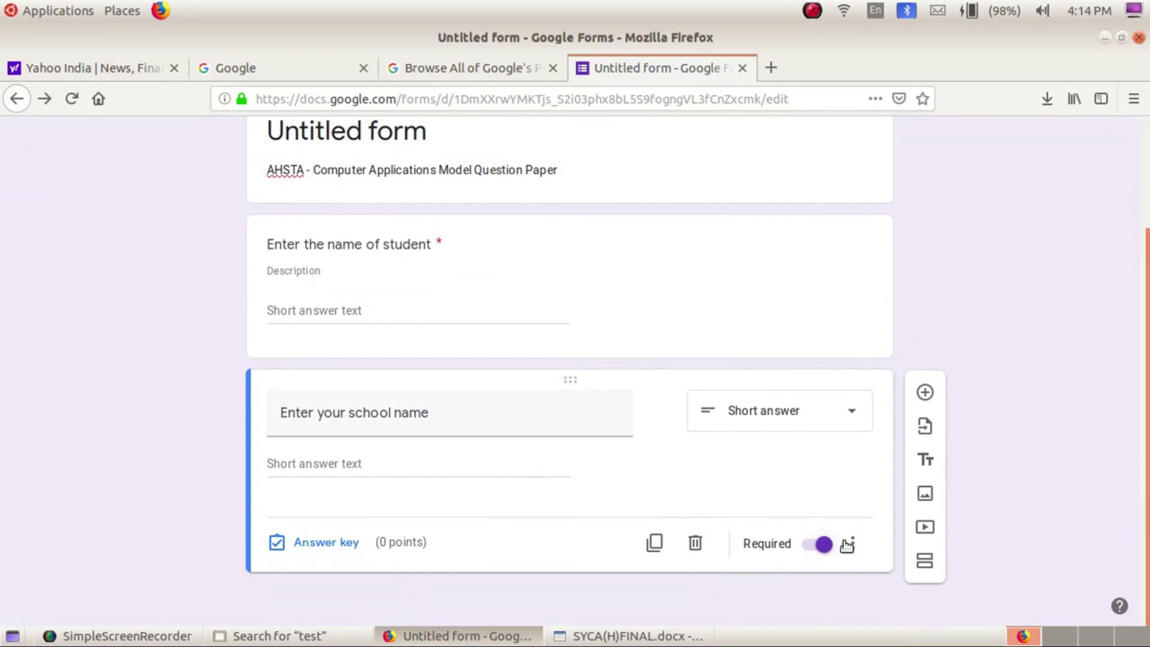
# Add a dropdown question titled 'Enter your district'
pyautogui.click(926, 392)
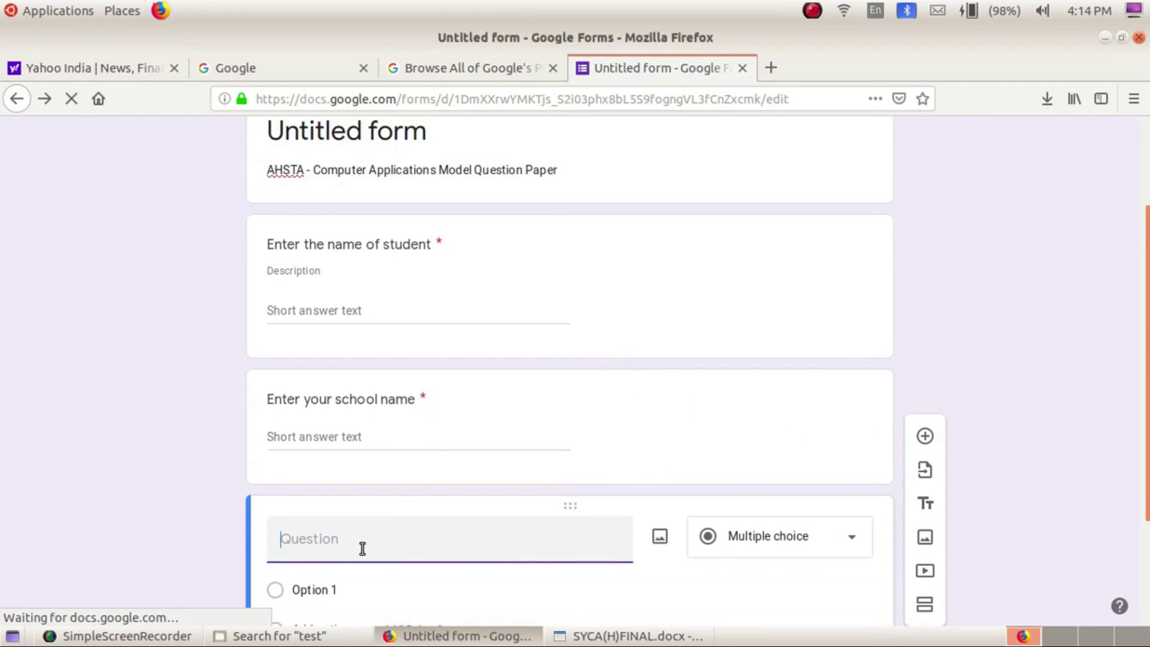
pyautogui.write('Ente')
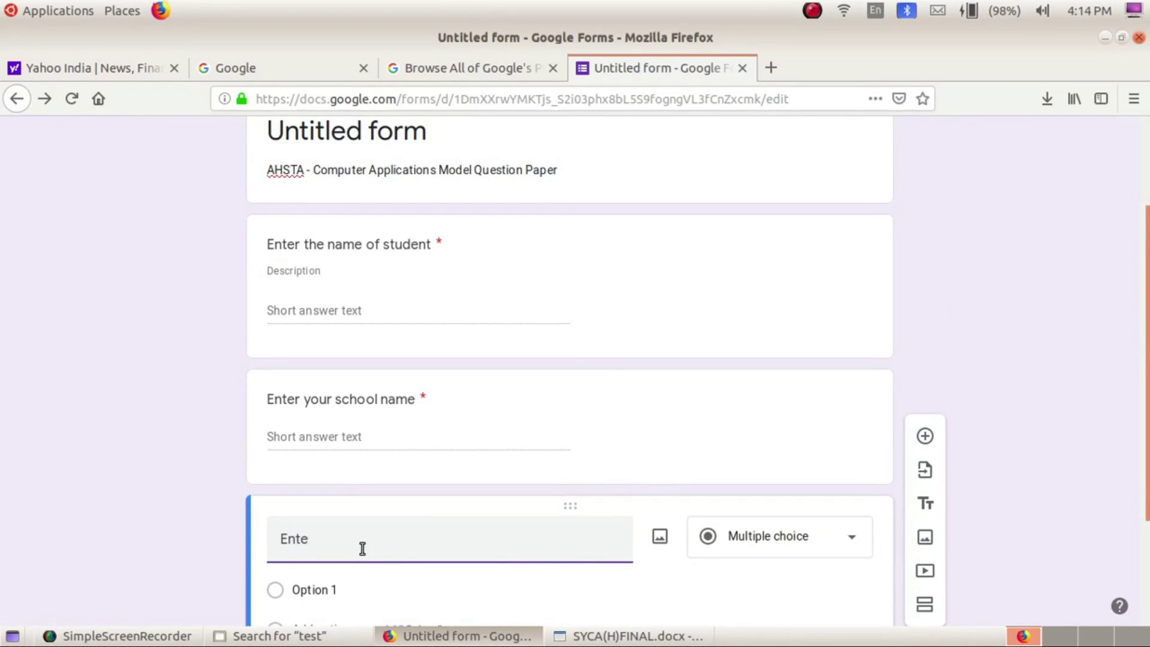
pyautogui.write('r your district')
pyautogui.click(764, 548)
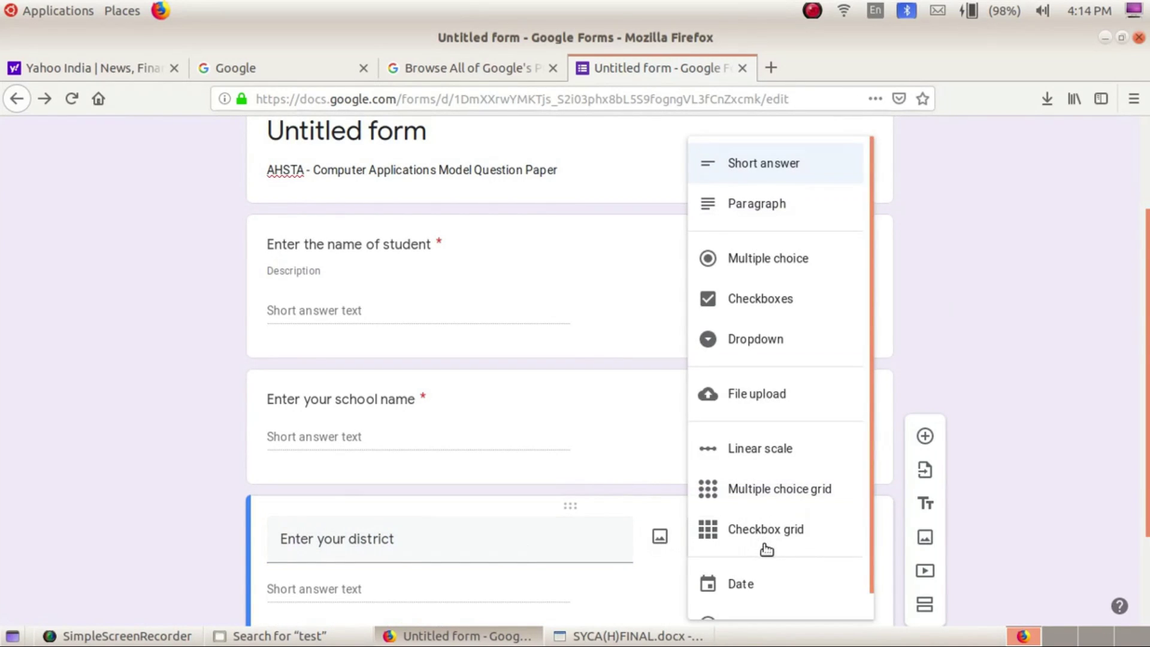
pyautogui.click(766, 339)
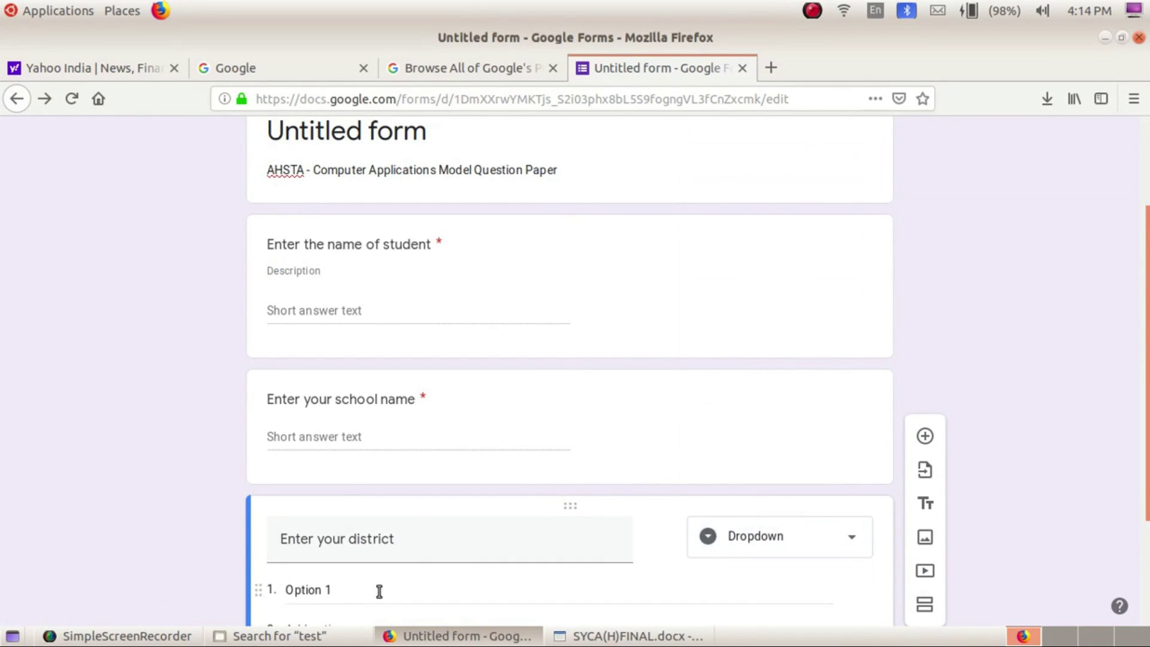
pyautogui.scroll(-3, 375, 590)
# Fill in district options starting Thiruvananthapuram, Kollam, Pathanamthitta, through Kannur
pyautogui.click(326, 495)
pyautogui.write('Thiruvananthap')
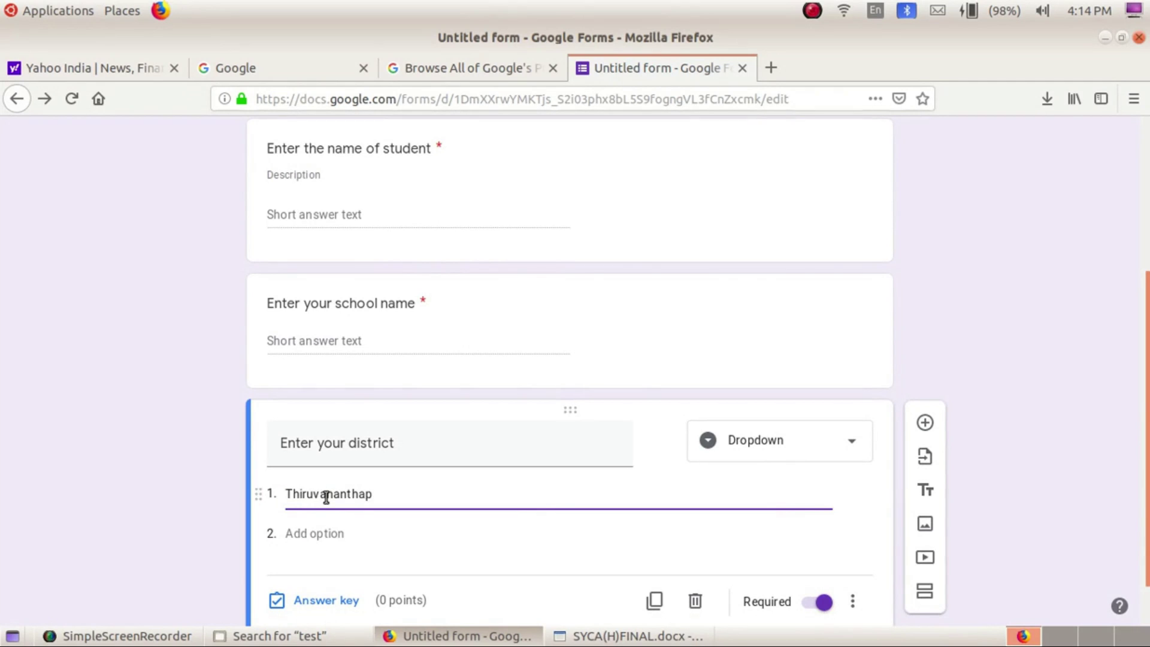
pyautogui.write('uram')
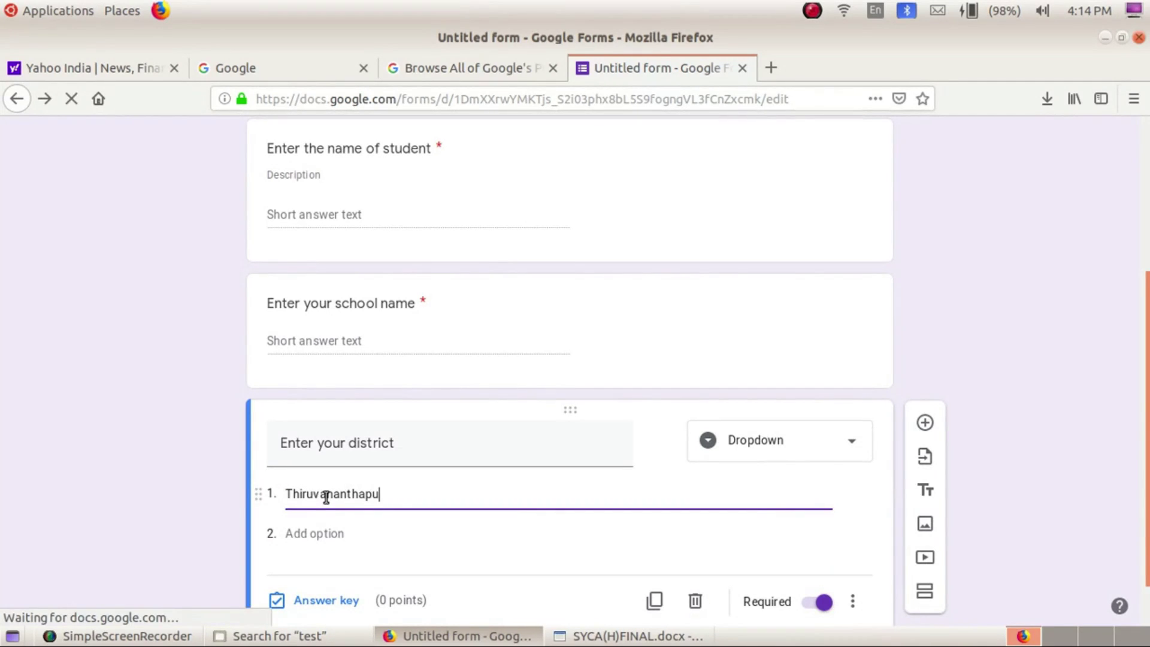
pyautogui.click(319, 533)
pyautogui.write('K')
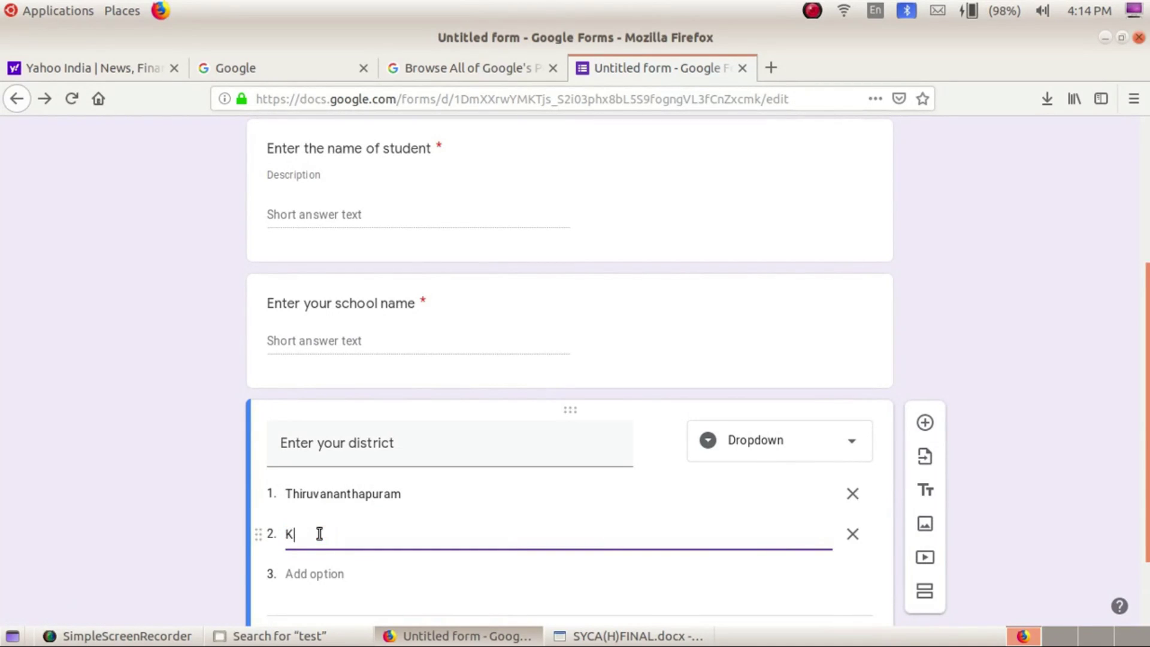
pyautogui.write('ollam')
pyautogui.click(322, 586)
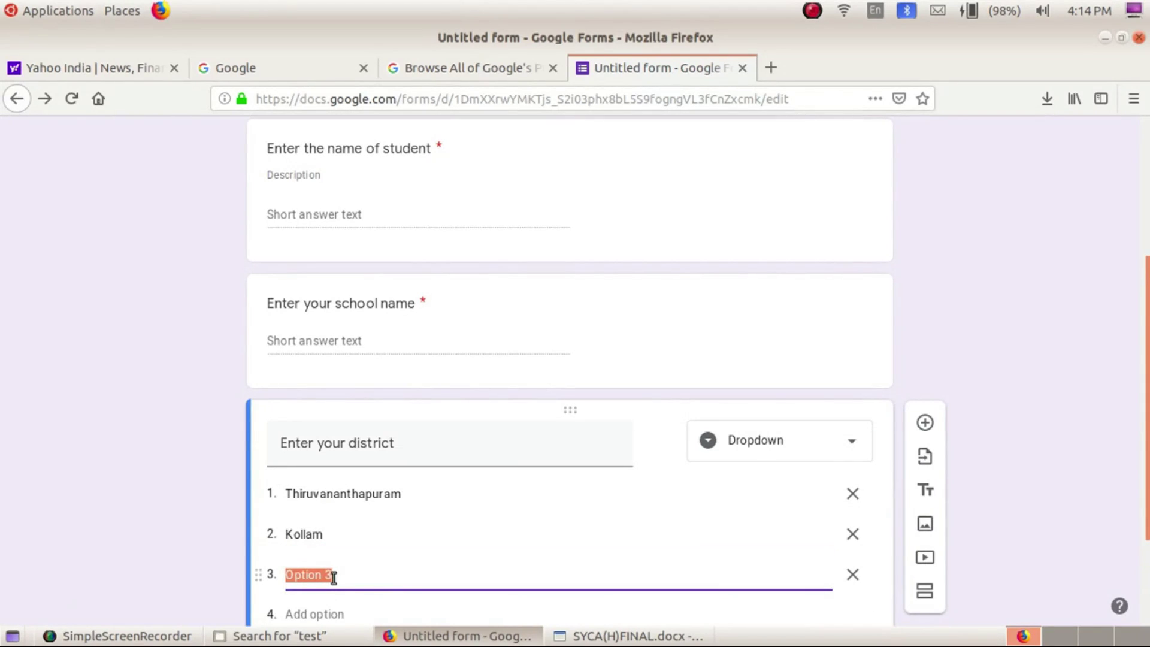
pyautogui.write('Pathana')
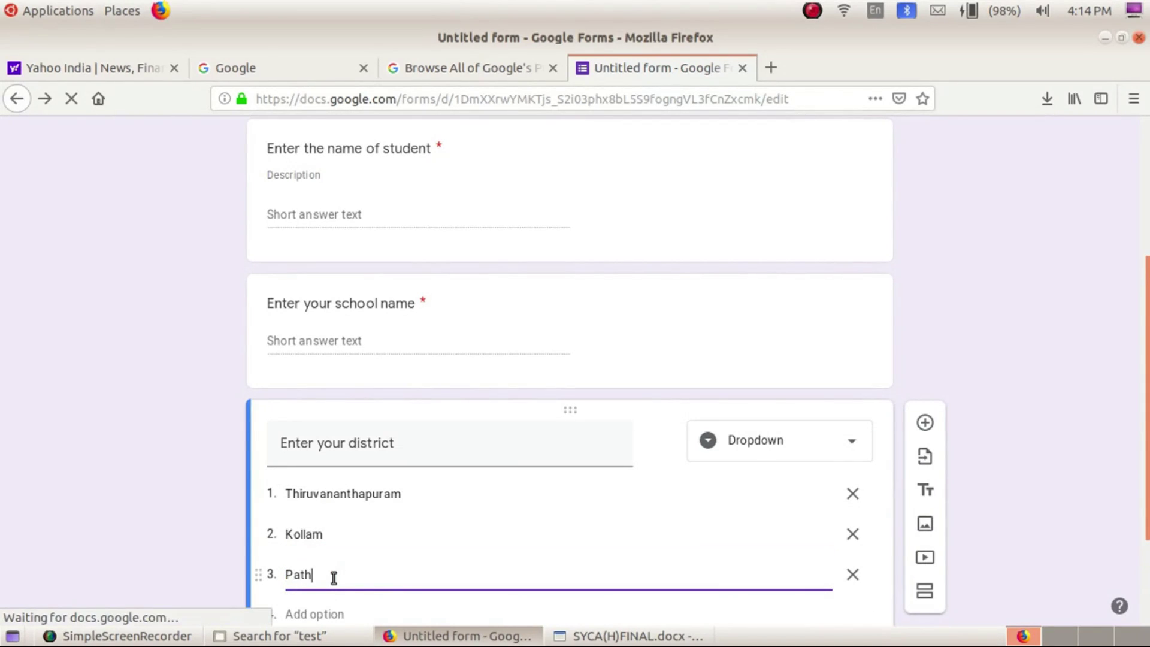
pyautogui.write('mthit')
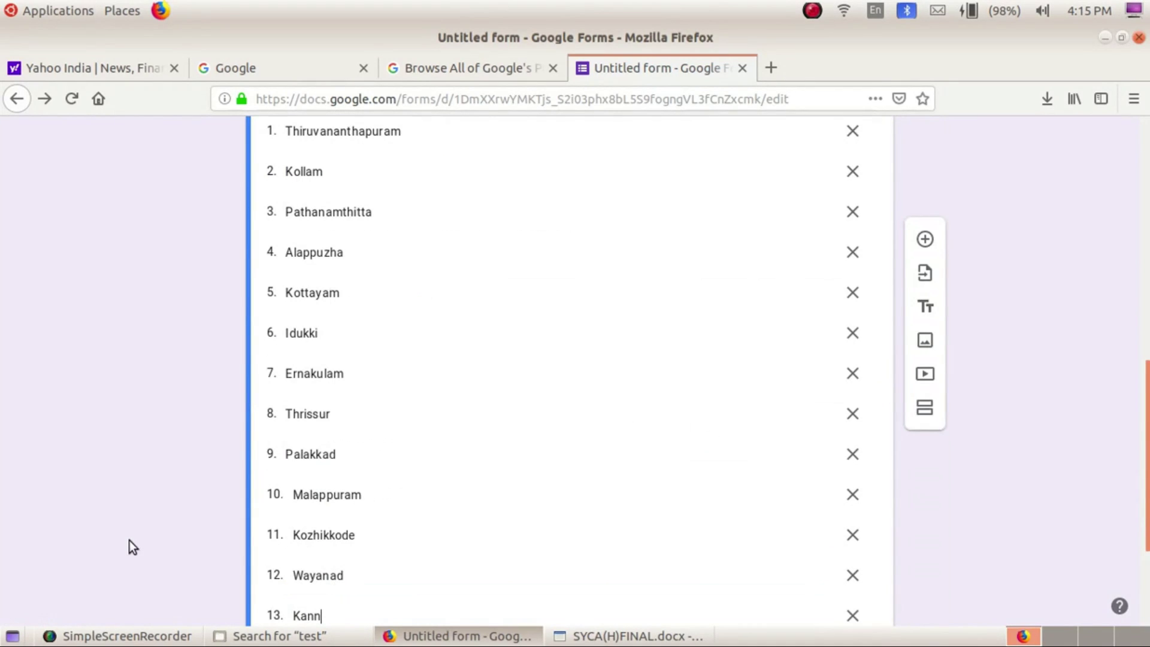
pyautogui.write('ur')
# Add Kasaragod, Other state and Outside India as options, deleting the extra Option 17
pyautogui.press('Return')
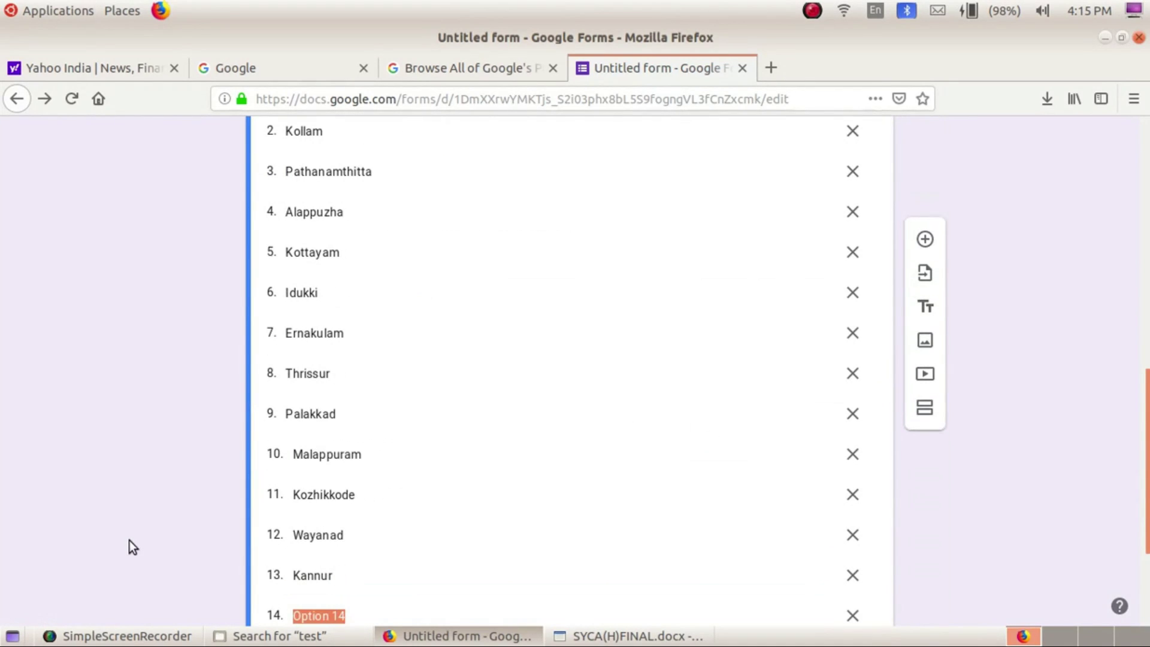
pyautogui.write('Kasara')
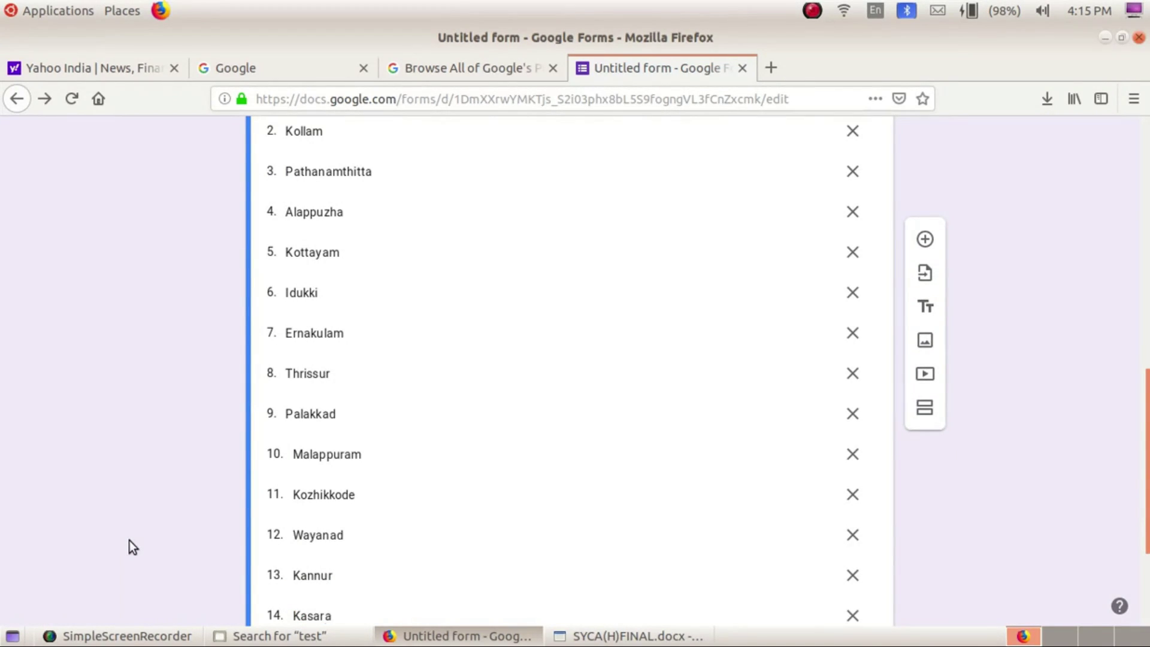
pyautogui.write('god')
pyautogui.press('Return')
pyautogui.write('Other state')
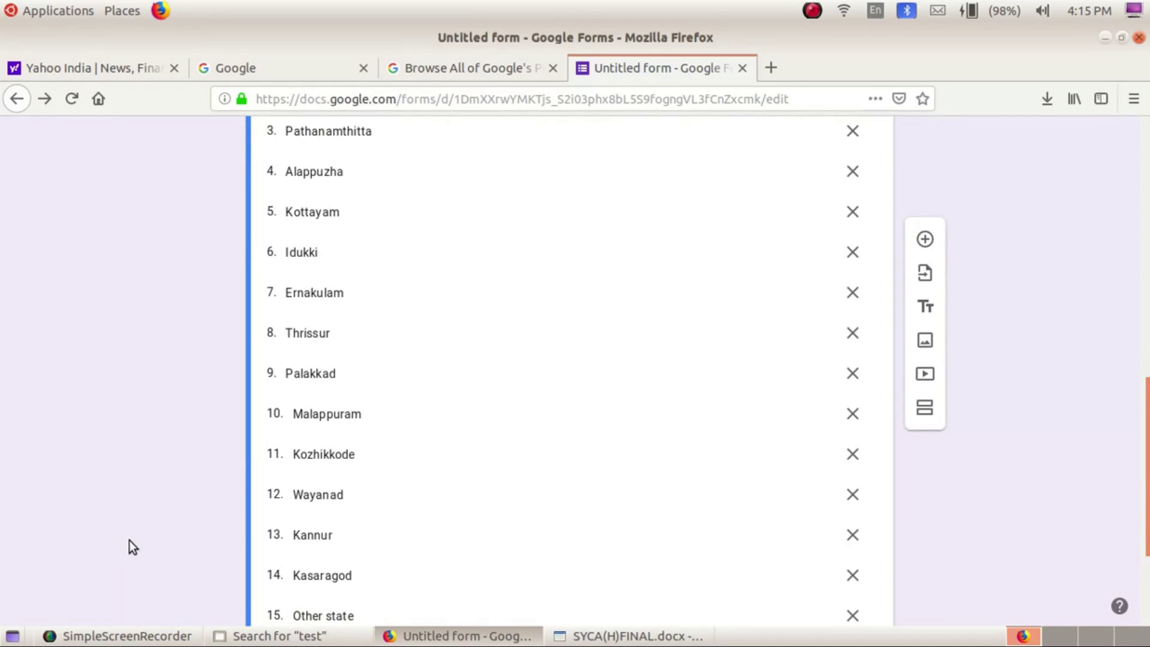
pyautogui.press('Return')
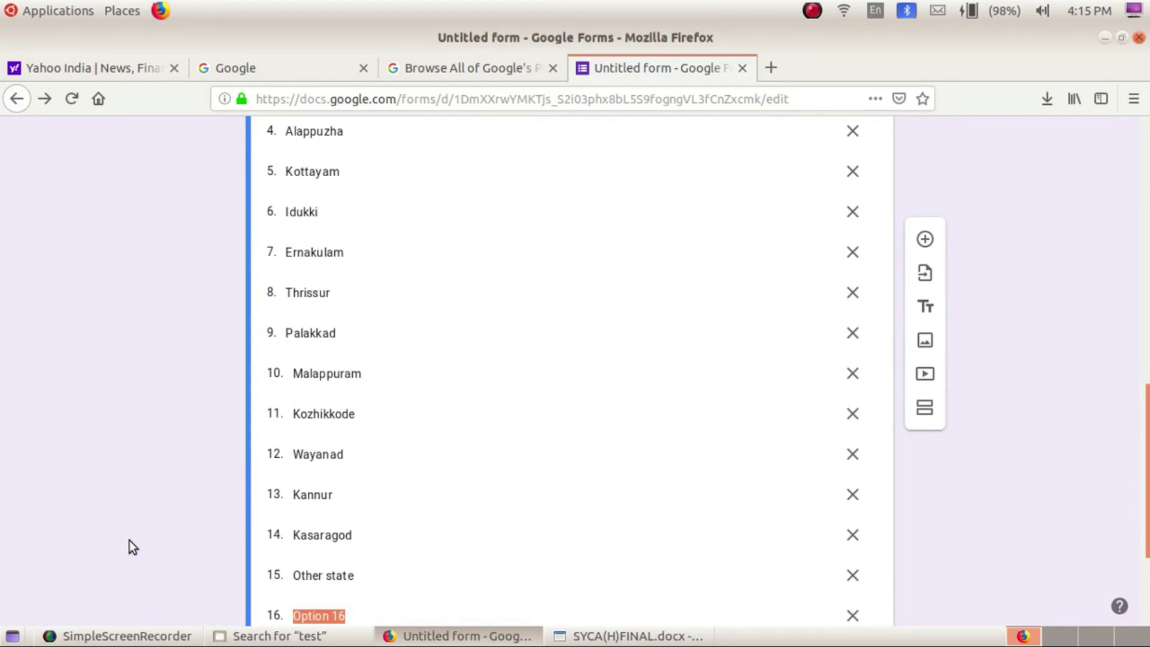
pyautogui.write('Out')
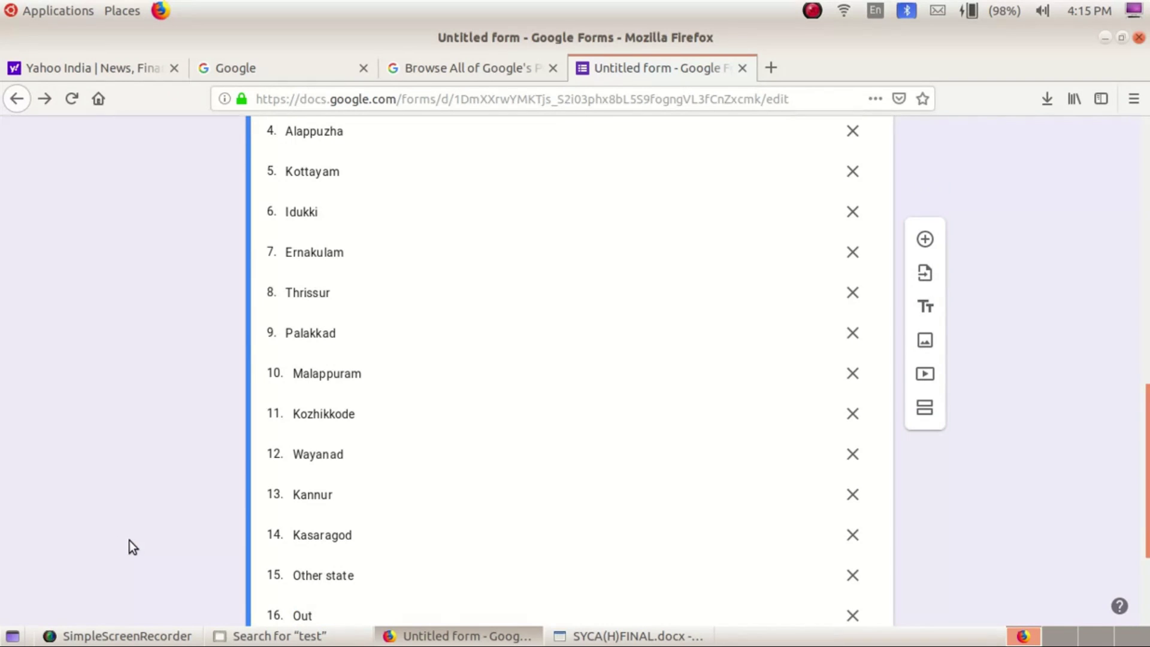
pyautogui.write('side I')
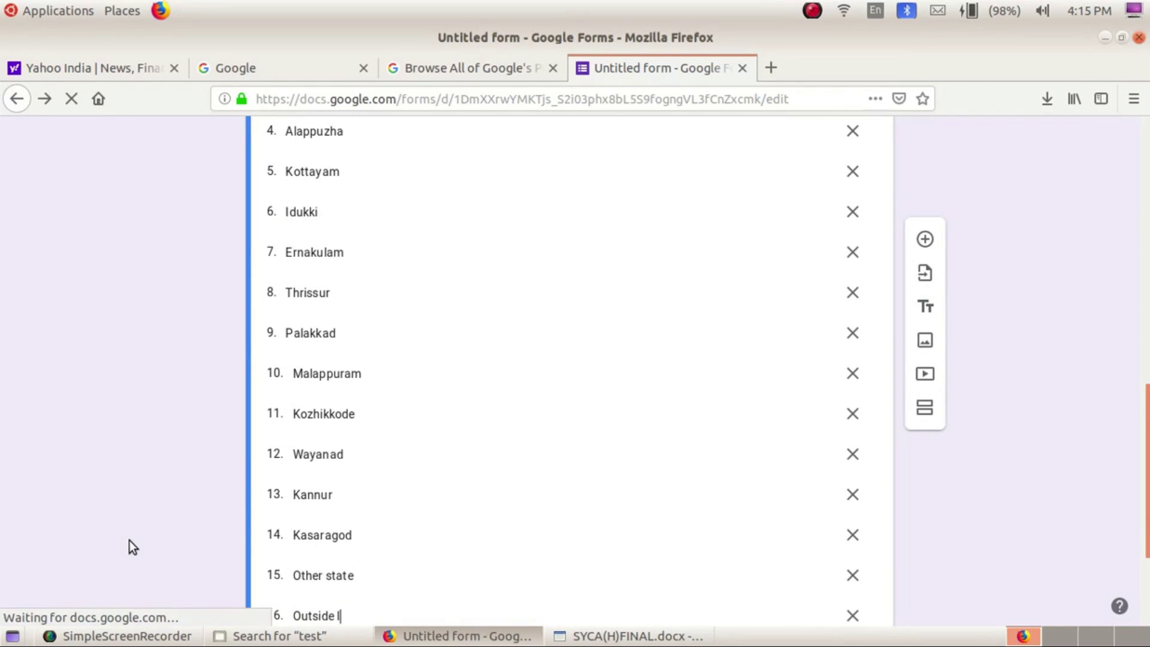
pyautogui.write('ndia')
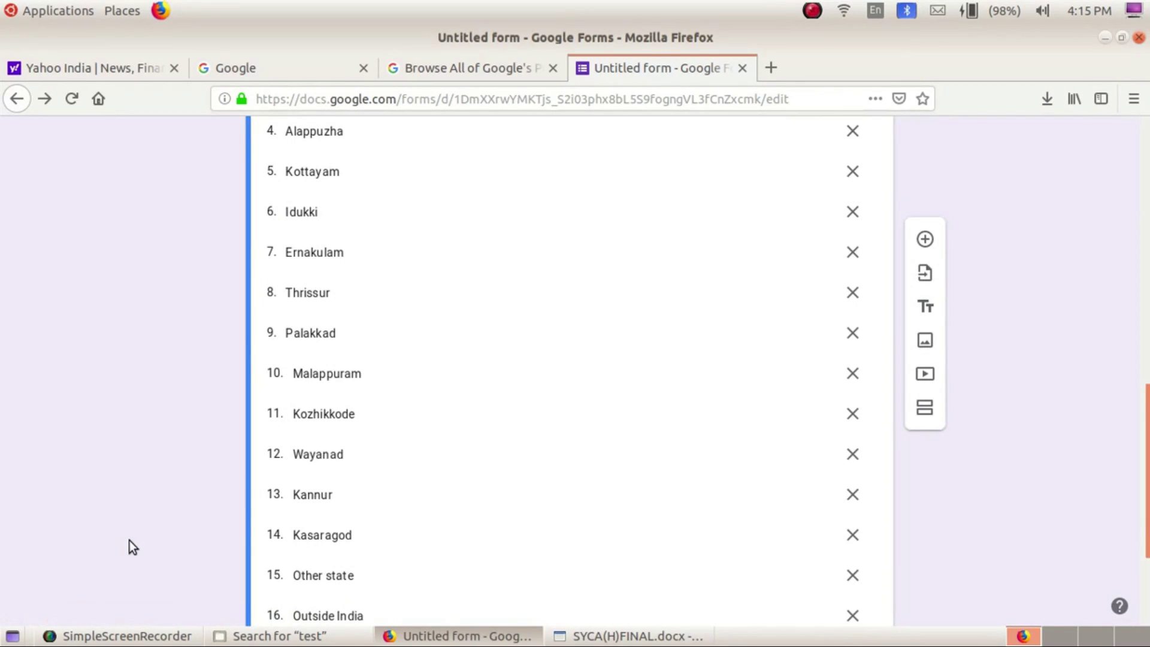
pyautogui.press('Return')
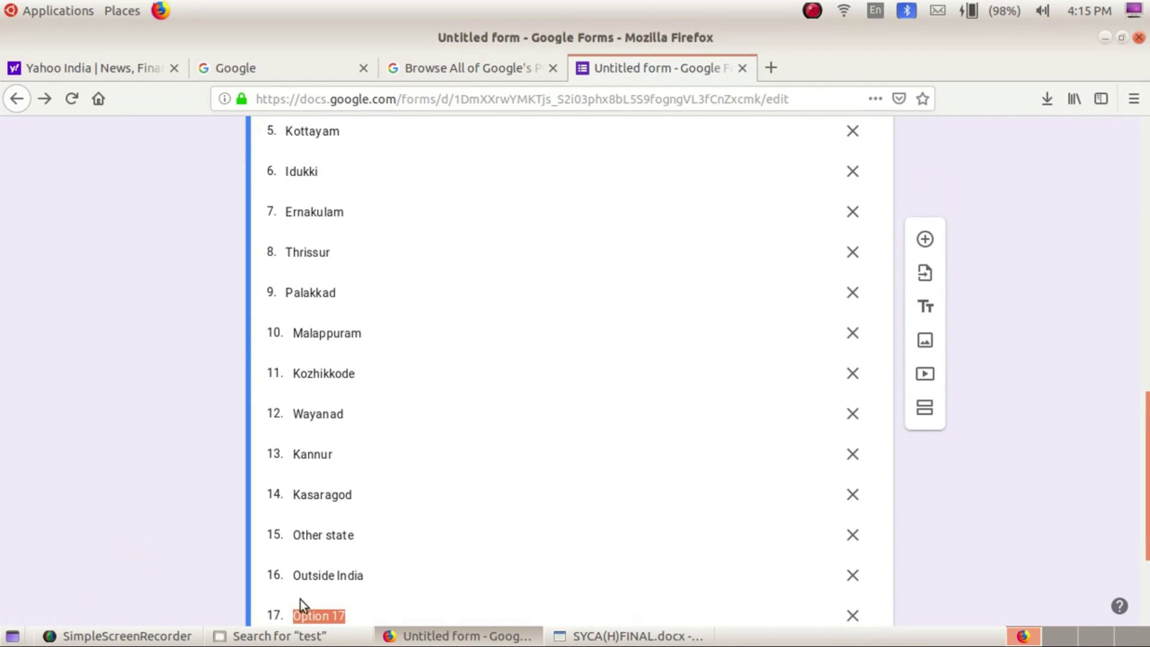
pyautogui.click(852, 617)
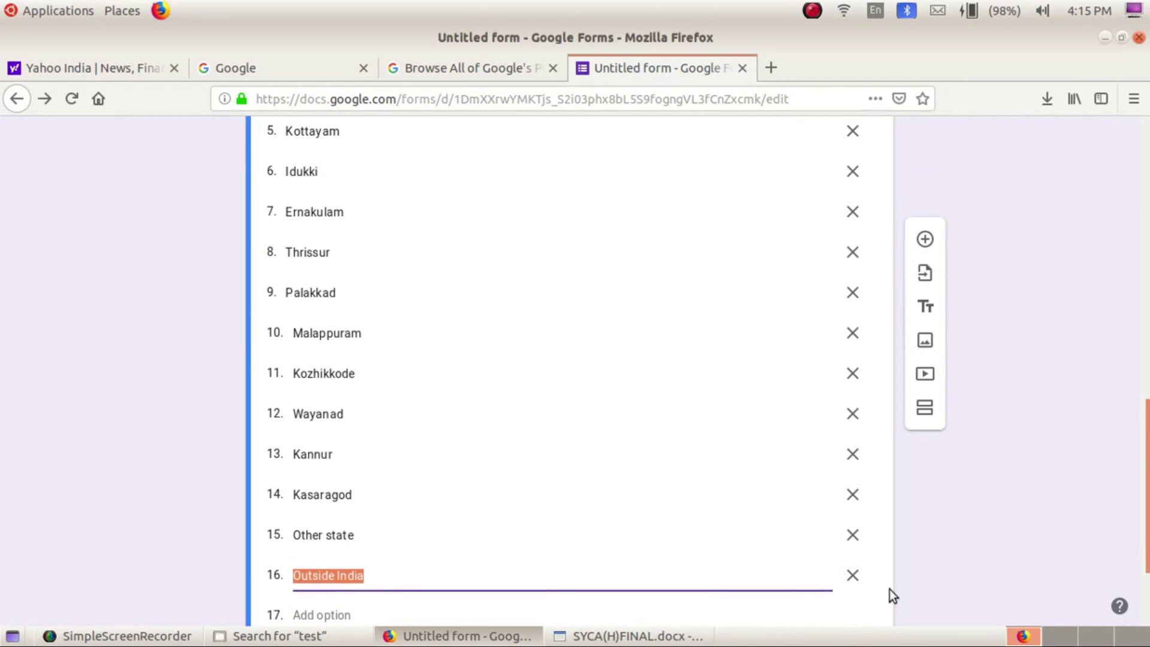
pyautogui.scroll(-3, 945, 484)
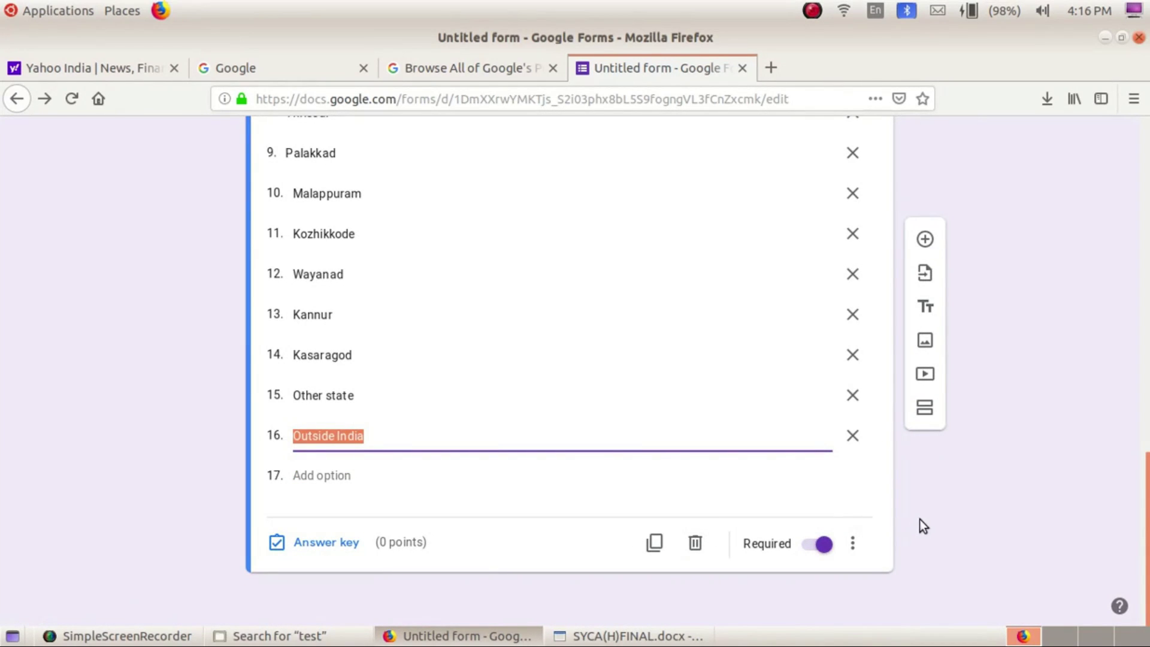
pyautogui.scroll(3, 918, 519)
pyautogui.scroll(-2, 918, 519)
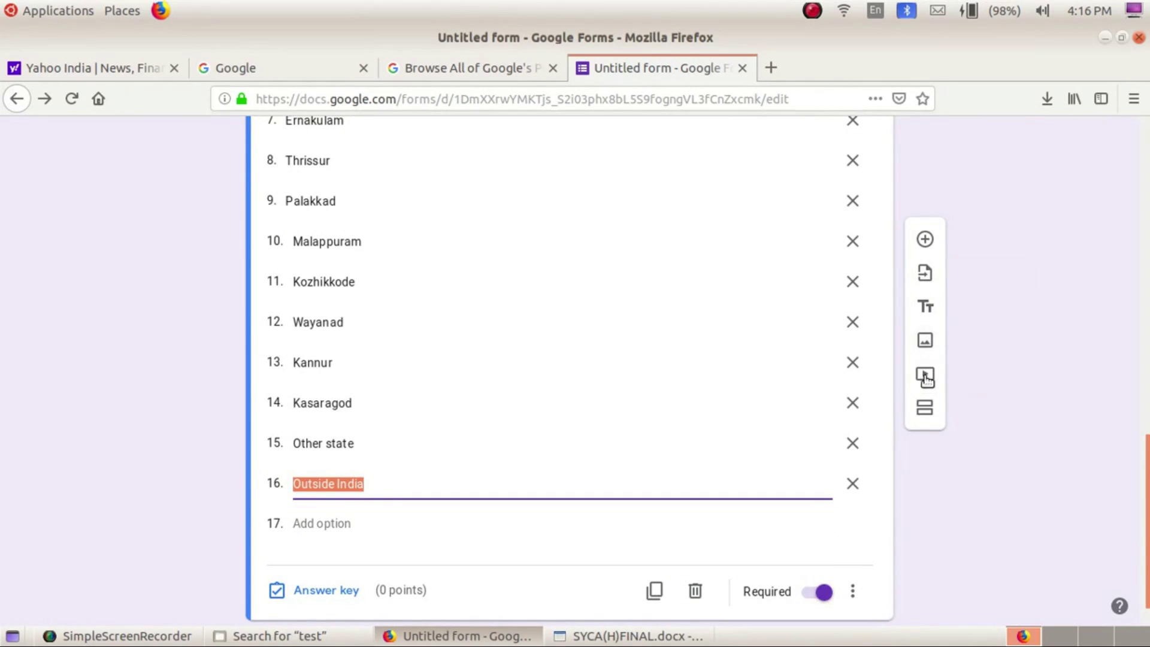
# Add a new section, keeping section 1 set to continue to the next section
pyautogui.click(925, 412)
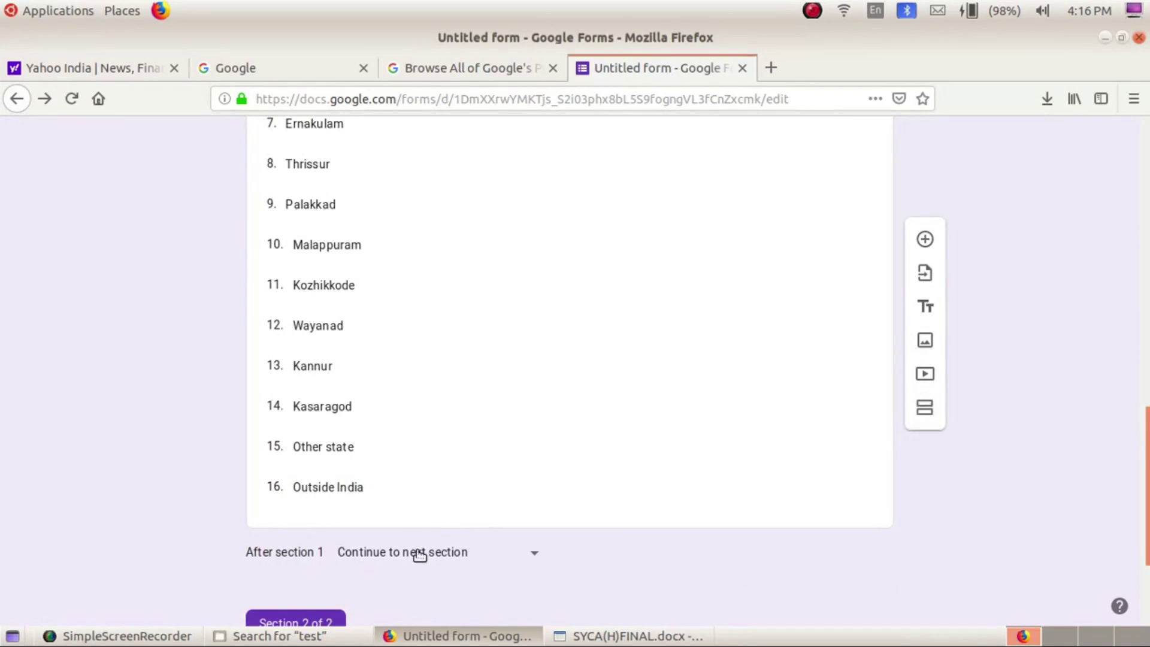
pyautogui.click(537, 555)
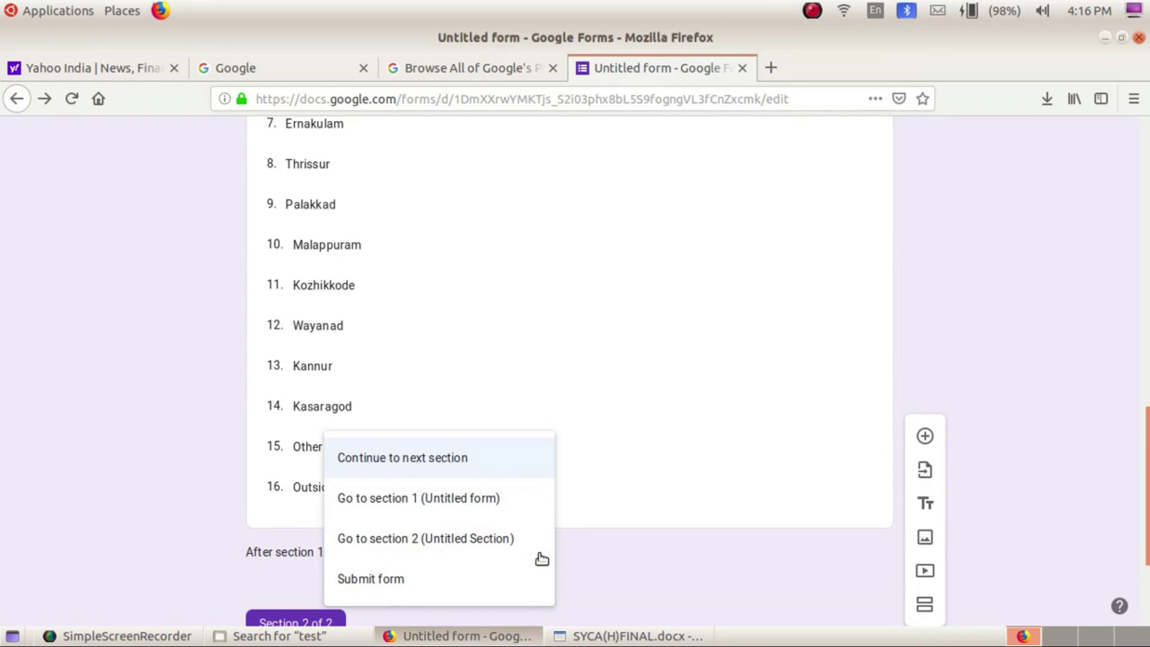
pyautogui.click(447, 465)
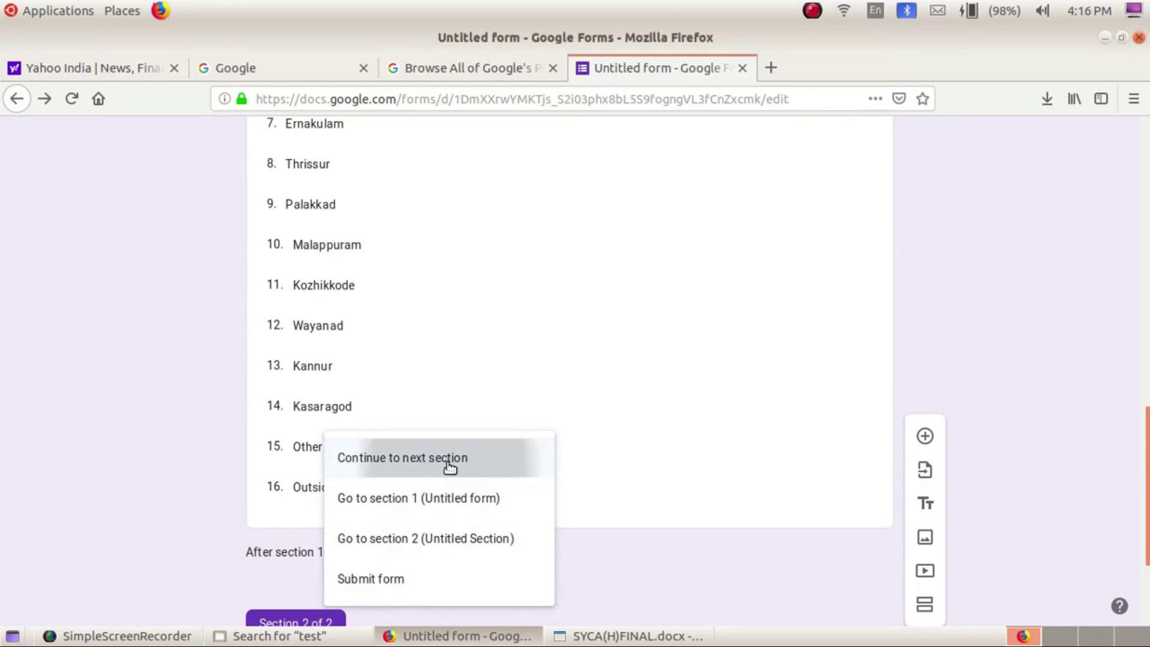
# Title the new section 'Computer Applications Questions'
pyautogui.scroll(-3, 643, 569)
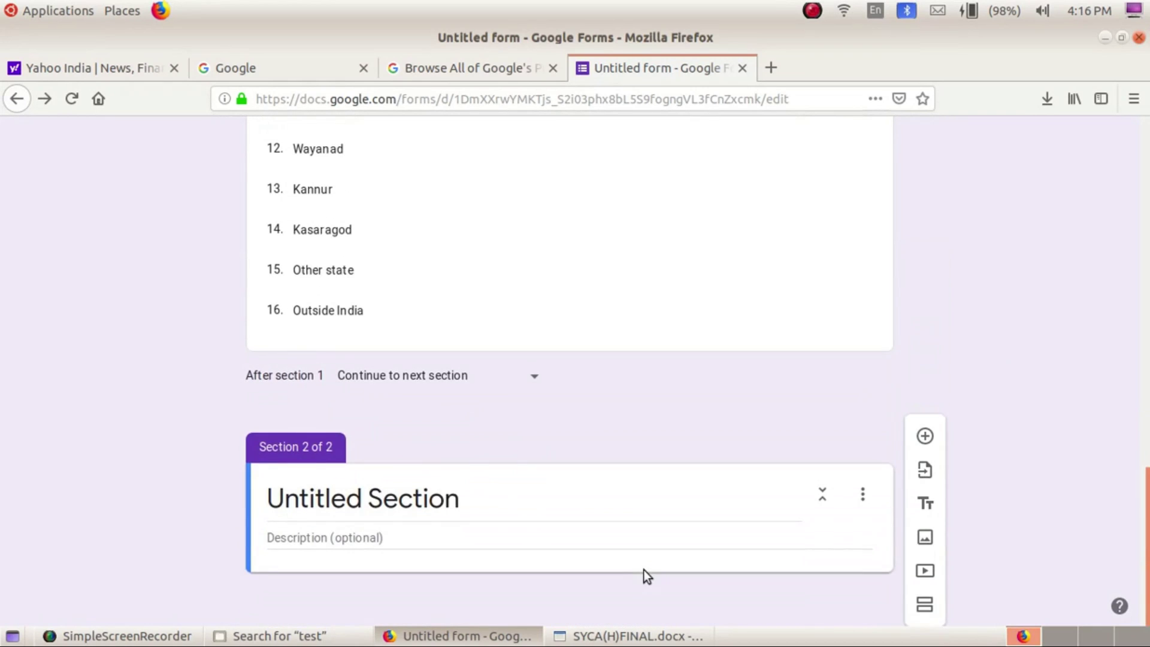
pyautogui.click(337, 497)
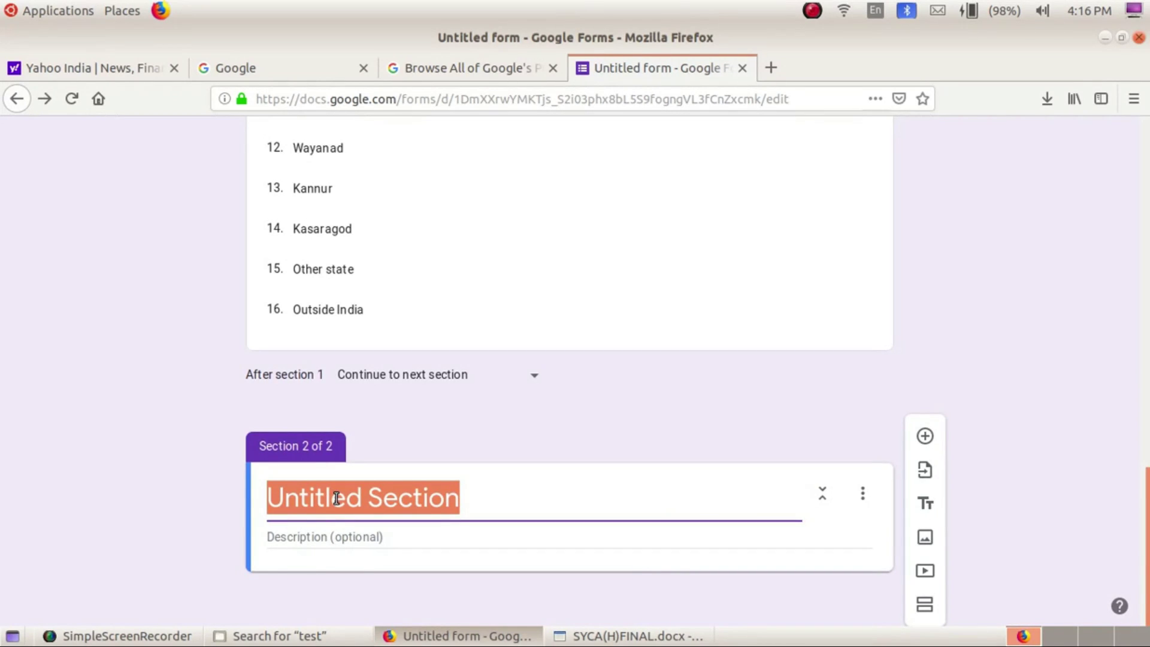
pyautogui.write('Com')
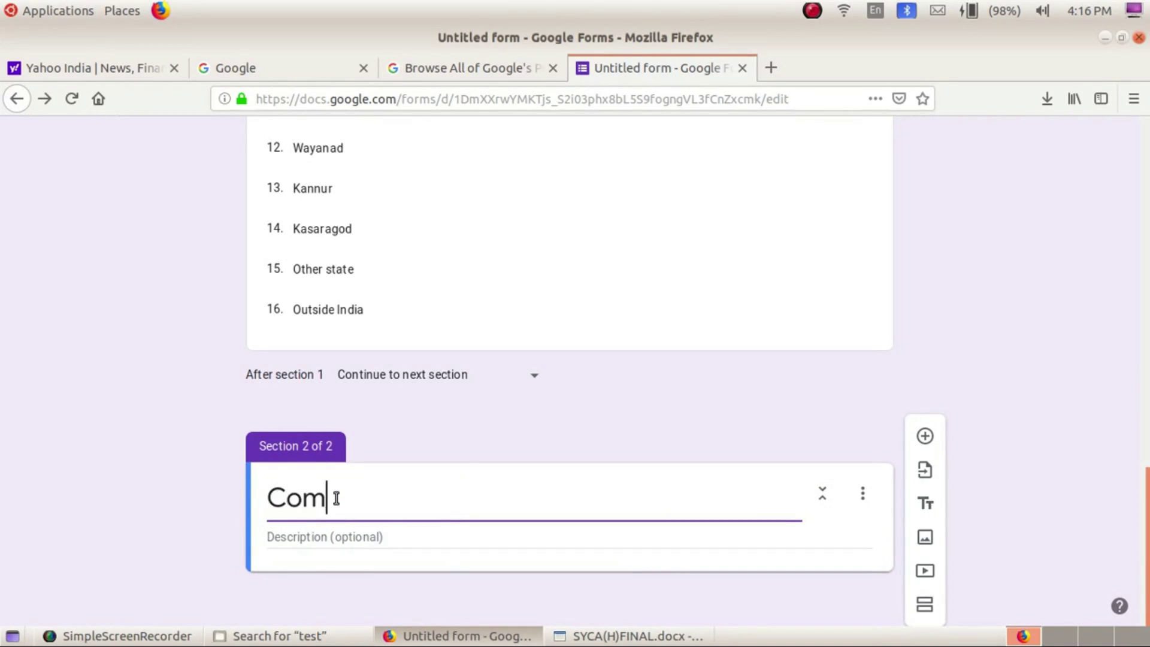
pyautogui.write('[uter')
pyautogui.press('BackSpace')
pyautogui.press('BackSpace')
pyautogui.press('BackSpace')
pyautogui.press('BackSpace')
pyautogui.press('BackSpace')
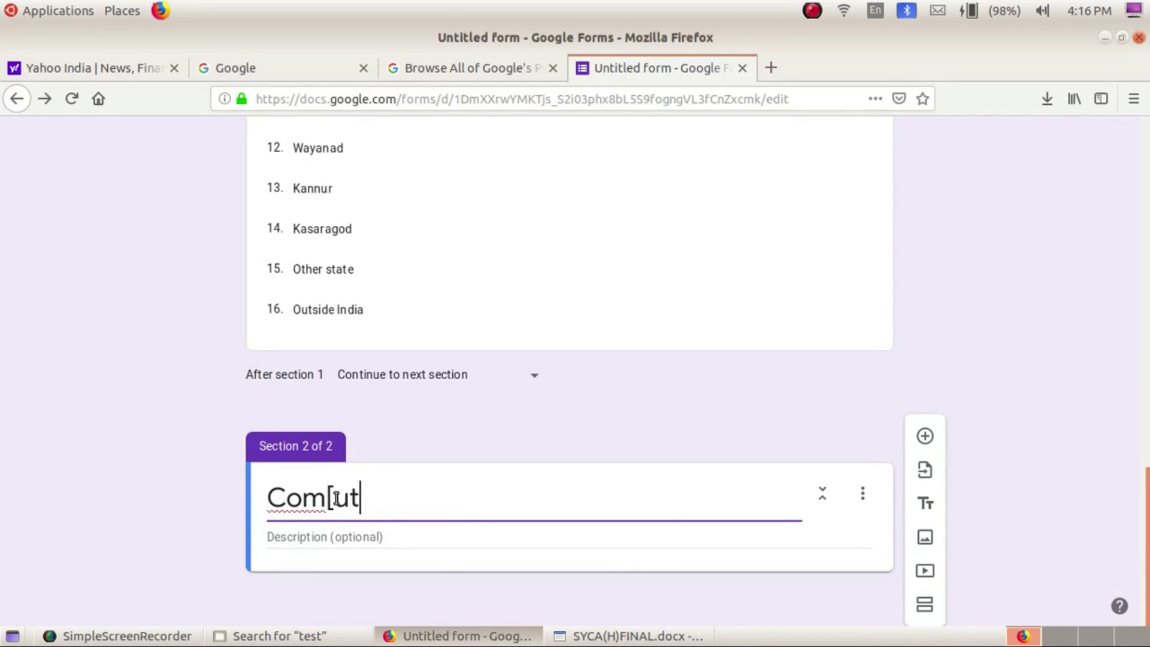
pyautogui.write('p')
pyautogui.press('BackSpace')
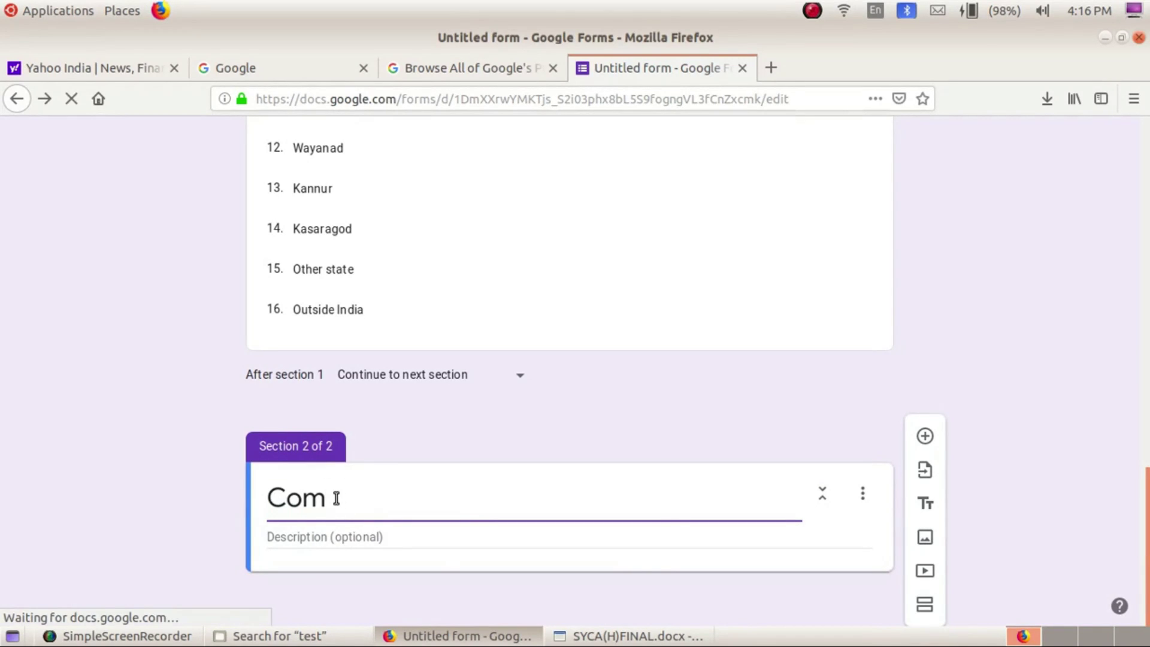
pyautogui.write('puter ')
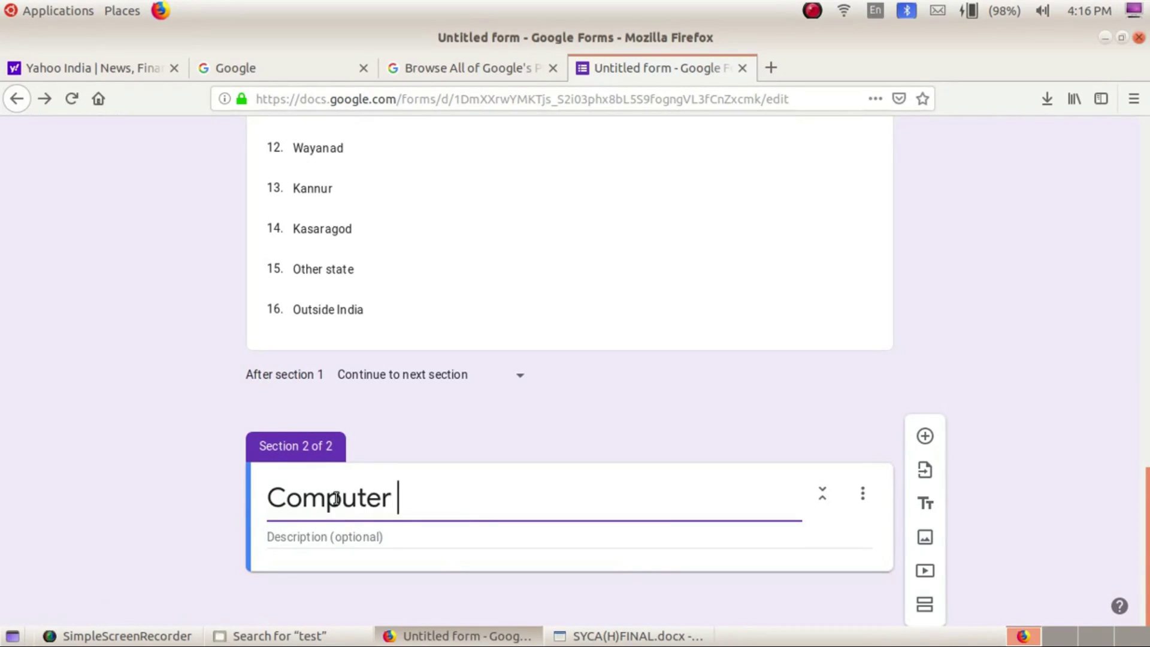
pyautogui.write('Applicati')
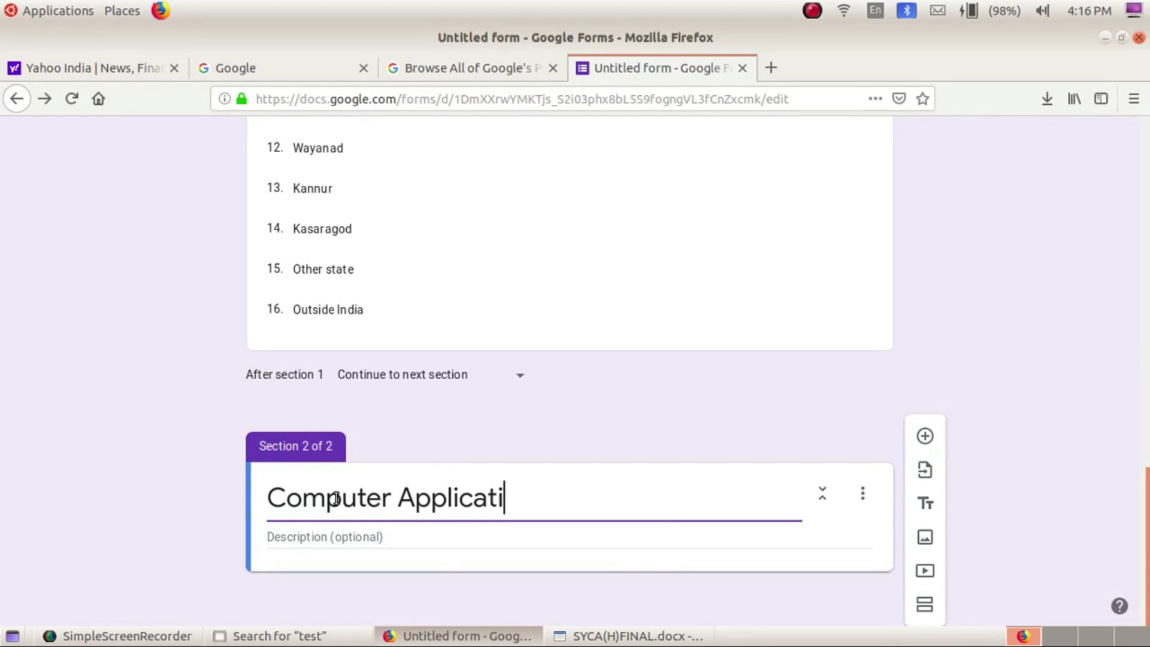
pyautogui.write('ons')
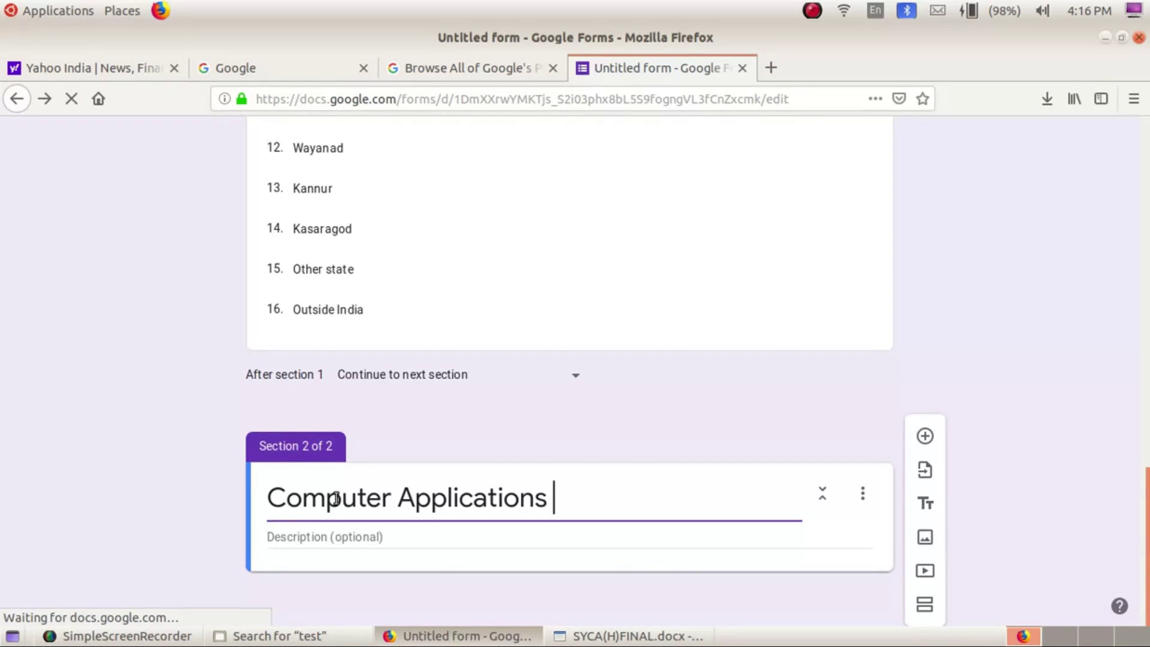
pyautogui.write(' Questions')
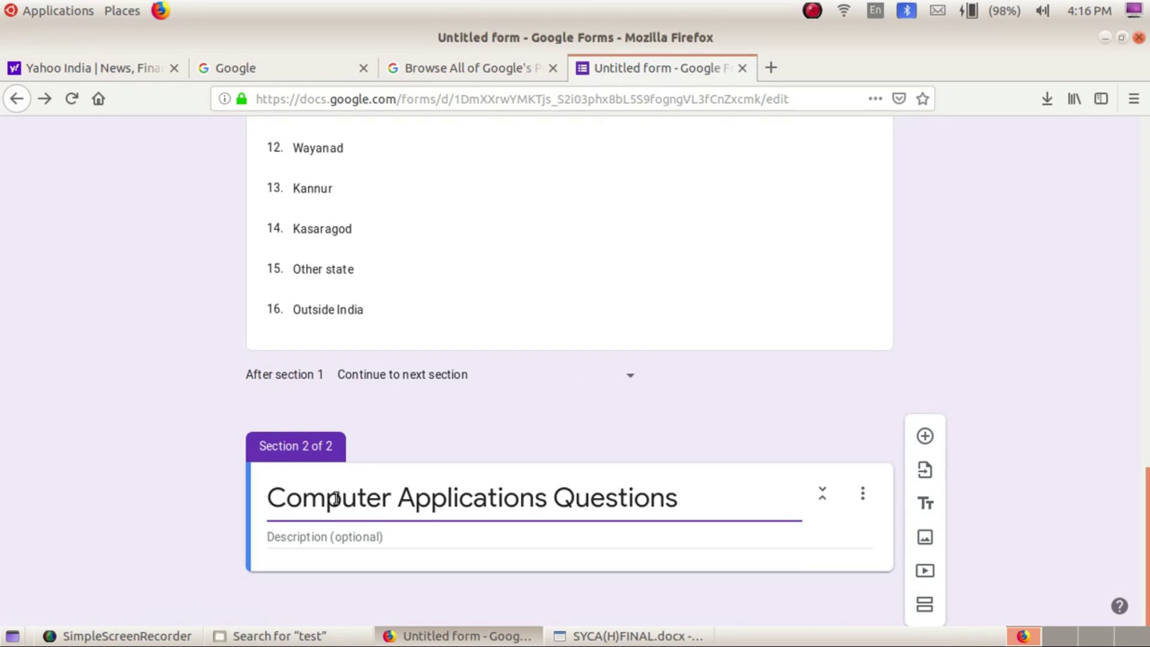
# Cut the 'AHSTA - Computer Applications Model Question Paper' text out of the form description
pyautogui.click(189, 458)
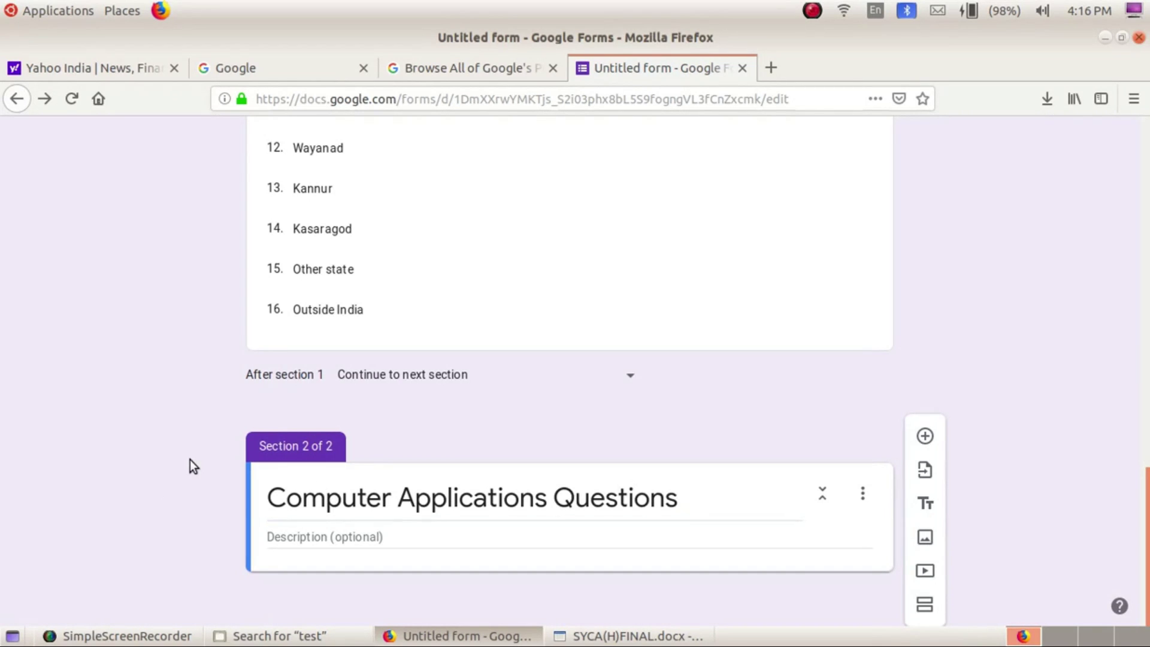
pyautogui.scroll(20, 190, 458)
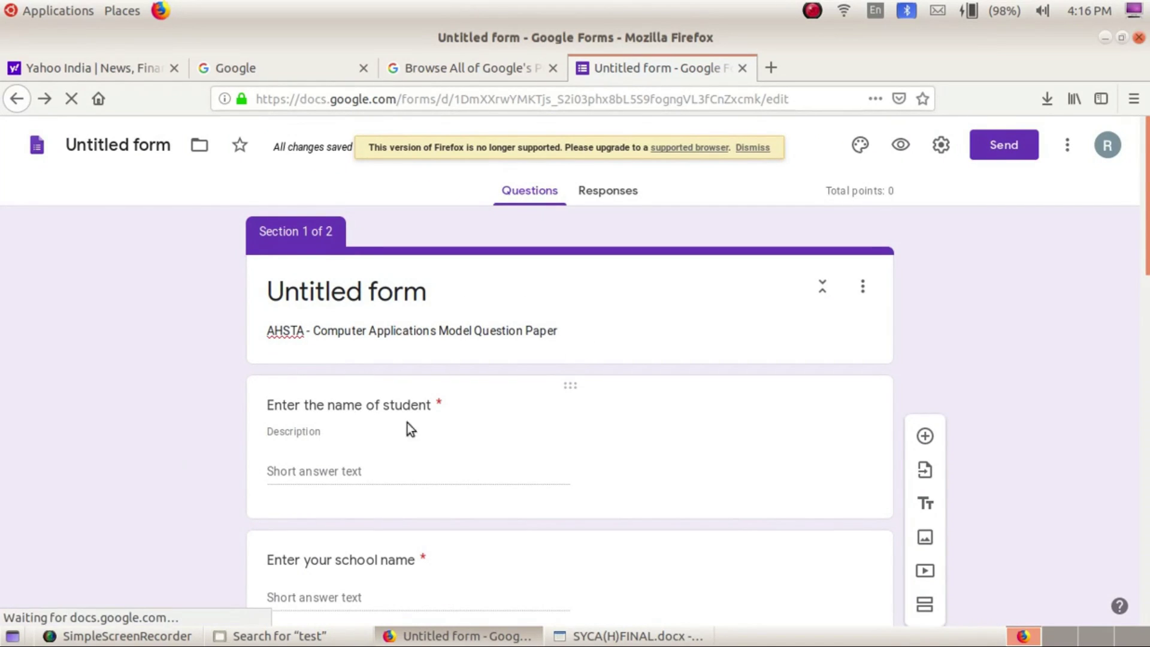
pyautogui.click(296, 440)
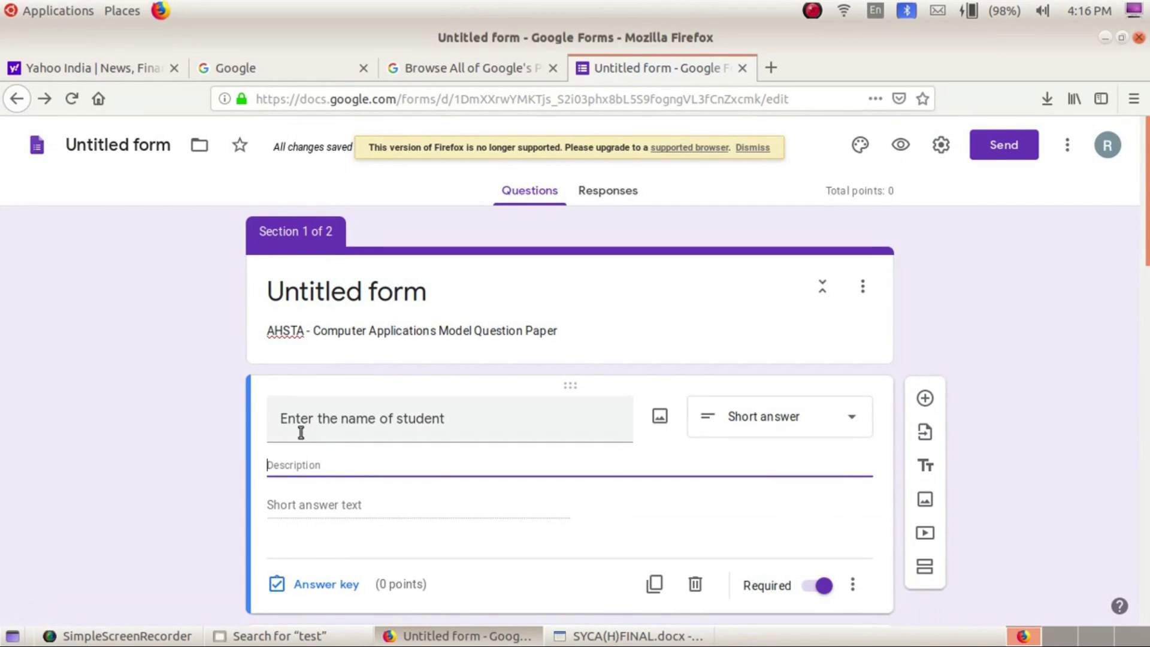
pyautogui.tripleClick(473, 333)
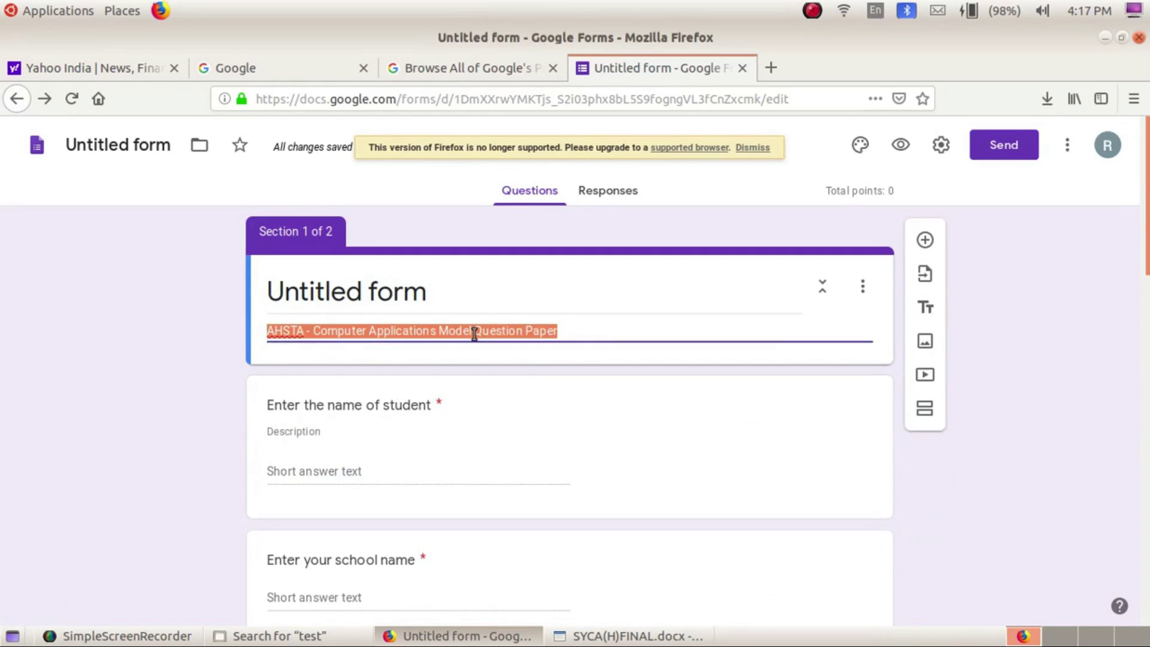
pyautogui.click(597, 322)
pyautogui.hotkey('shift', 'Tab')
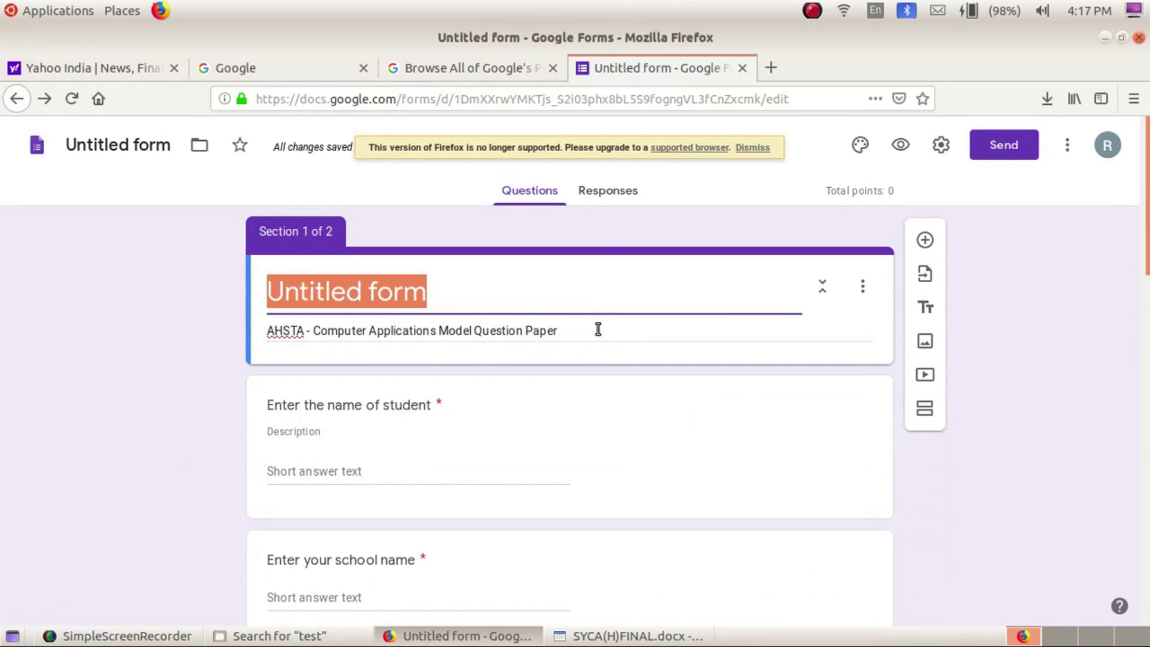
pyautogui.press('Tab')
pyautogui.tripleClick(579, 329)
pyautogui.hotkey('ctrl', 'c')
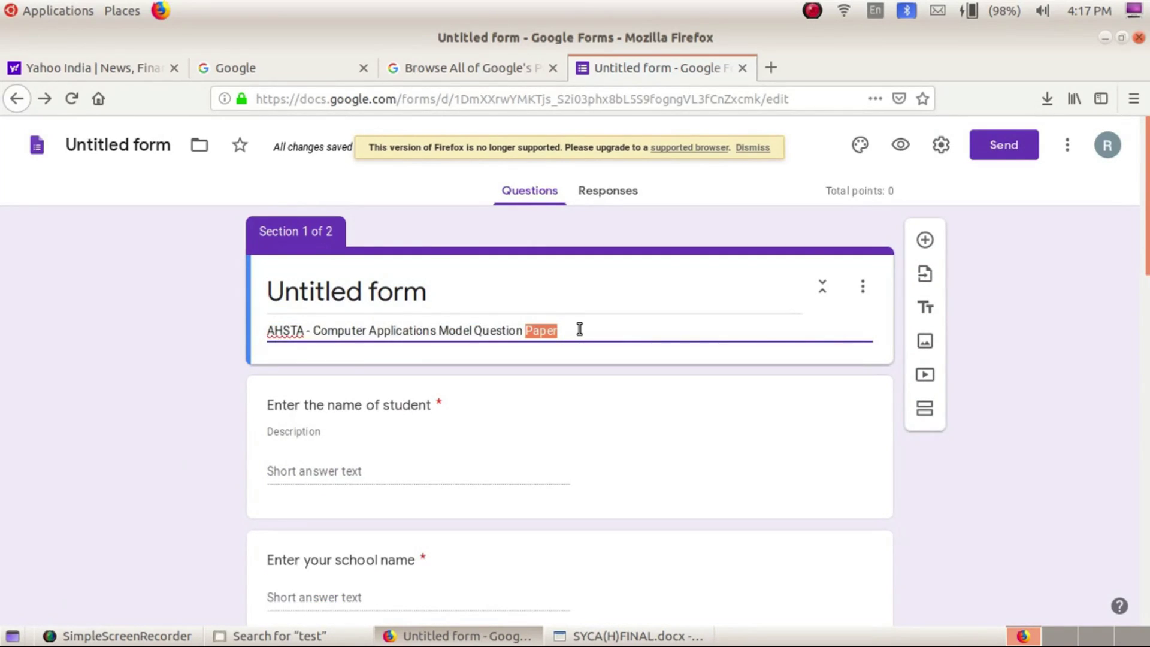
pyautogui.press('BackSpace')
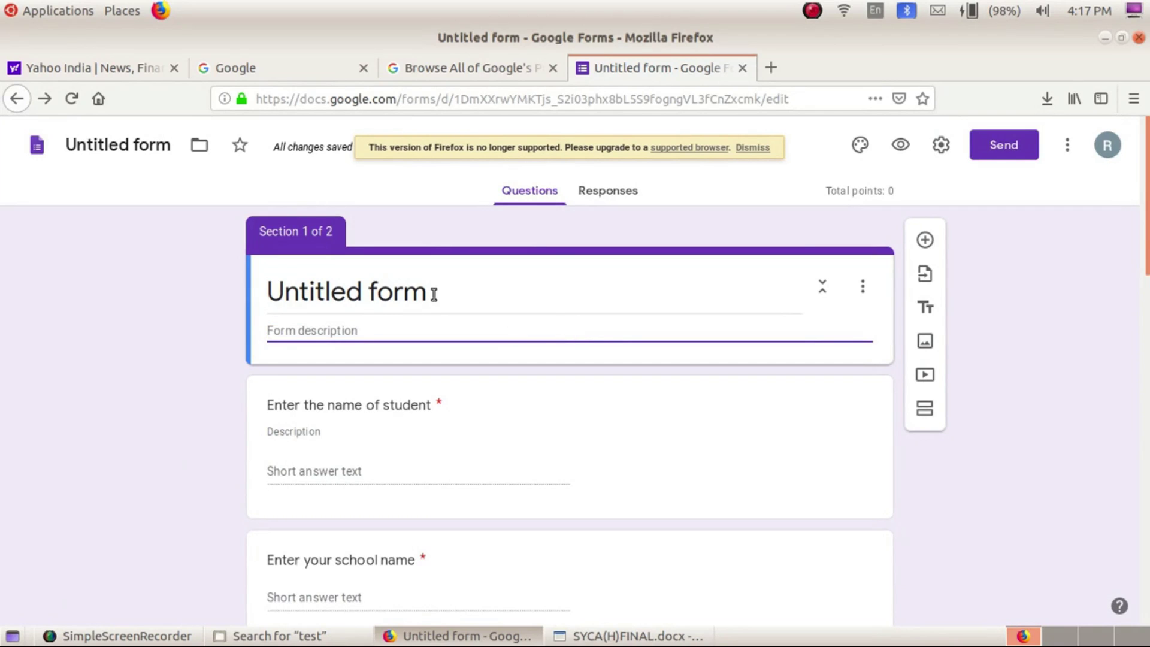
# Paste that text over 'Untitled form' as the title, leaving the description empty
pyautogui.tripleClick(431, 289)
pyautogui.hotkey('ctrl', 'v')
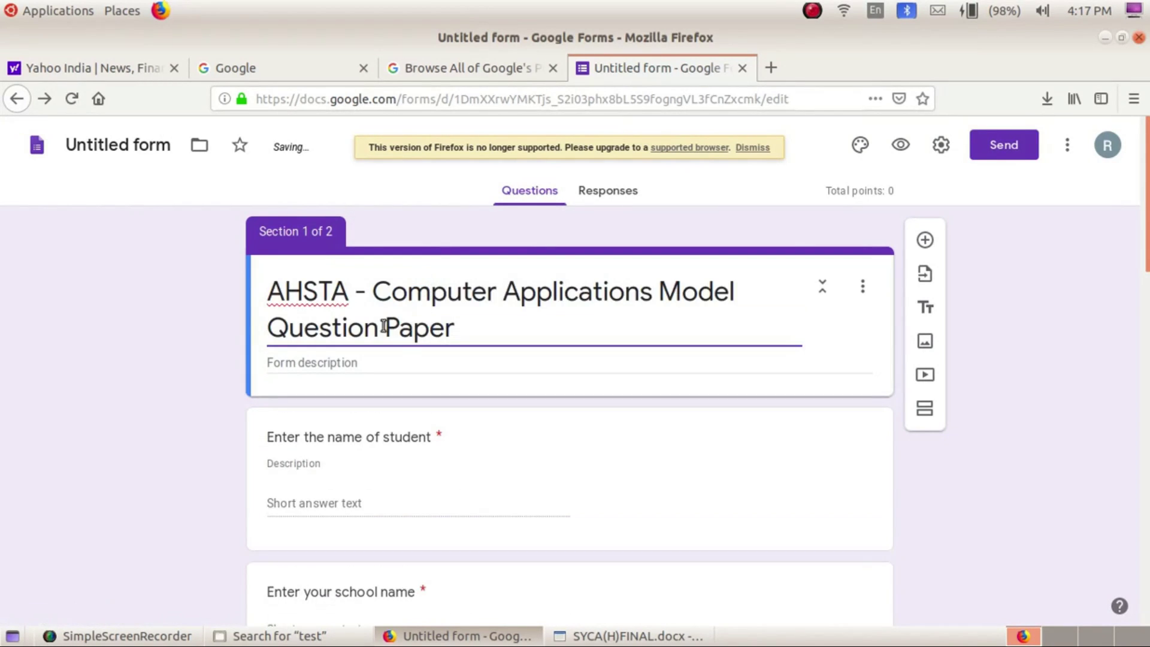
pyautogui.click(326, 359)
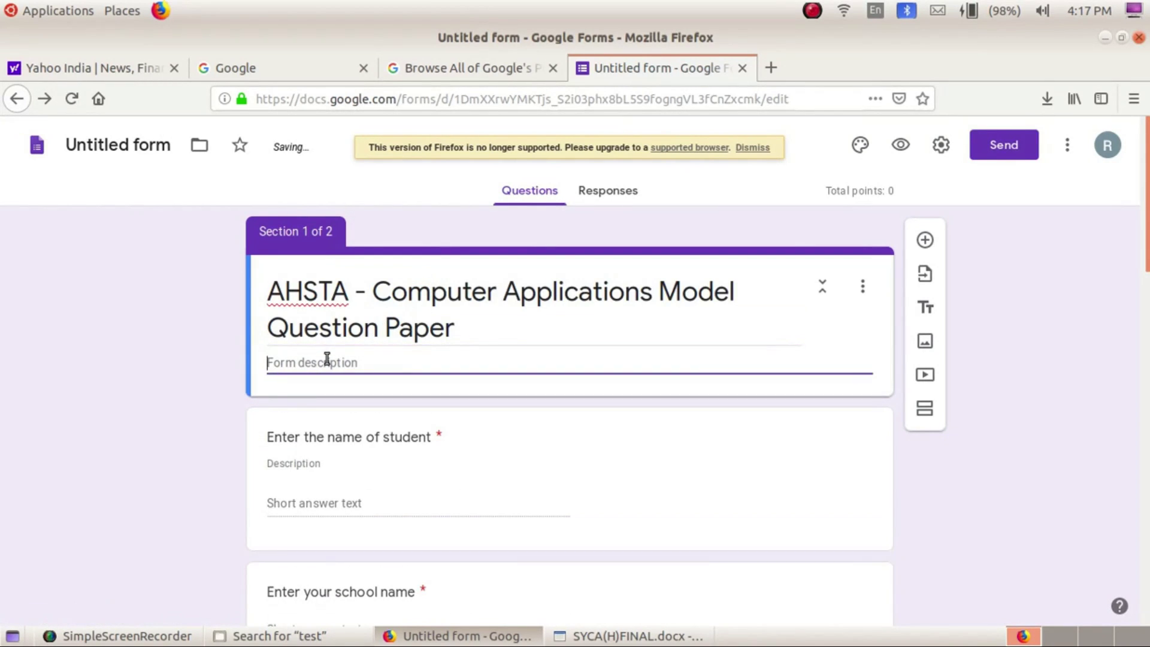
pyautogui.click(810, 11)
pyautogui.click(831, 27)
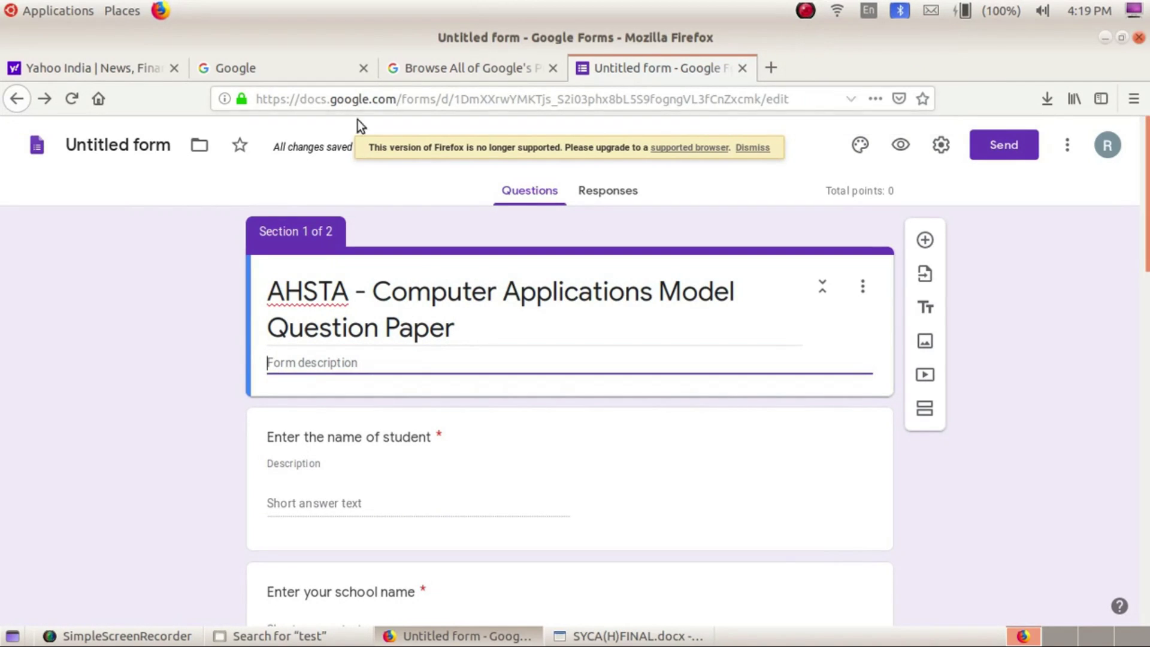
# Insert '(Hum)' after 'Applications' in both the form's document name and its title
pyautogui.click(153, 144)
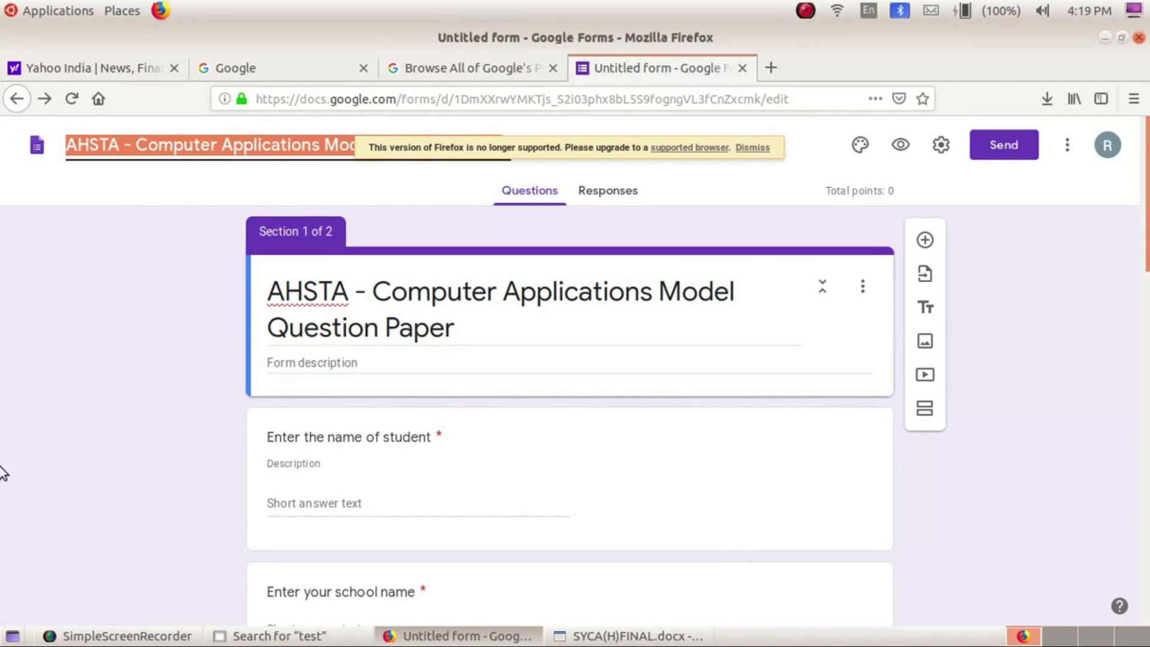
pyautogui.click(319, 145)
pyautogui.write('(H')
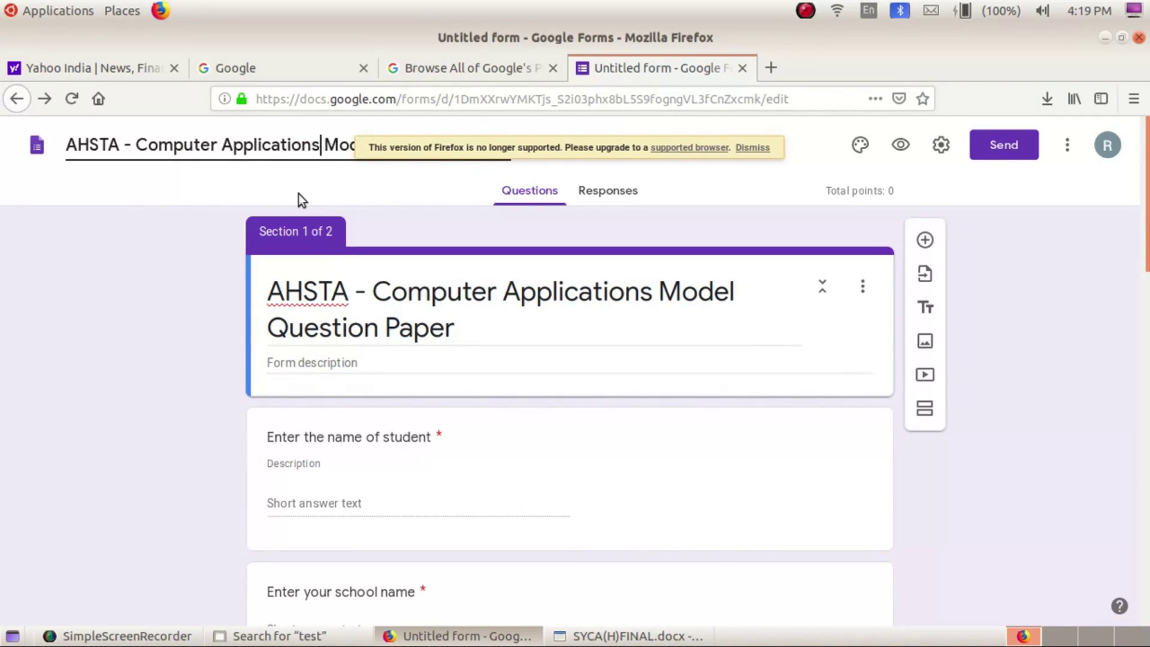
pyautogui.write('ur')
pyautogui.click(651, 300)
pyautogui.click(653, 301)
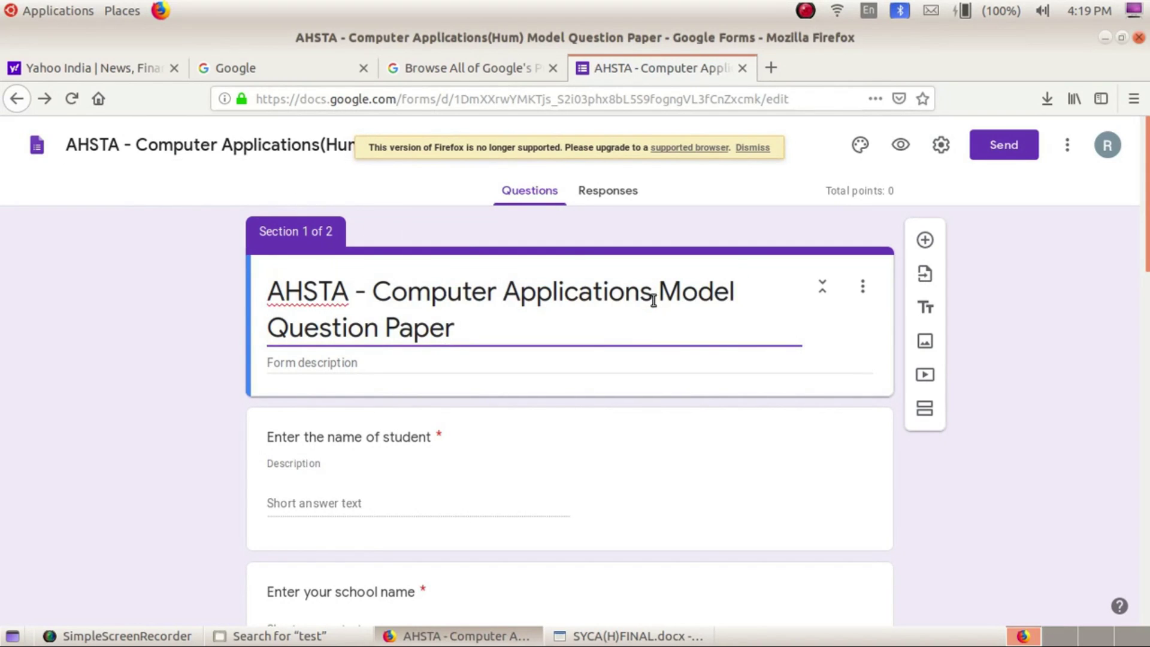
pyautogui.write('(Hum)')
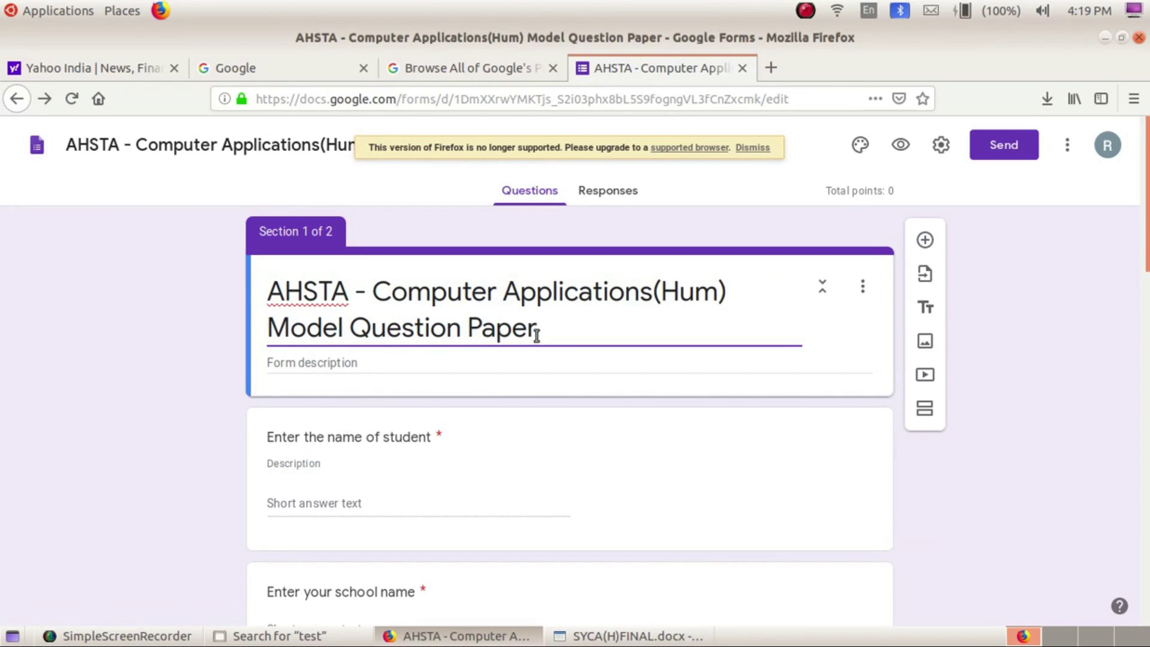
pyautogui.click(387, 365)
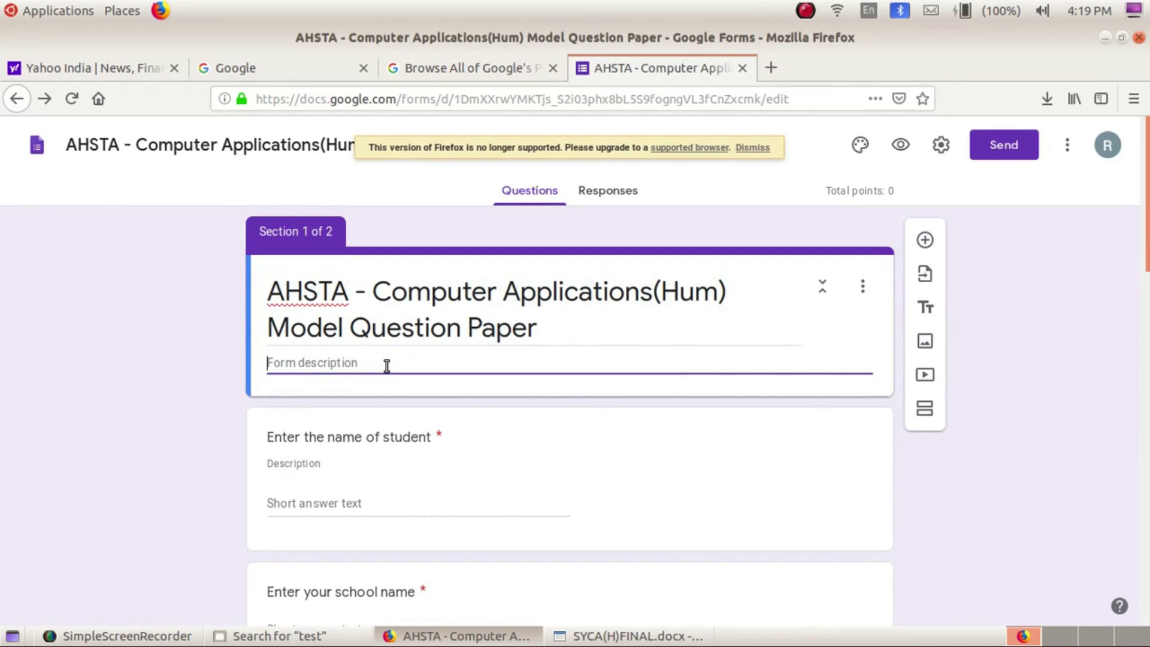
# Type 'All details like name of student, school name district are MUST' in the description
pyautogui.write('P')
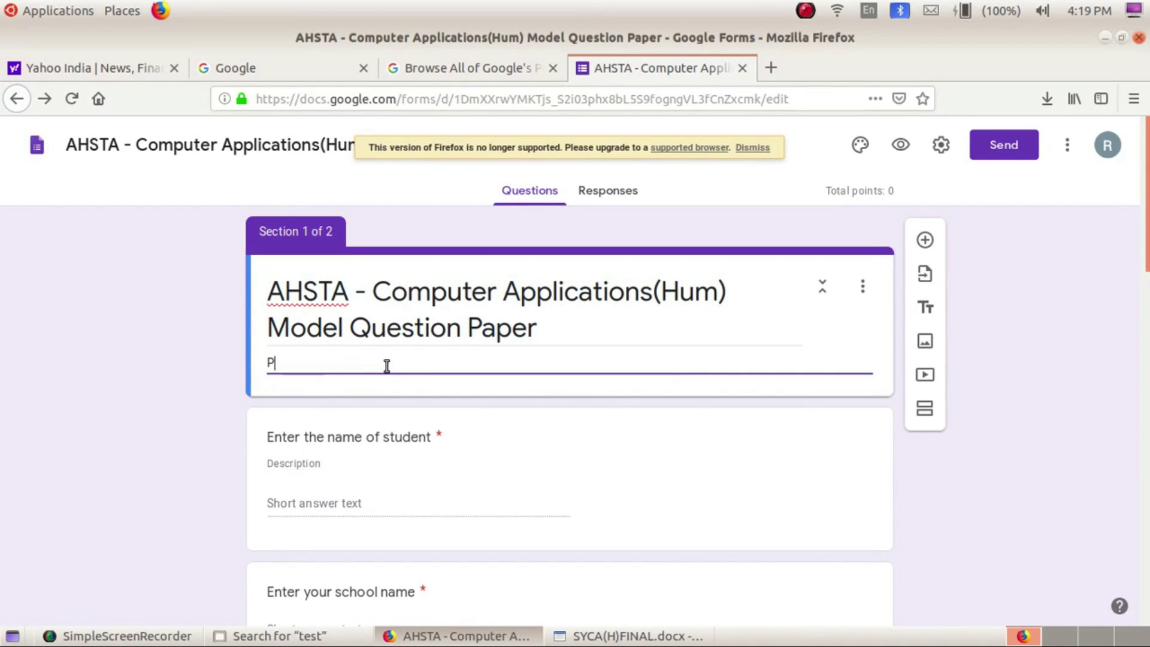
pyautogui.write('lease')
pyautogui.write('Fil')
pyautogui.press('BackSpace')
pyautogui.press('BackSpace')
pyautogui.press('BackSpace')
pyautogui.press('BackSpace')
pyautogui.press('BackSpace')
pyautogui.press('BackSpace')
pyautogui.press('BackSpace')
pyautogui.press('BackSpace')
pyautogui.press('BackSpace')
pyautogui.press('BackSpace')
pyautogui.write('All')
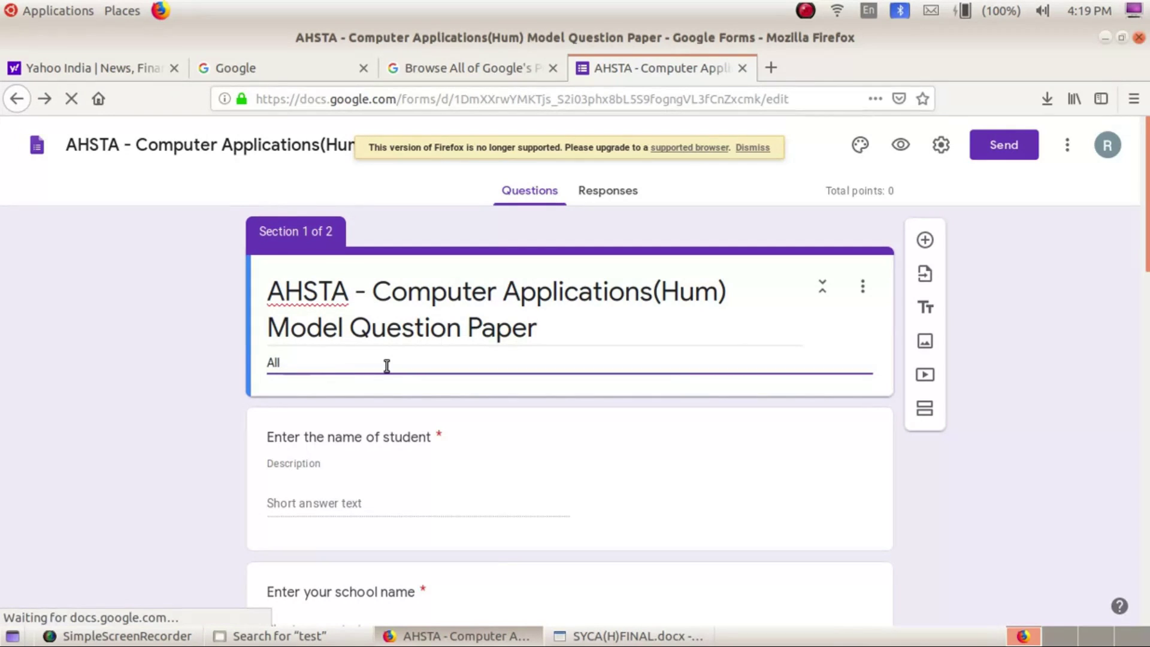
pyautogui.write(' details')
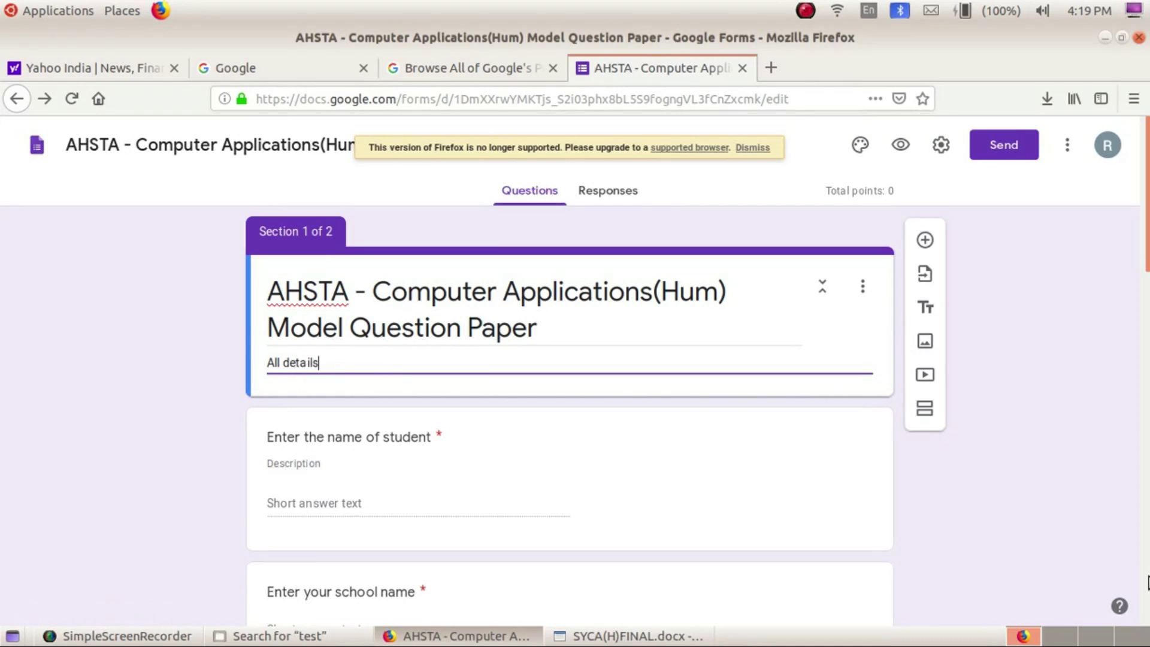
pyautogui.write(' like name of student, school n')
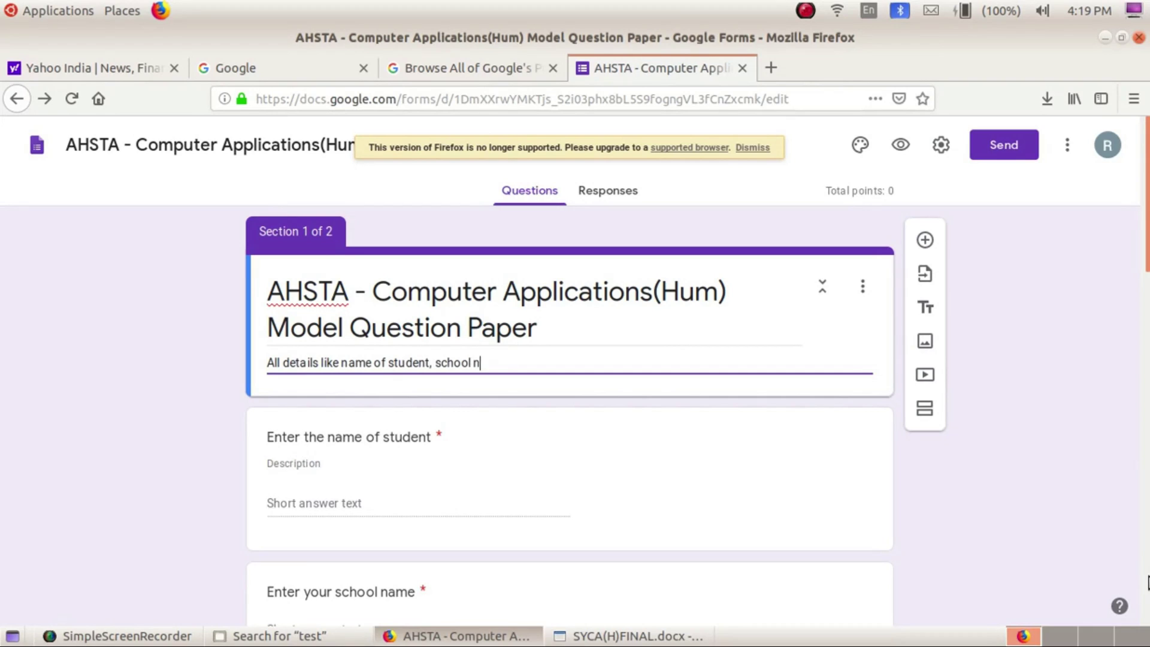
pyautogui.write('ame district are ')
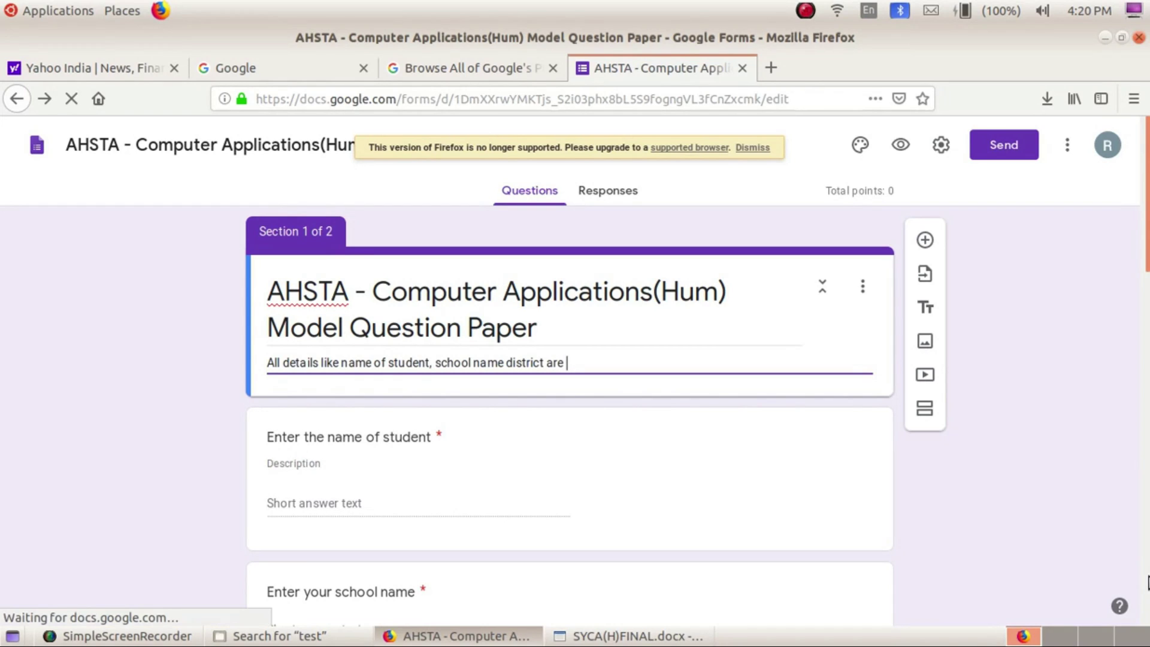
pyautogui.write('m')
pyautogui.press('BackSpace')
pyautogui.write('MUST')
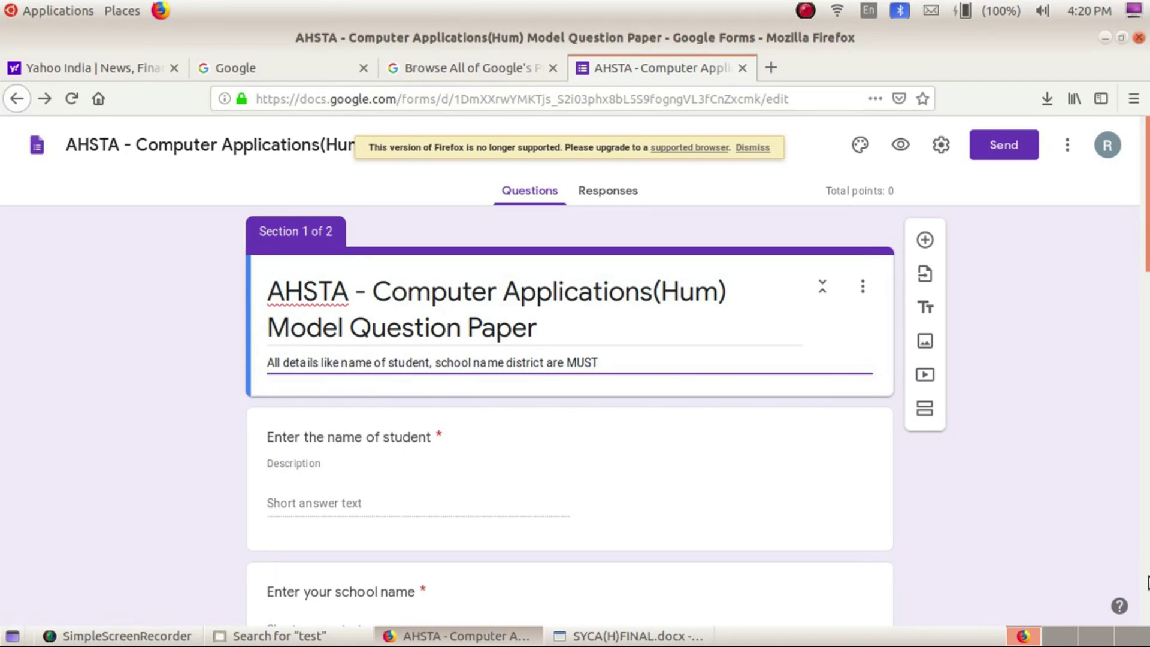
pyautogui.press('Return')
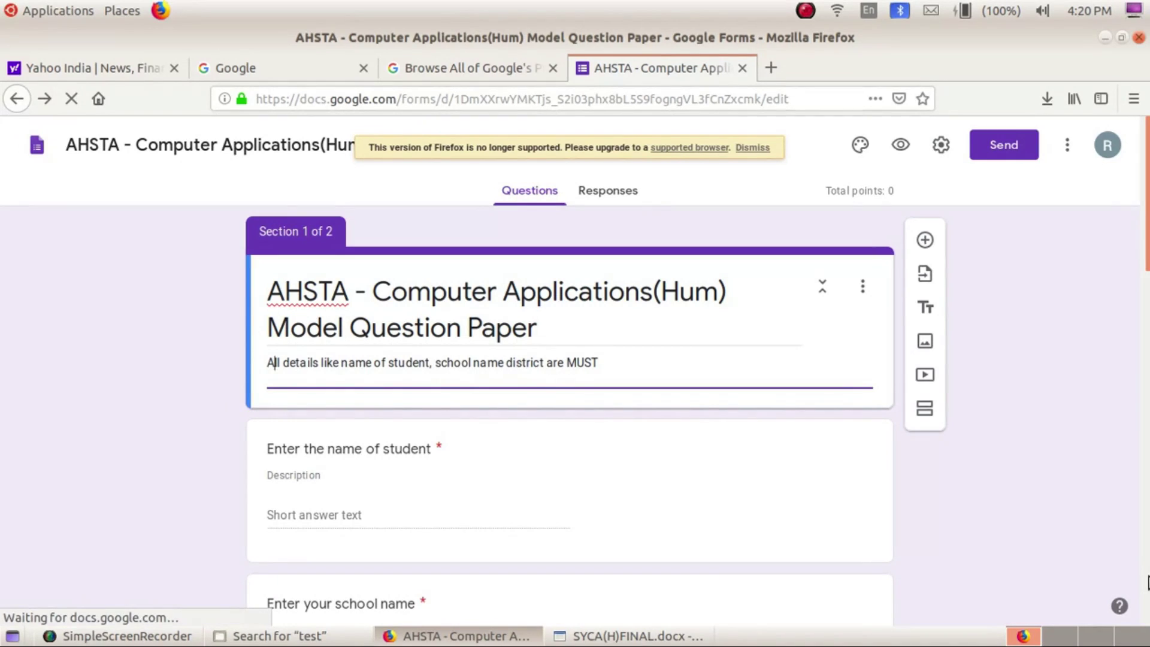
# Add the comma before 'district' and replace 'MUST' with 'COMPULSORY', then start a new line
pyautogui.hotkey('ctrl', 'Right')
pyautogui.hotkey('ctrl', 'Right')
pyautogui.press('Right')
pyautogui.press('Right')
pyautogui.press('Right')
pyautogui.press('Right')
pyautogui.press('Right')
pyautogui.press('Right')
pyautogui.press('Right')
pyautogui.press('Right')
pyautogui.press('Right')
pyautogui.press('Right')
pyautogui.press('Right')
pyautogui.press('Right')
pyautogui.press('Right')
pyautogui.press('Right')
pyautogui.press('Right')
pyautogui.press('Right')
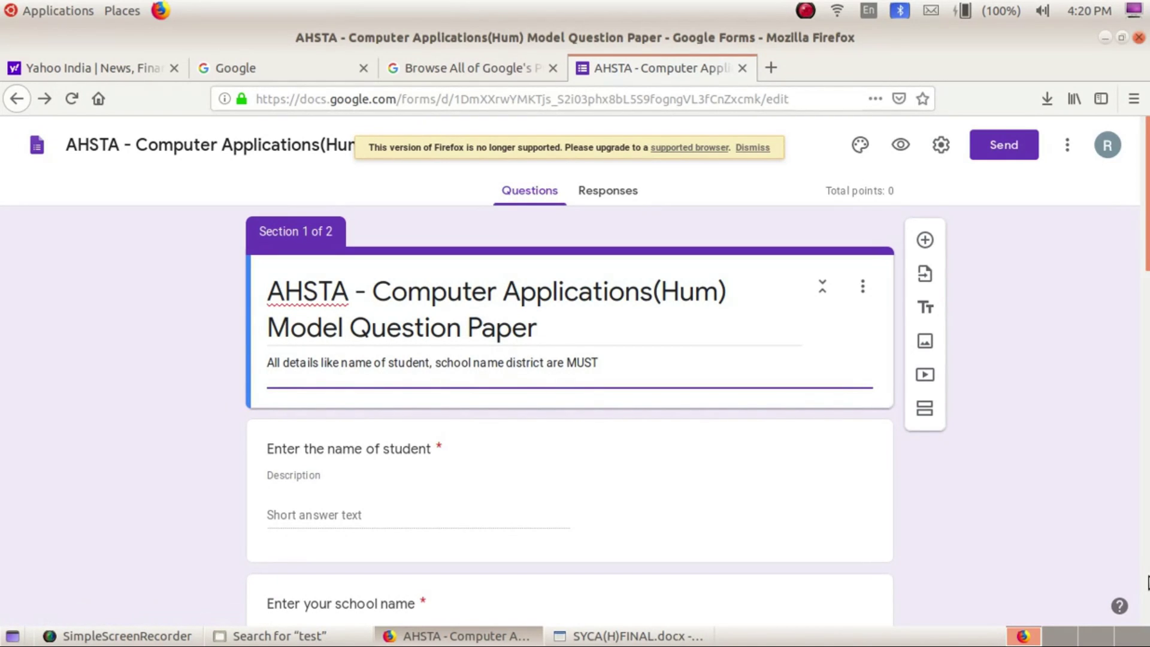
pyautogui.write(',')
pyautogui.press('Right')
pyautogui.press('Right')
pyautogui.press('Right')
pyautogui.press('Right')
pyautogui.press('Right')
pyautogui.press('Right')
pyautogui.press('Right')
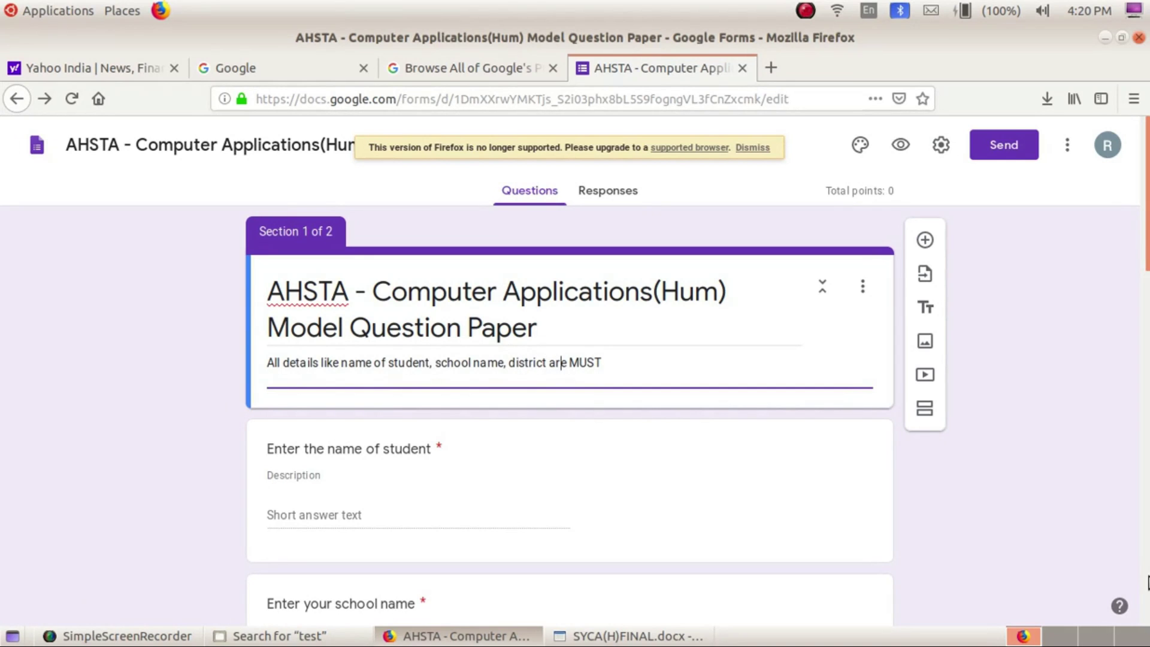
pyautogui.write('COMP')
pyautogui.write('ULSORY')
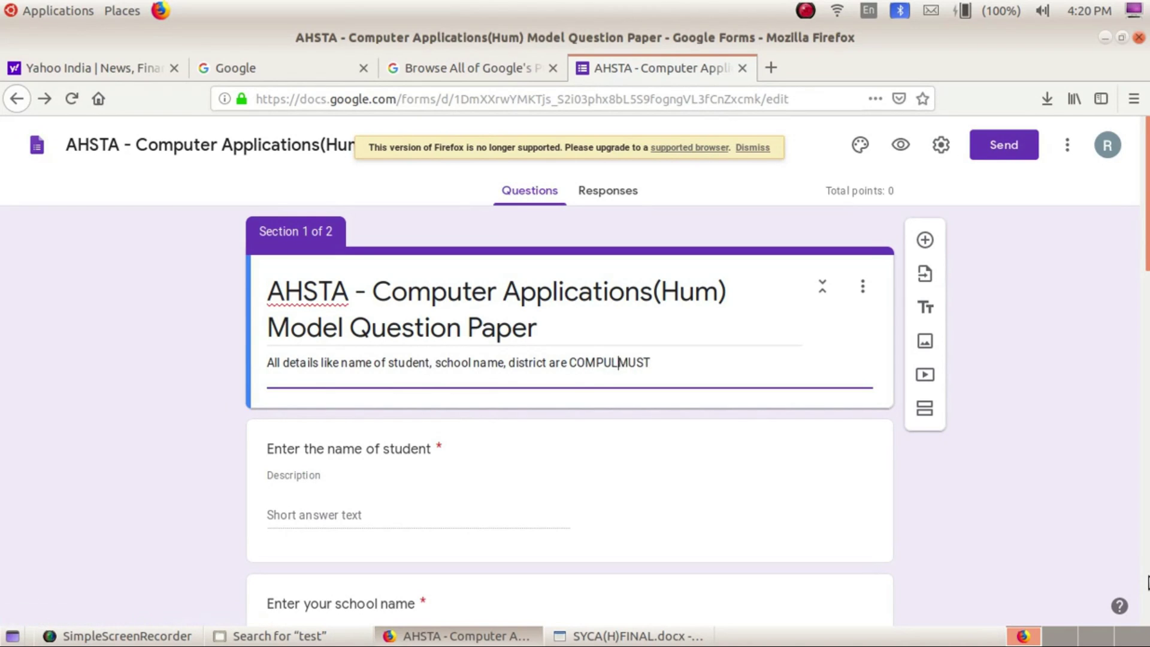
pyautogui.press('Delete')
pyautogui.press('Delete')
pyautogui.press('Delete')
pyautogui.press('Delete')
pyautogui.press('Return')
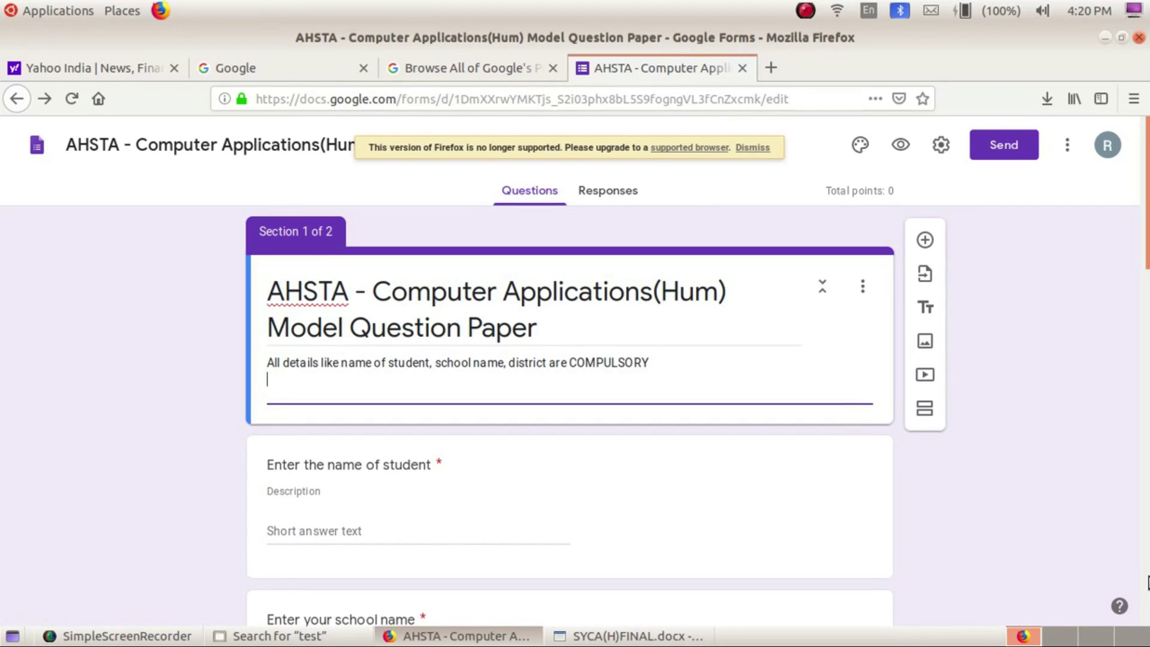
# Add the lines 'There are a total of 50 objective type anser questions.' and 'You should answer all questions.'
pyautogui.write('There are a total')
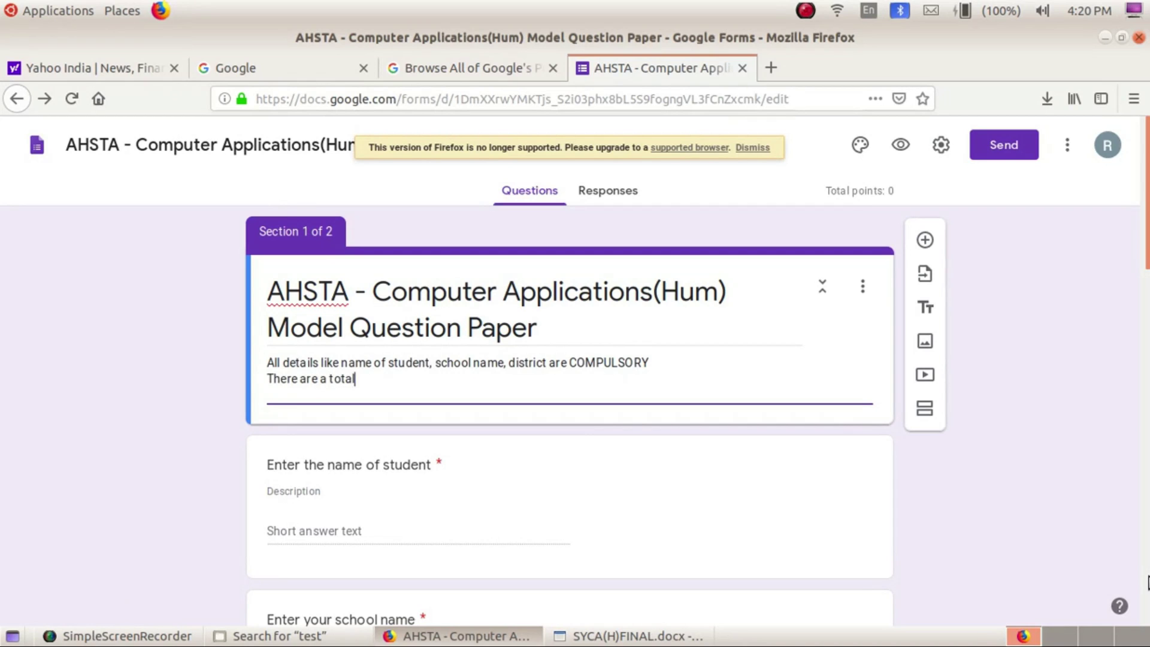
pyautogui.write(' of 5')
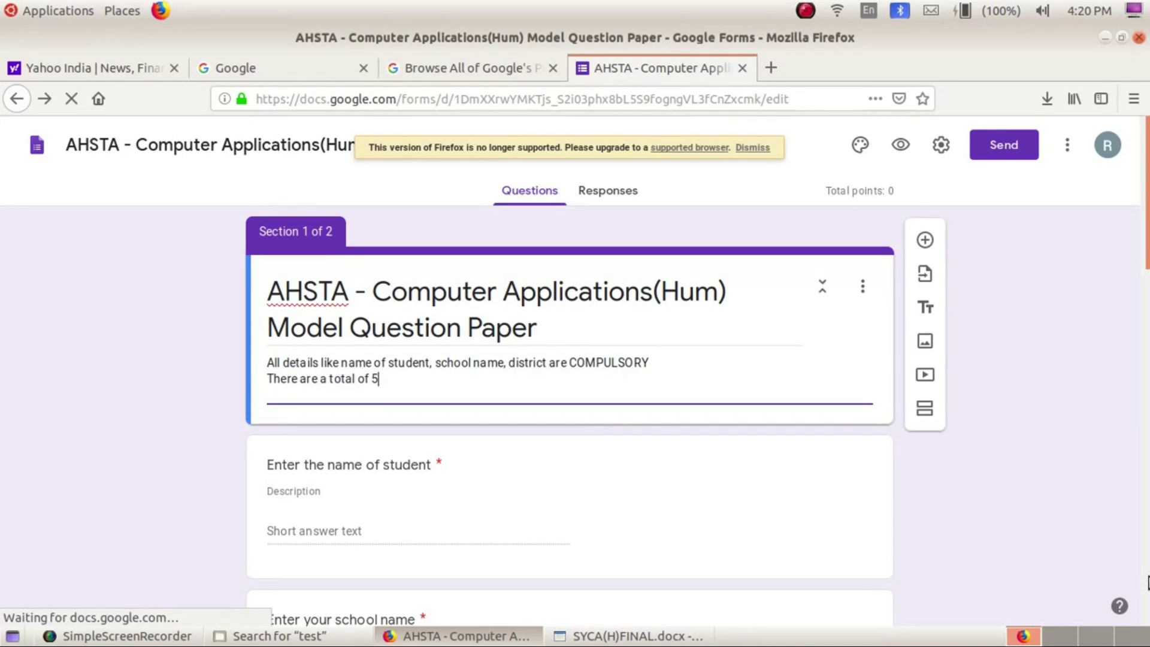
pyautogui.write('0 obj')
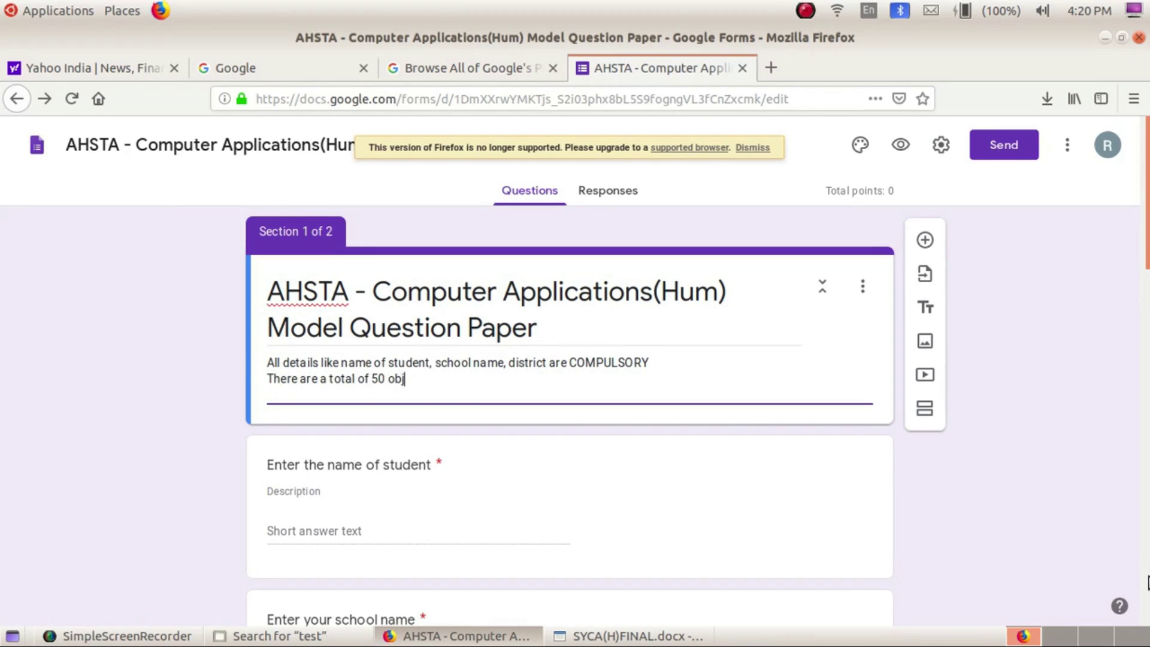
pyautogui.write('ective type anser que')
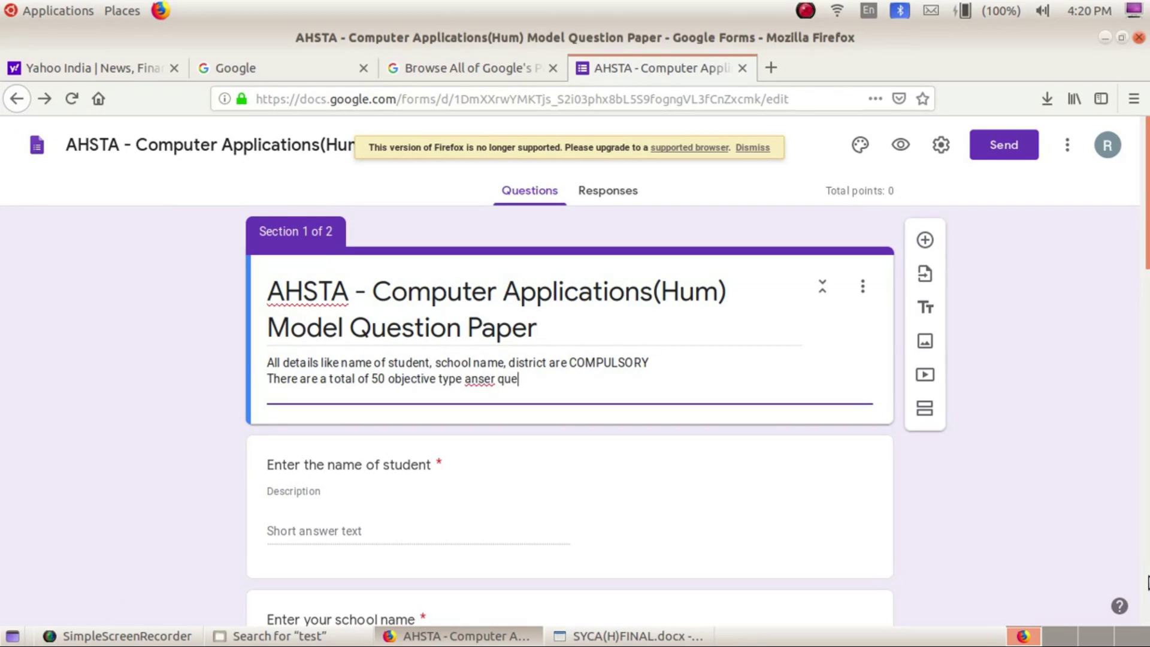
pyautogui.write('stions.')
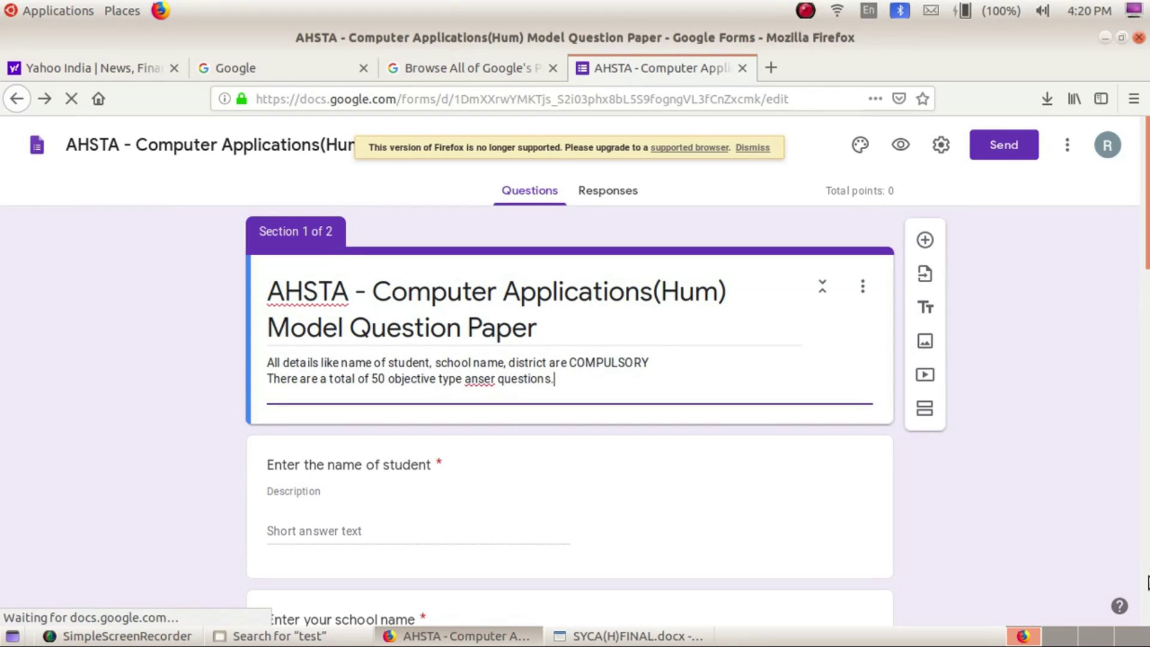
pyautogui.press('Return')
pyautogui.write('You')
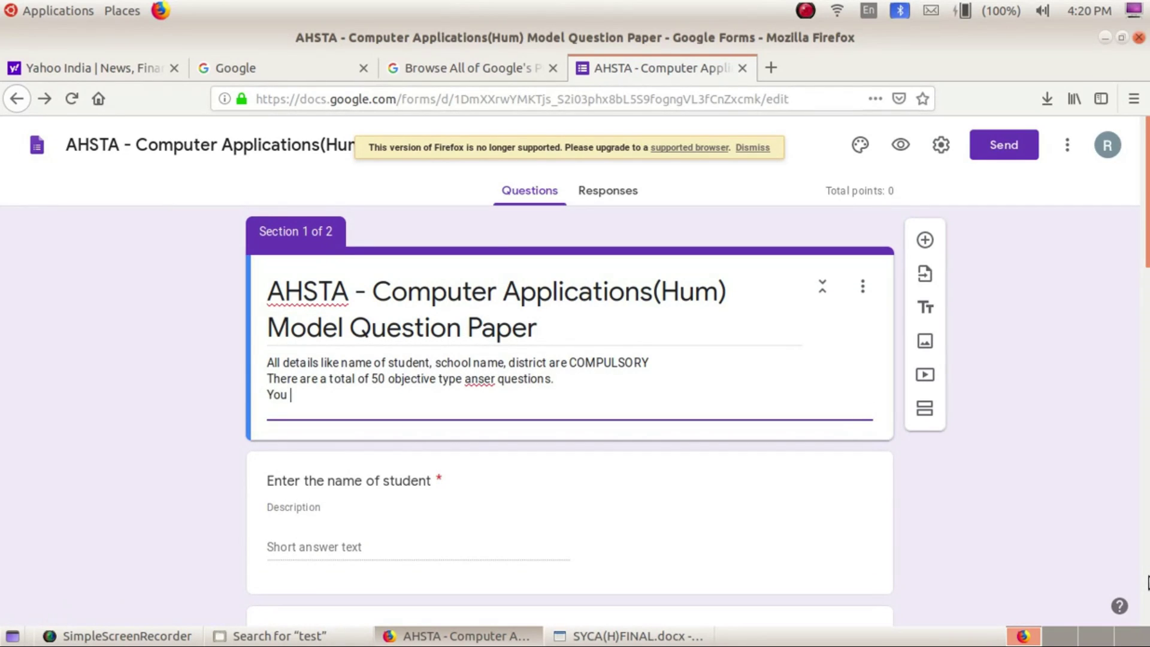
pyautogui.write(' should answer')
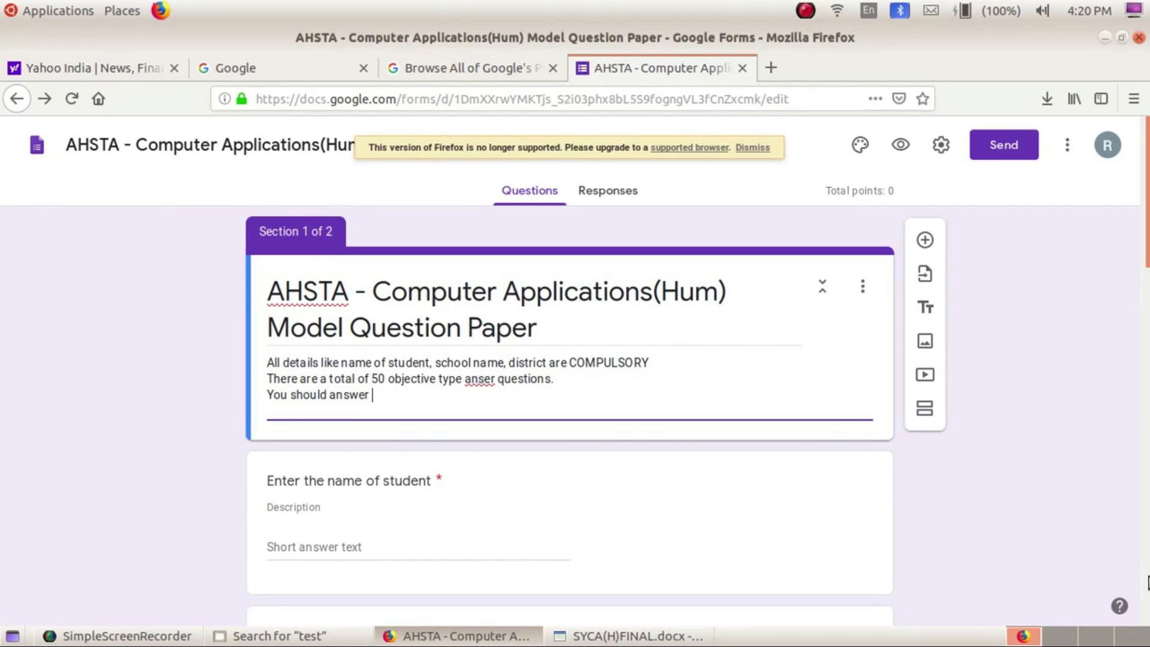
pyautogui.write(' all questions.')
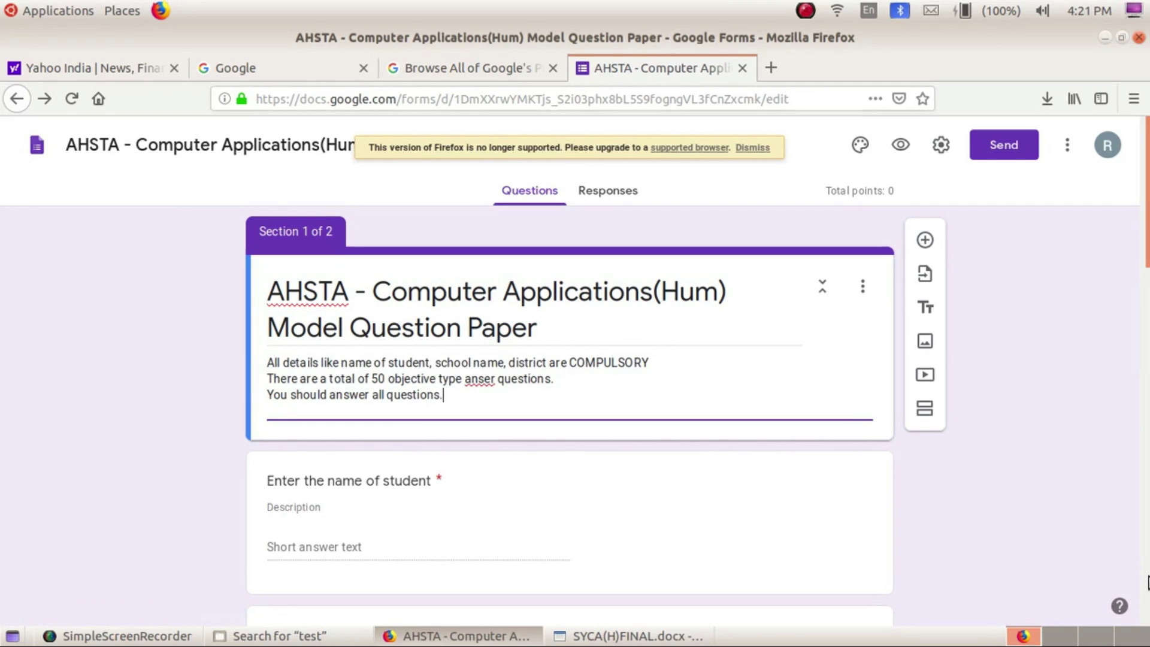
pyautogui.press('Return')
pyautogui.press('BackSpace')
# Continue with 'be selecting any of the given 4 options' and start a new line
pyautogui.write('be sel')
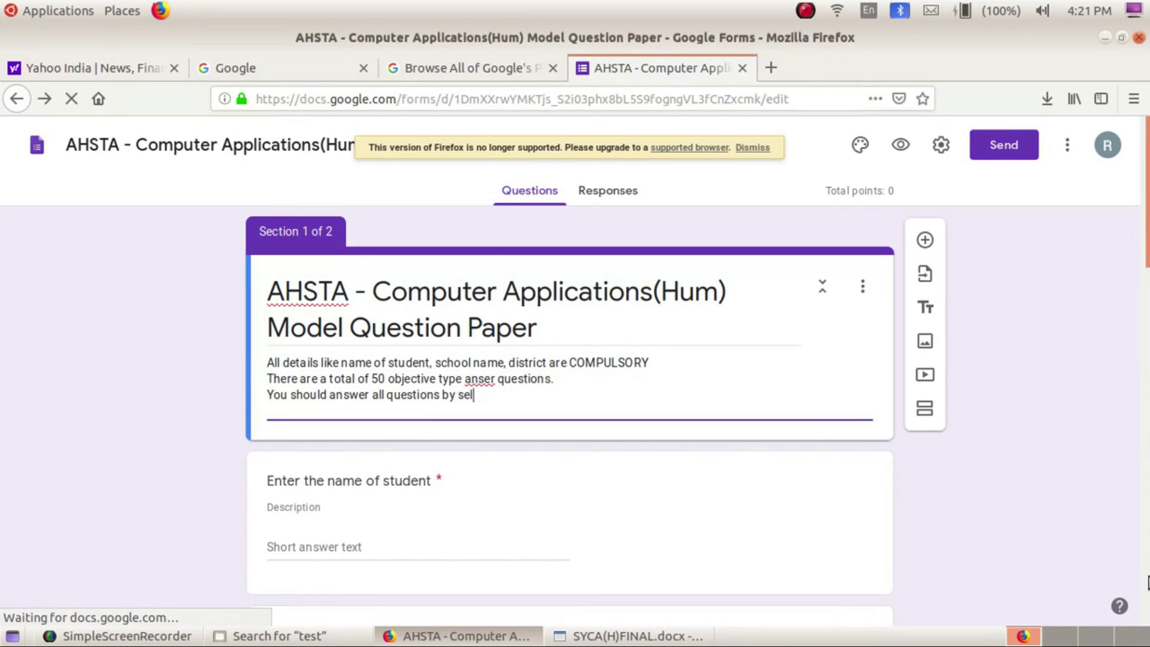
pyautogui.write('ecting ')
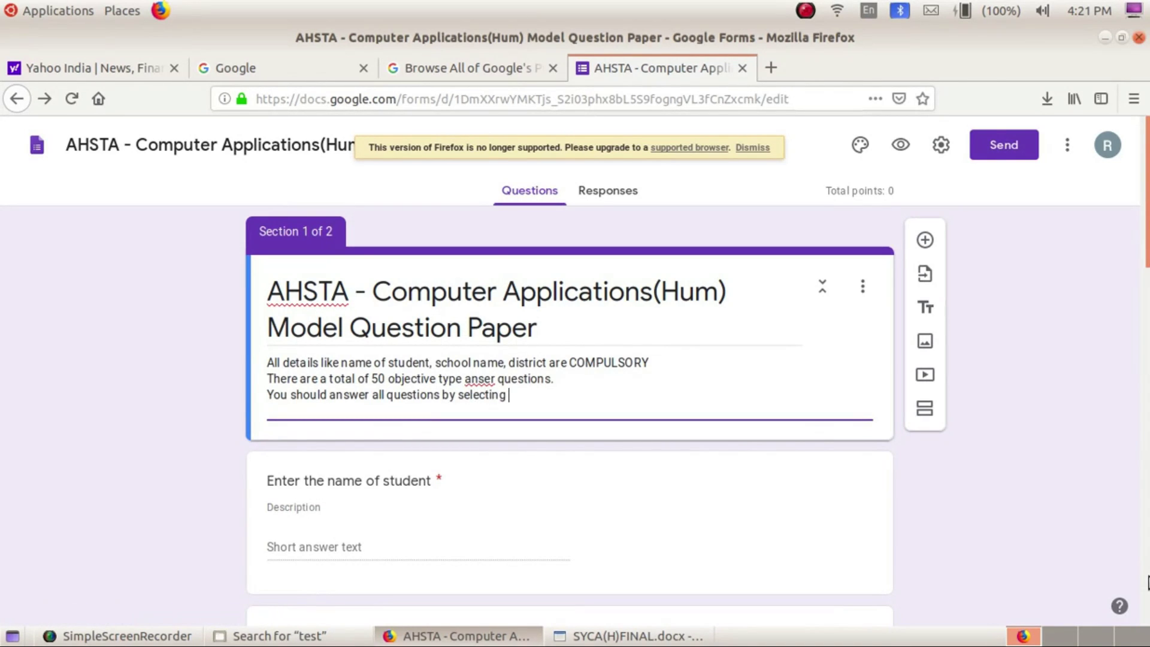
pyautogui.write('any of the given 4 op')
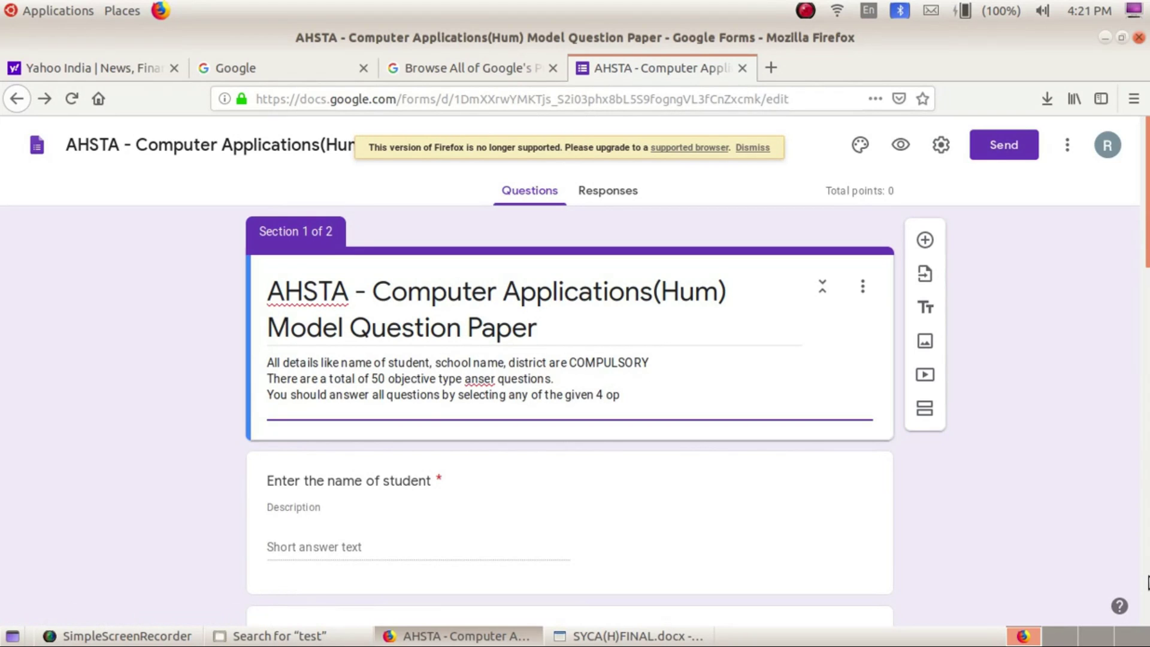
pyautogui.write('tions')
pyautogui.press('Return')
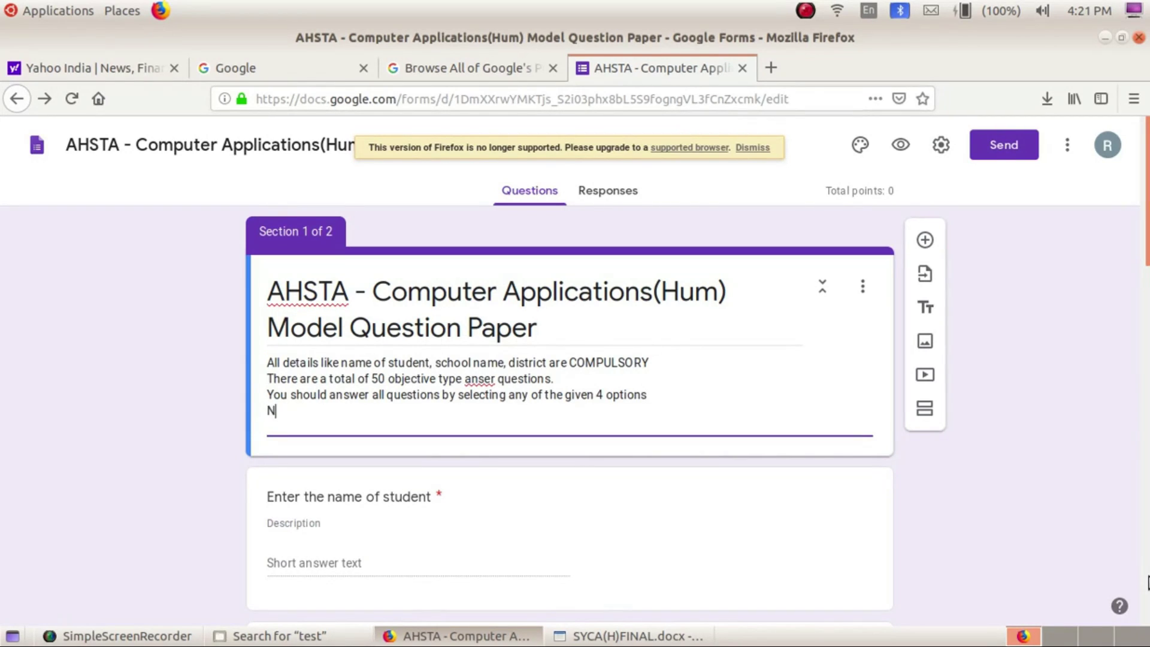
# Paste the remaining instruction lines and add 'of your answer screen with'
pyautogui.write('Each Correct answer will be awarded 1 Score There is no negative marking. Your total Score along with the copy answer for your w')
pyautogui.hotkey('ctrl', 'Left')
pyautogui.hotkey('ctrl', 'Left')
pyautogui.hotkey('ctrl', 'Left')
pyautogui.hotkey('ctrl', 'Left')
pyautogui.write('of your an')
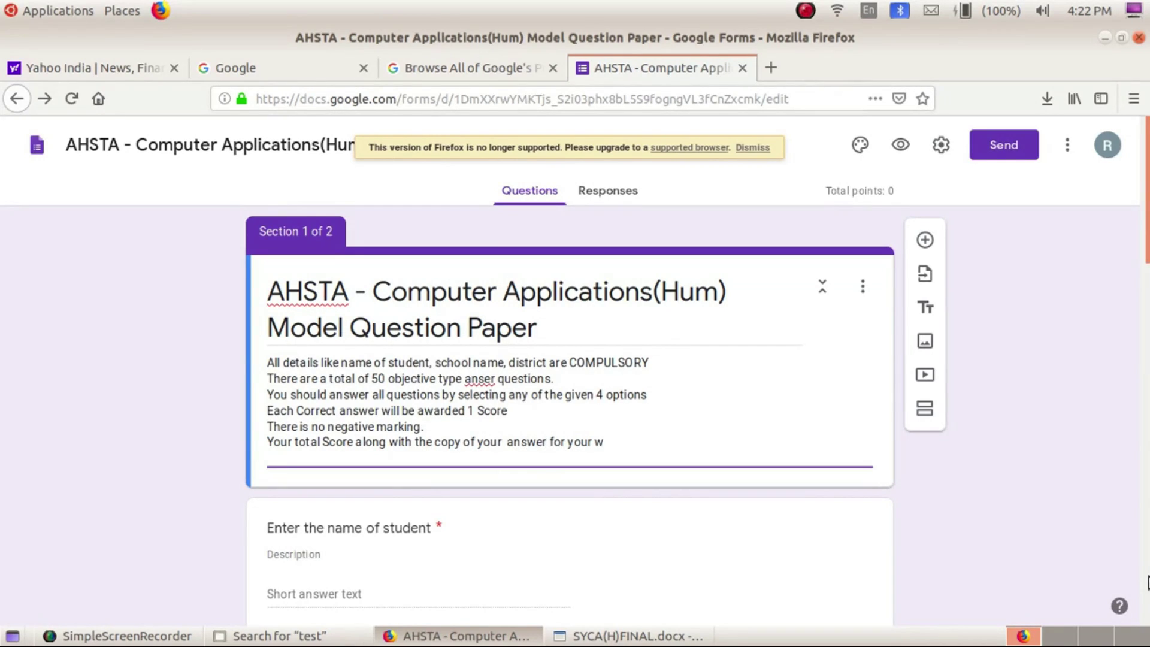
pyautogui.write('swerscreen')
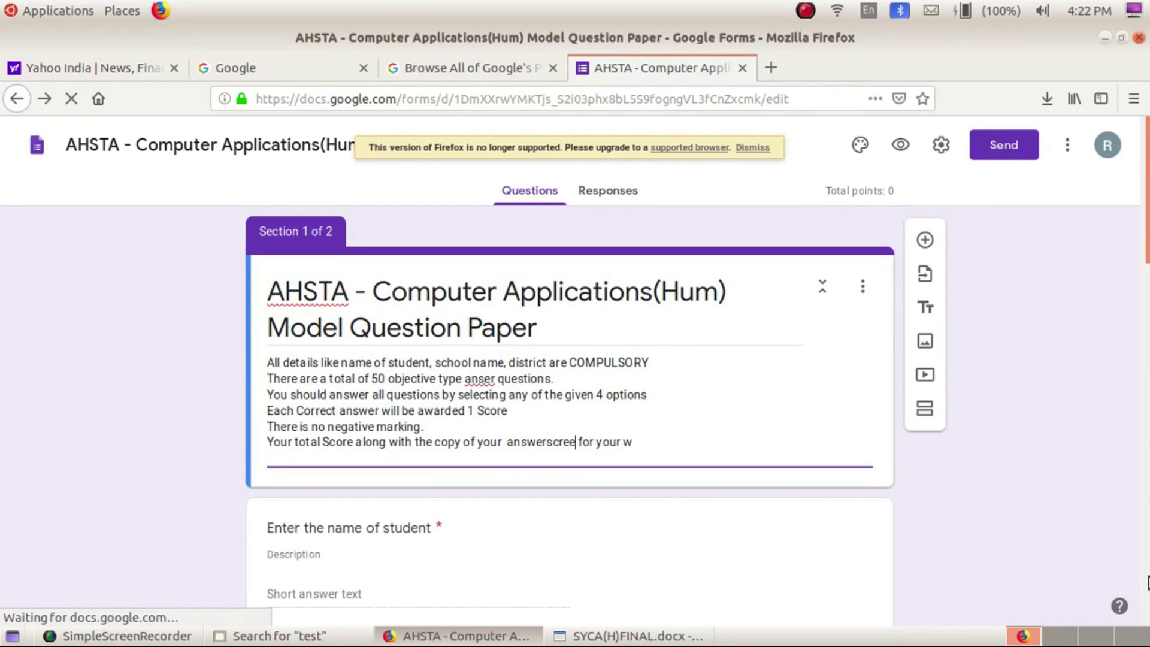
pyautogui.press('Left')
pyautogui.press('Left')
pyautogui.press('Left')
pyautogui.press('Left')
pyautogui.press('Left')
pyautogui.press('Left')
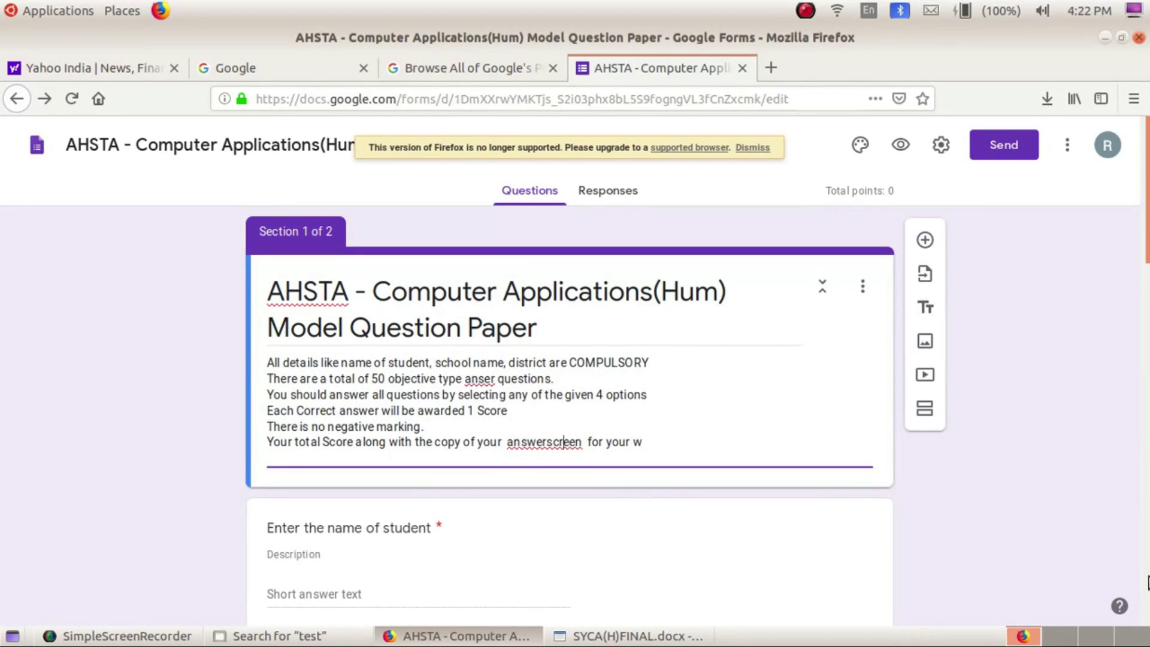
pyautogui.press('Right')
pyautogui.press('Right')
pyautogui.press('Right')
pyautogui.press('Right')
pyautogui.press('Right')
pyautogui.write('with')
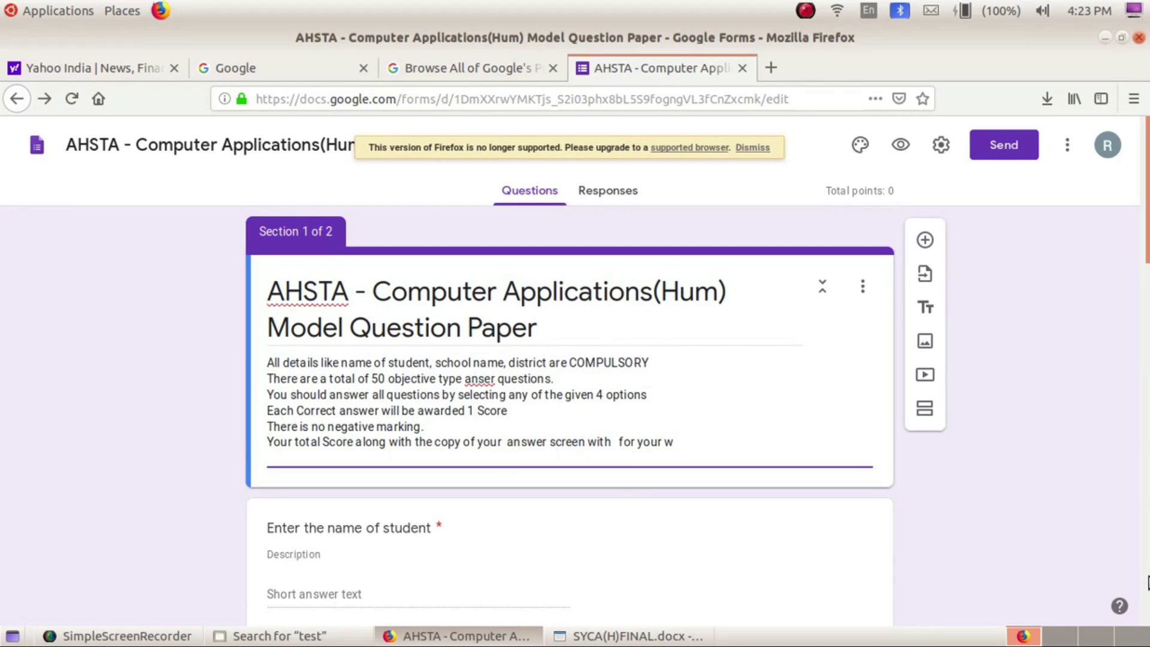
pyautogui.write(' right')
pyautogui.press('BackSpace')
pyautogui.press('BackSpace')
pyautogui.press('BackSpace')
pyautogui.press('BackSpace')
pyautogui.press('BackSpace')
pyautogui.press('BackSpace')
# Type 'co', fix the misspelling 'anser' to 'answer', and scroll down to the Computer Applications Questions section
pyautogui.write('co')
pyautogui.rightClick(473, 381)
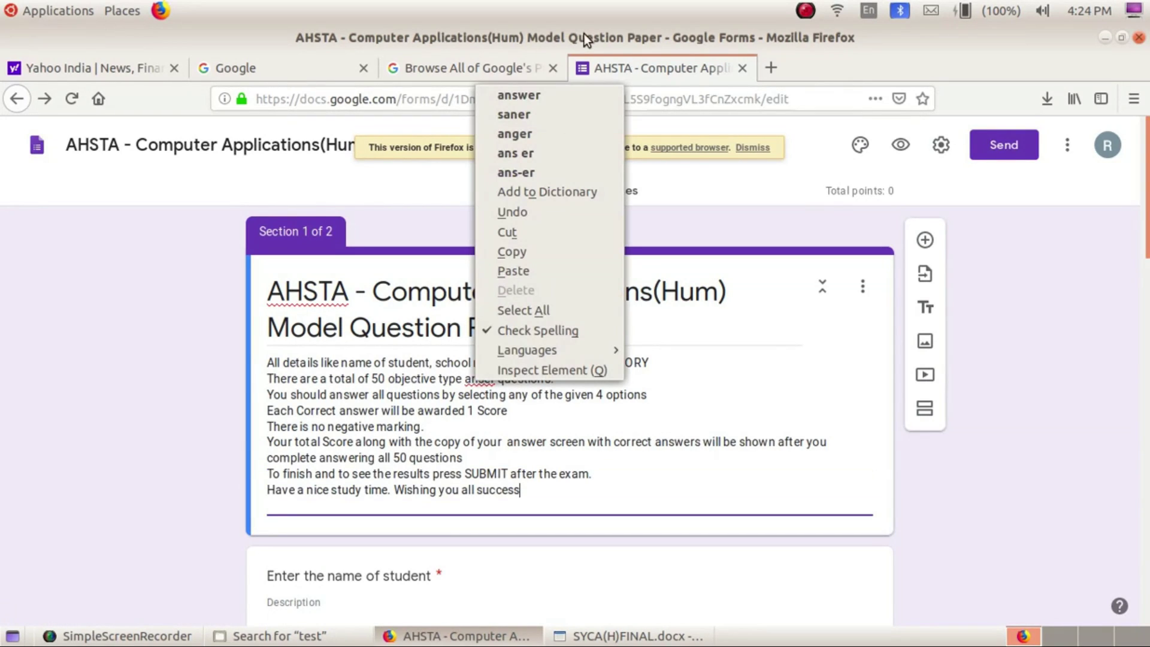
pyautogui.click(556, 91)
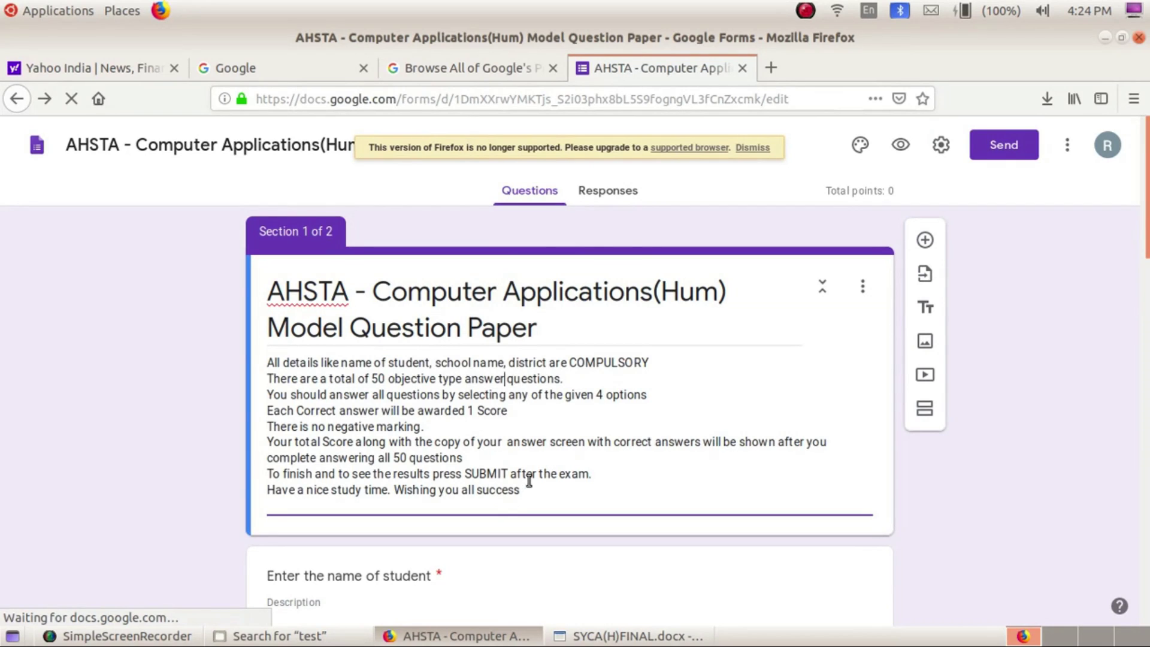
pyautogui.scroll(-3, 543, 535)
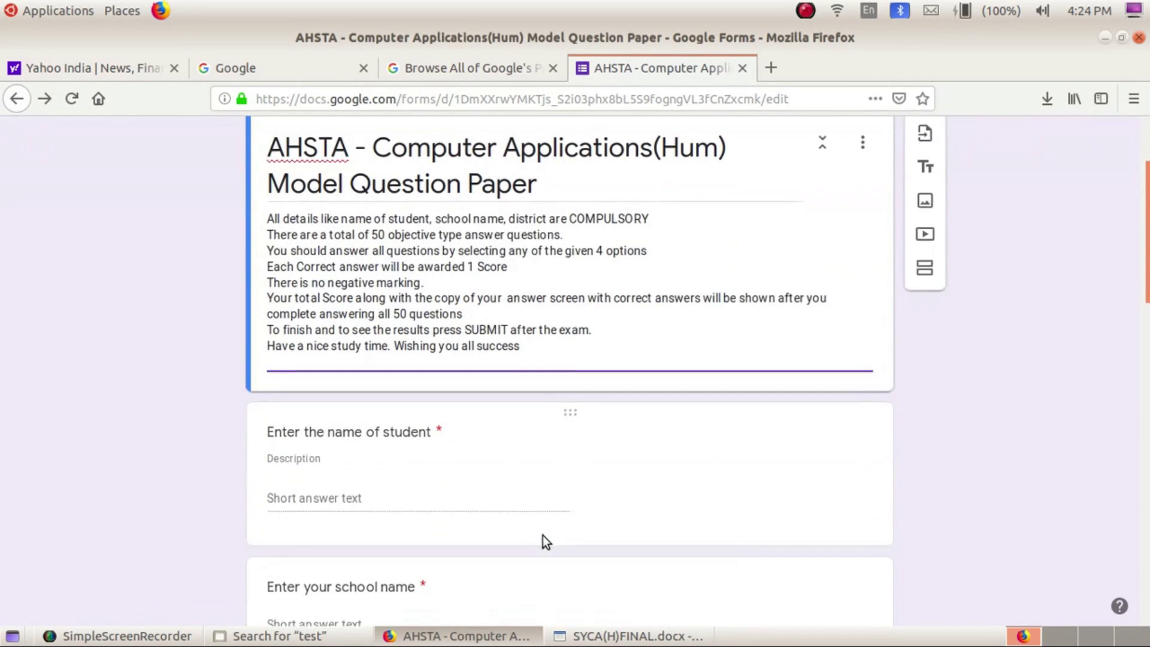
pyautogui.scroll(-7, 543, 535)
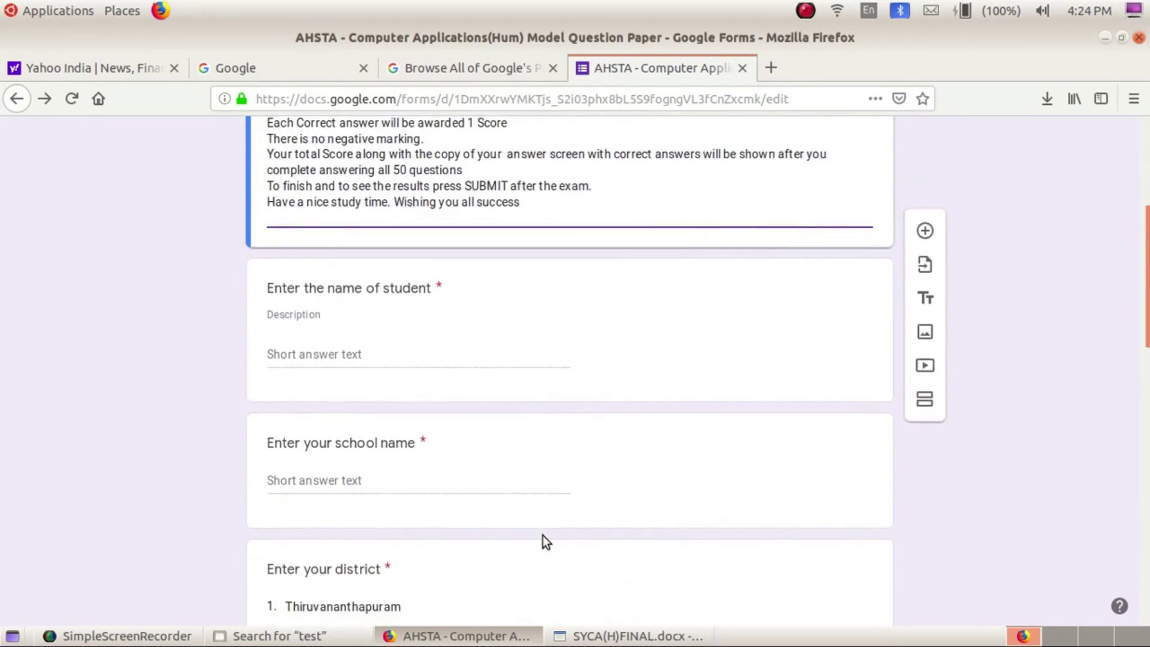
pyautogui.scroll(-10, 543, 536)
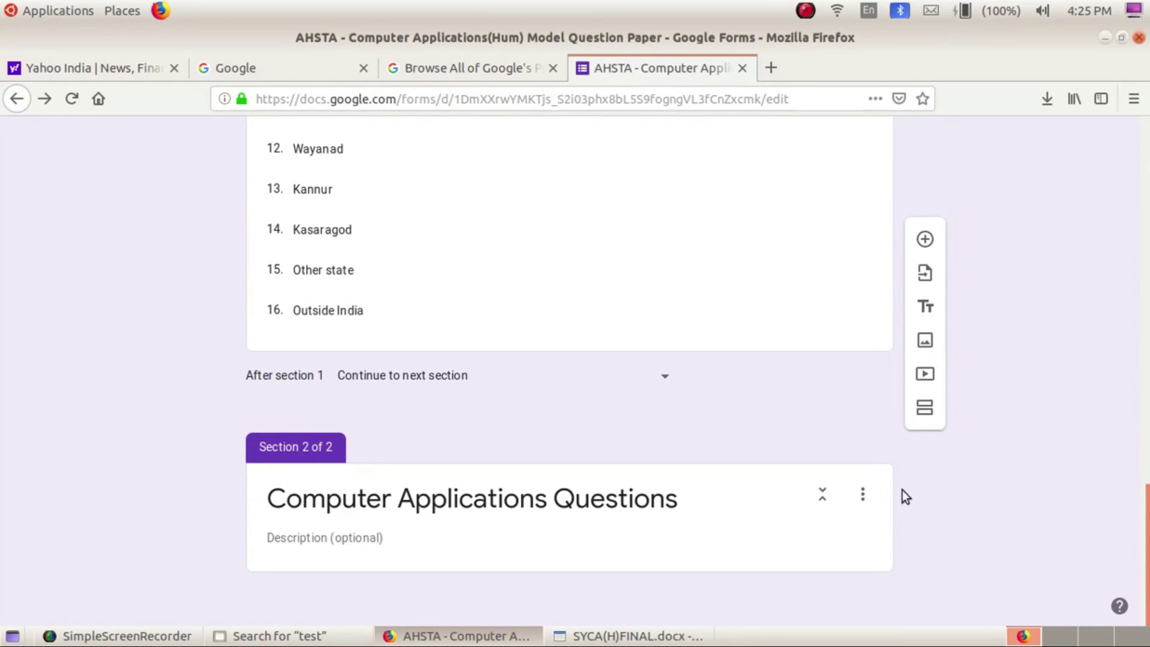
# Start section 2's description with 'Click on any of the 4 options of each question to record your response.'
pyautogui.click(368, 545)
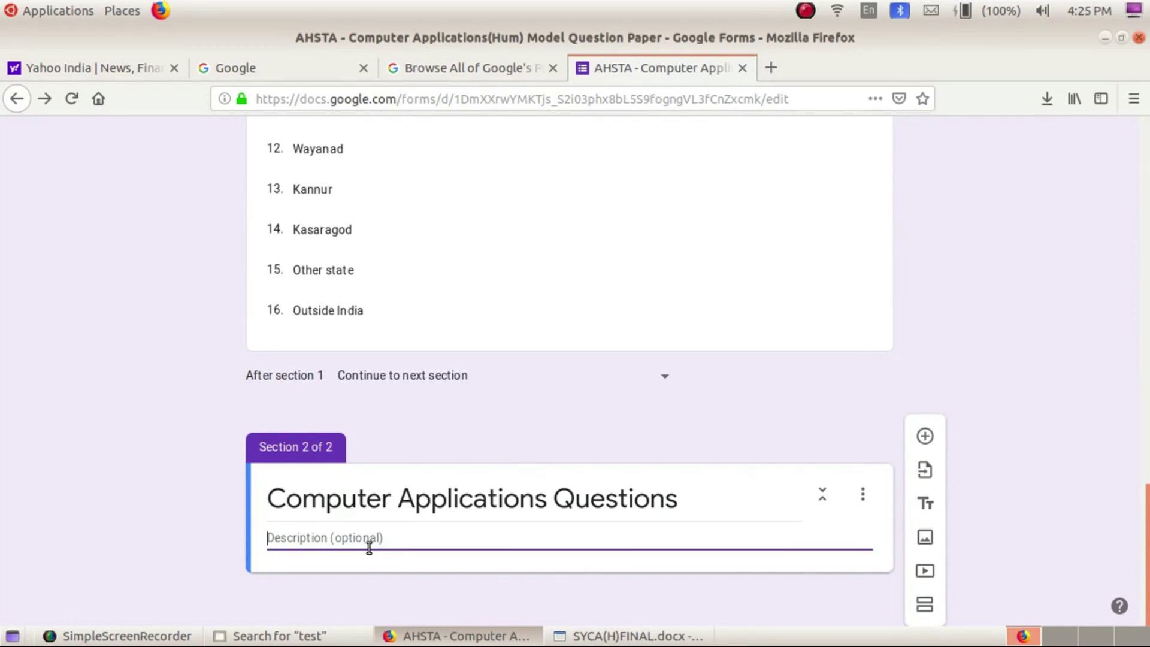
pyautogui.write('A')
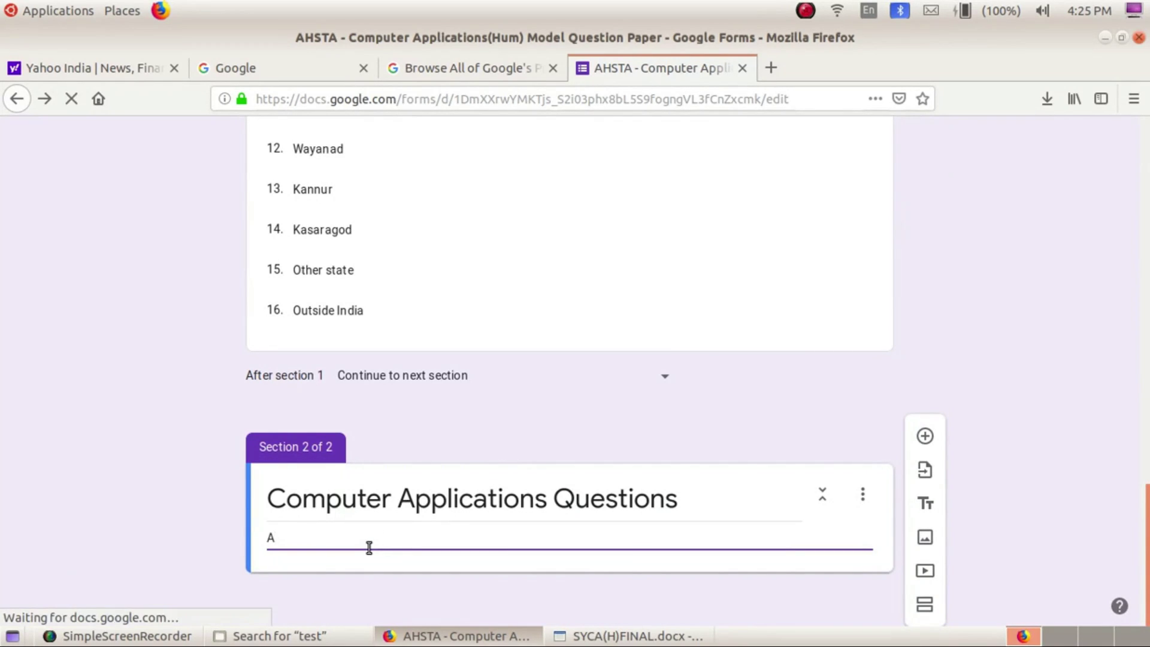
pyautogui.write('nswer')
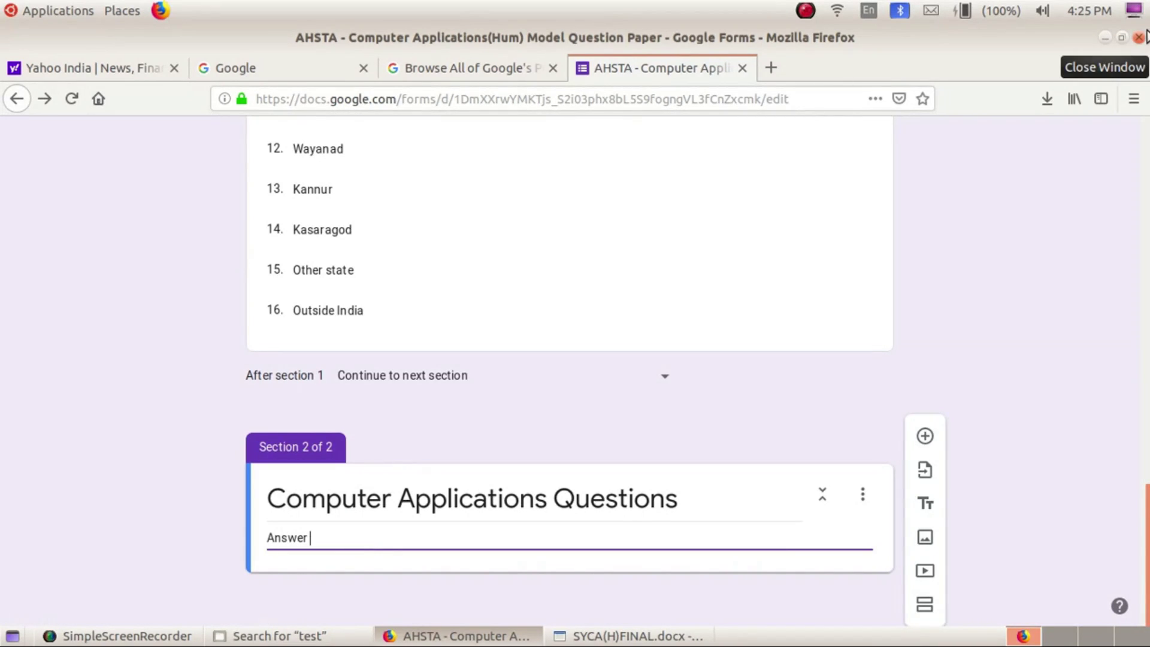
pyautogui.press('BackSpace')
pyautogui.press('BackSpace')
pyautogui.press('BackSpace')
pyautogui.press('BackSpace')
pyautogui.press('BackSpace')
pyautogui.press('BackSpace')
pyautogui.press('BackSpace')
pyautogui.write('Cli')
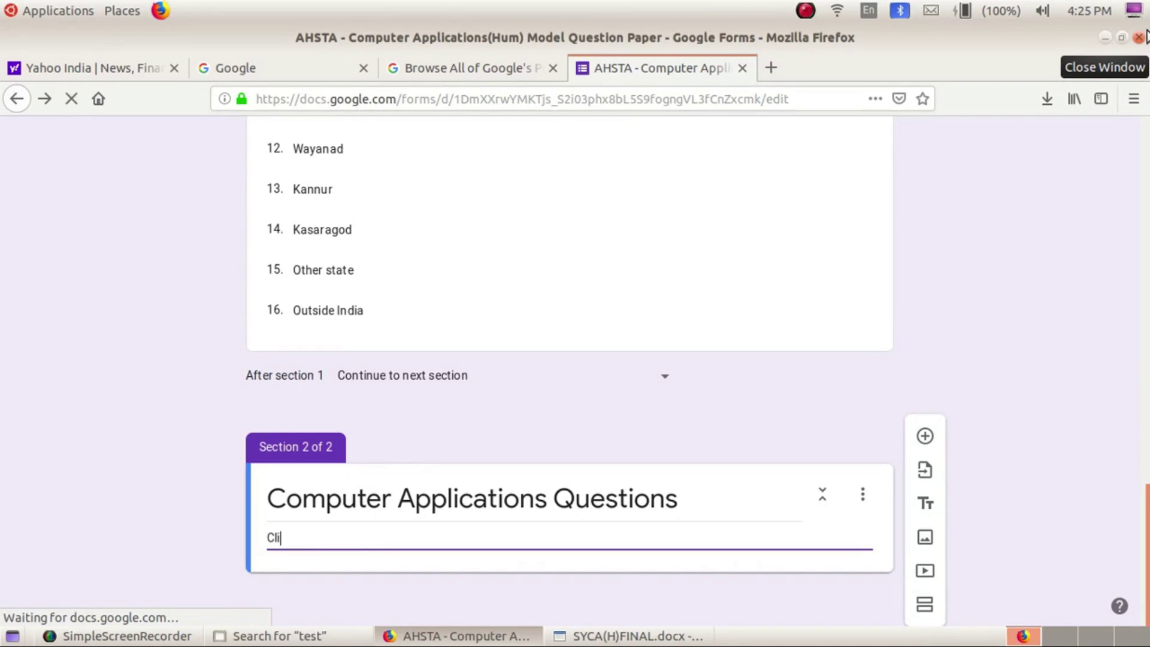
pyautogui.write('ck on an')
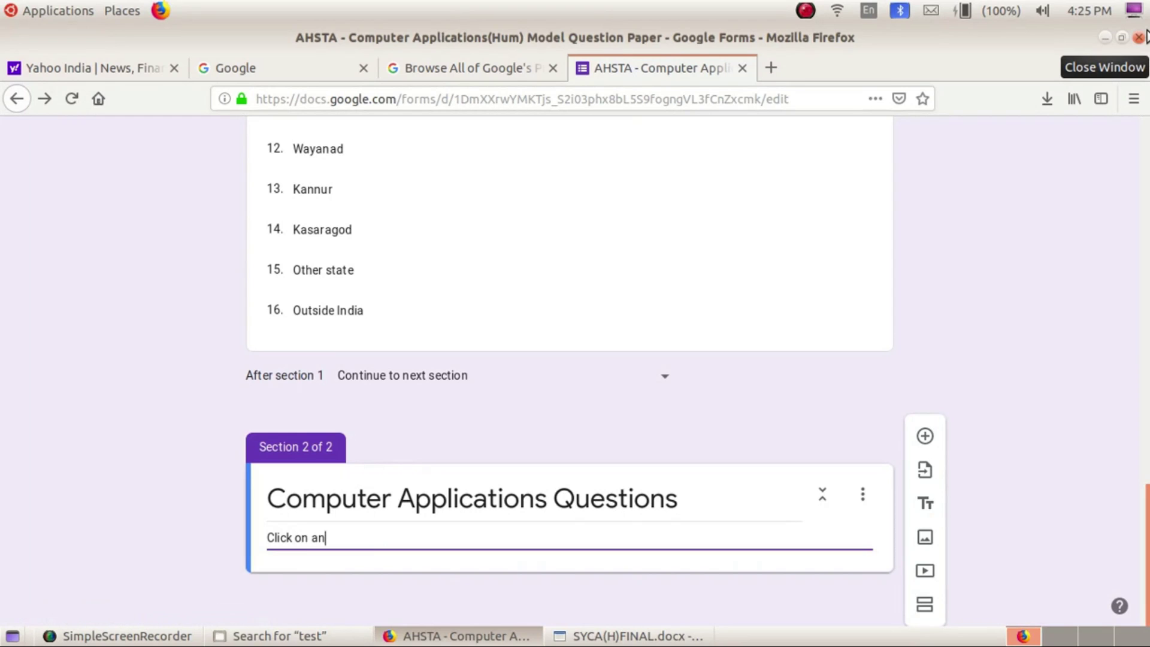
pyautogui.write('y of the 4 option')
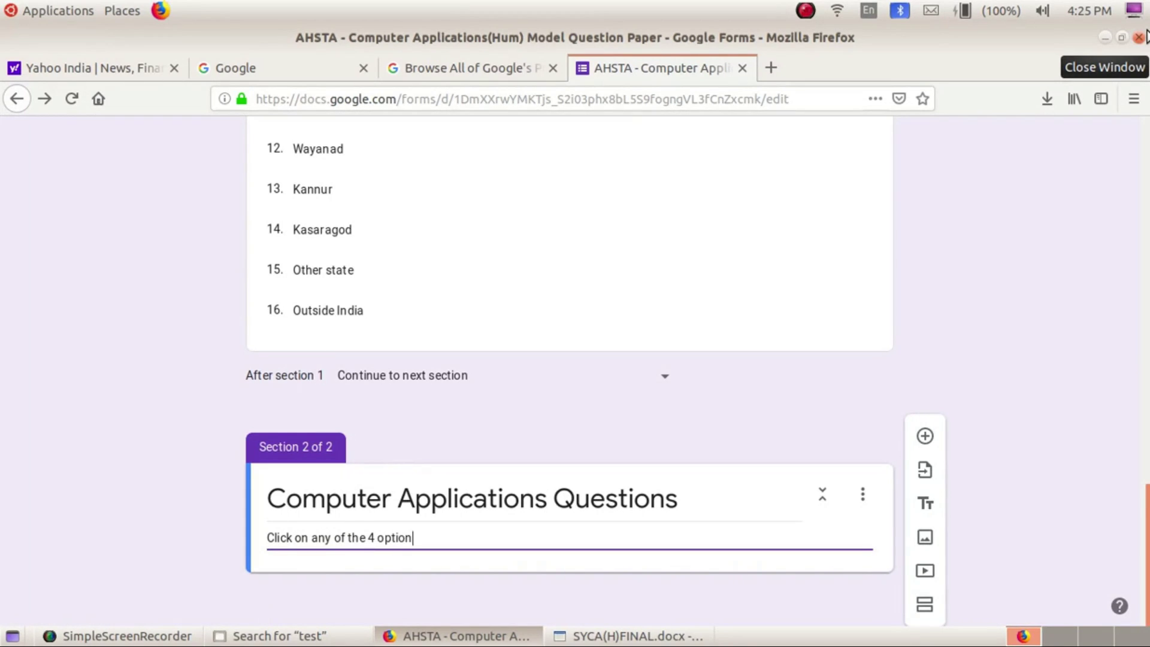
pyautogui.write('s of each questio')
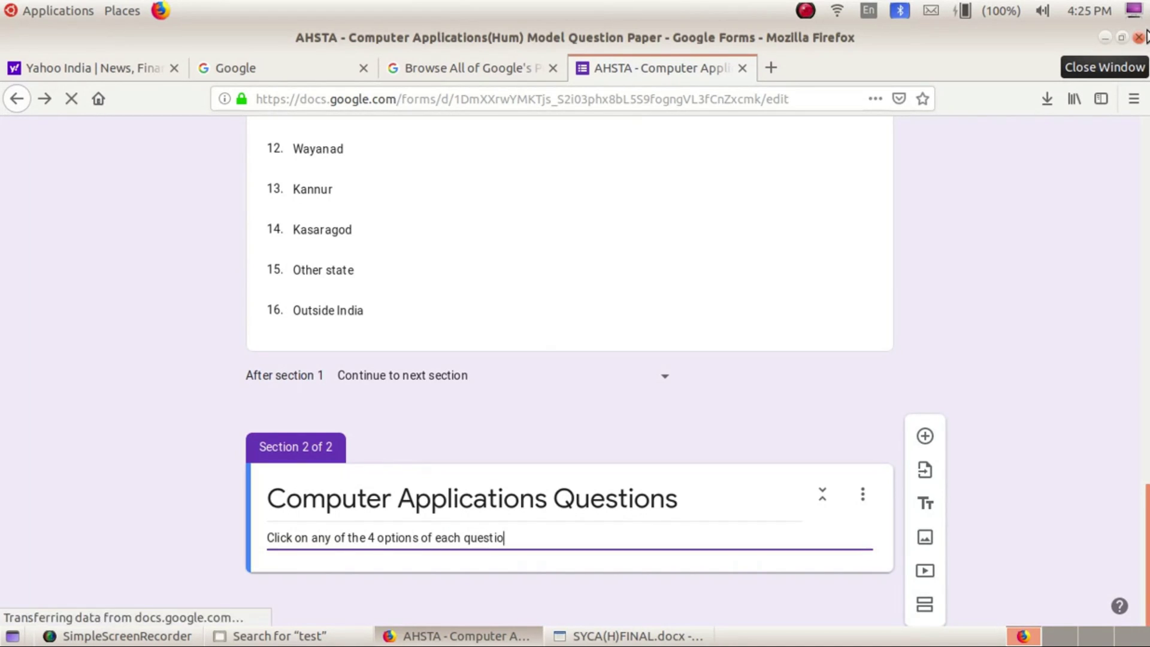
pyautogui.write('n to')
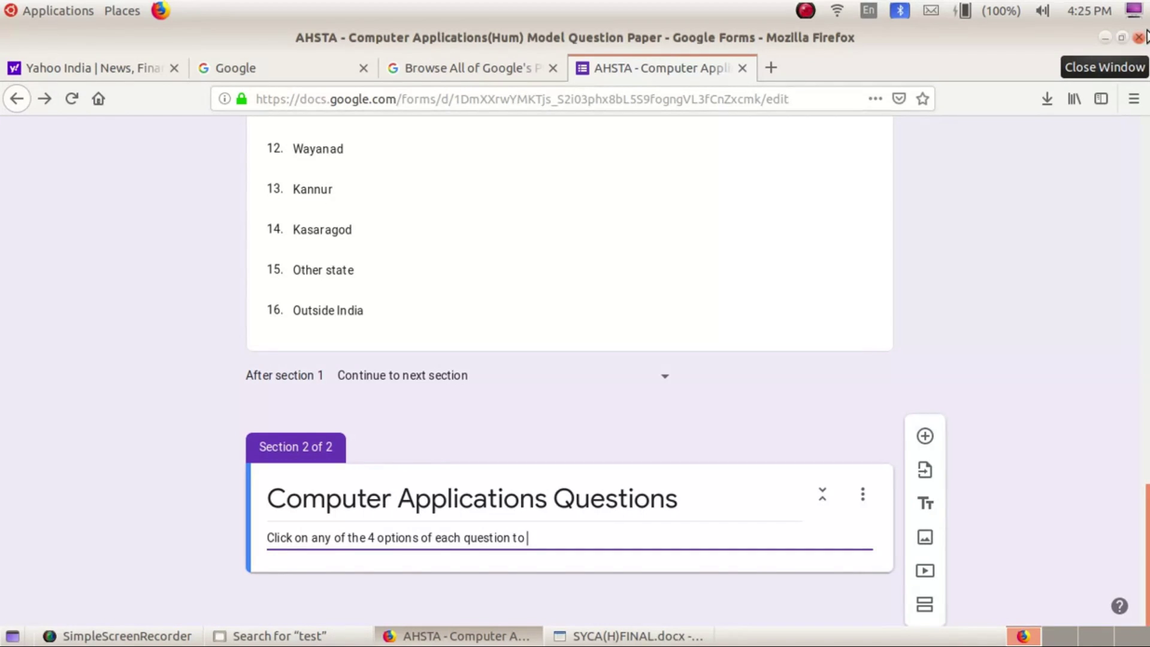
pyautogui.write('re')
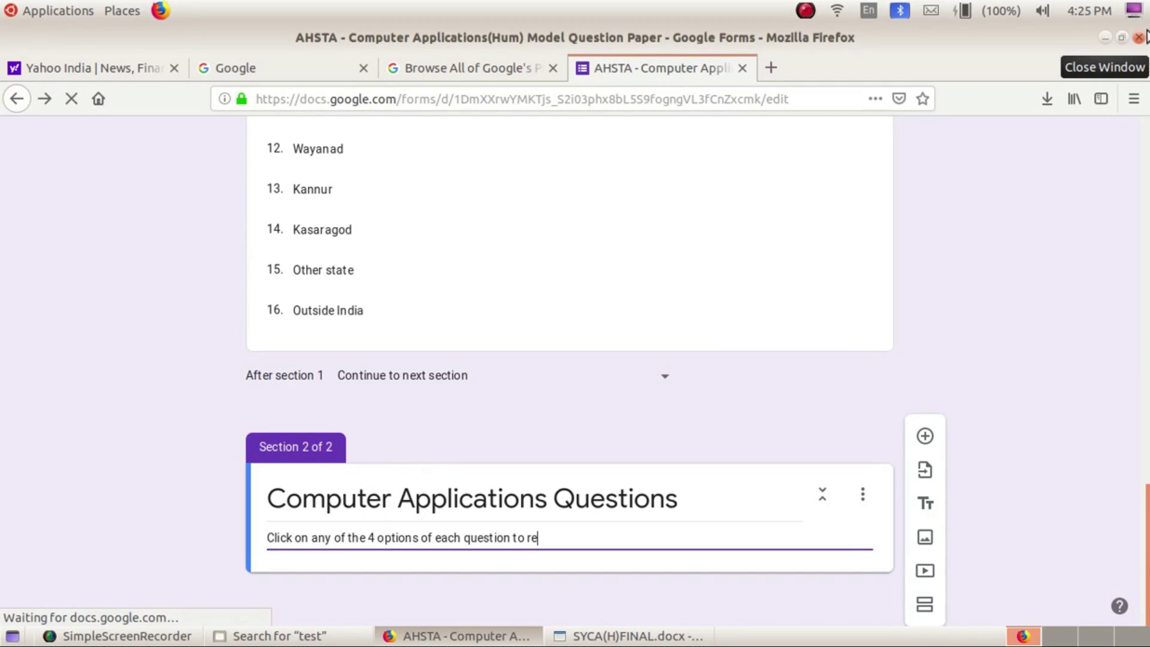
pyautogui.write('cor')
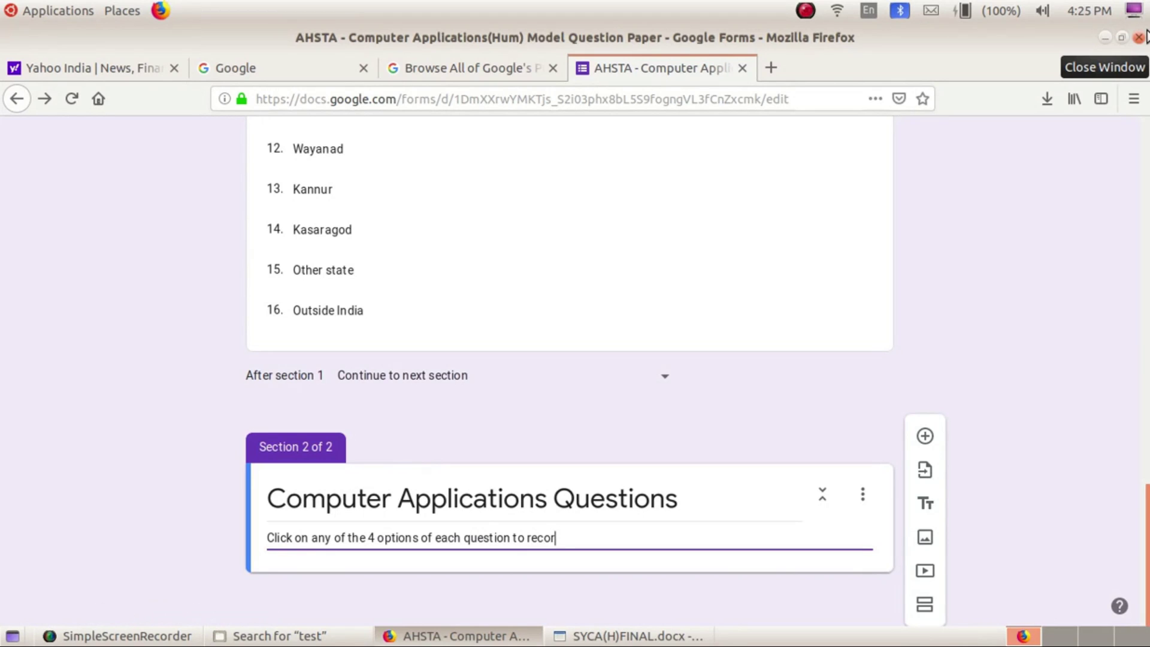
pyautogui.write('d your response.')
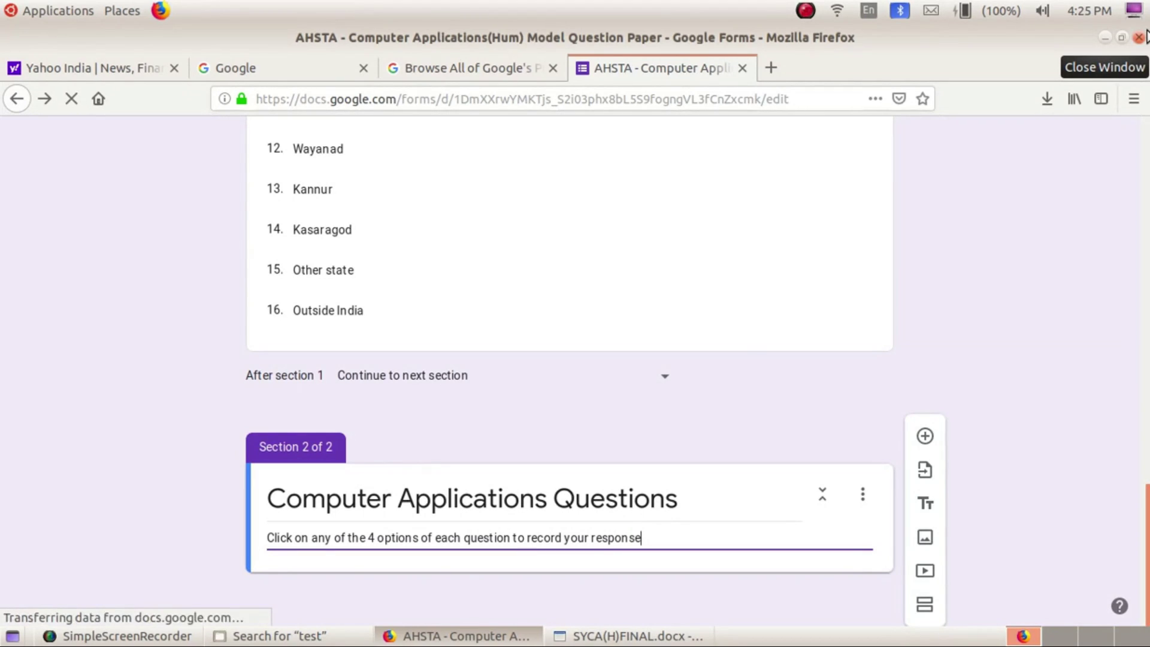
pyautogui.press('Return')
# Add the remaining description lines, from 'All questions should be' through 'to see the result.'
pyautogui.write('All questions should be')
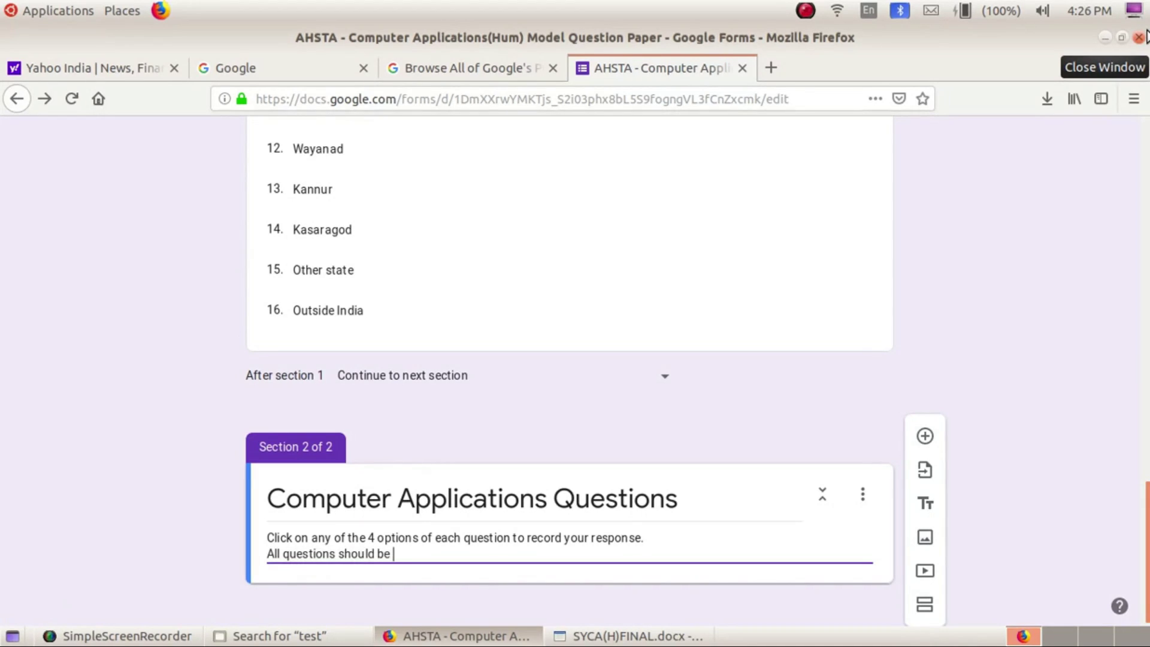
pyautogui.hotkey('ctrl', 'v')
pyautogui.write('to see the result.')
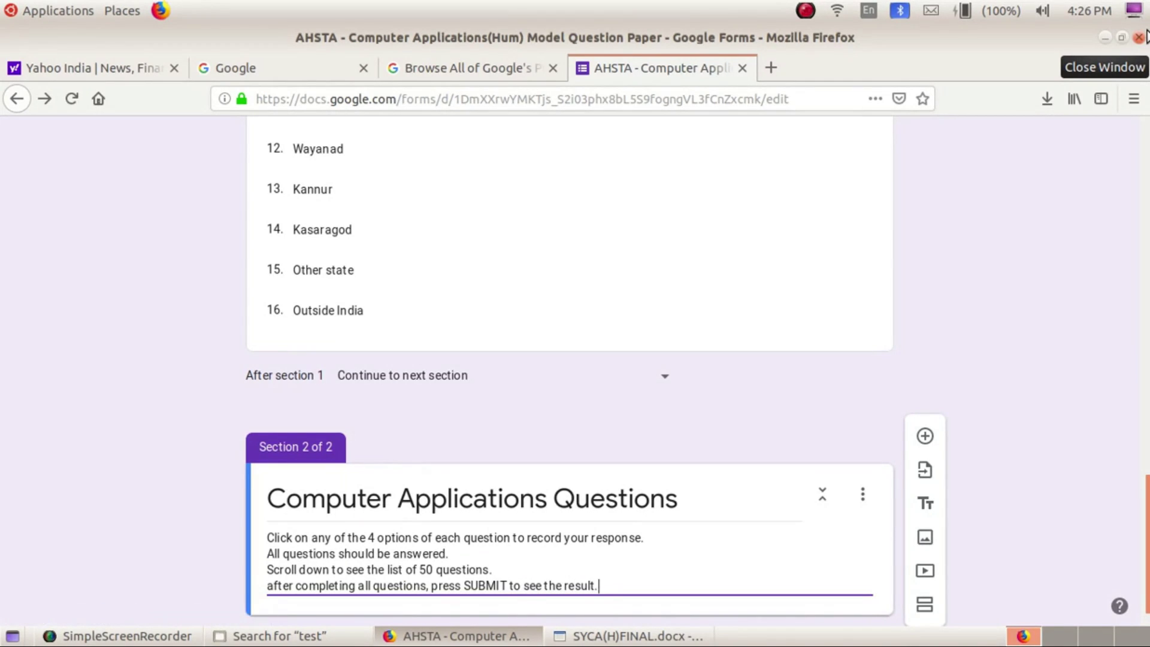
pyautogui.press('Home')
pyautogui.write('A')
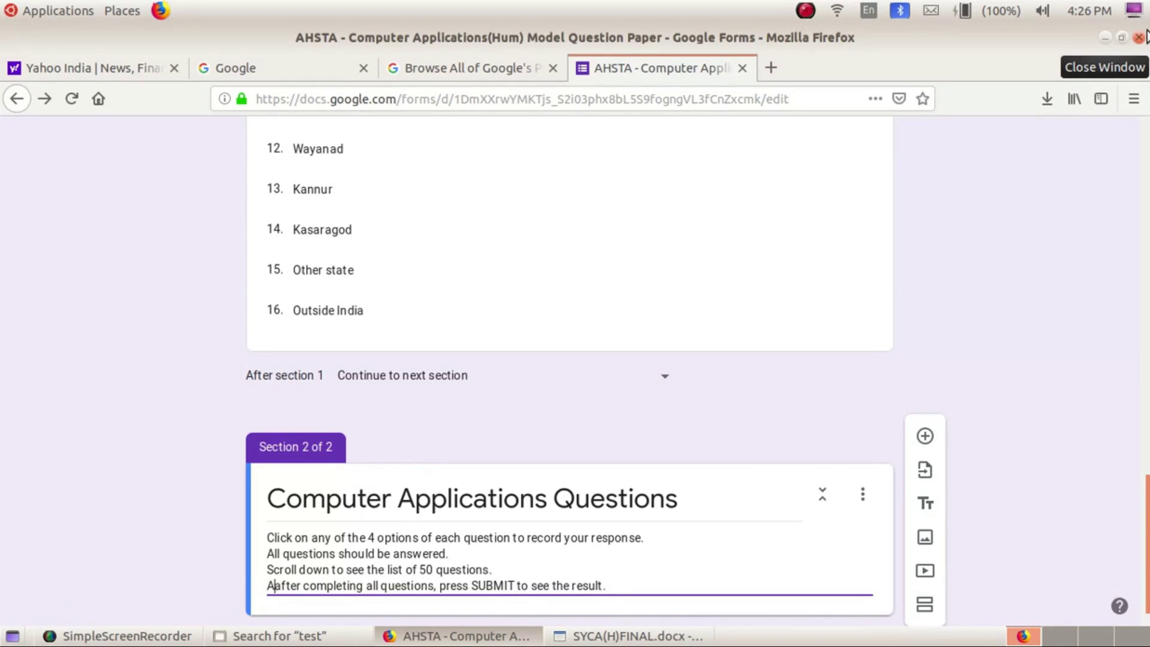
pyautogui.press('Delete')
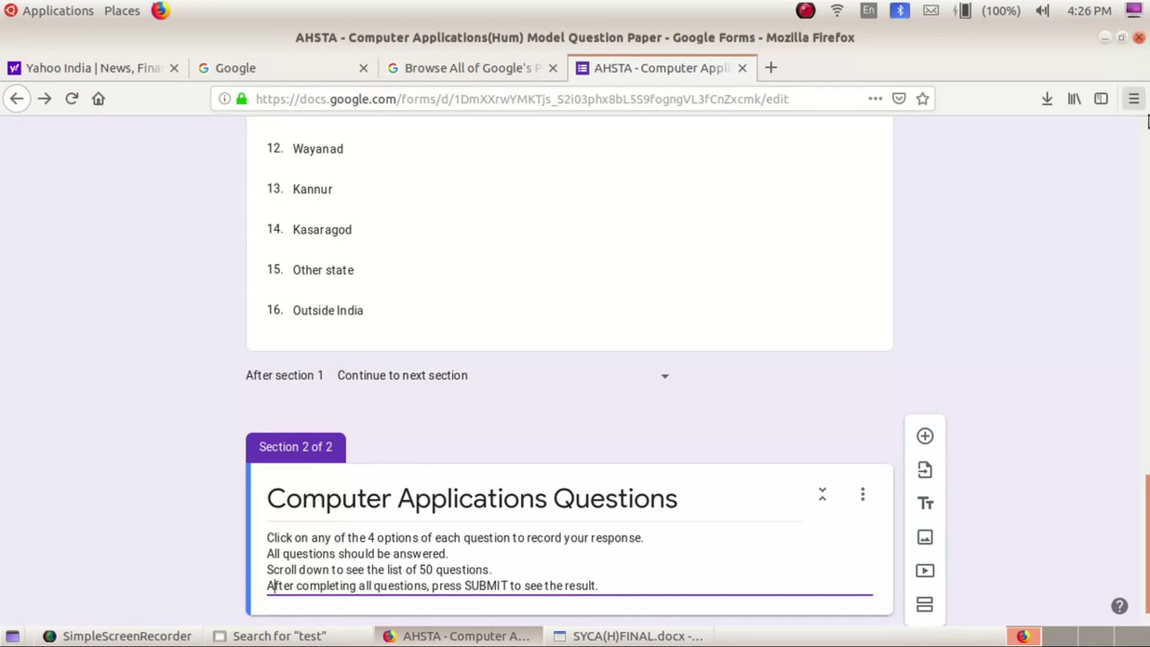
pyautogui.click(759, 408)
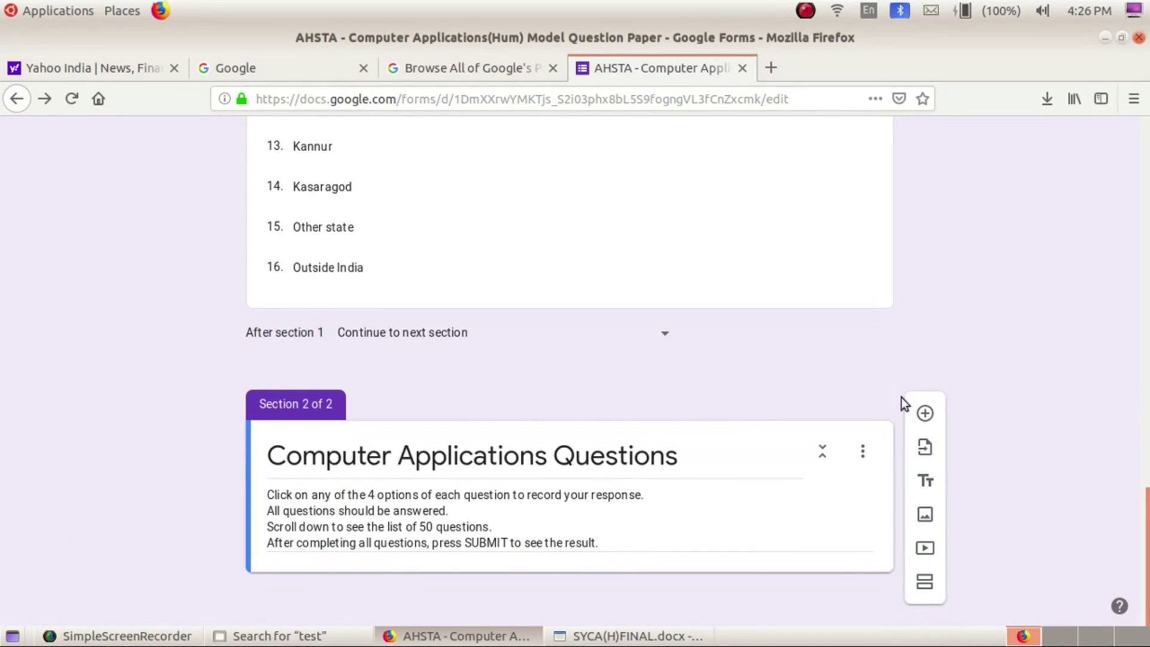
# Add a blank multiple-choice question and switch to SYCA(H)FINAL.docx in Writer
pyautogui.click(922, 413)
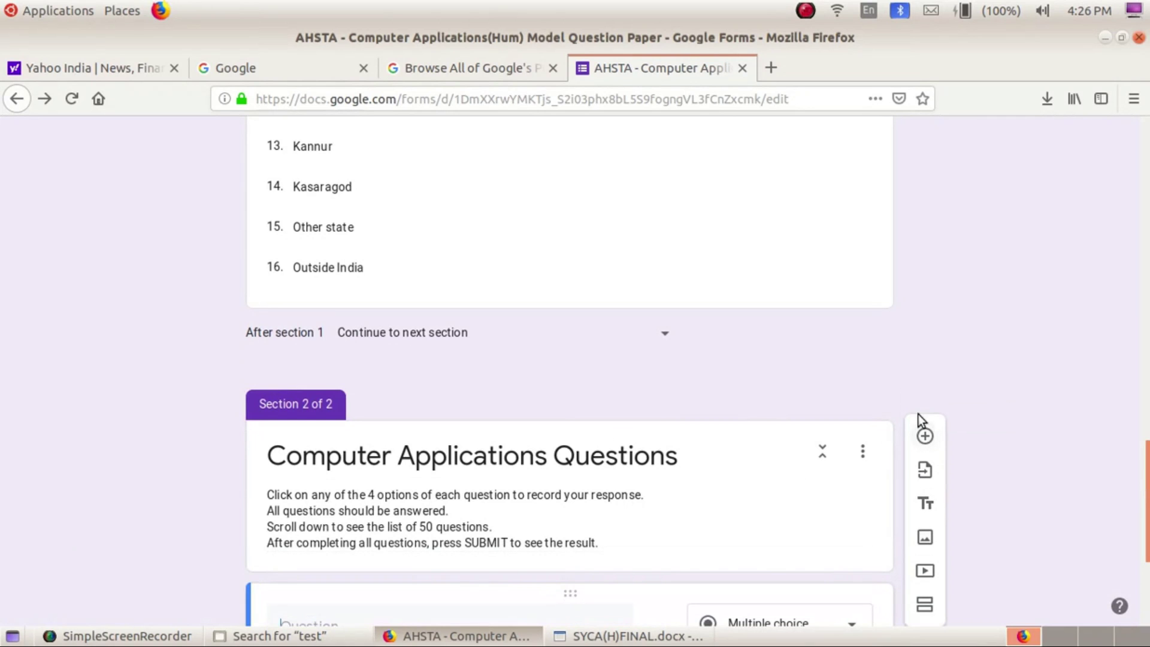
pyautogui.scroll(-4, 188, 465)
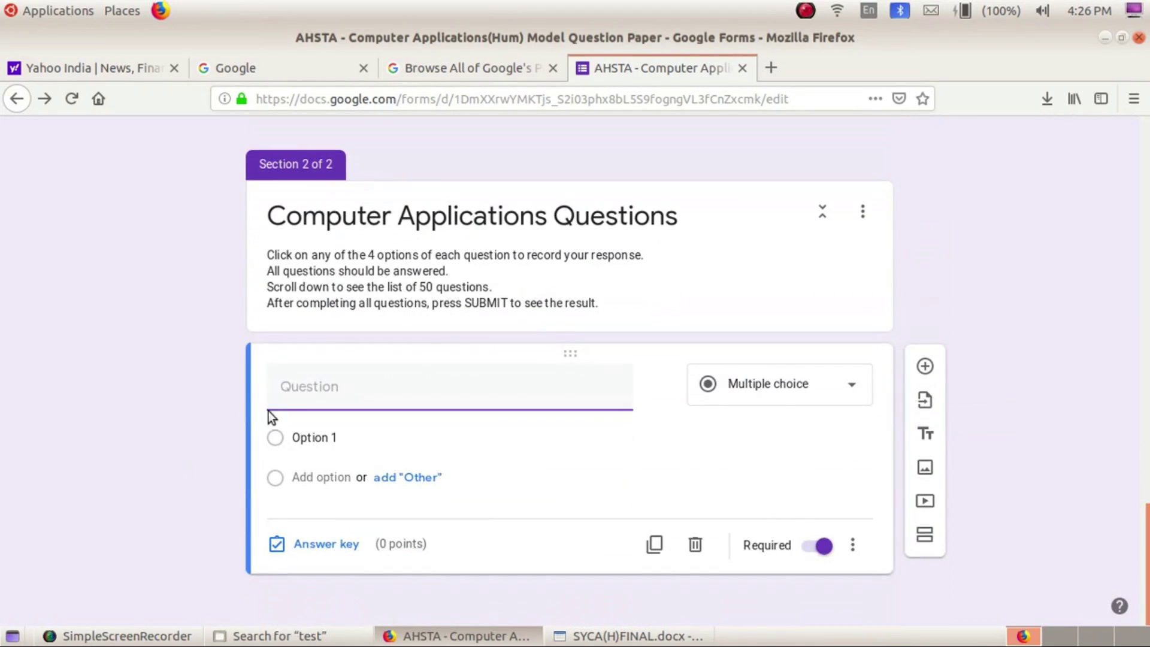
pyautogui.click(590, 633)
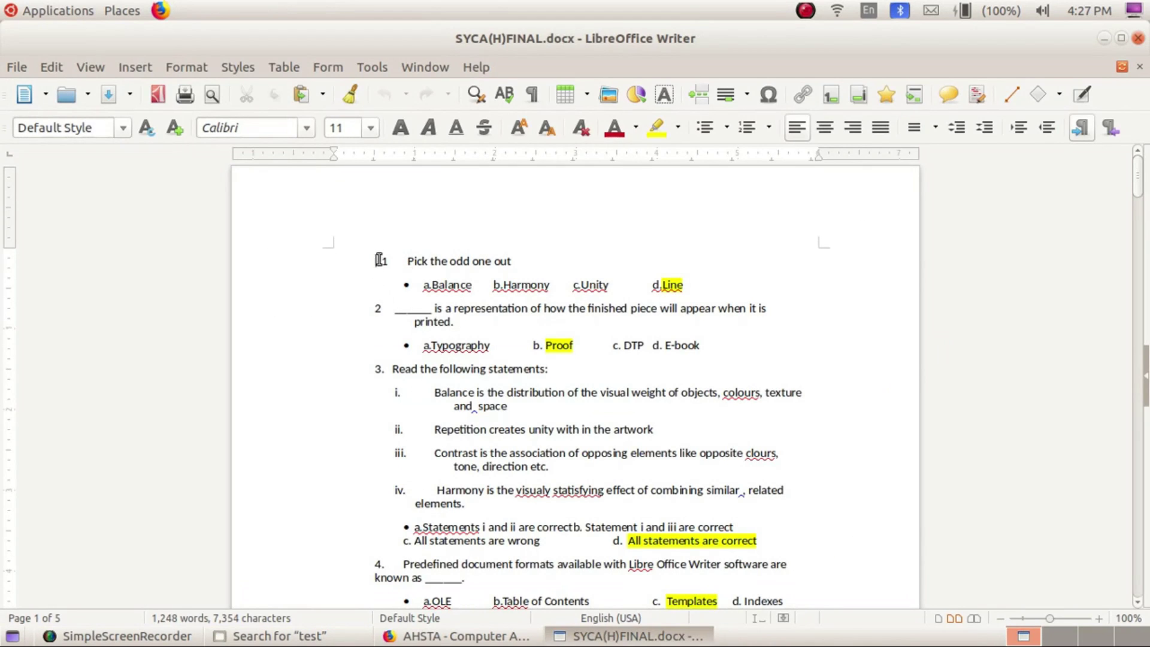
# Copy question 1, 'Pick the odd one out' with its options, from Writer back into the form
pyautogui.moveTo(378, 259); pyautogui.dragTo(711, 275)
pyautogui.rightClick(593, 273)
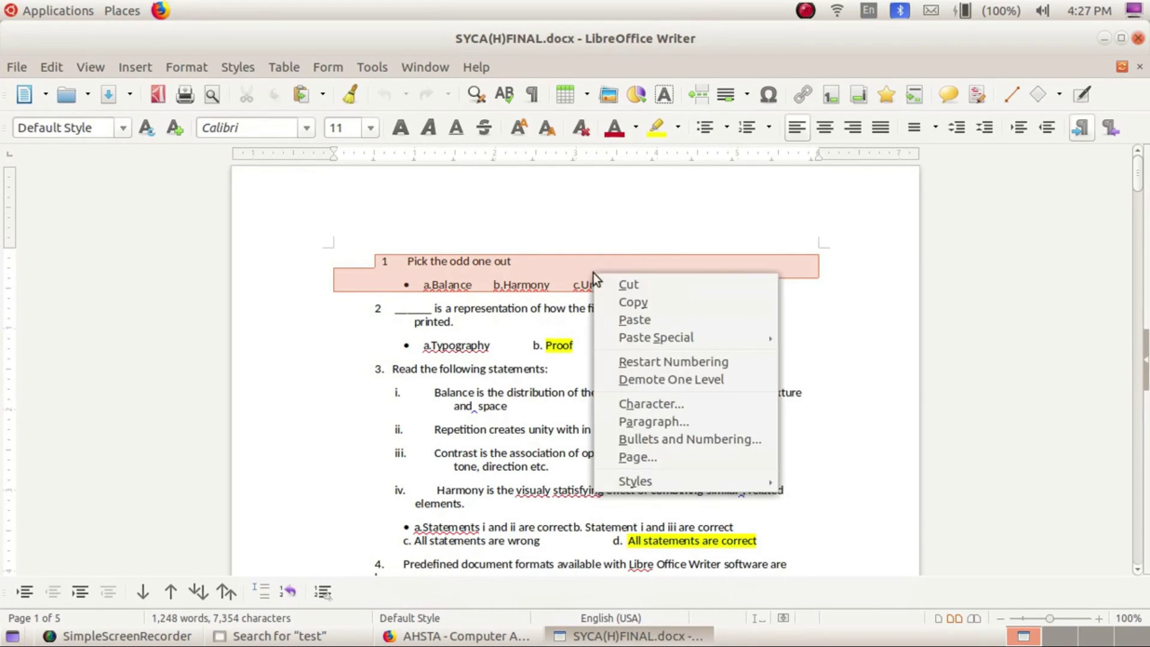
pyautogui.click(630, 301)
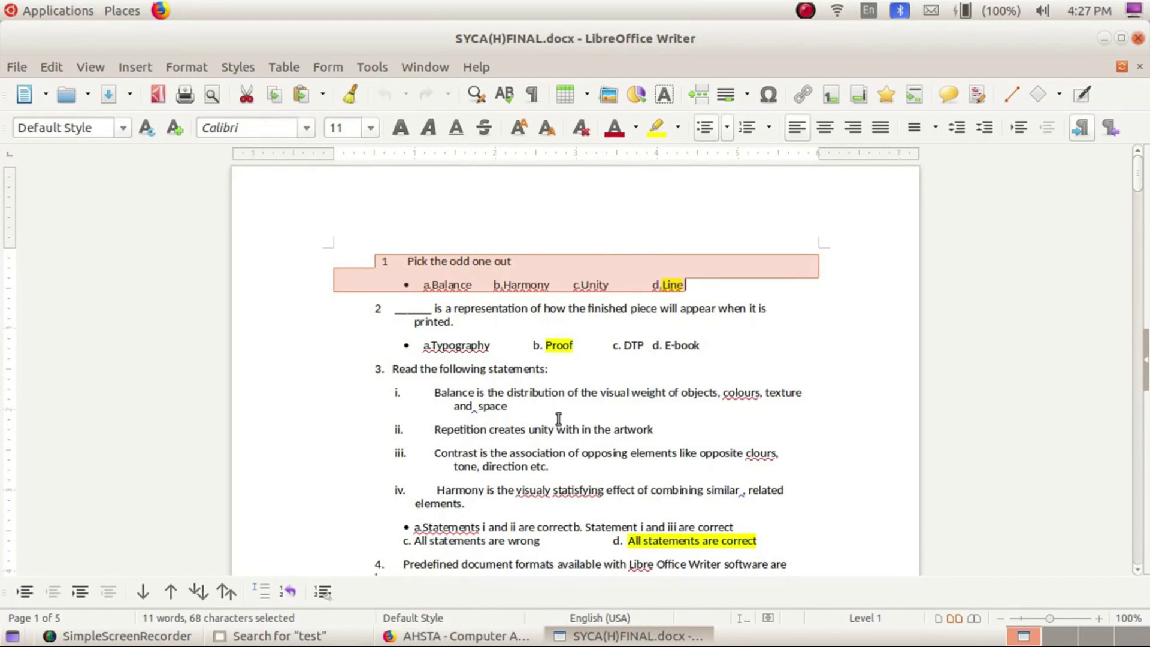
pyautogui.click(455, 636)
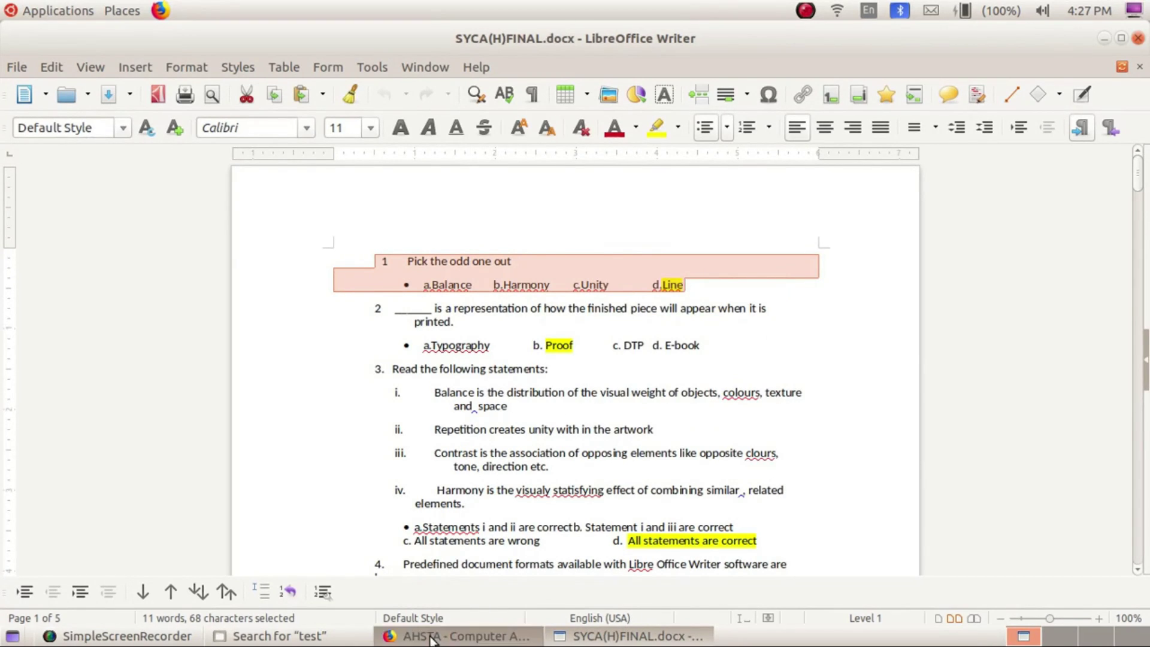
pyautogui.rightClick(313, 401)
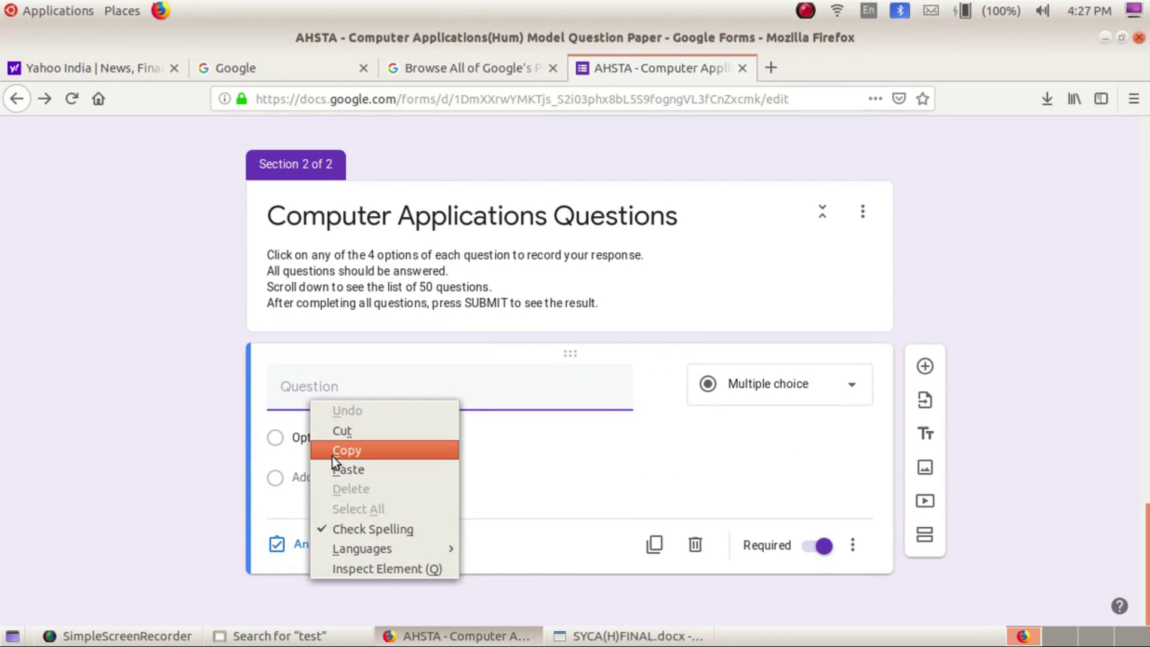
# Paste 'Pick the odd one out' as the question and move all four choices into Option 1
pyautogui.click(339, 471)
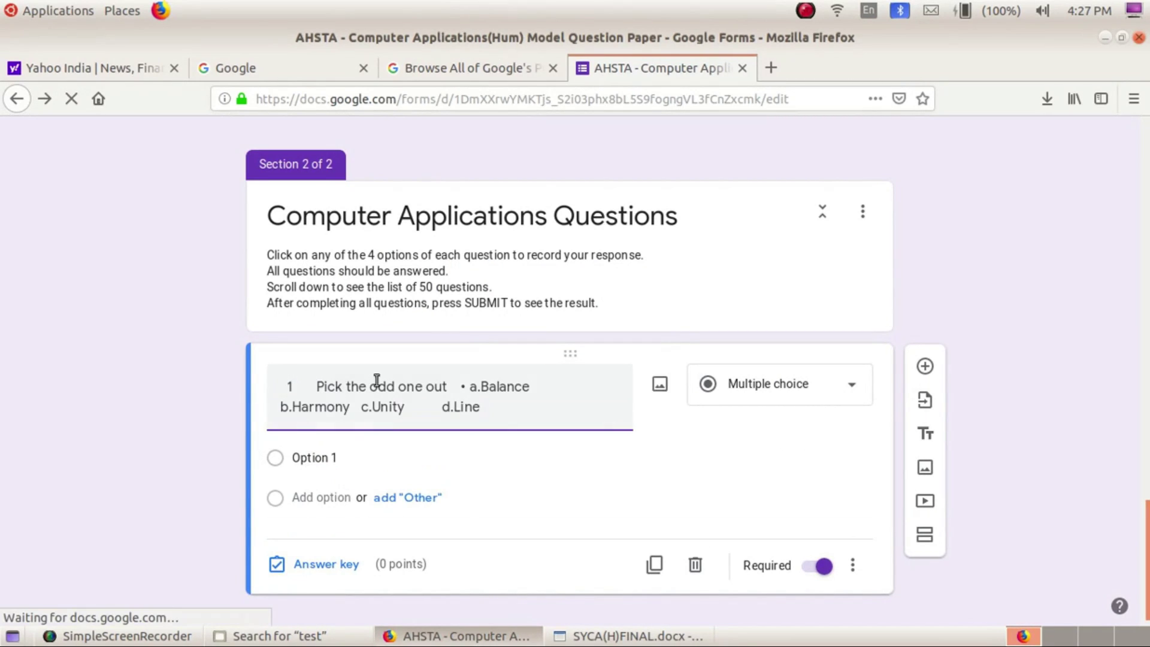
pyautogui.moveTo(456, 386); pyautogui.dragTo(522, 420)
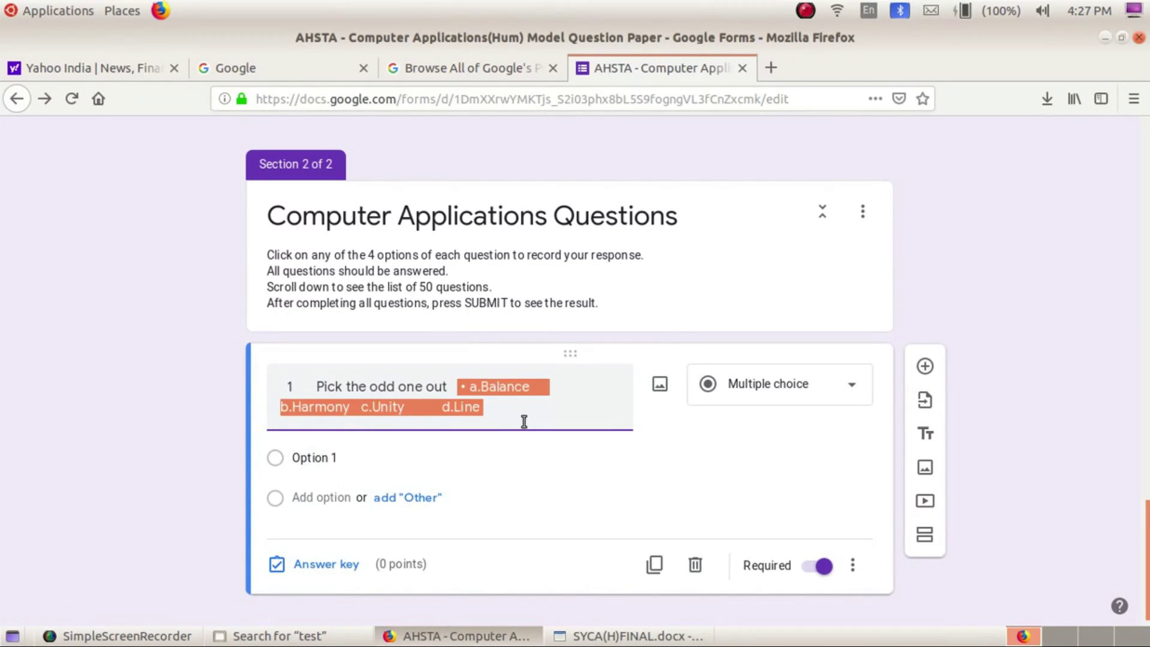
pyautogui.rightClick(485, 387)
pyautogui.click(502, 422)
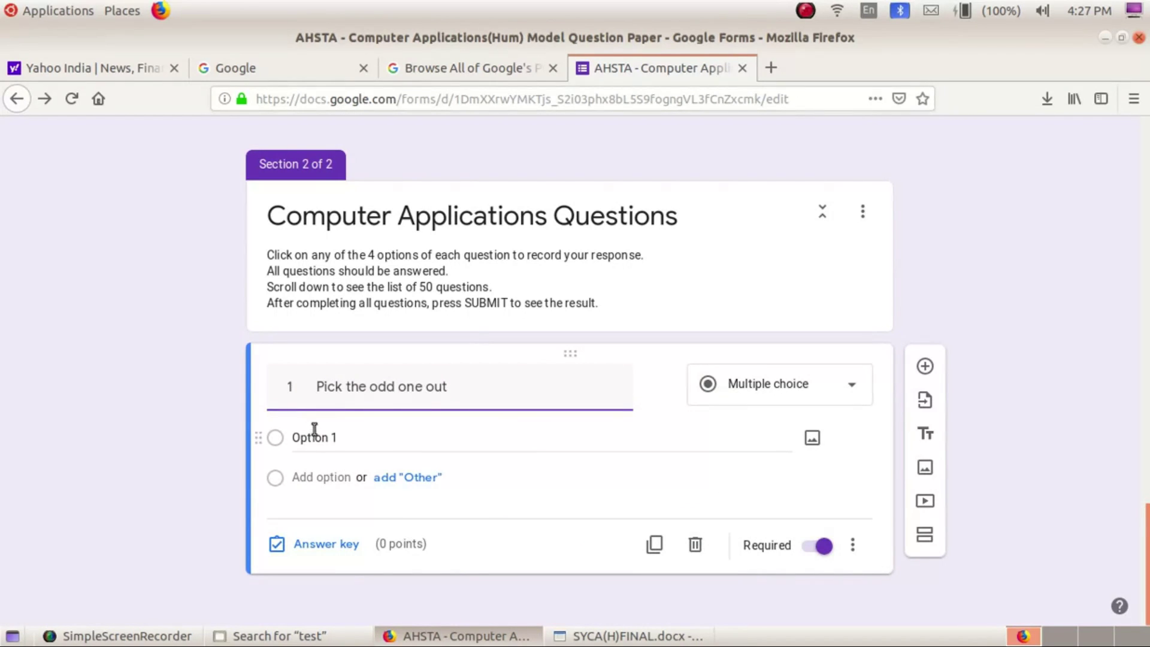
pyautogui.rightClick(315, 429)
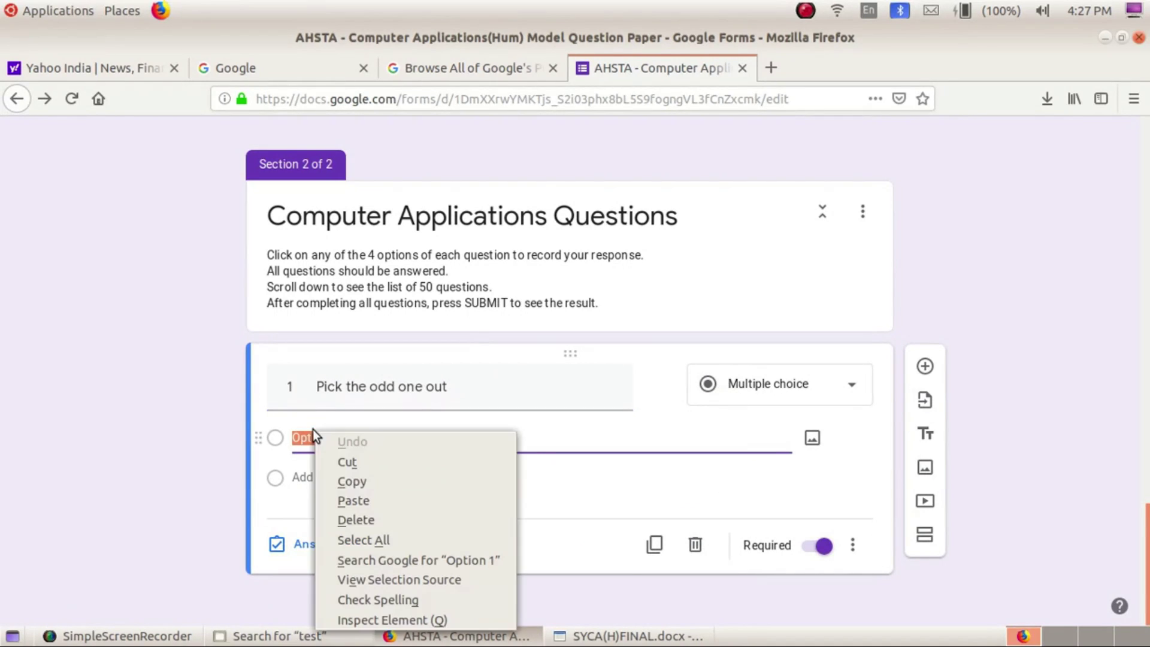
pyautogui.click(339, 500)
# Split b.Harmony and c.Unity off into their own second and third options
pyautogui.moveTo(369, 436); pyautogui.dragTo(601, 436)
pyautogui.rightClick(545, 457)
pyautogui.click(537, 477)
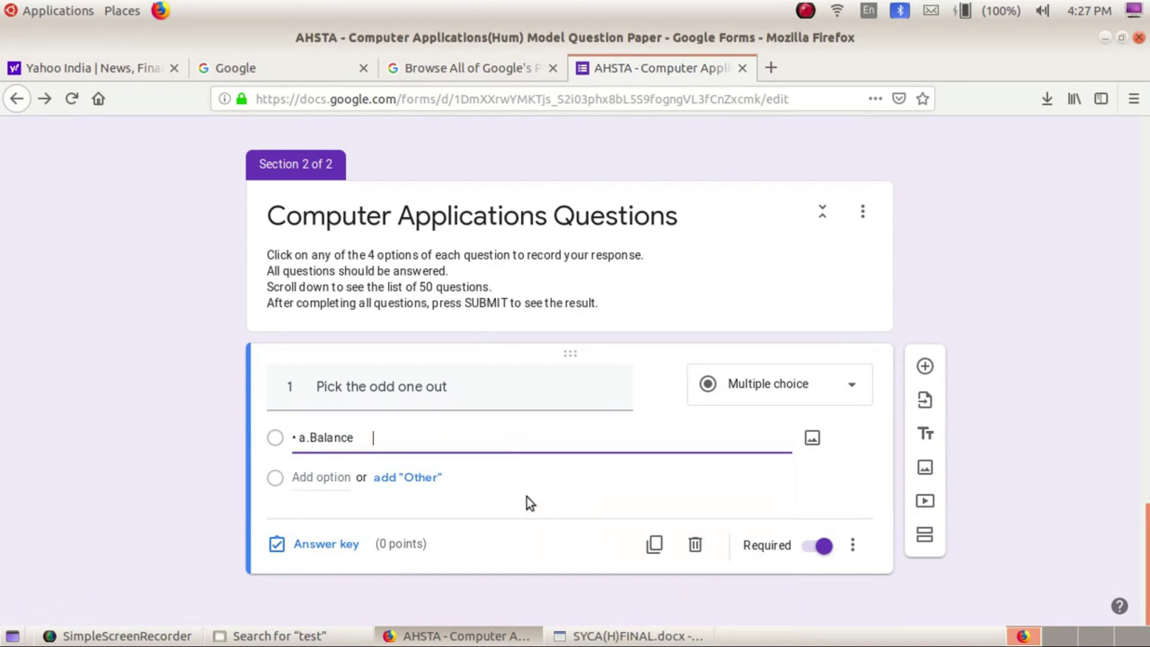
pyautogui.click(304, 477)
pyautogui.rightClick(305, 478)
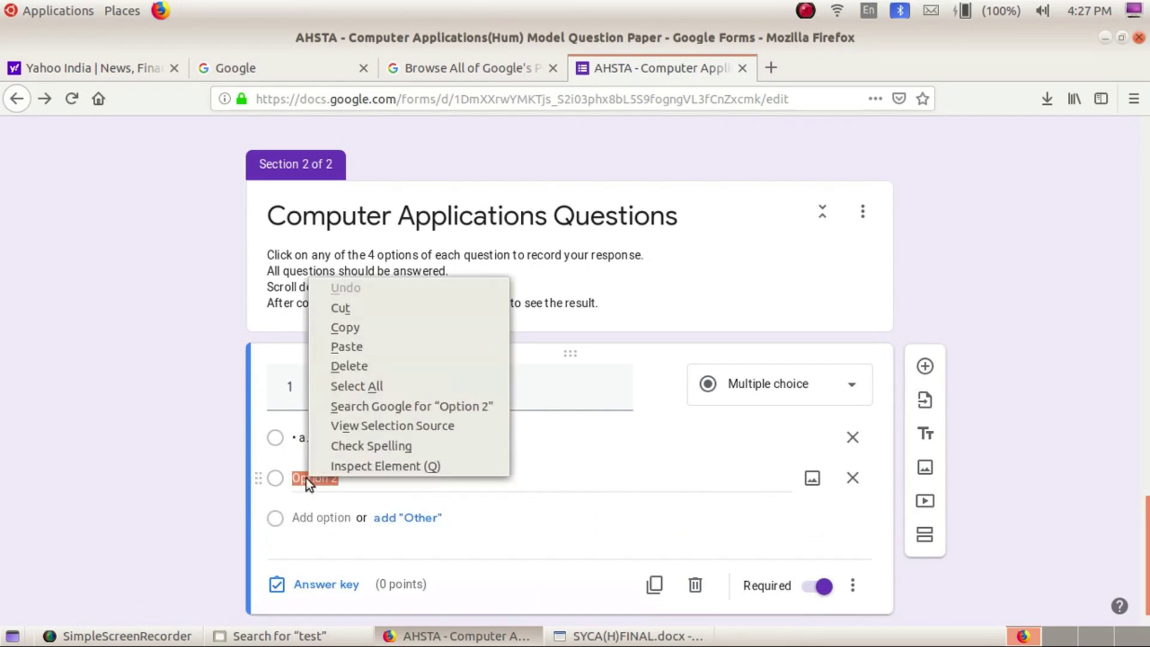
pyautogui.click(356, 345)
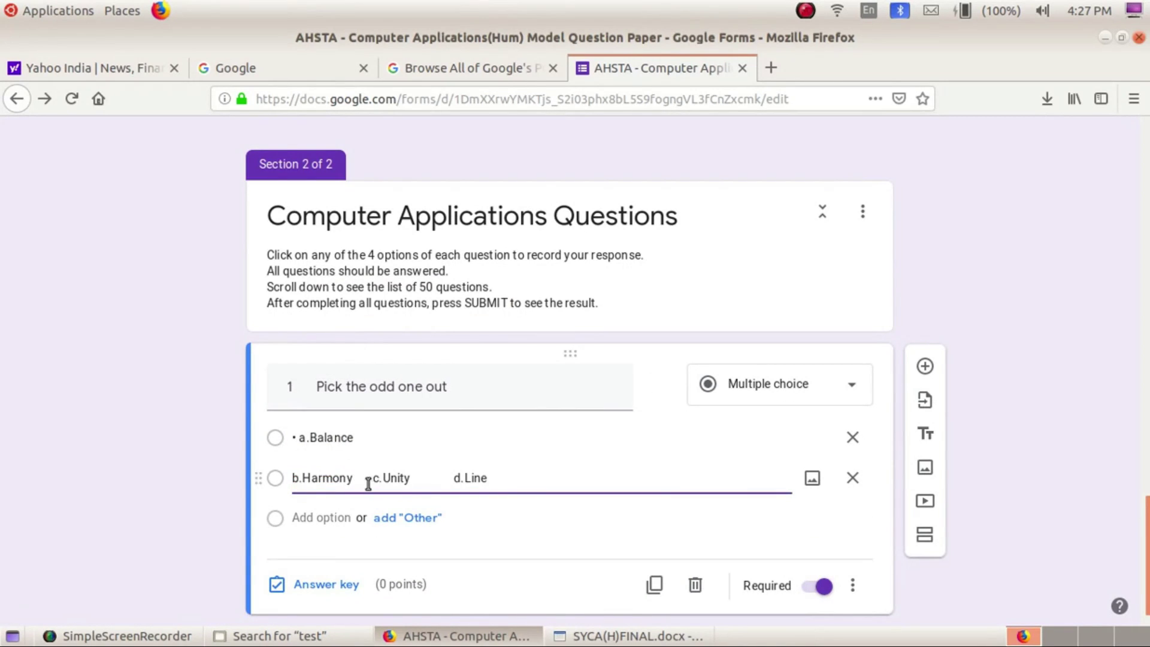
pyautogui.moveTo(369, 477); pyautogui.dragTo(292, 478)
pyautogui.keyDown('shift'); pyautogui.click(531, 473); pyautogui.keyUp('shift')
pyautogui.rightClick(424, 476)
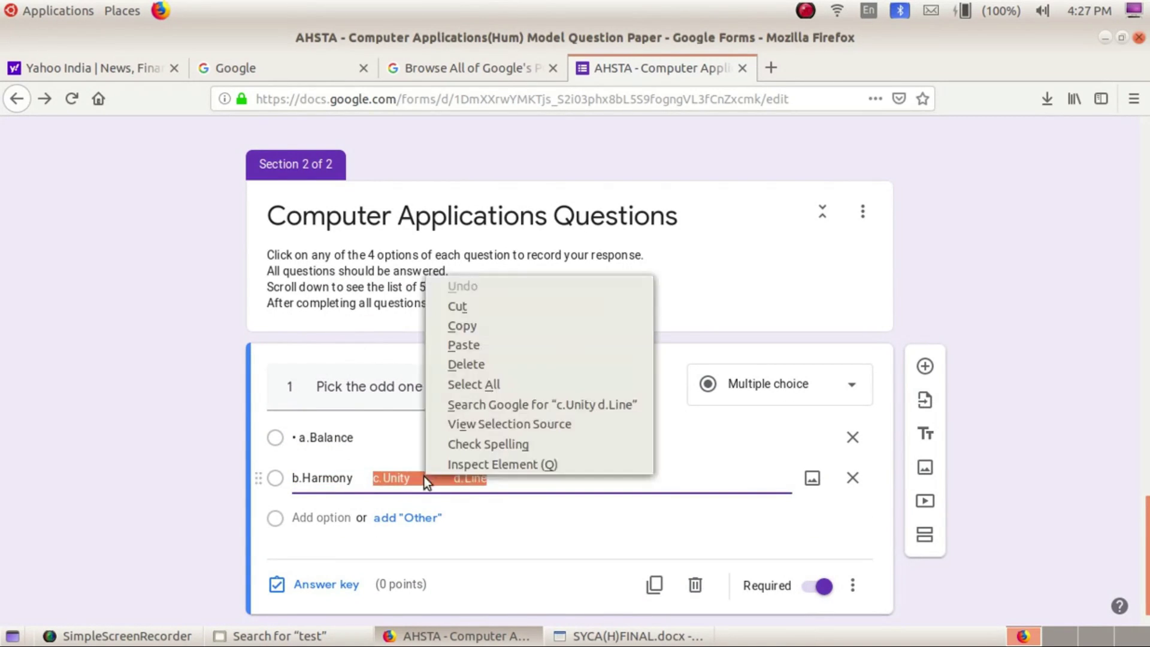
pyautogui.click(474, 306)
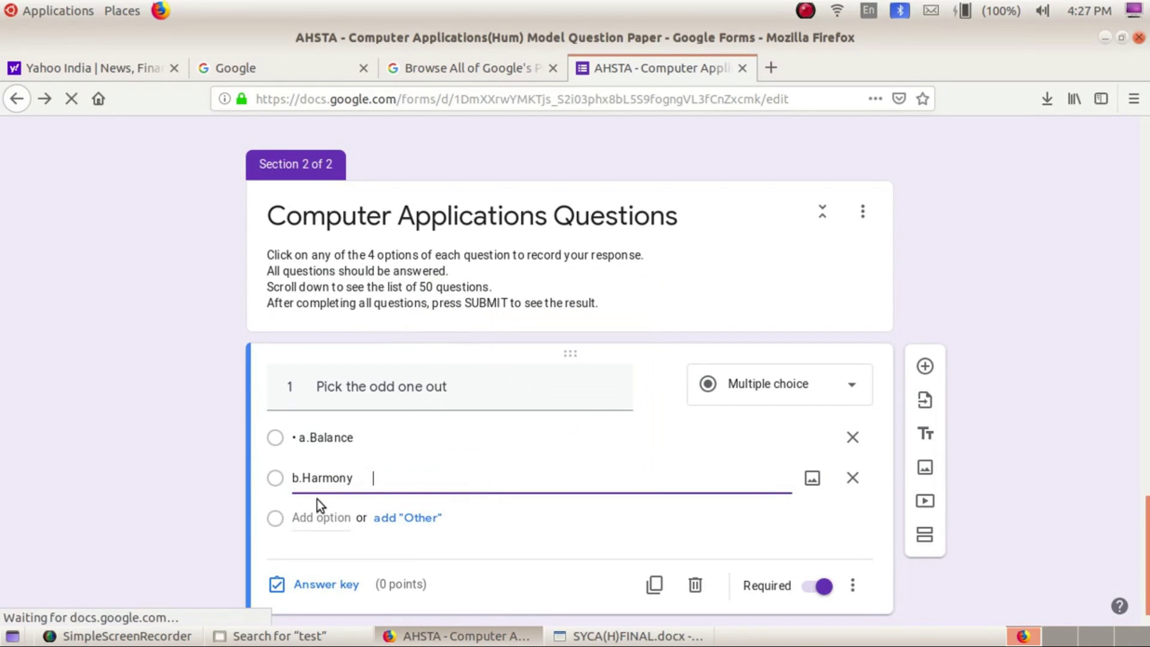
pyautogui.rightClick(311, 515)
pyautogui.click(333, 383)
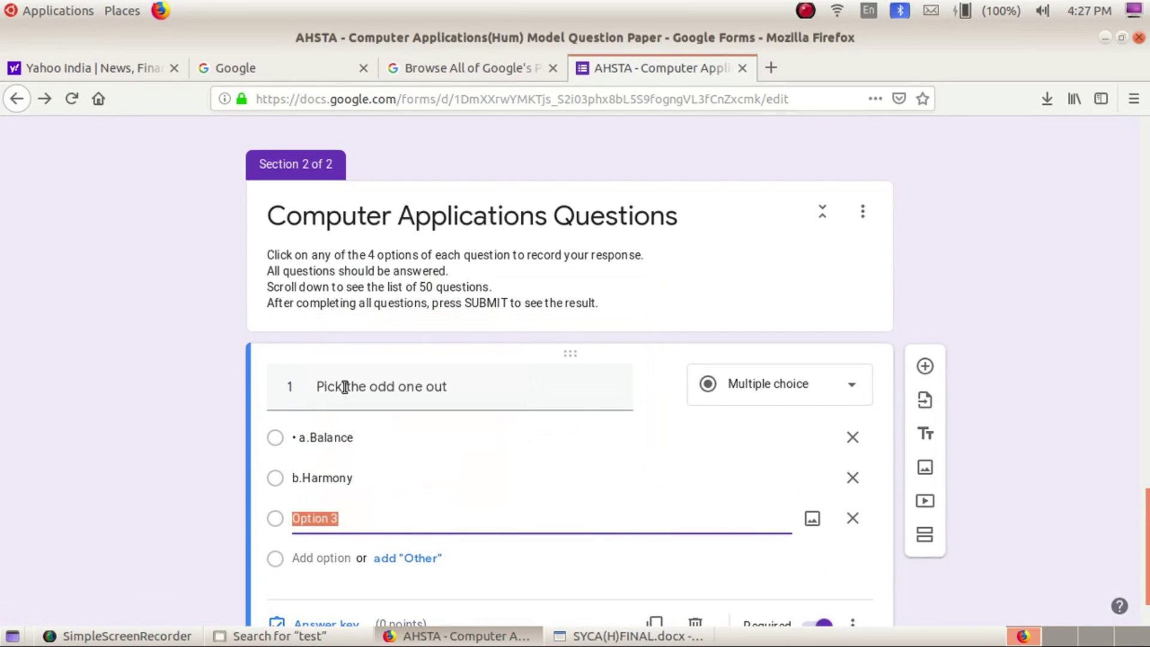
# Move d.Line out of the third option into a new fourth option
pyautogui.scroll(-2, 345, 386)
pyautogui.moveTo(370, 435); pyautogui.dragTo(463, 440)
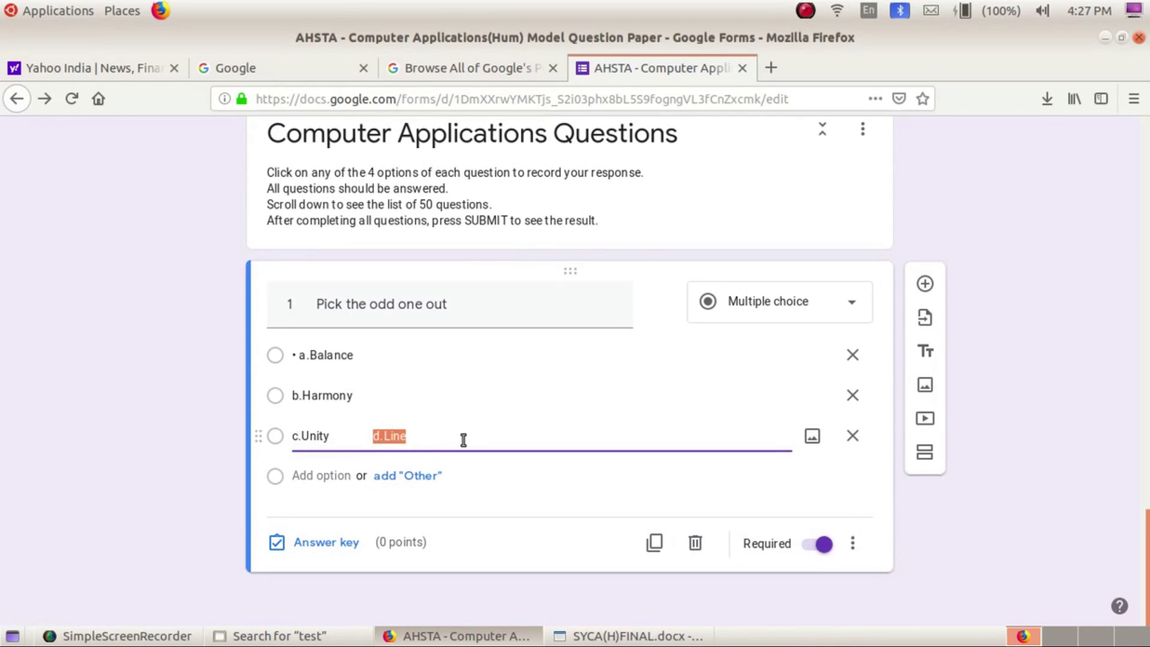
pyautogui.rightClick(389, 435)
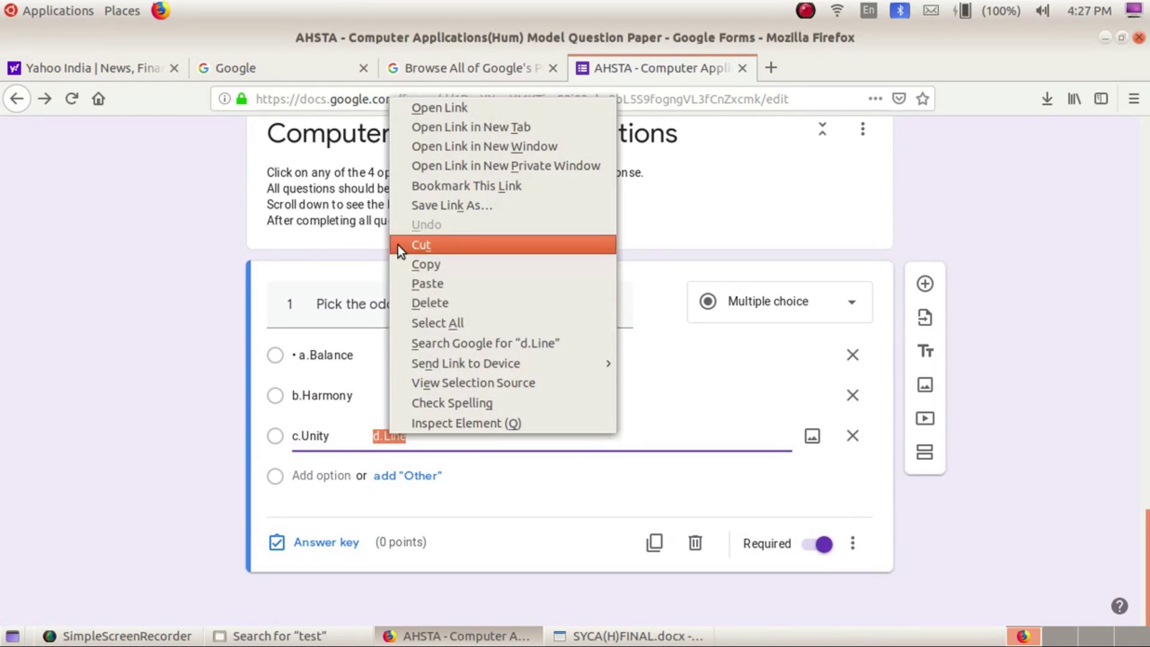
pyautogui.click(465, 244)
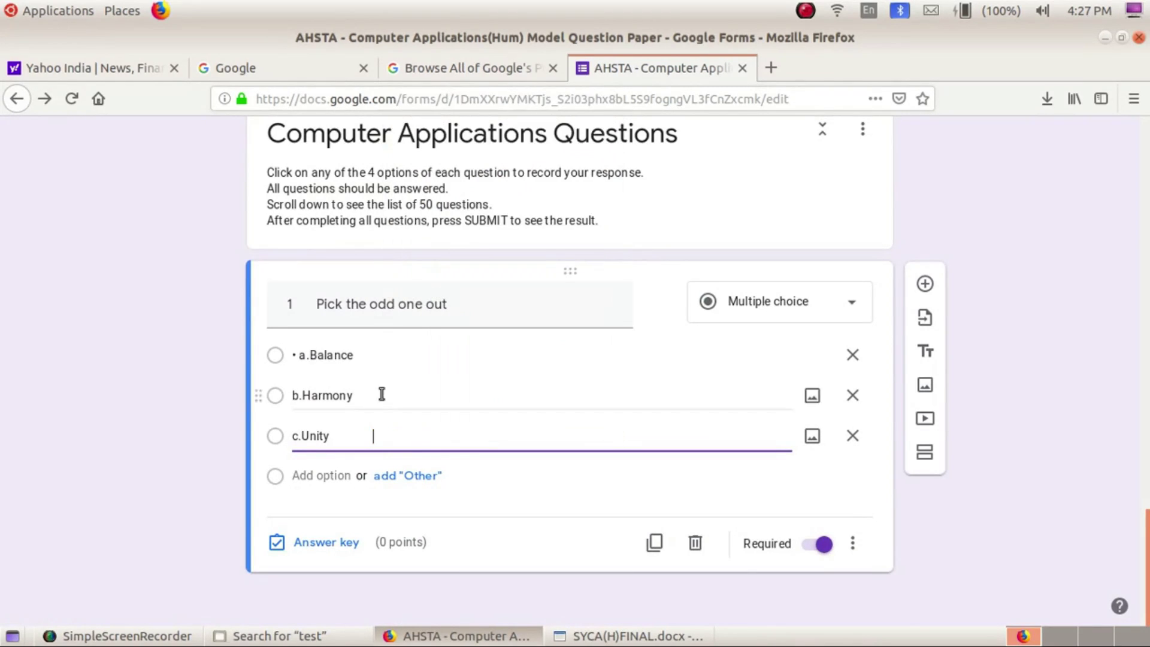
pyautogui.click(304, 473)
pyautogui.rightClick(304, 472)
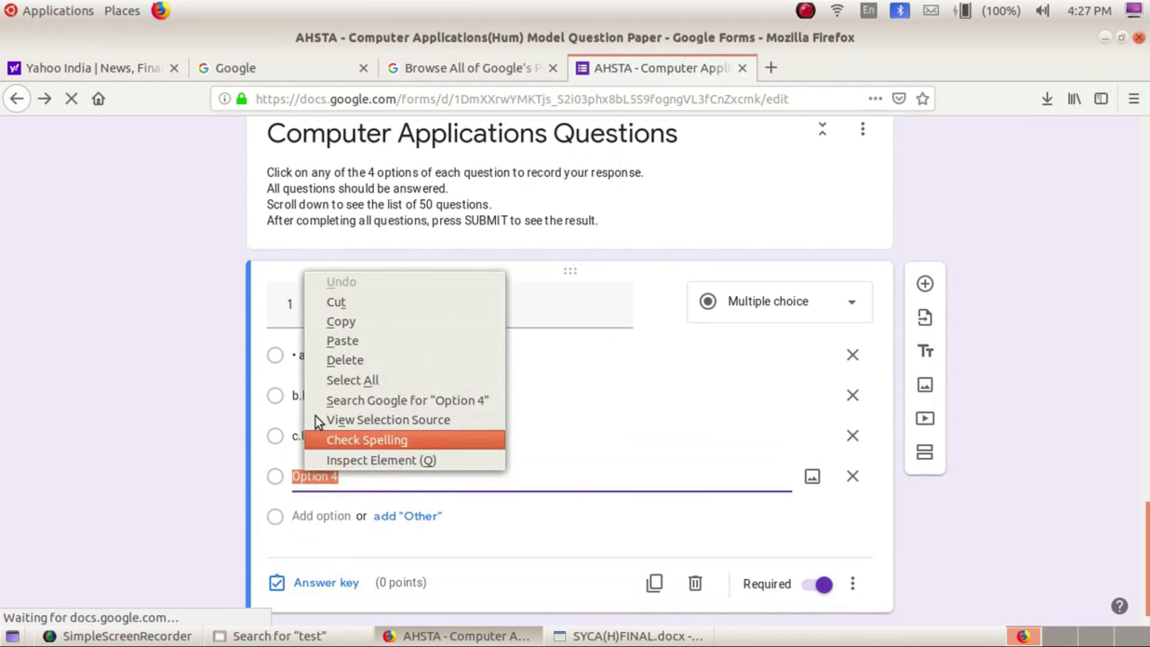
pyautogui.click(339, 345)
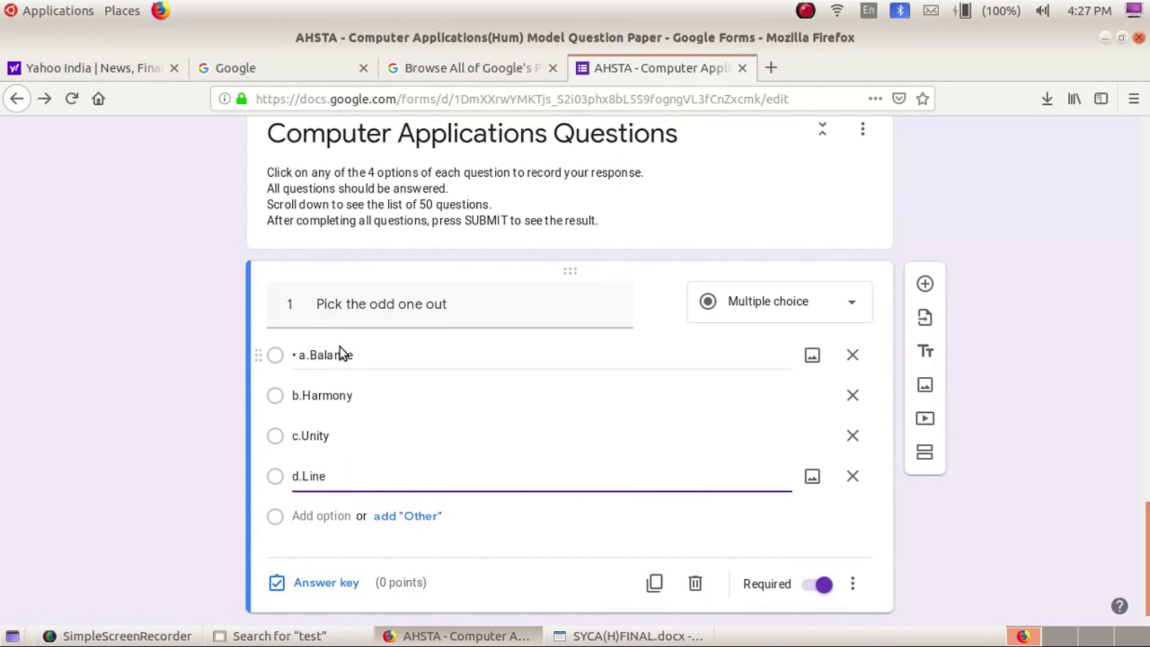
pyautogui.scroll(-1, 420, 425)
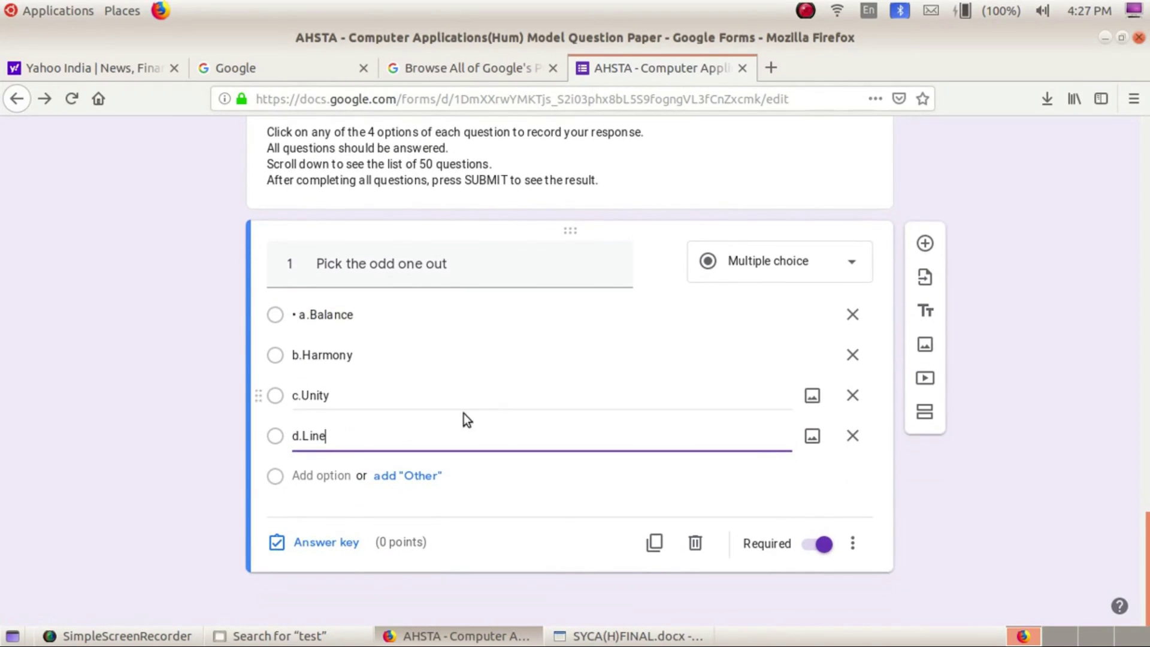
# Remove the 'a.' and 'b.' prefixes so the first two options read Balance and Harmony
pyautogui.click(313, 314)
pyautogui.click(310, 314)
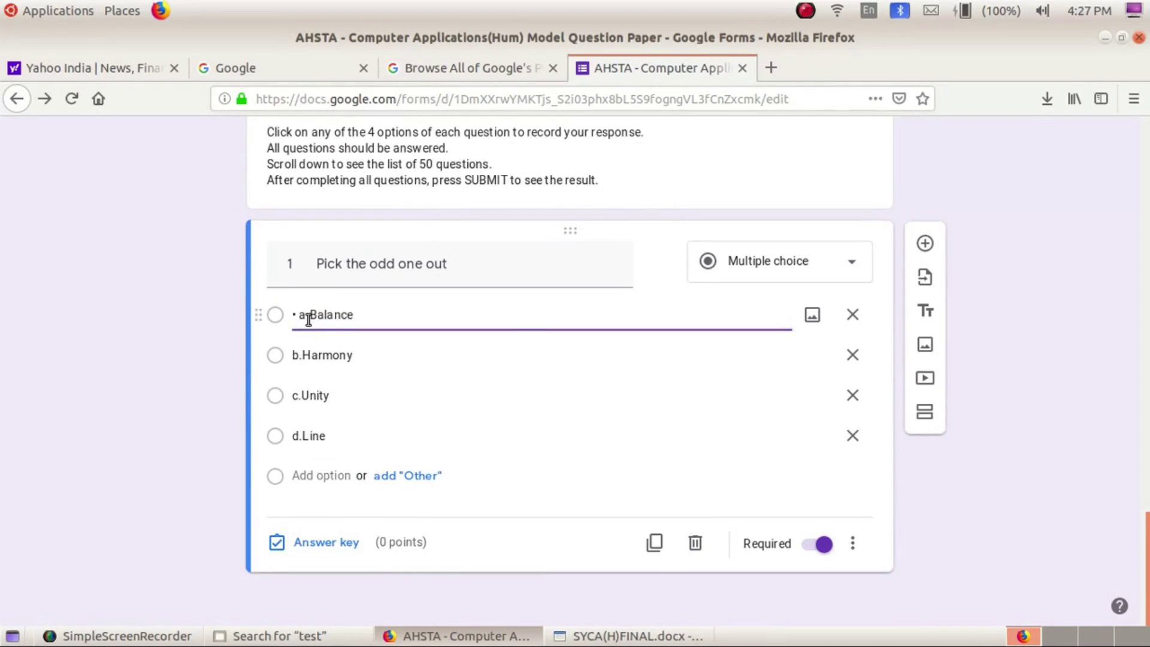
pyautogui.press('BackSpace')
pyautogui.press('BackSpace')
pyautogui.press('BackSpace')
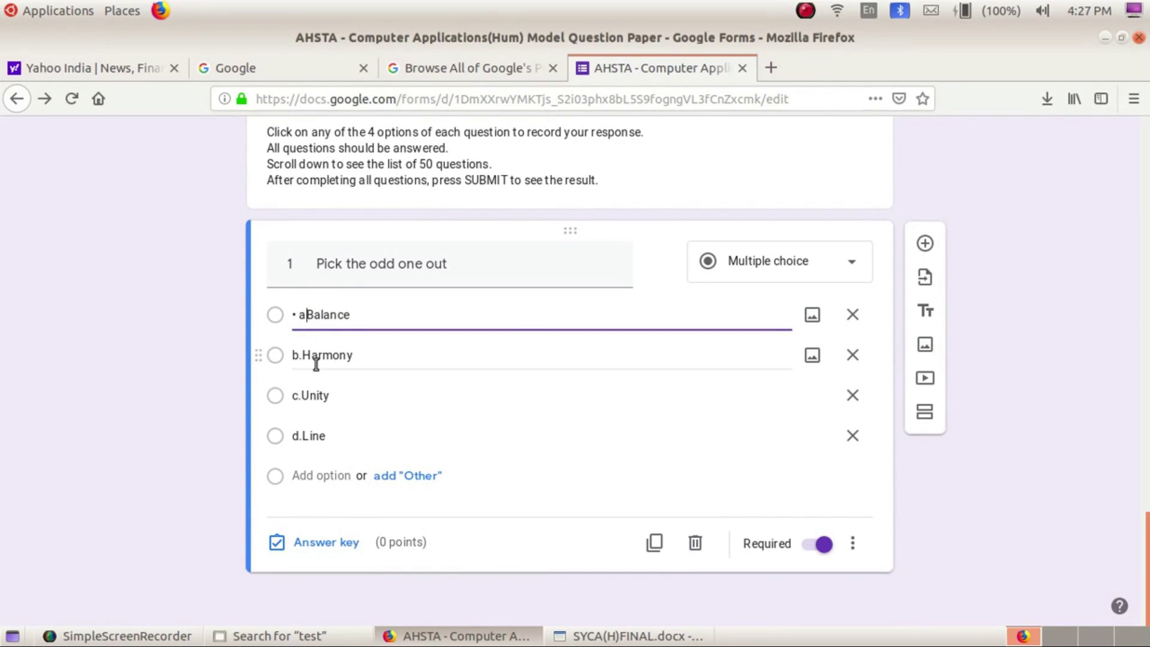
pyautogui.click(309, 362)
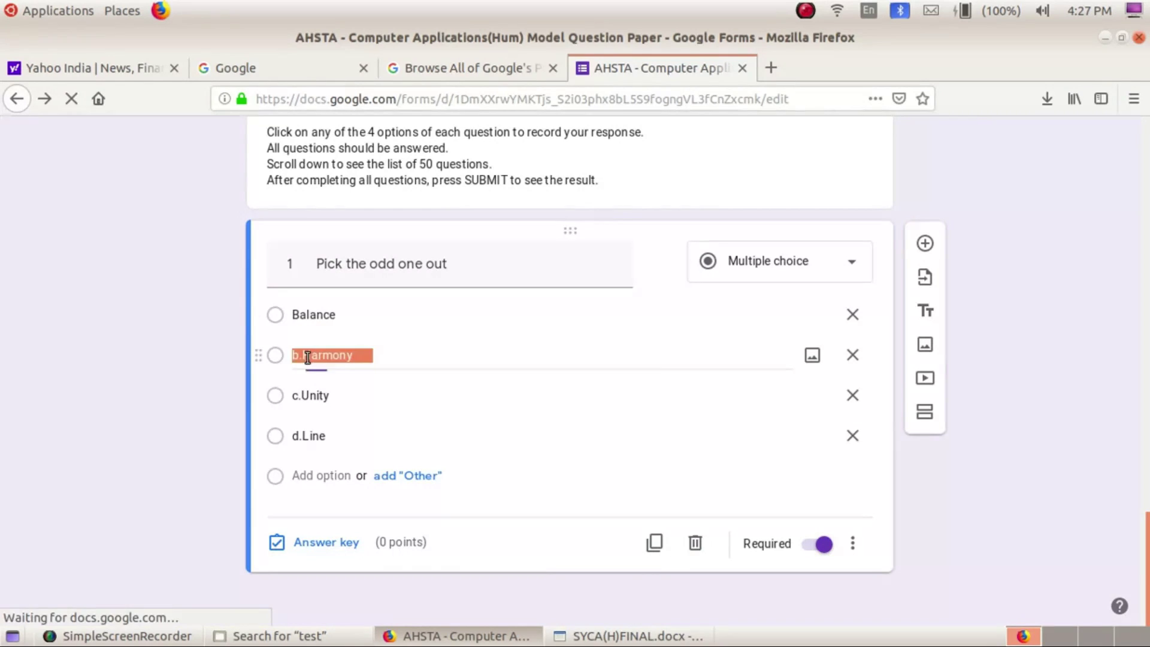
pyautogui.click(303, 358)
pyautogui.press('BackSpace')
pyautogui.press('BackSpace')
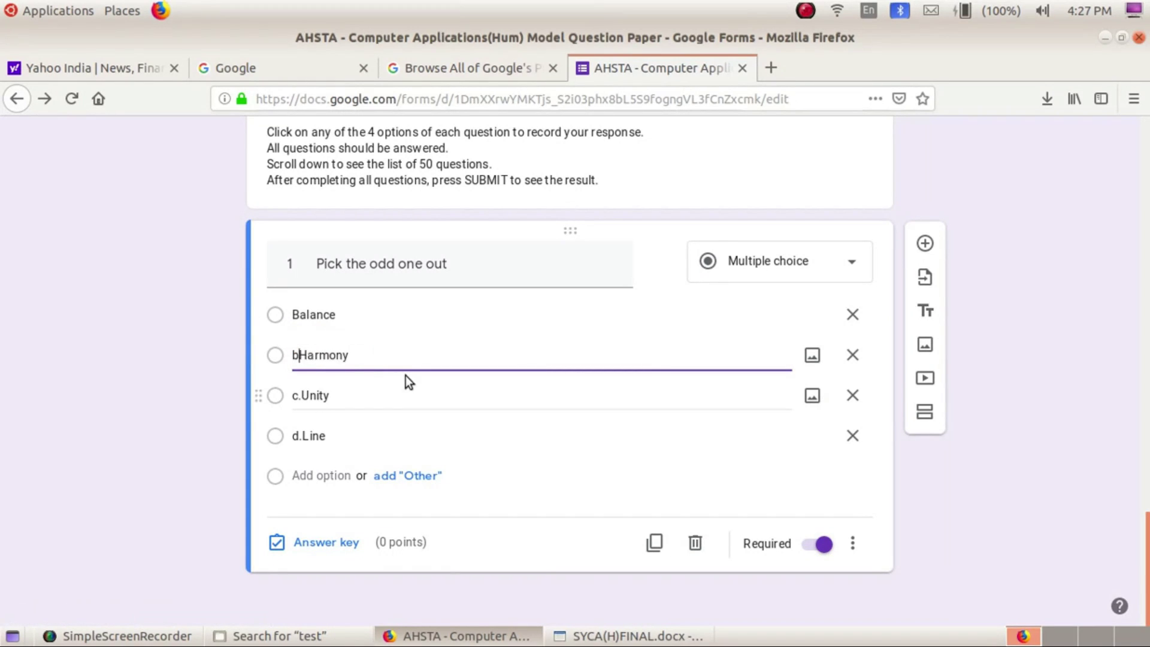
# Remove the 'c.' and 'd.' prefixes from Unity and Line, then open the answer key
pyautogui.doubleClick(302, 396)
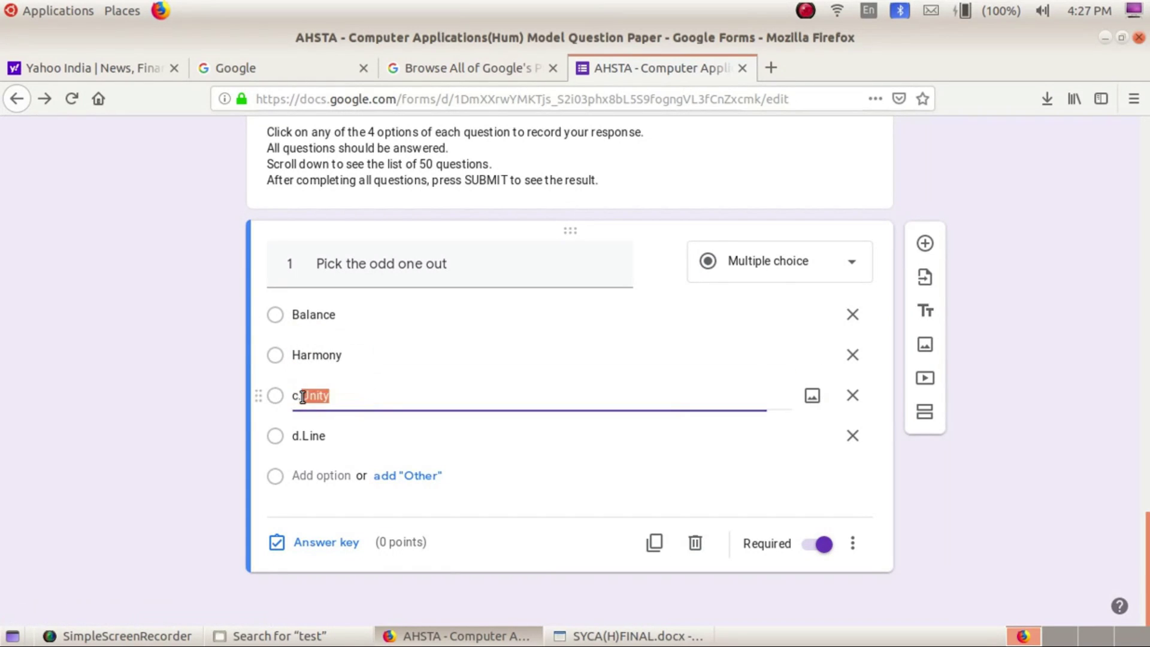
pyautogui.click(303, 396)
pyautogui.press('BackSpace')
pyautogui.press('BackSpace')
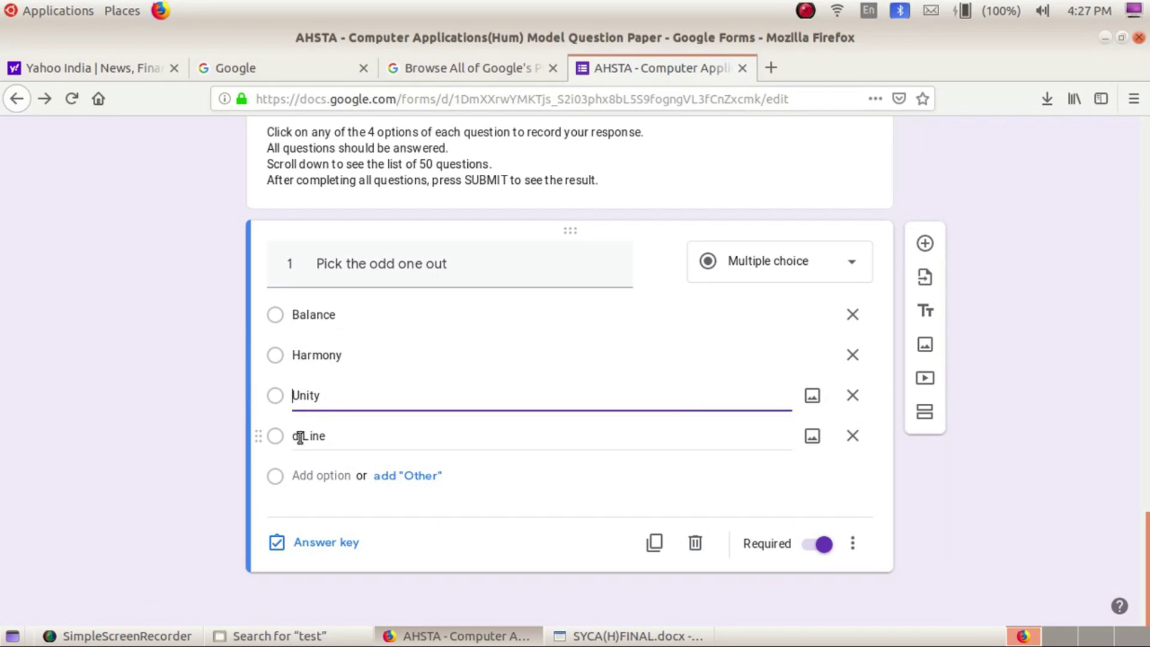
pyautogui.doubleClick(303, 436)
pyautogui.click(302, 436)
pyautogui.press('BackSpace')
pyautogui.press('BackSpace')
pyautogui.click(311, 542)
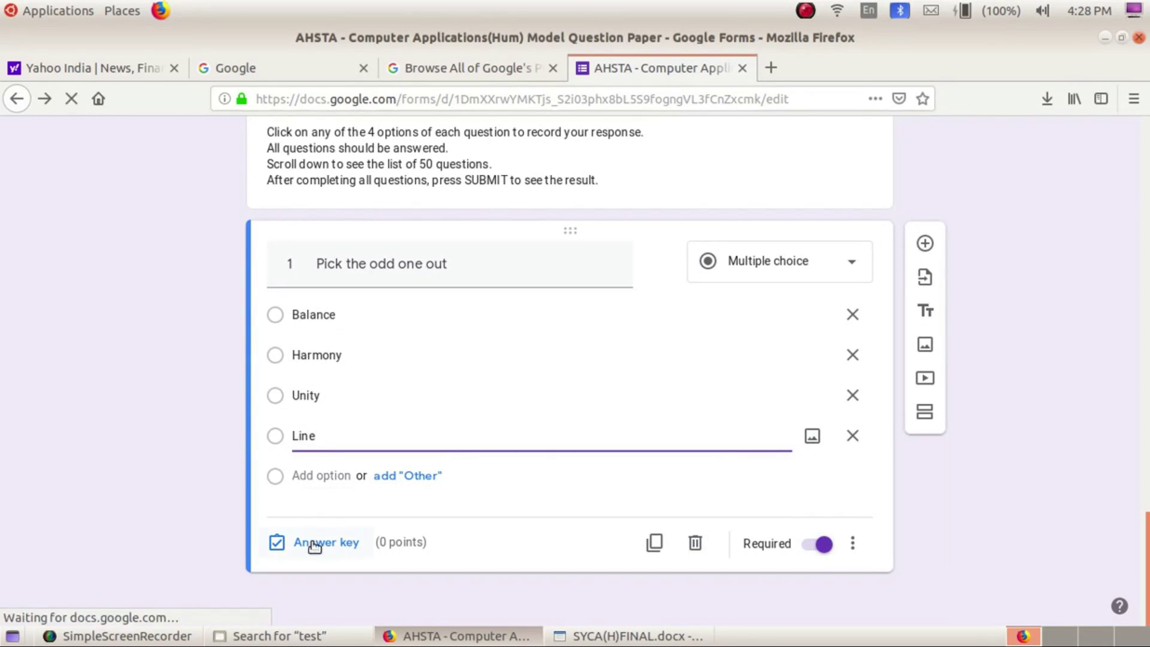
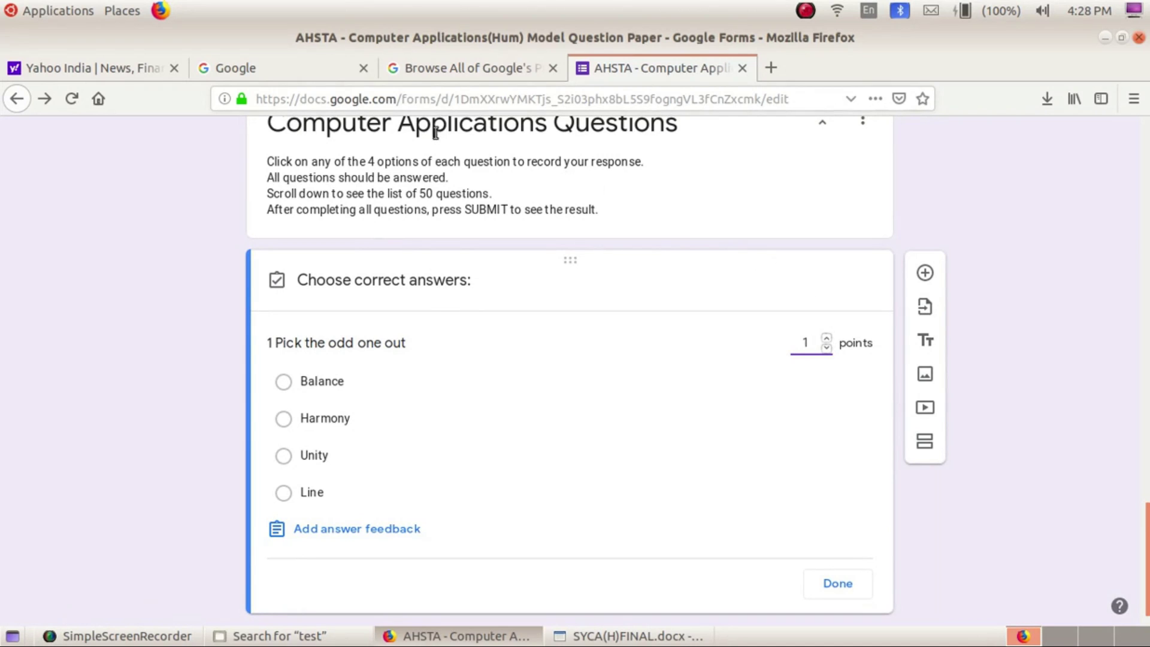
# Key Line as question 1's correct answer worth 1 point, and add a new blank question
pyautogui.click(595, 635)
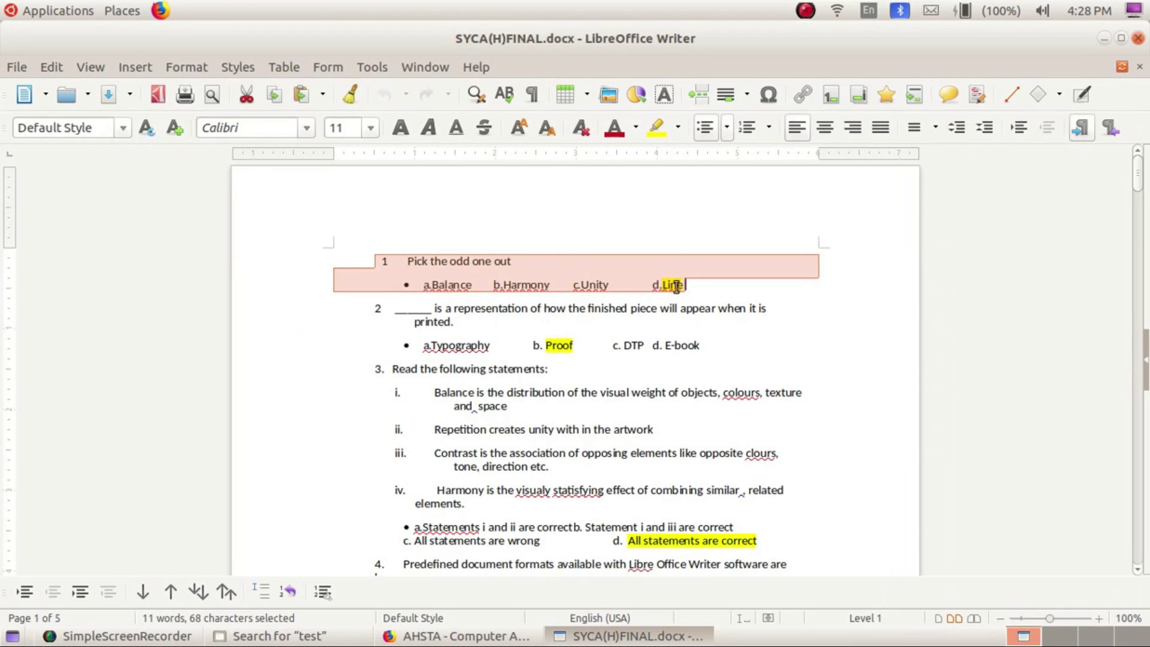
pyautogui.click(383, 637)
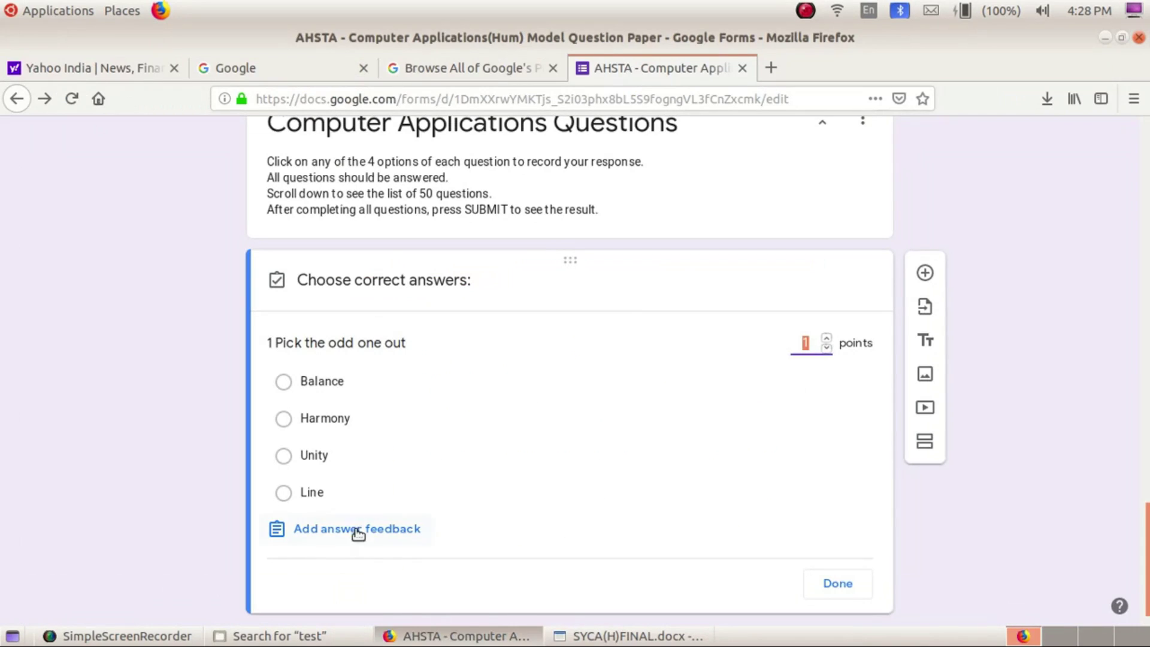
pyautogui.click(283, 493)
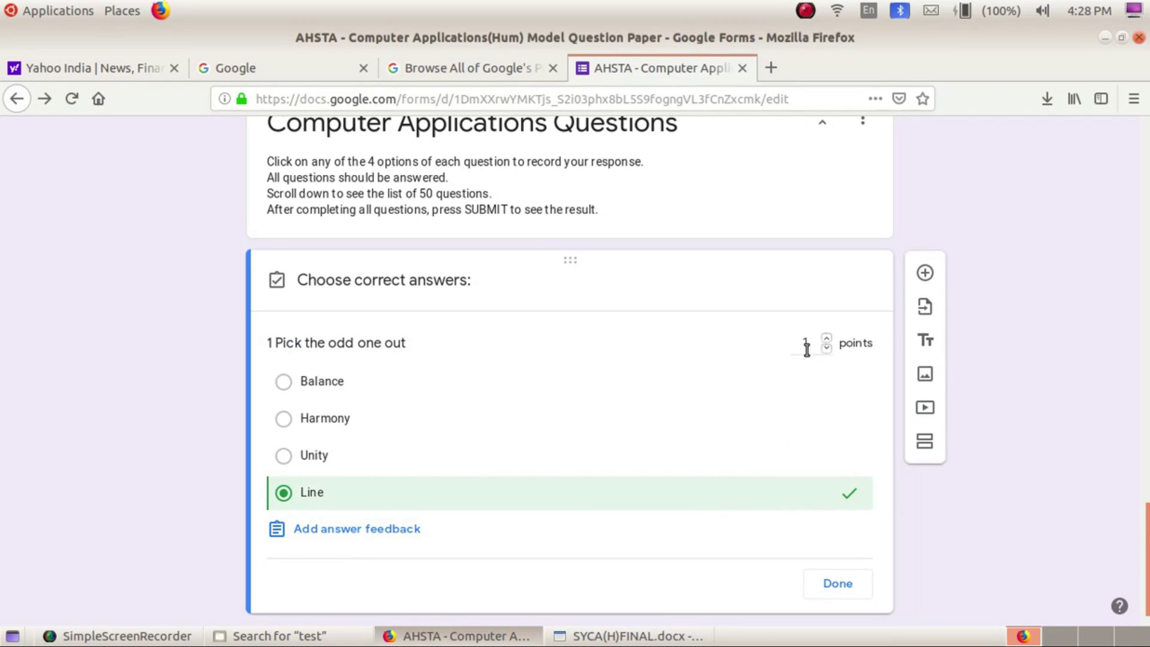
pyautogui.doubleClick(830, 337)
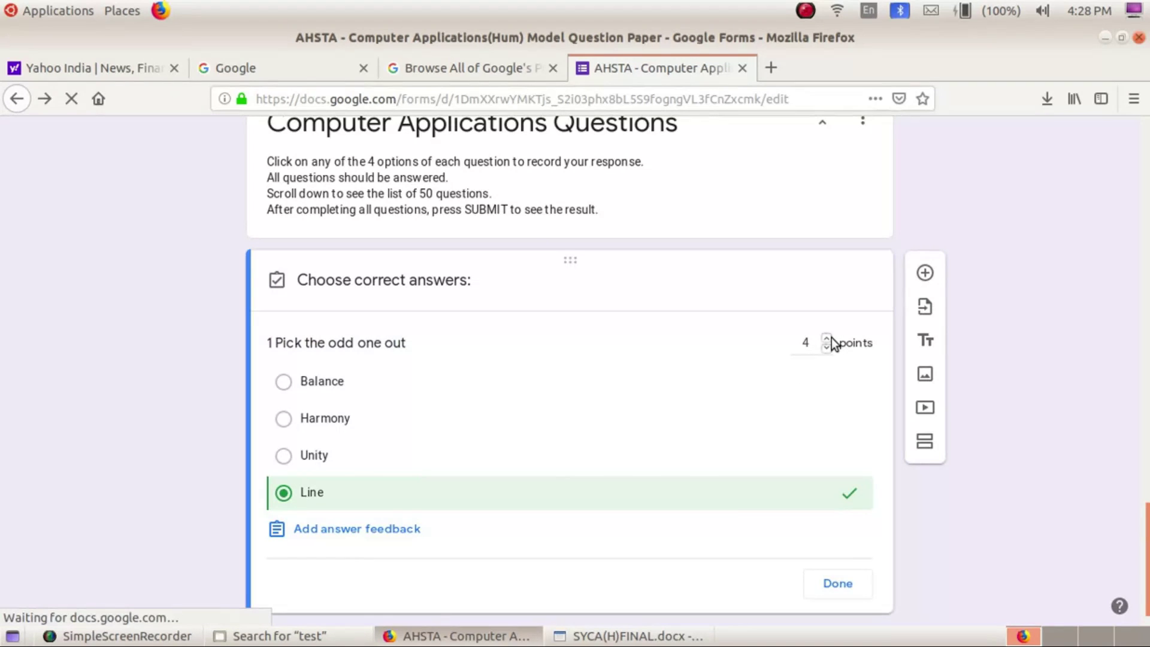
pyautogui.doubleClick(825, 347)
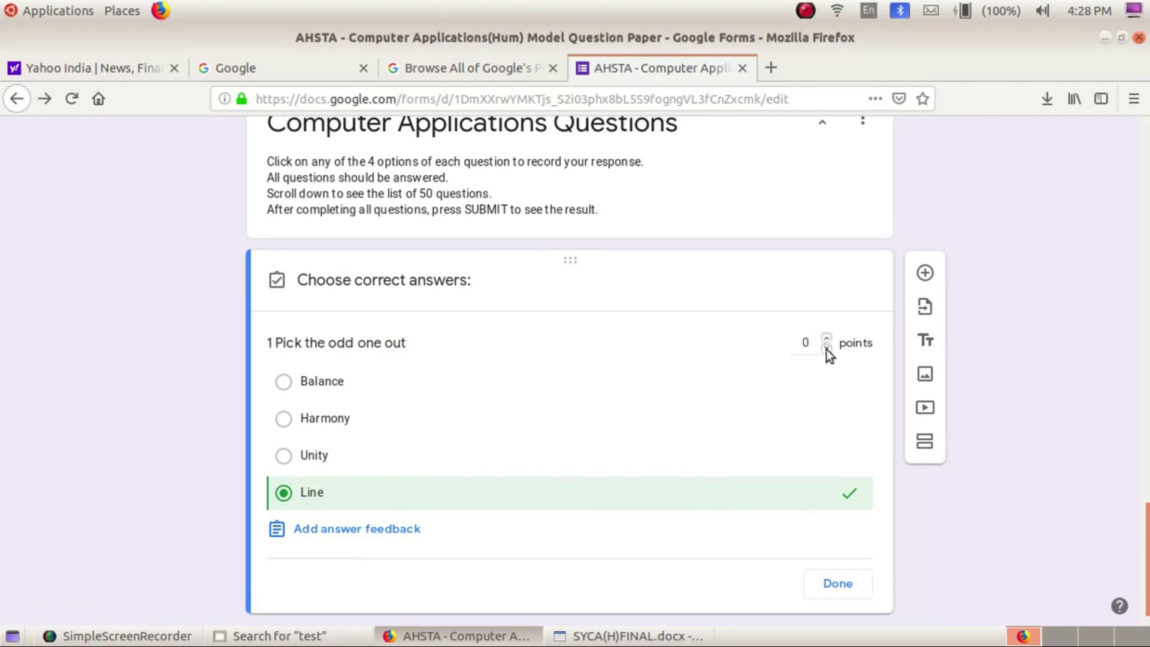
pyautogui.click(826, 338)
pyautogui.scroll(-1, 829, 386)
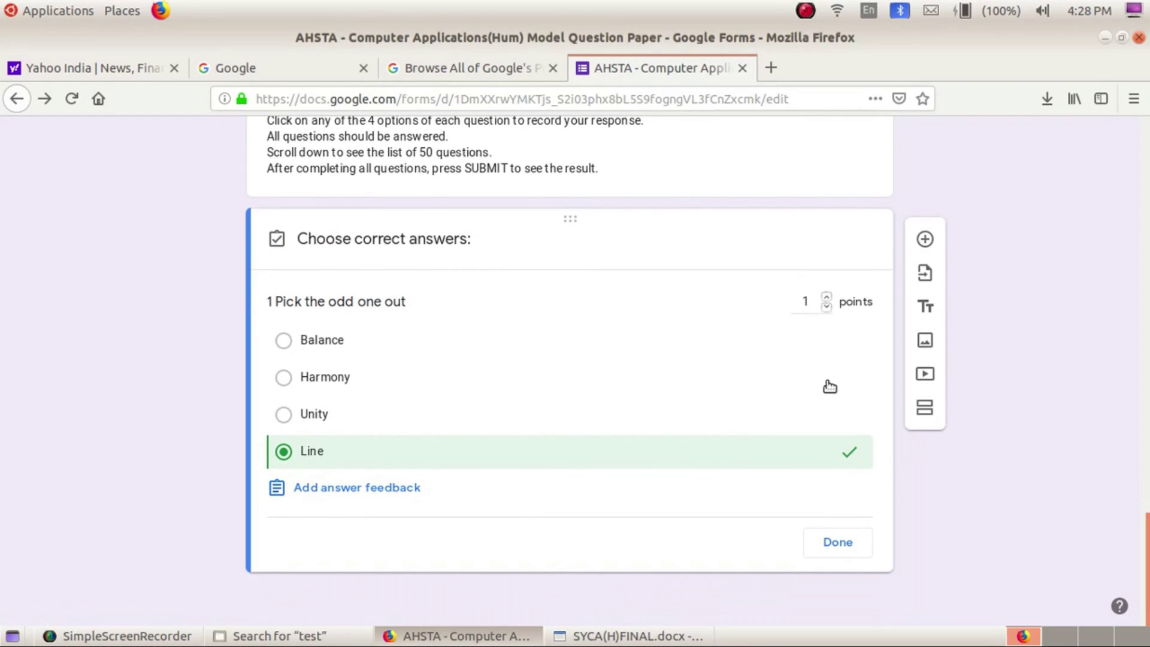
pyautogui.click(372, 494)
pyautogui.click(838, 547)
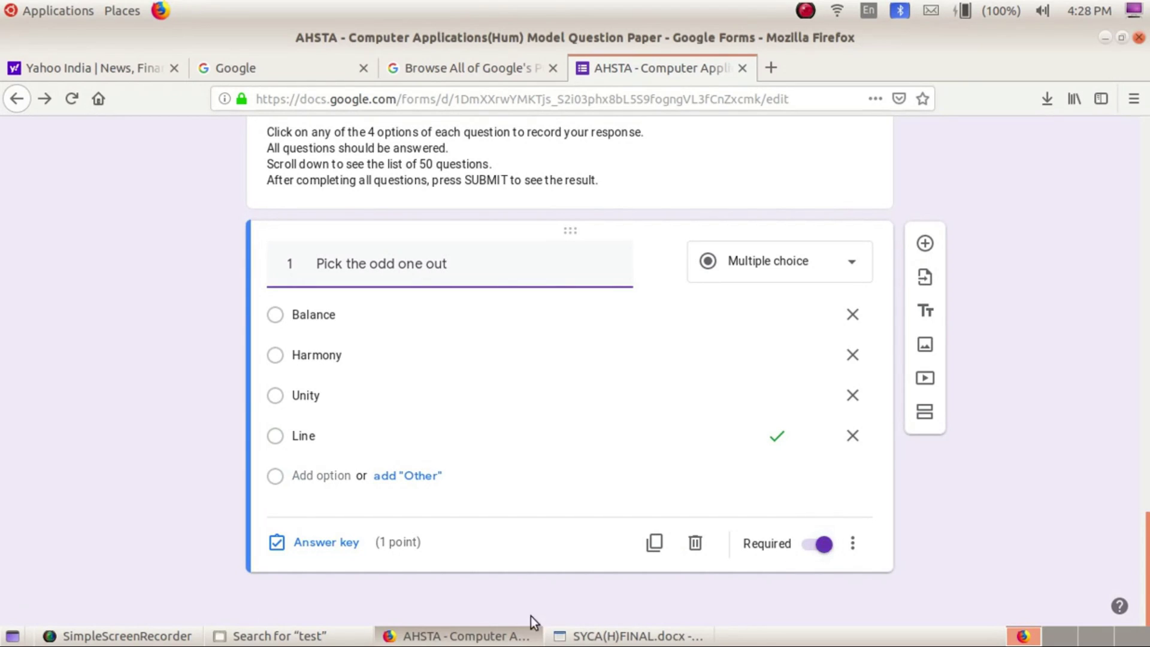
pyautogui.click(922, 244)
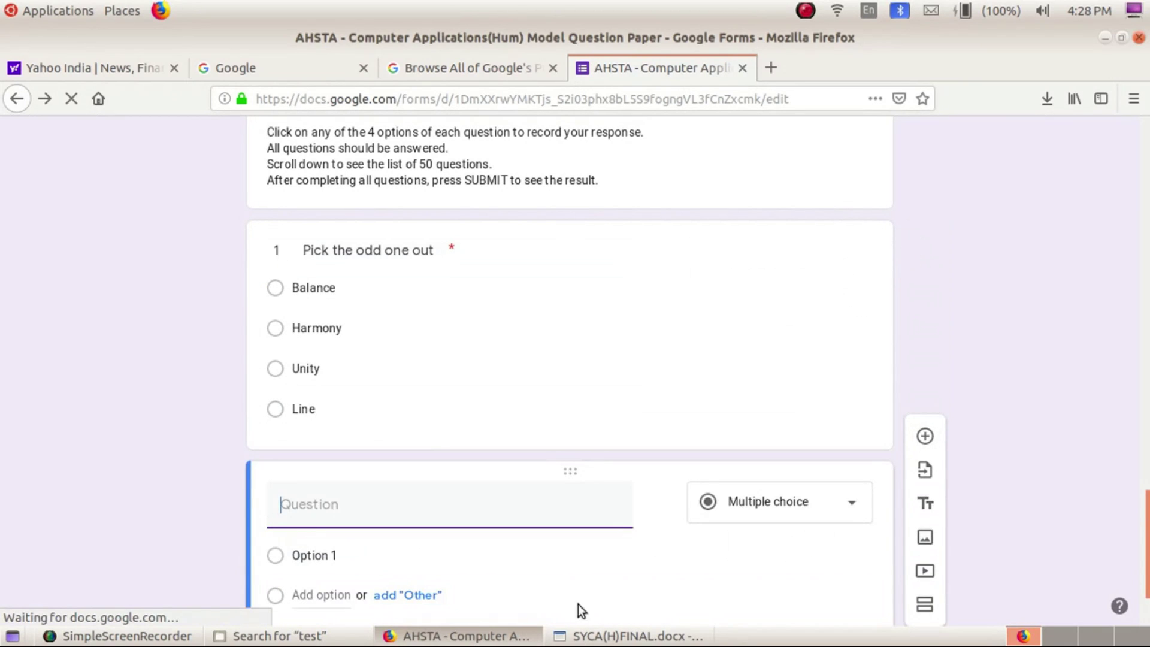
# Paste question 2 from the question paper into the new question and cut out its options line
pyautogui.click(579, 637)
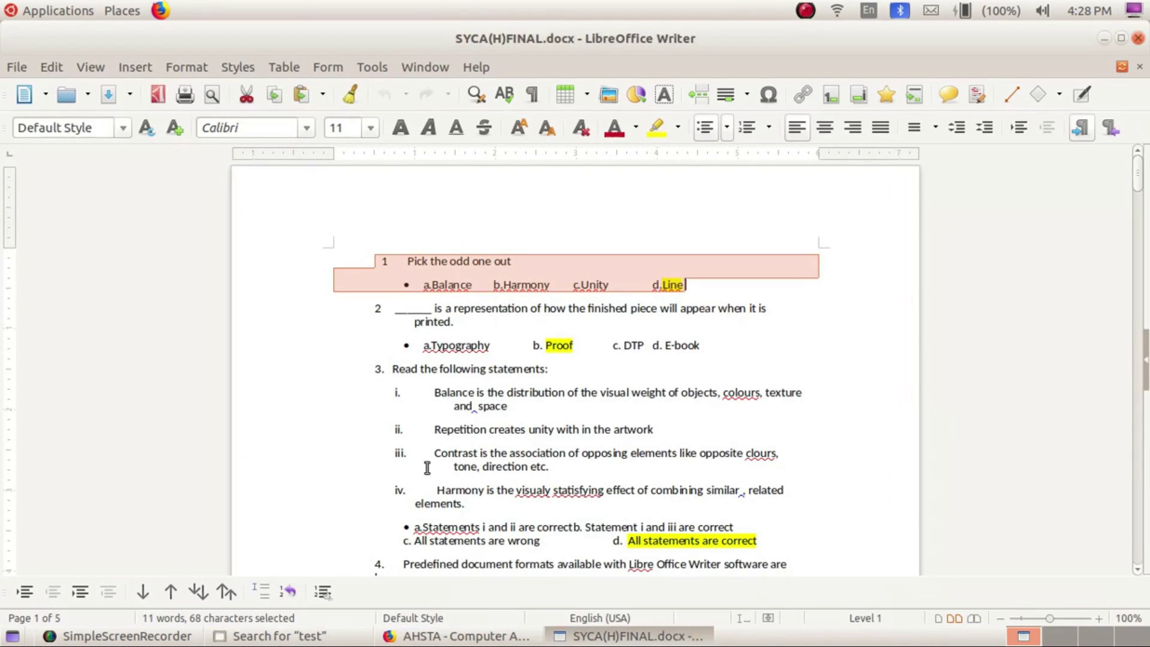
pyautogui.moveTo(372, 308); pyautogui.dragTo(726, 343)
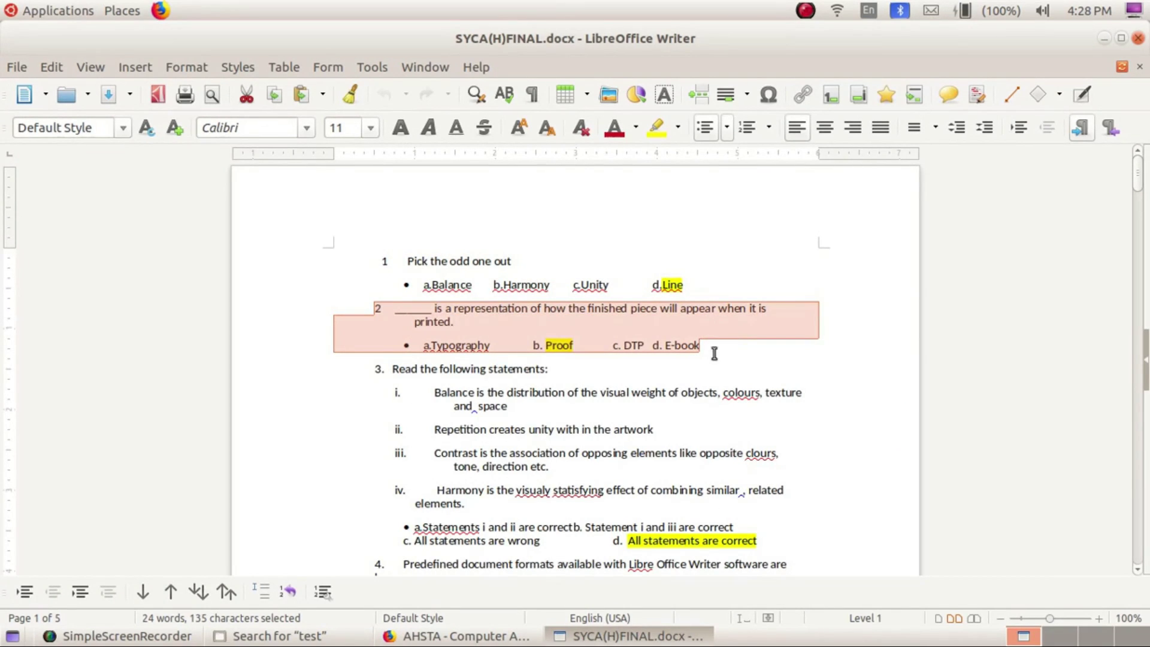
pyautogui.click(458, 636)
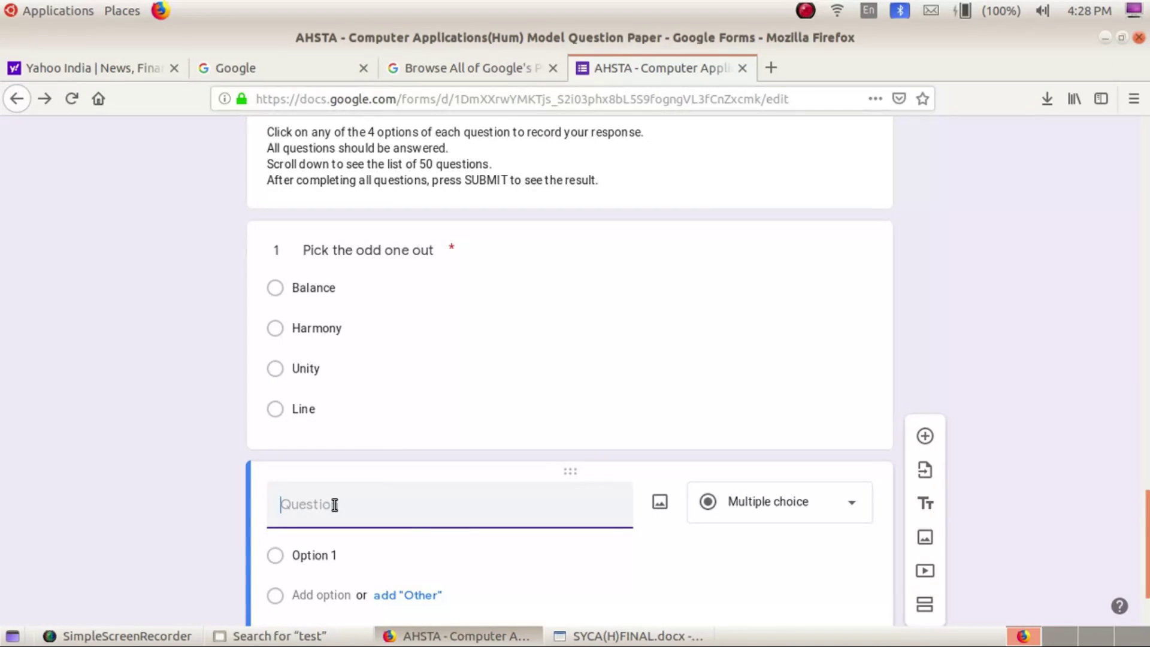
pyautogui.write('2 ______is a representation of how the finished piece will appear when it is printed. • a.Typography b. Proof c. DTP d. E-book')
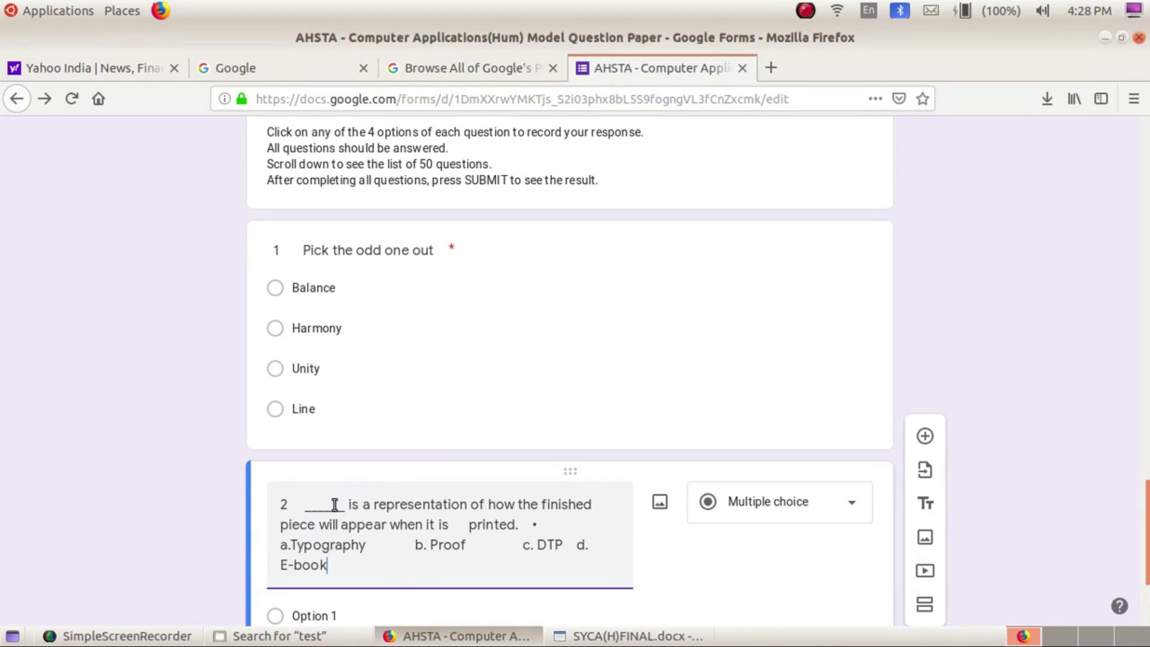
pyautogui.scroll(-2, 353, 509)
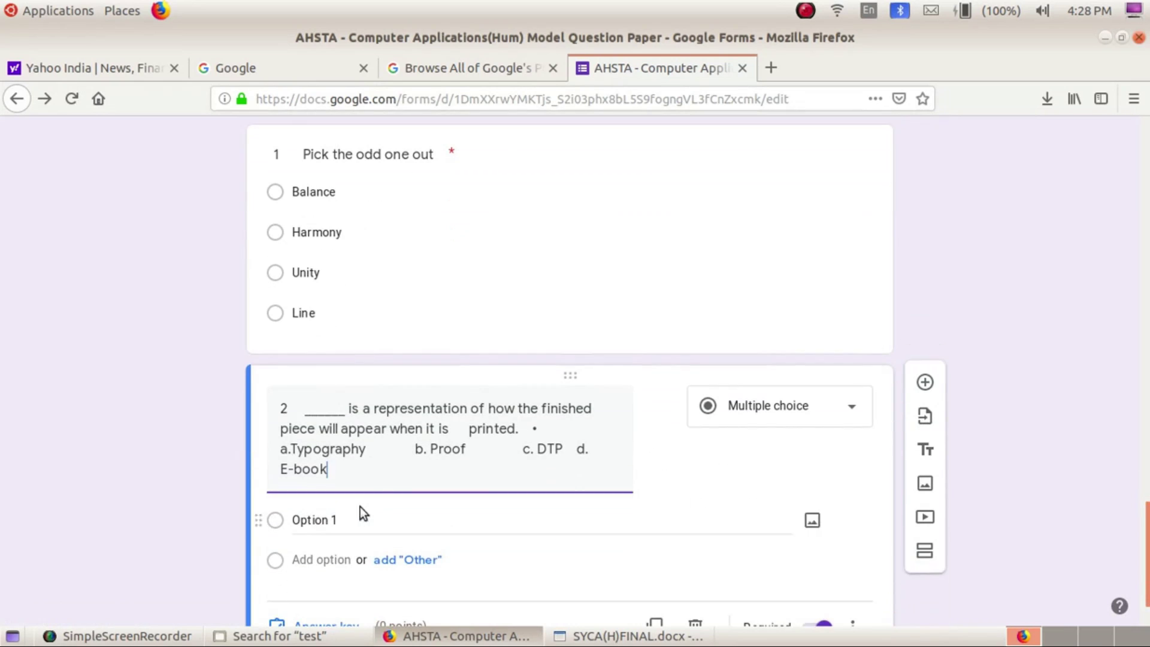
pyautogui.press('Delete')
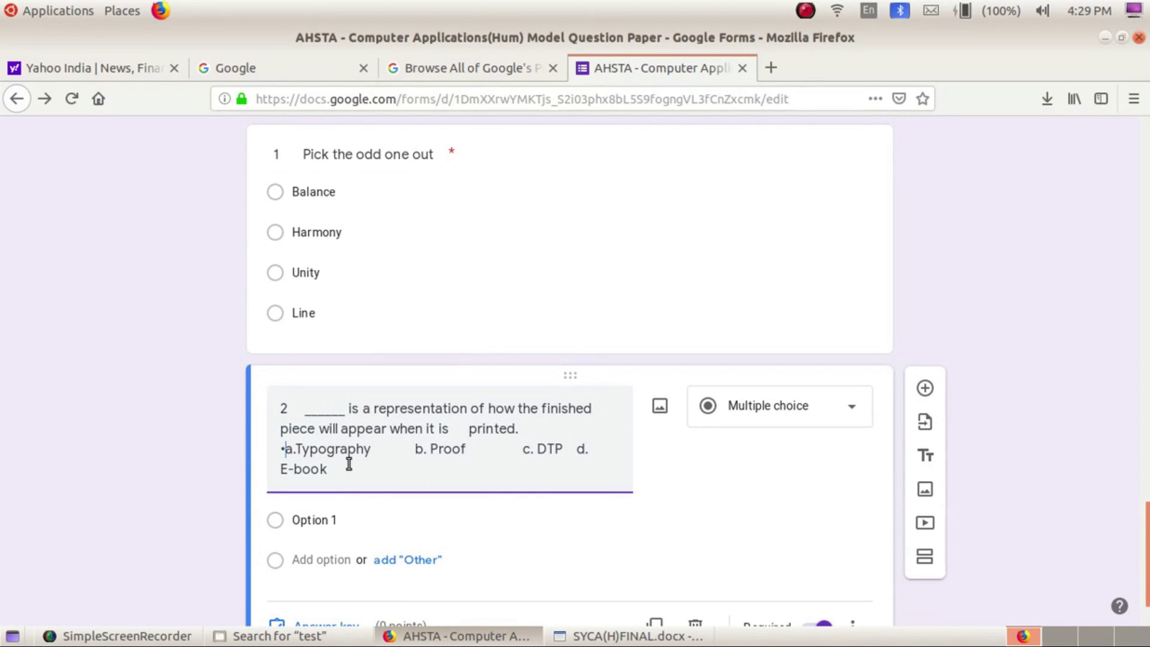
pyautogui.press('BackSpace')
pyautogui.hotkey('shift', 'End')
pyautogui.hotkey('shift', 'Down')
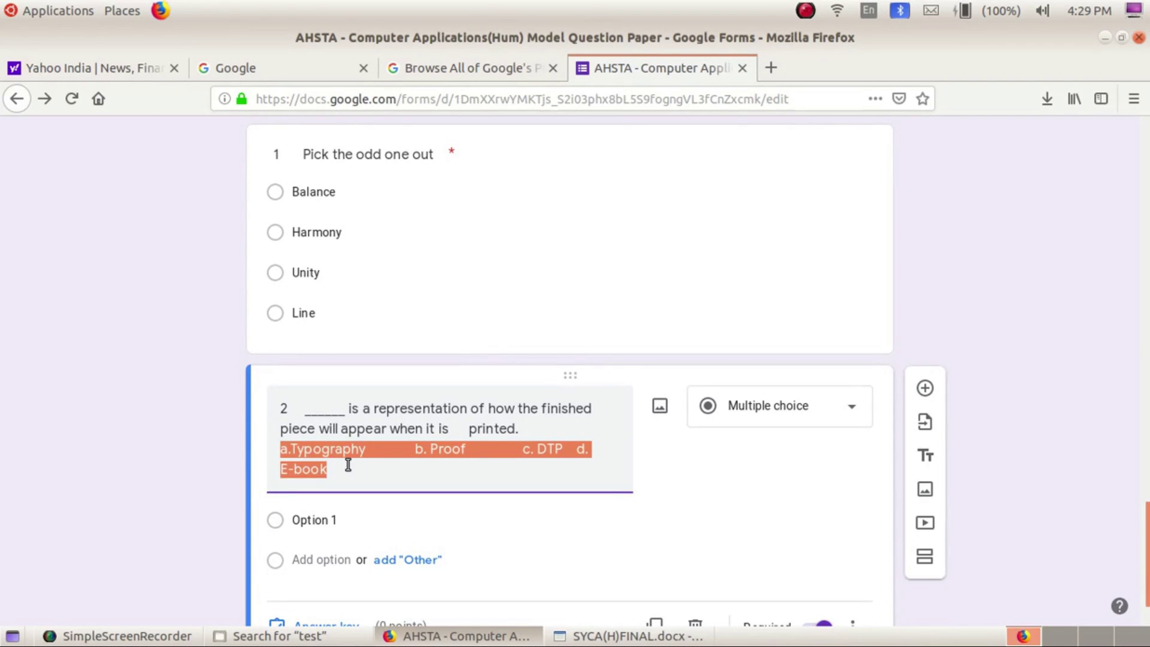
pyautogui.hotkey('ctrl', 'x')
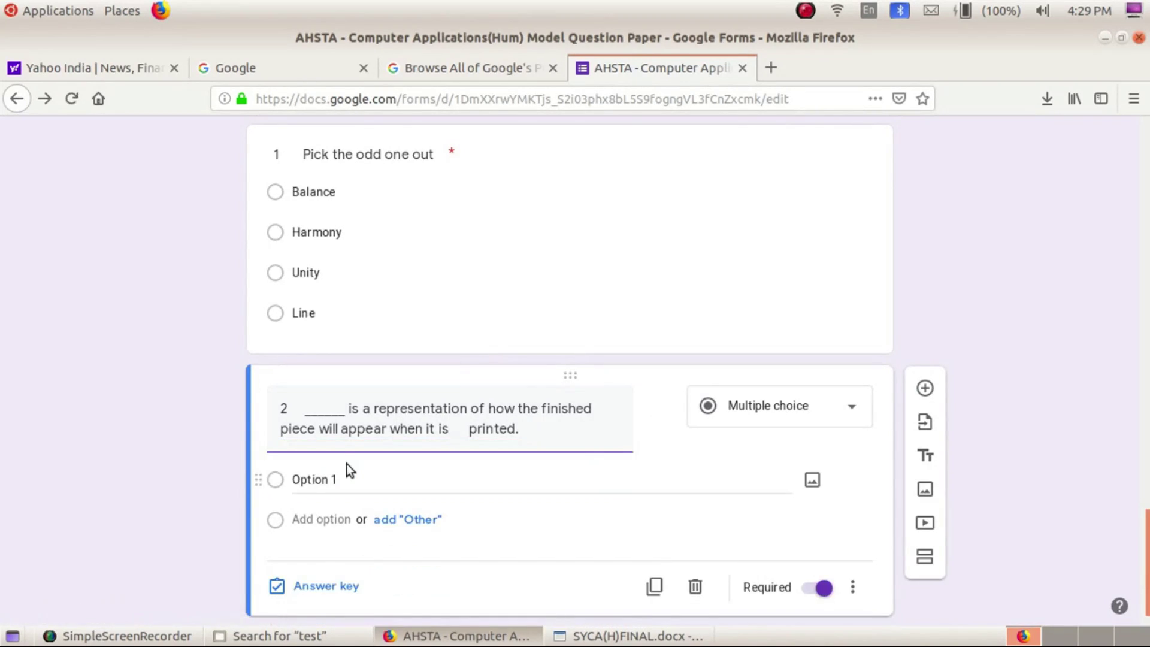
# Put a.Typography in the first option and b. Proof in the second
pyautogui.click(371, 476)
pyautogui.hotkey('ctrl', 'v')
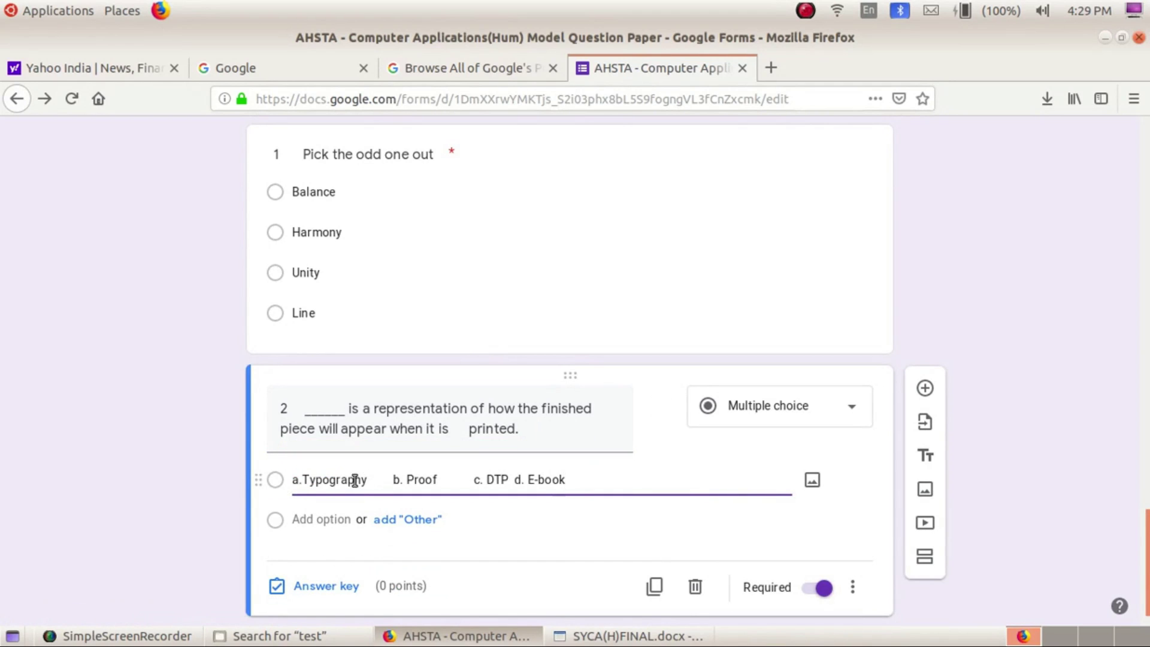
pyautogui.moveTo(392, 479); pyautogui.dragTo(662, 484)
pyautogui.hotkey('ctrl', 'x')
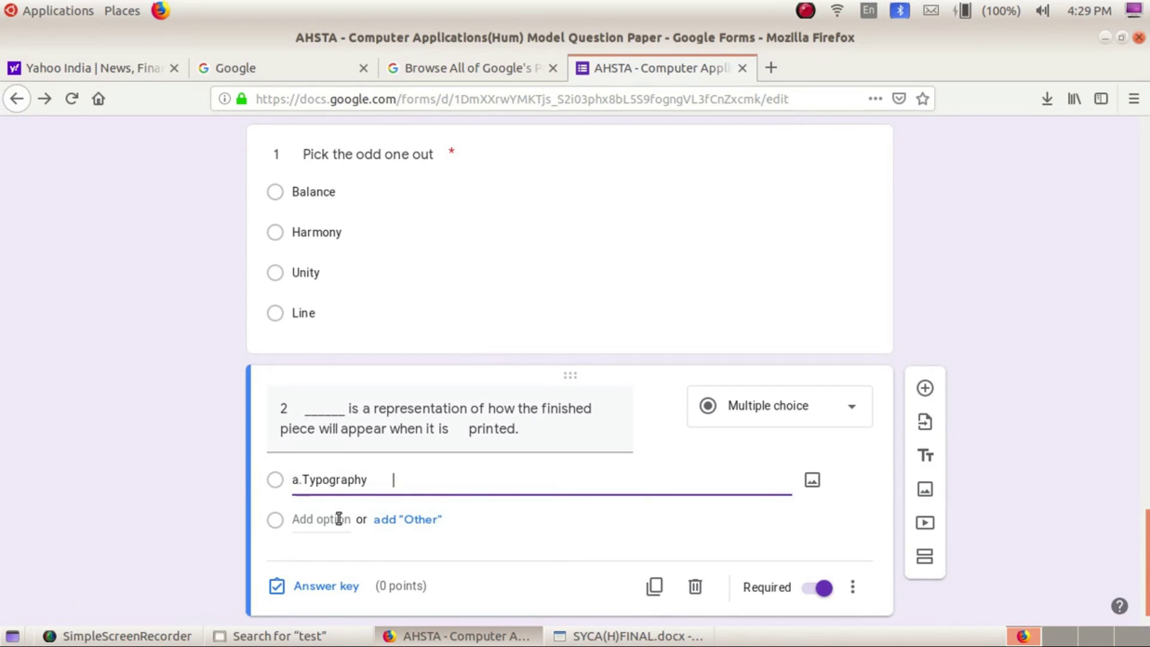
pyautogui.click(339, 519)
pyautogui.hotkey('ctrl', 'v')
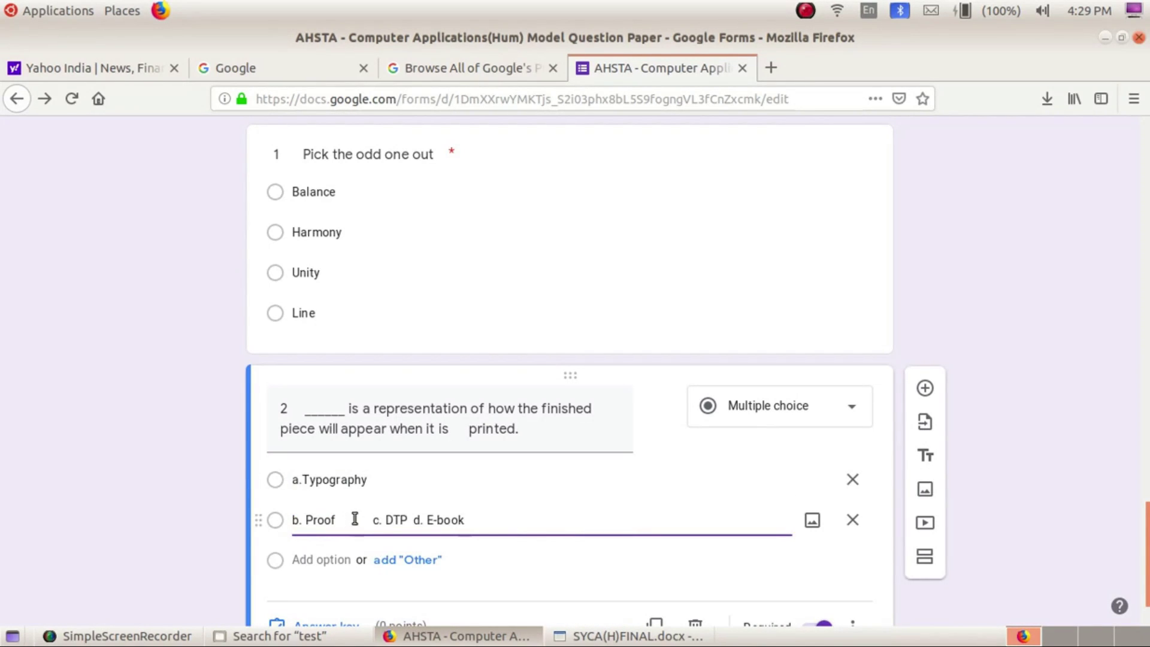
# Split c. DTP and d. E-book into the third and fourth options
pyautogui.moveTo(354, 518); pyautogui.dragTo(521, 516)
pyautogui.press('BackSpace')
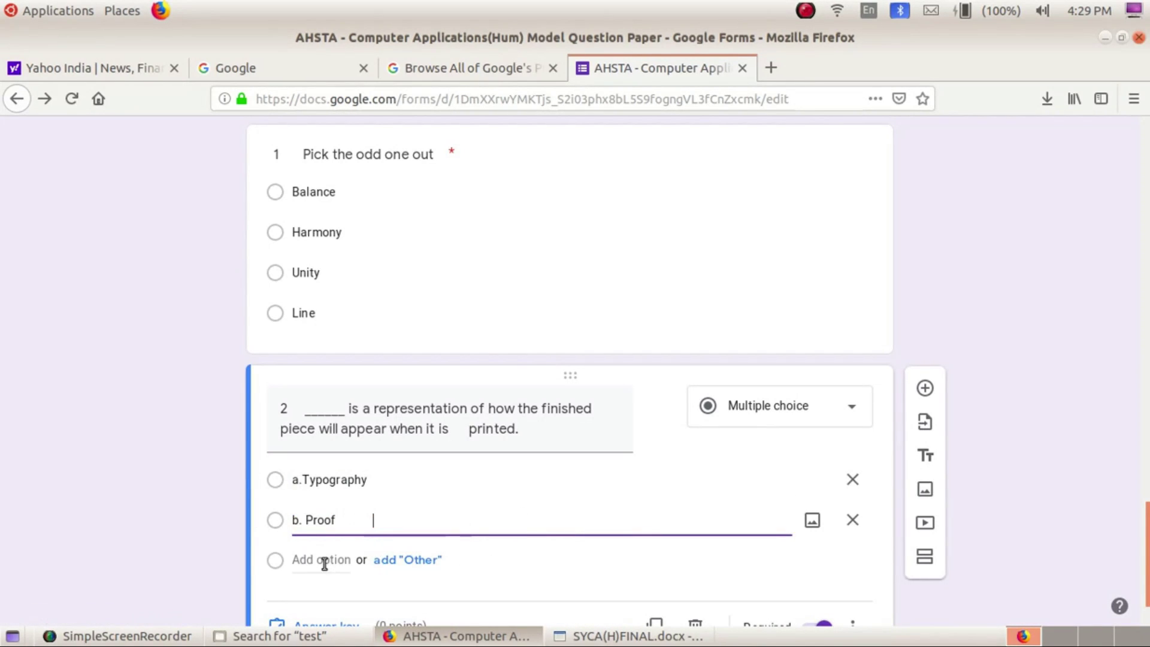
pyautogui.click(324, 561)
pyautogui.hotkey('ctrl', 'v')
pyautogui.moveTo(328, 559); pyautogui.dragTo(421, 557)
pyautogui.press('BackSpace')
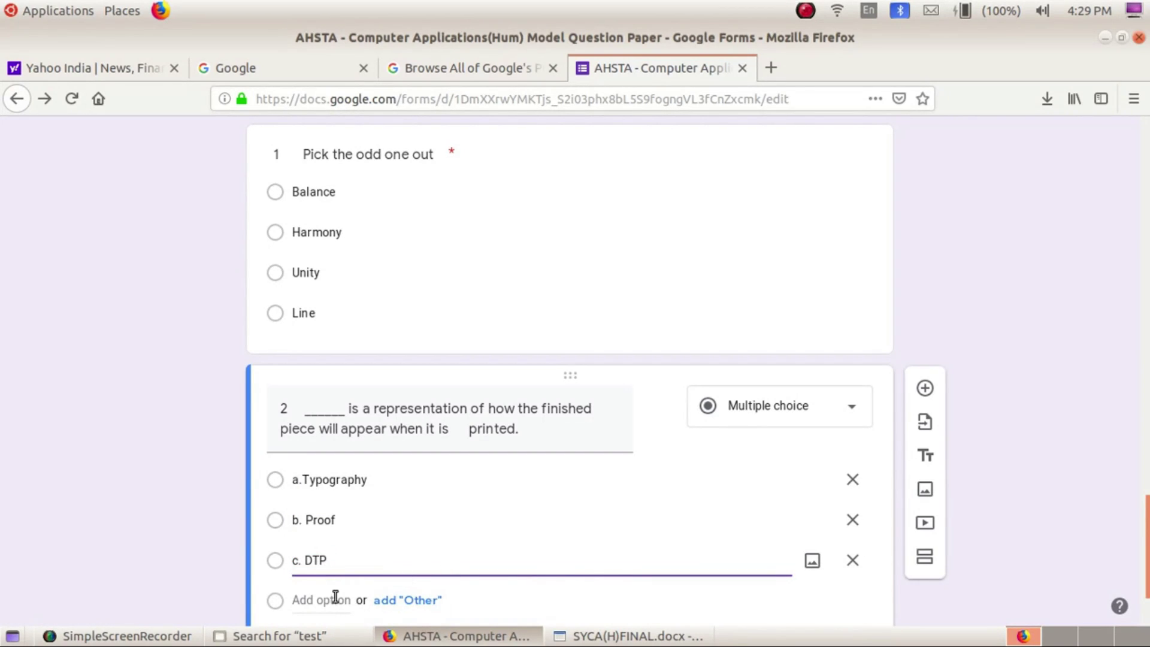
pyautogui.click(335, 597)
pyautogui.hotkey('ctrl', 'v')
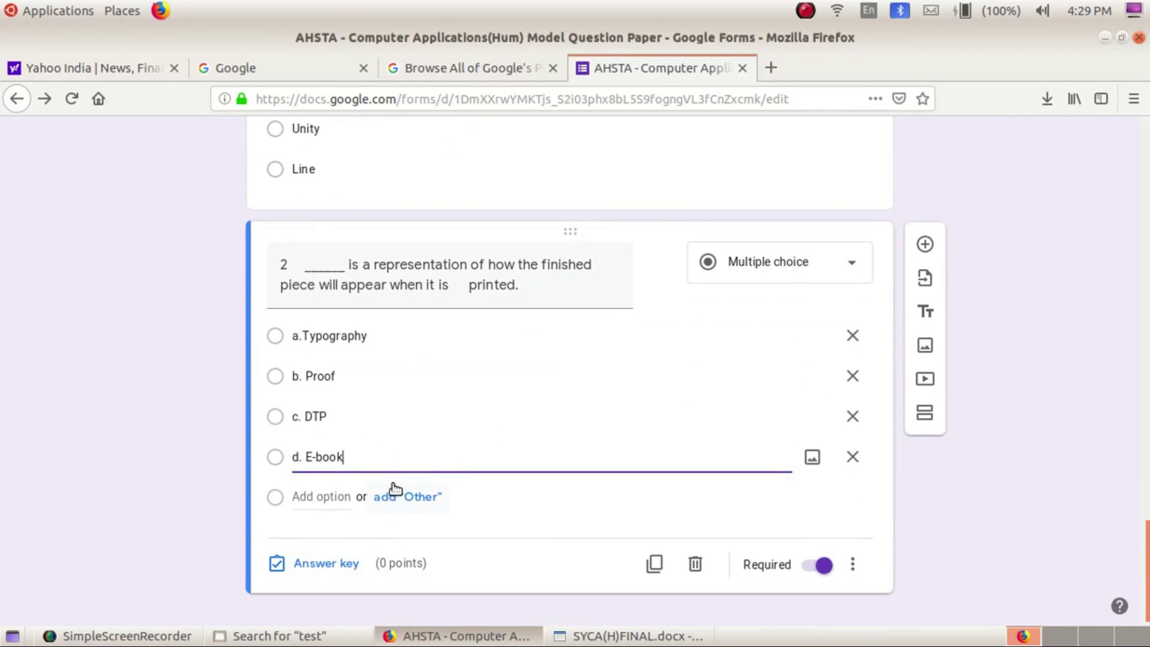
# Key b. Proof as question 2's correct answer, worth 1 point
pyautogui.click(321, 562)
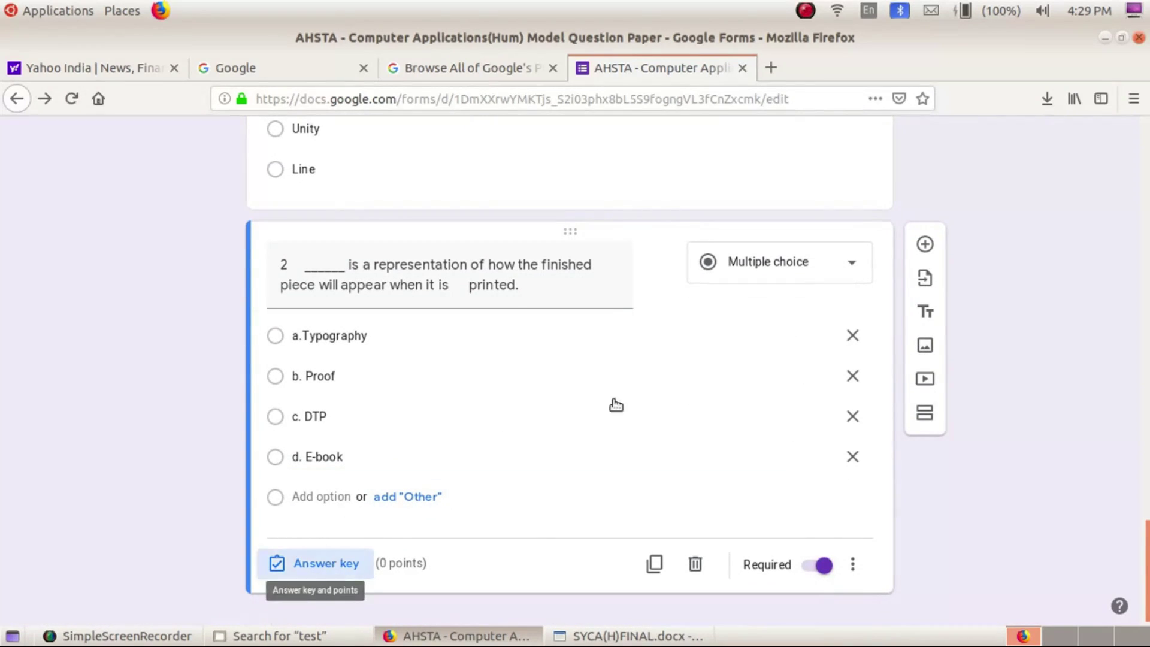
pyautogui.click(827, 346)
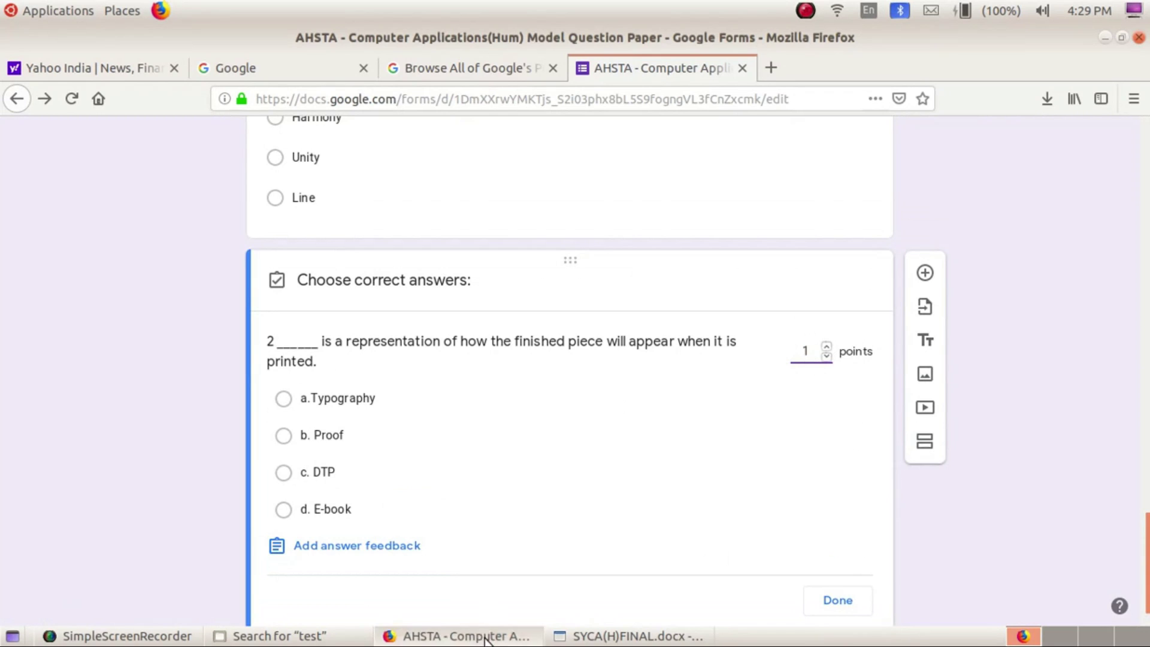
pyautogui.click(585, 633)
pyautogui.click(585, 633)
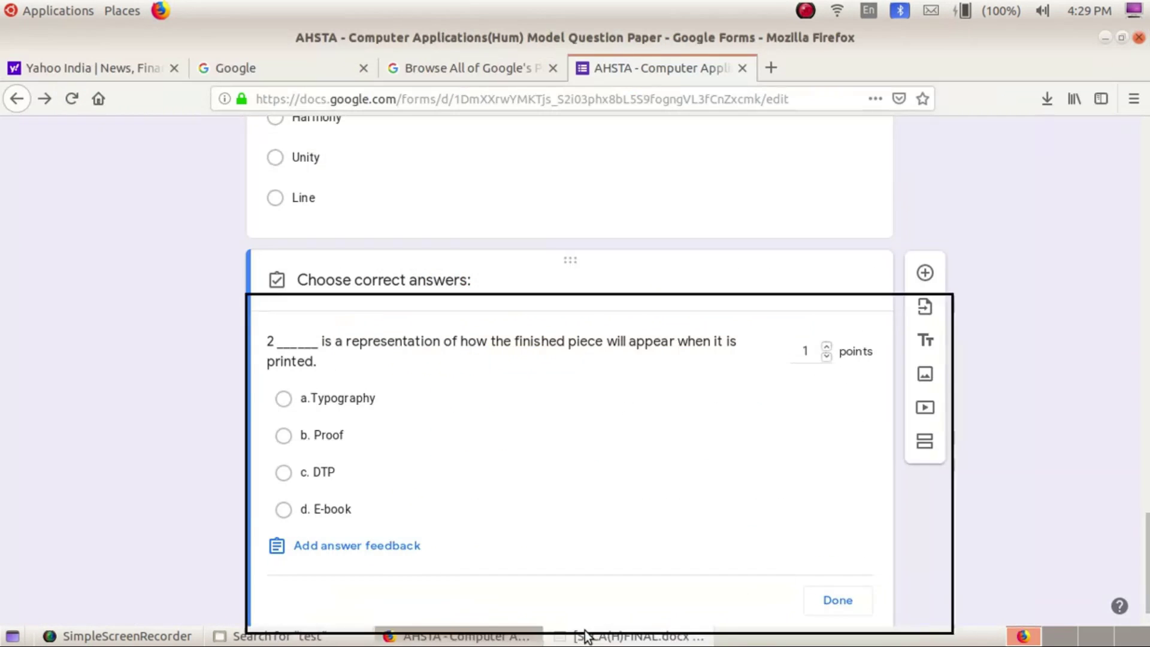
pyautogui.click(284, 435)
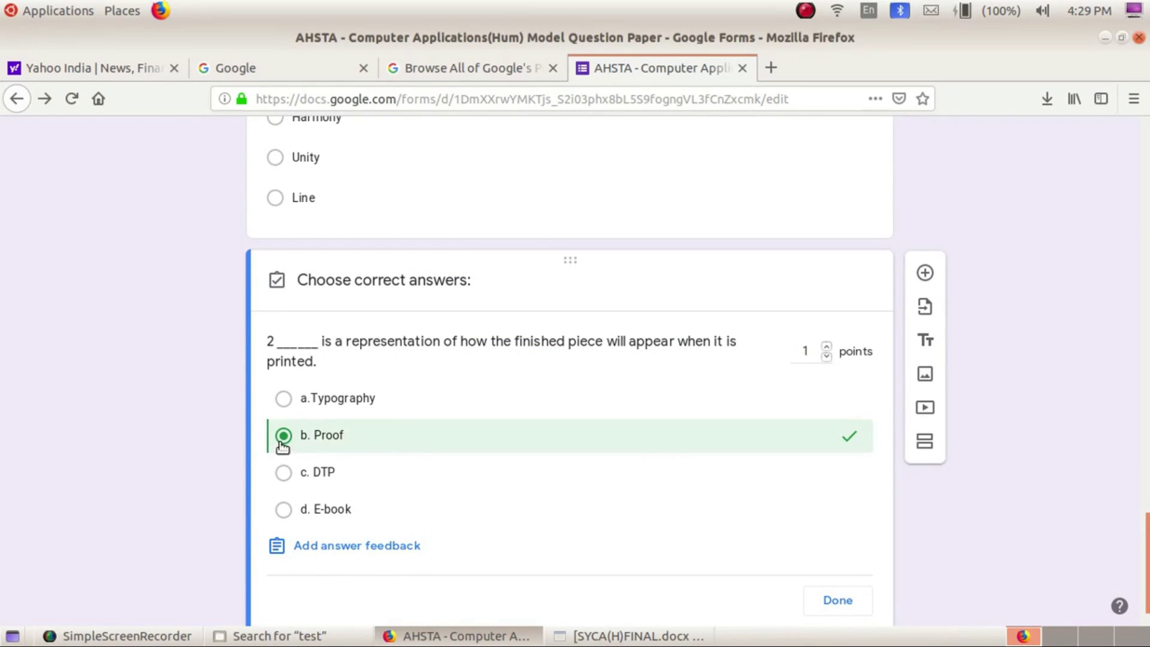
pyautogui.click(831, 601)
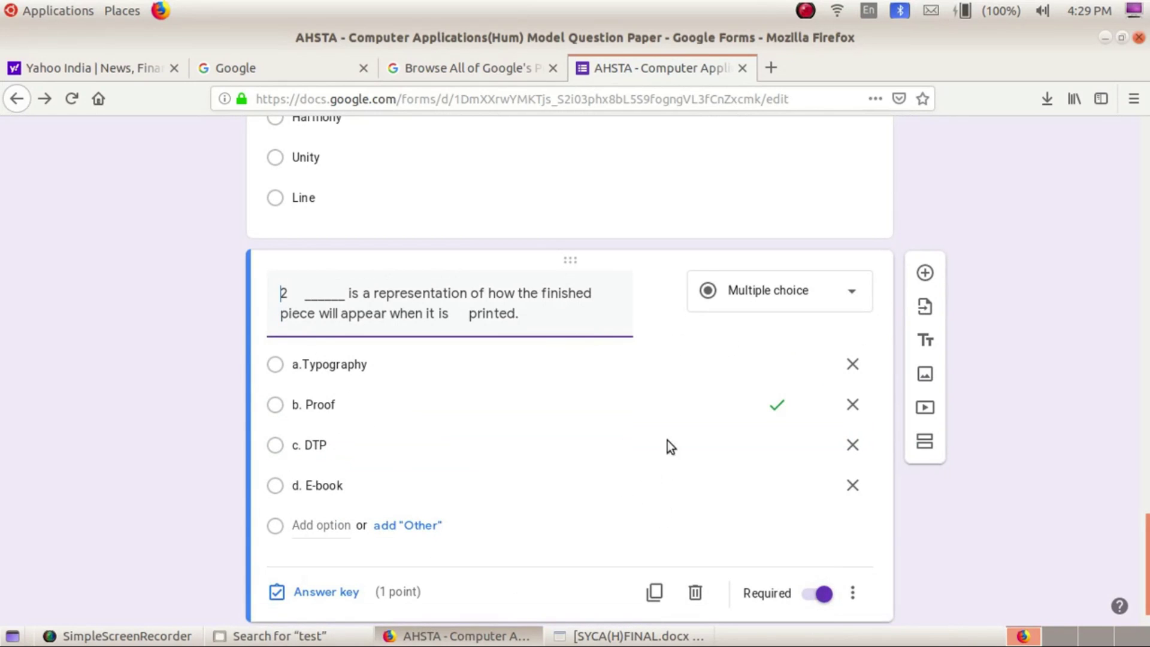
pyautogui.click(810, 10)
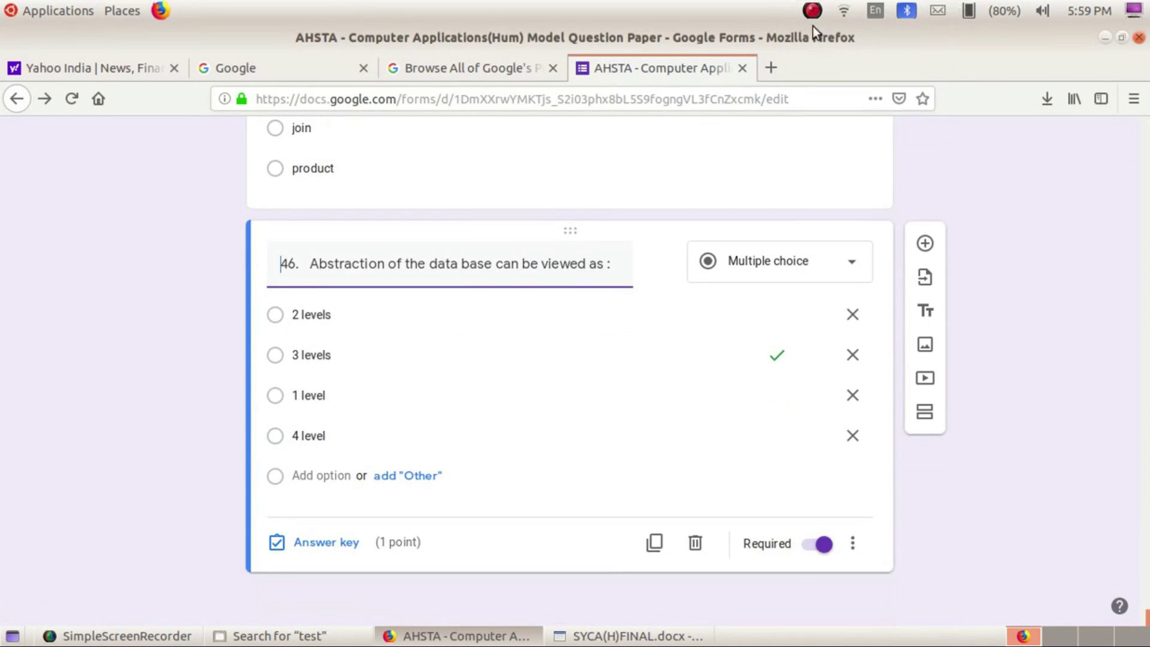
pyautogui.click(620, 633)
# Paste question 47 into a new question after 46 and cut the choices out of its title
pyautogui.moveTo(374, 274); pyautogui.dragTo(514, 311)
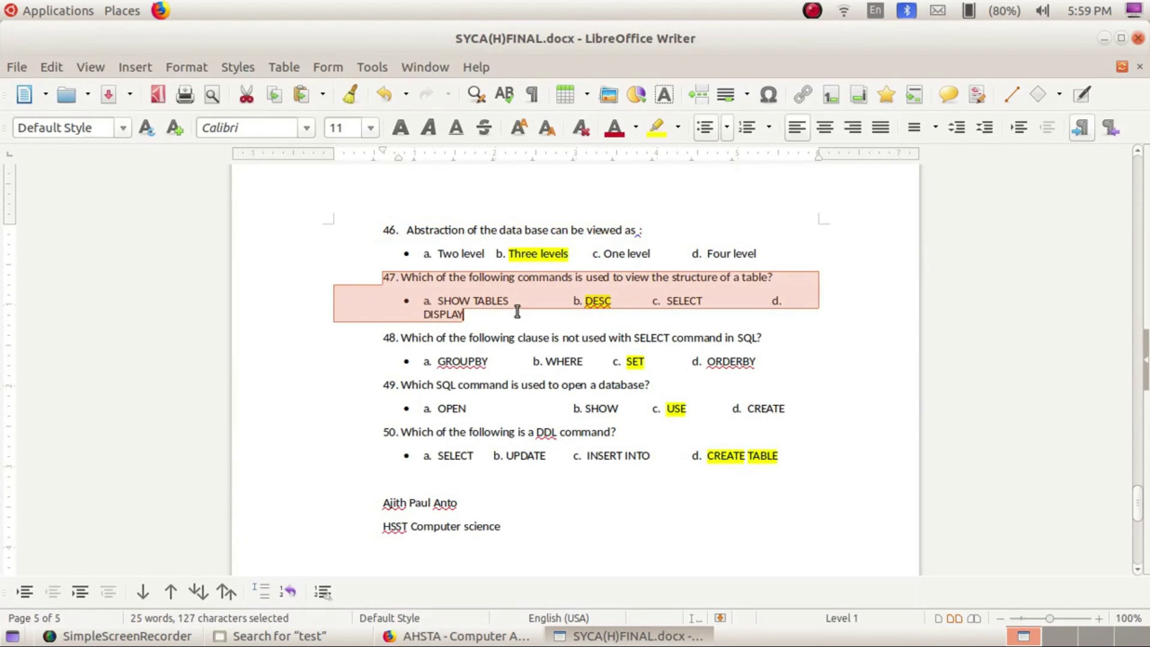
pyautogui.hotkey('alt', 'Tab')
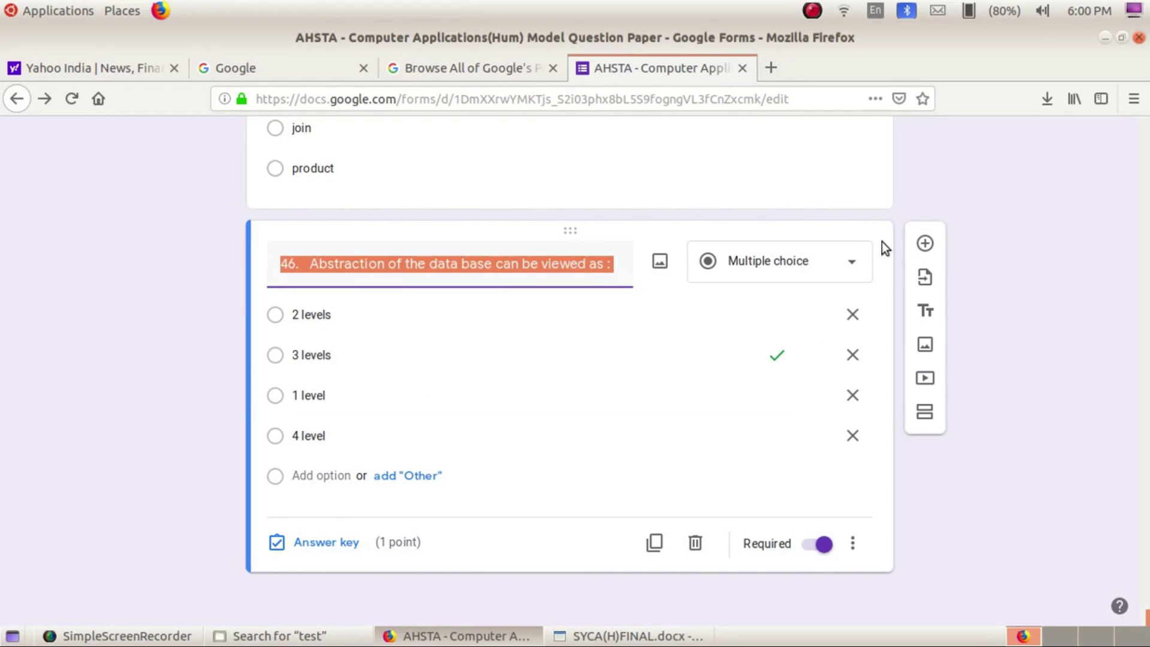
pyautogui.click(924, 243)
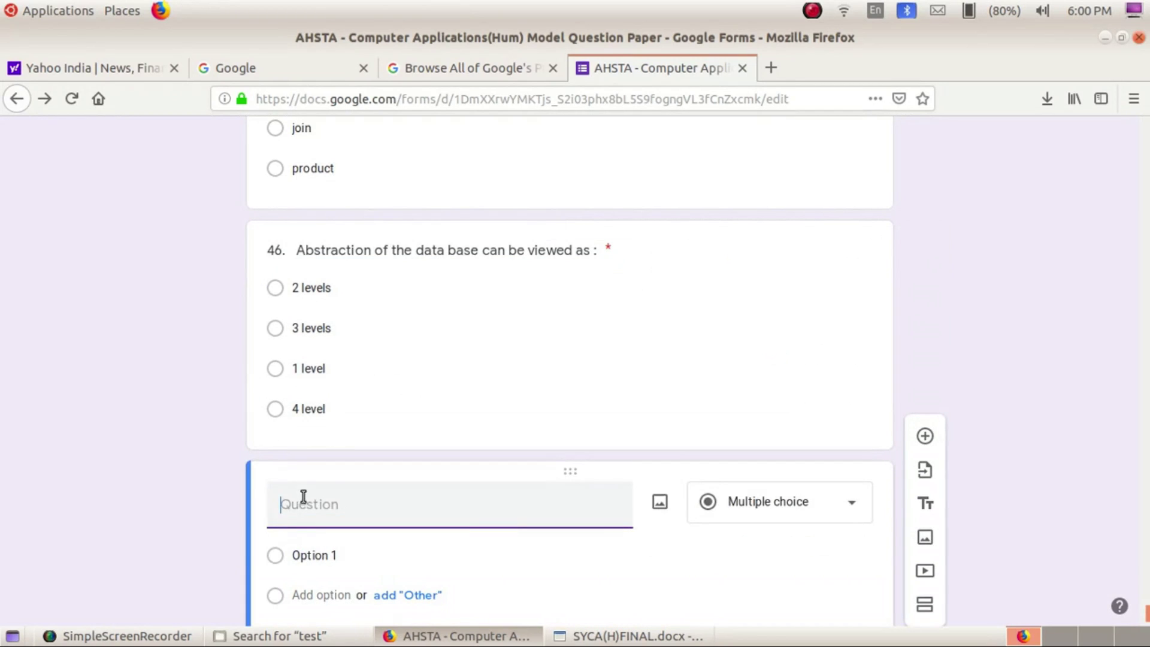
pyautogui.hotkey('ctrl', 'v')
pyautogui.moveTo(445, 529); pyautogui.dragTo(554, 555)
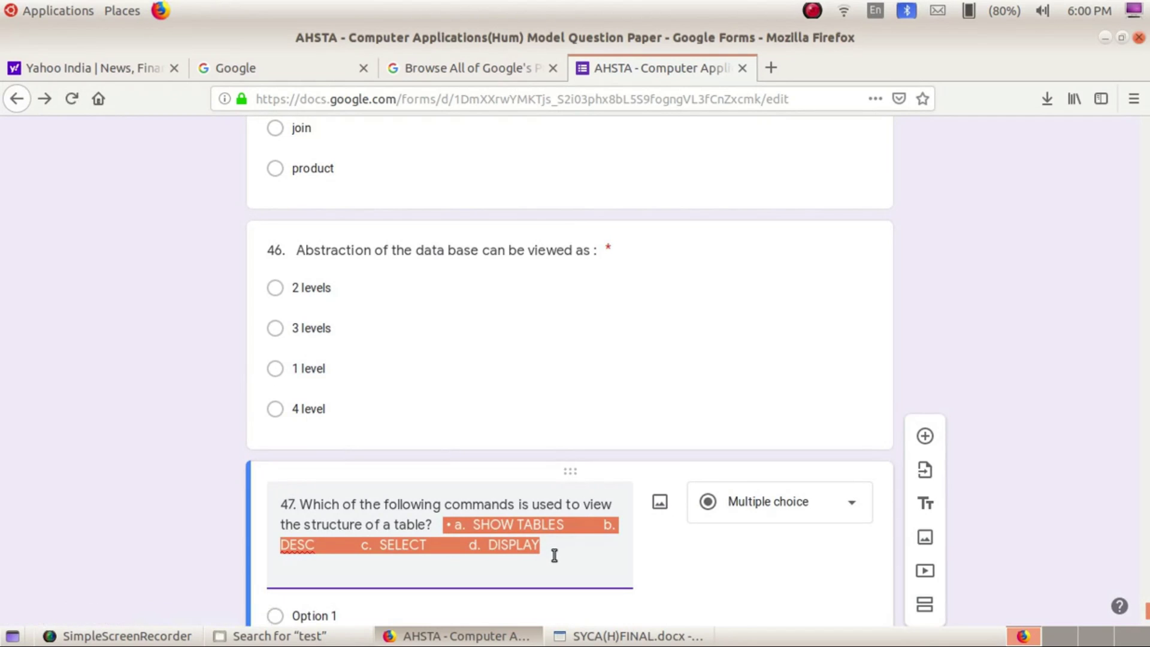
pyautogui.hotkey('ctrl', 'x')
# Place a. SHOW TABLES in option 1 and b. DESC in option 2
pyautogui.click(326, 570)
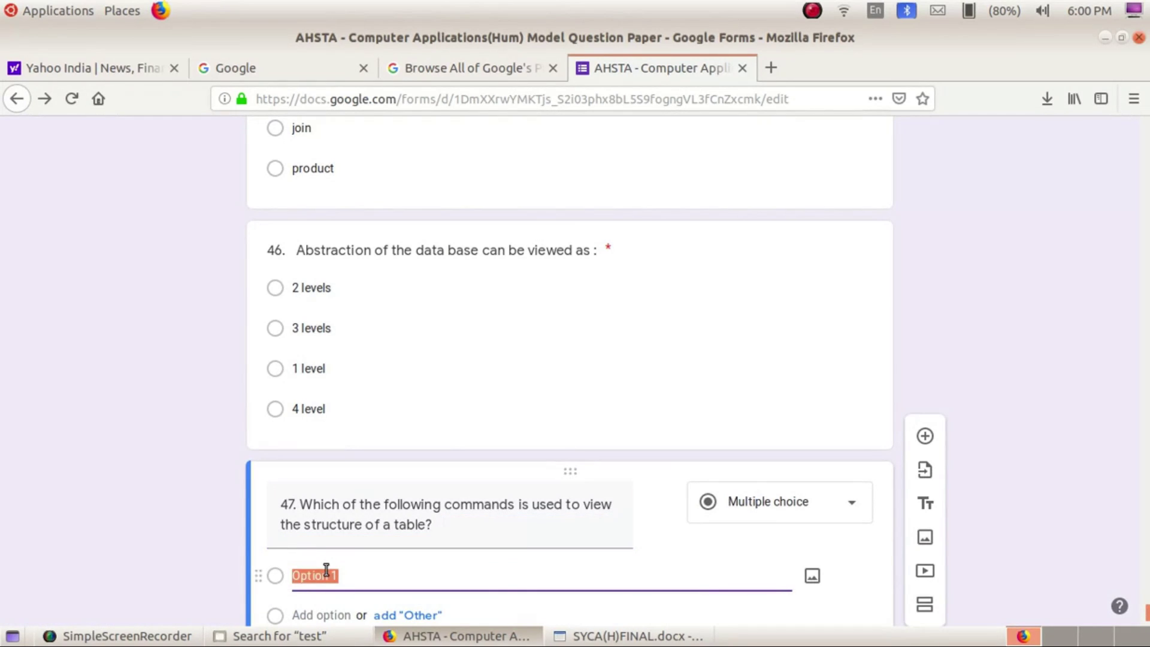
pyautogui.hotkey('ctrl', 'v')
pyautogui.moveTo(429, 577); pyautogui.dragTo(778, 600)
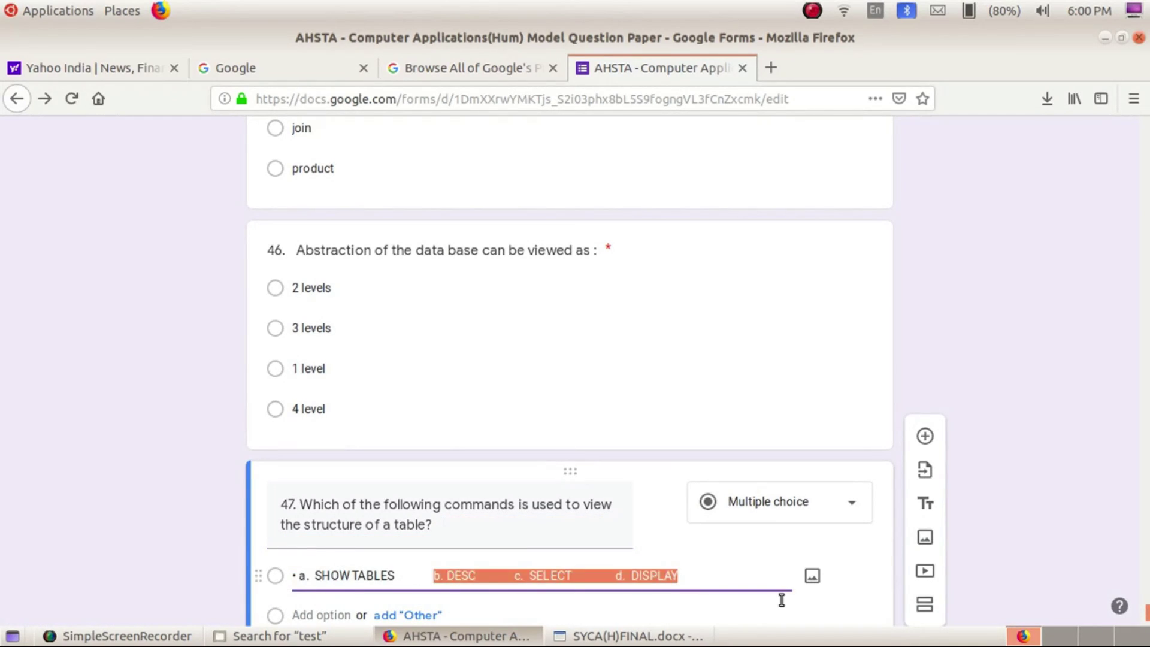
pyautogui.hotkey('ctrl', 'x')
pyautogui.click(306, 614)
pyautogui.hotkey('ctrl', 'v')
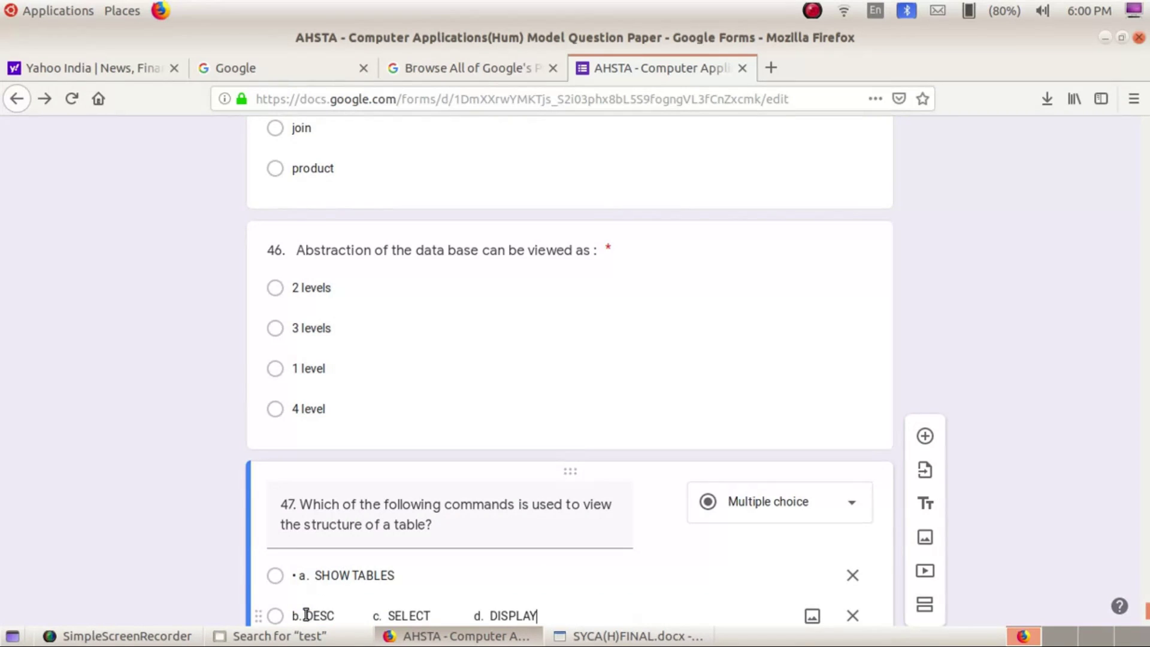
pyautogui.moveTo(370, 473); pyautogui.dragTo(542, 470)
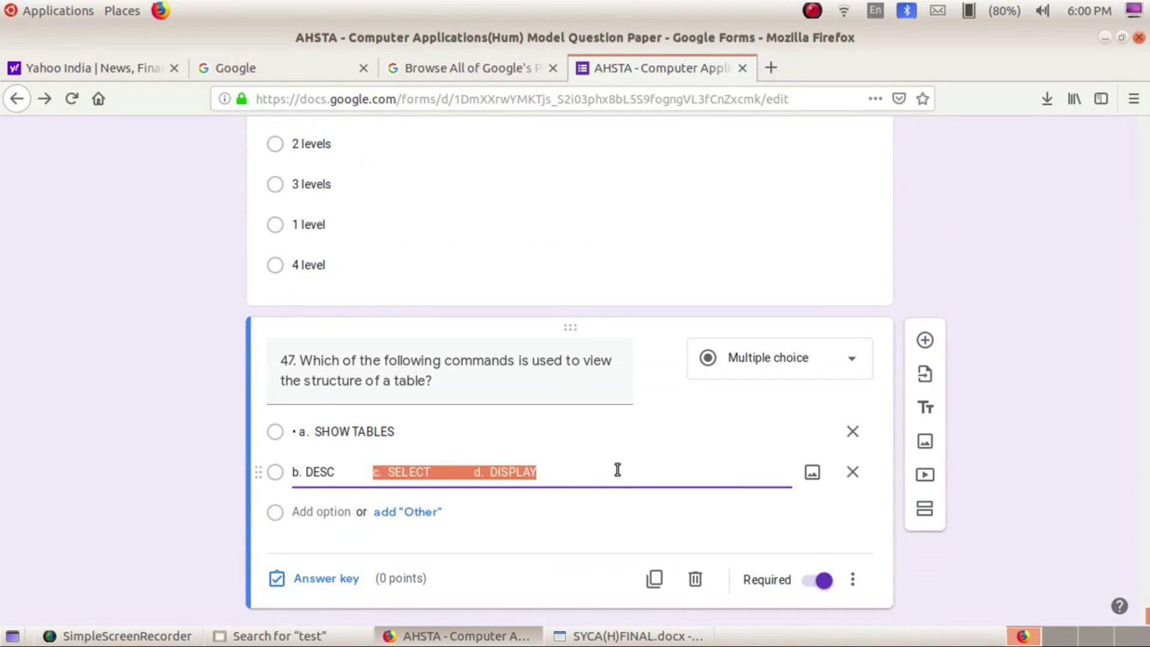
pyautogui.hotkey('ctrl', 'x')
pyautogui.click(328, 539)
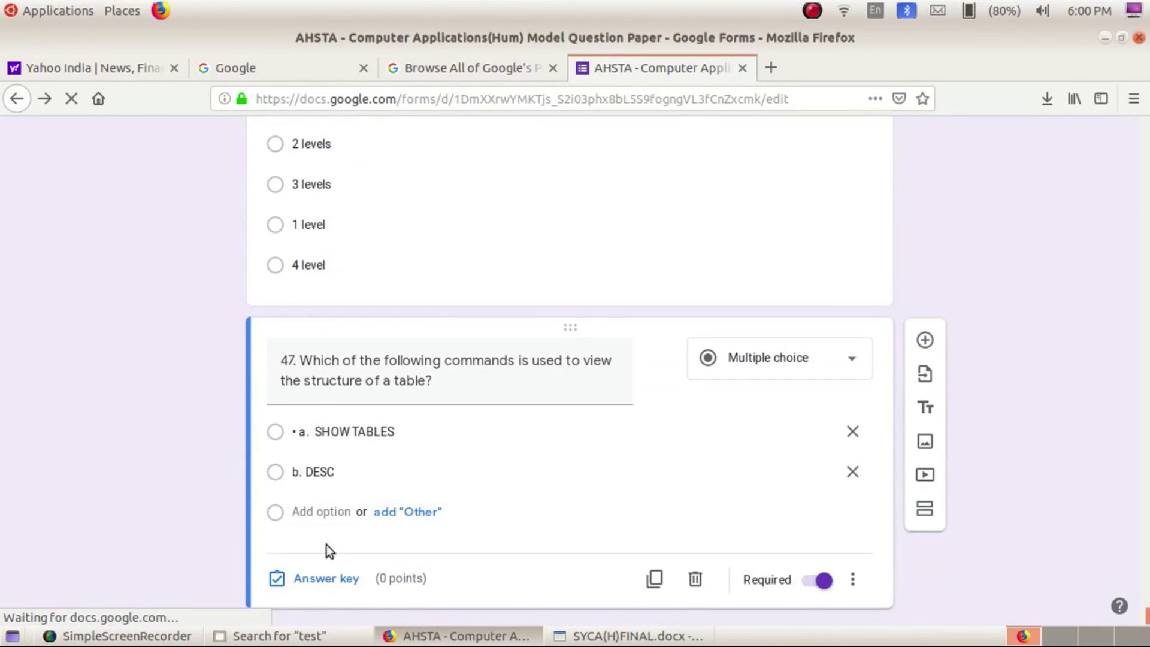
# Place c. ELECT in option 3 and d. DISPLAY in option 4
pyautogui.click(306, 513)
pyautogui.hotkey('ctrl', 'v')
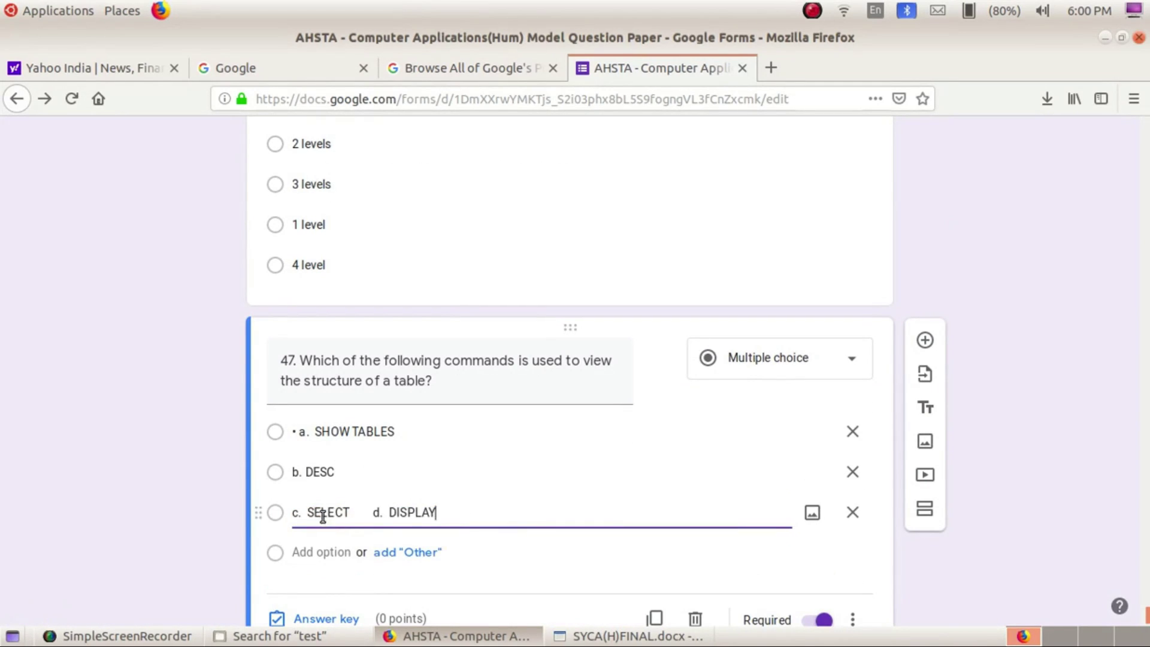
pyautogui.moveTo(368, 512); pyautogui.dragTo(526, 514)
pyautogui.press('BackSpace')
pyautogui.click(310, 563)
pyautogui.hotkey('ctrl', 'v')
# Remove the d., c. and b. prefixes from DISPLAY, ELECT and DESC
pyautogui.click(311, 556)
pyautogui.press('BackSpace')
pyautogui.press('BackSpace')
pyautogui.press('BackSpace')
pyautogui.tripleClick(314, 510)
pyautogui.click(313, 511)
pyautogui.press('BackSpace')
pyautogui.press('BackSpace')
pyautogui.press('BackSpace')
pyautogui.press('BackSpace')
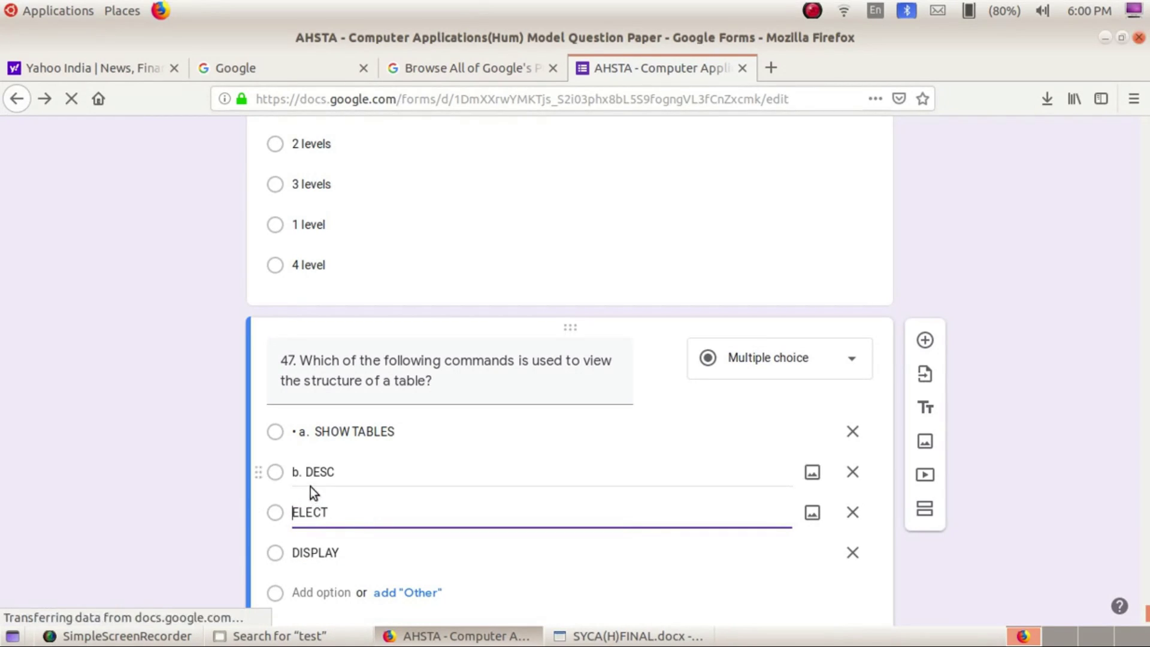
pyautogui.click(303, 472)
pyautogui.press('BackSpace')
pyautogui.press('BackSpace')
pyautogui.press('BackSpace')
# Strip the a. prefix from SHOW TABLES, undoing accidental deletions along the way
pyautogui.click(311, 433)
pyautogui.tripleClick(311, 431)
pyautogui.click(315, 431)
pyautogui.press('BackSpace')
pyautogui.press('BackSpace')
pyautogui.press('BackSpace')
pyautogui.press('BackSpace')
pyautogui.press('BackSpace')
pyautogui.doubleClick(314, 431)
pyautogui.press('BackSpace')
pyautogui.press('BackSpace')
pyautogui.press('BackSpace')
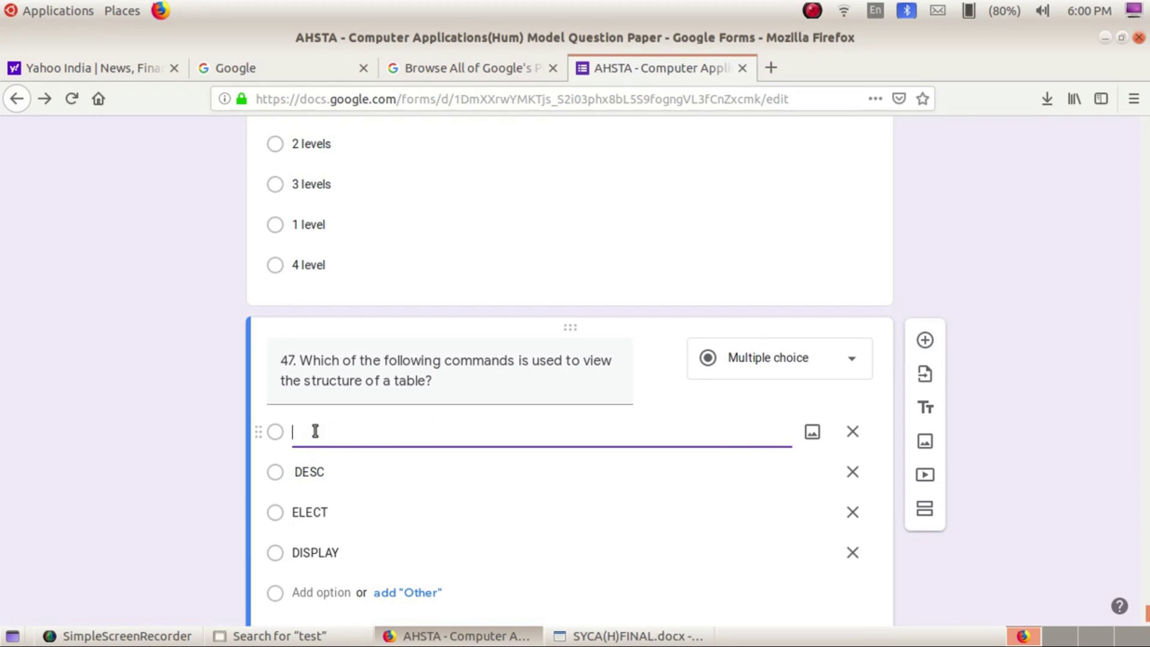
pyautogui.hotkey('ctrl', 'z')
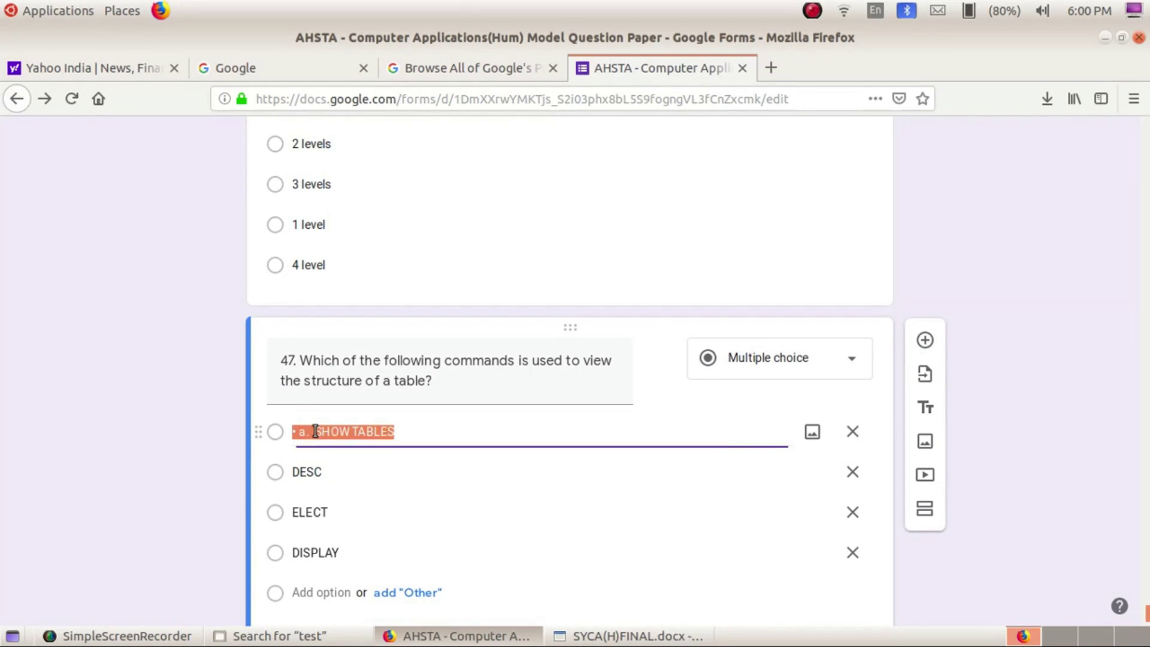
pyautogui.click(315, 431)
pyautogui.press('BackSpace')
pyautogui.press('BackSpace')
pyautogui.press('BackSpace')
pyautogui.press('BackSpace')
pyautogui.press('BackSpace')
pyautogui.press('BackSpace')
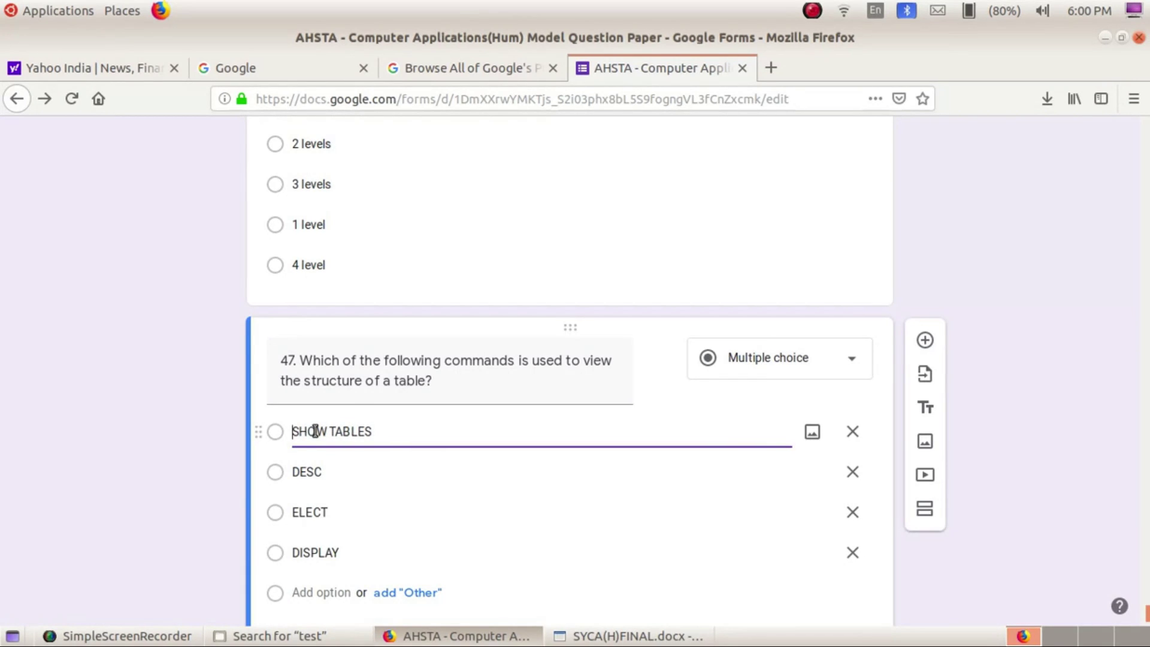
pyautogui.hotkey('alt', 'Tab')
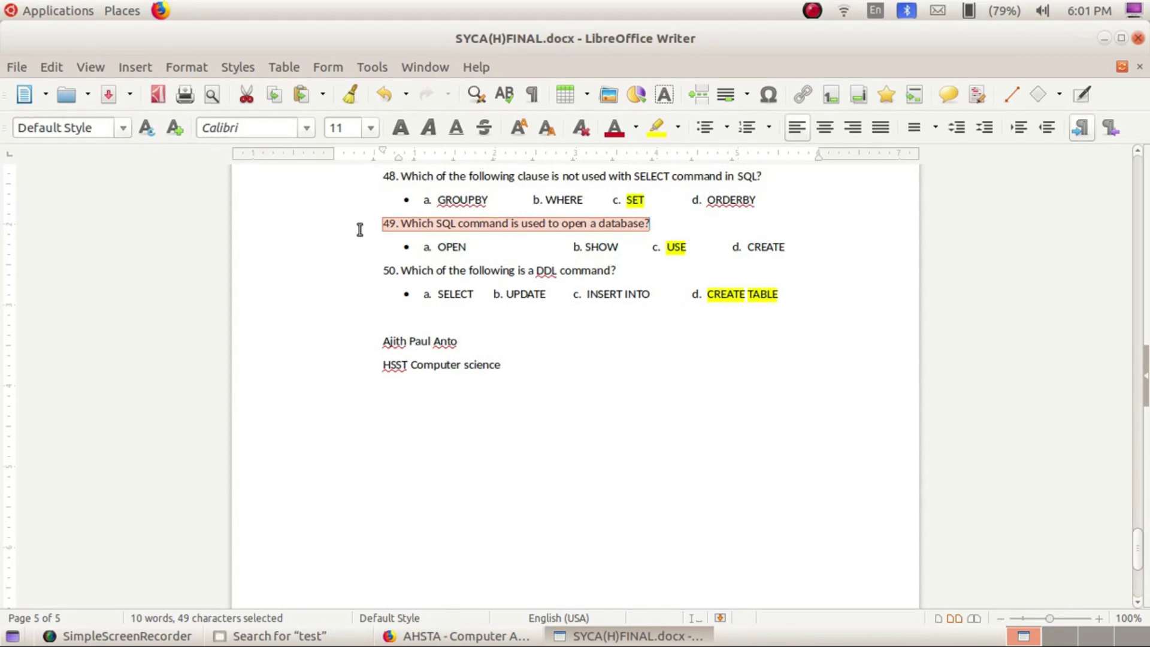
# Add question 49 after question 48 with options open, show, use and create
pyautogui.hotkey('alt', 'Tab')
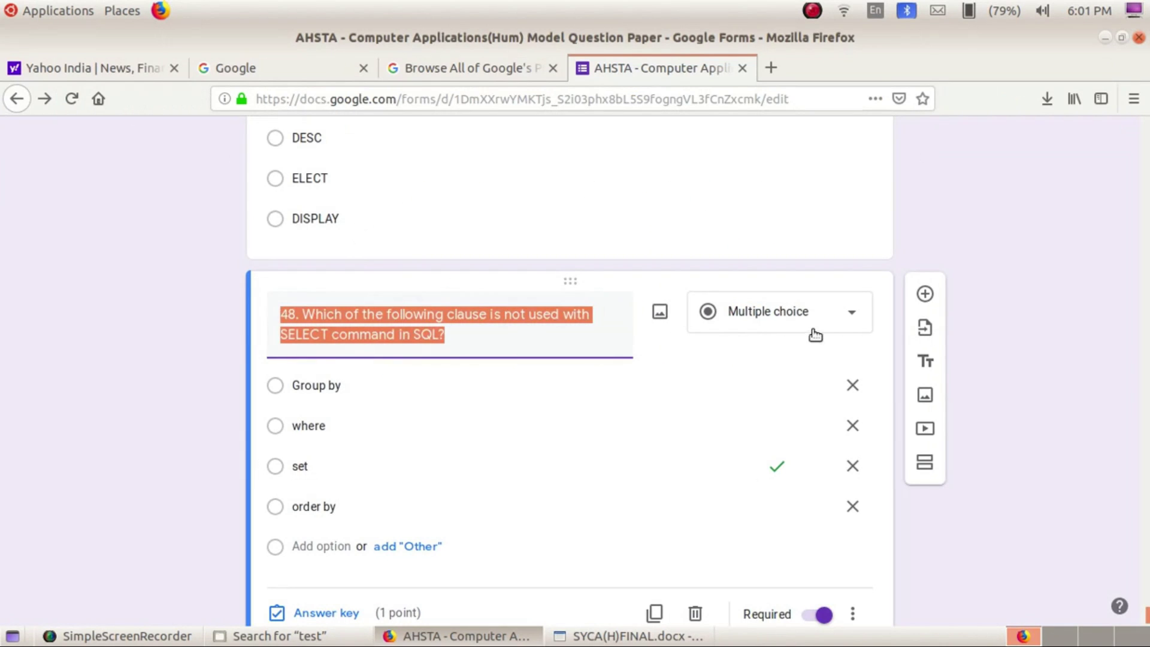
pyautogui.click(925, 294)
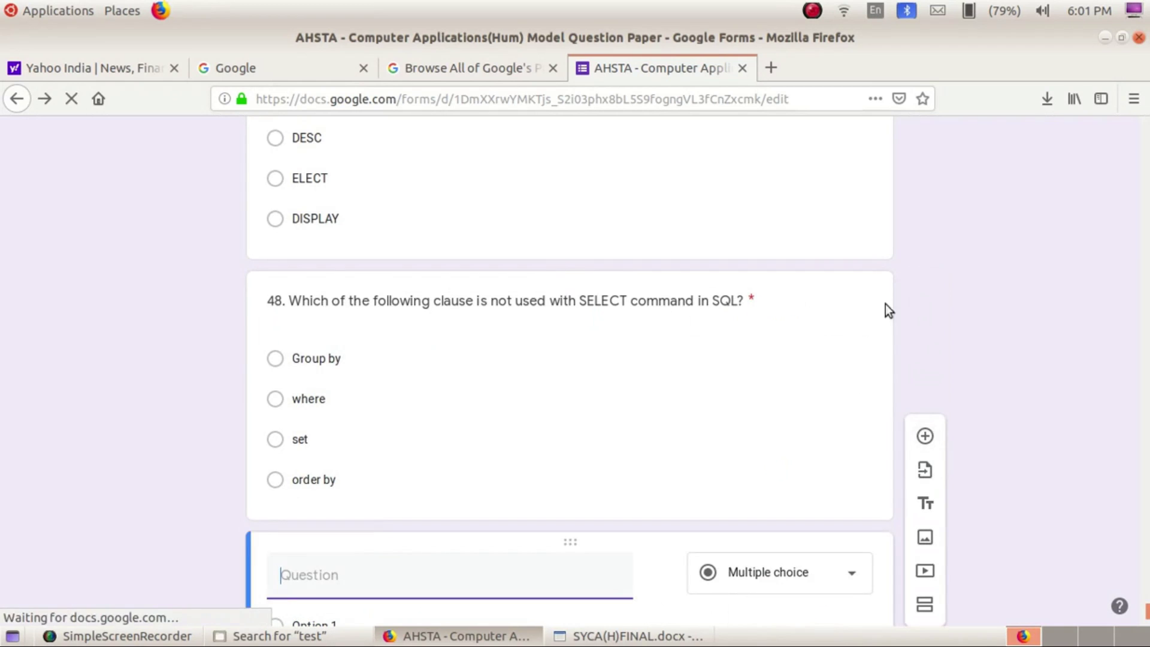
pyautogui.hotkey('ctrl', 'v')
pyautogui.scroll(-3, 346, 557)
pyautogui.click(315, 482)
pyautogui.write('open')
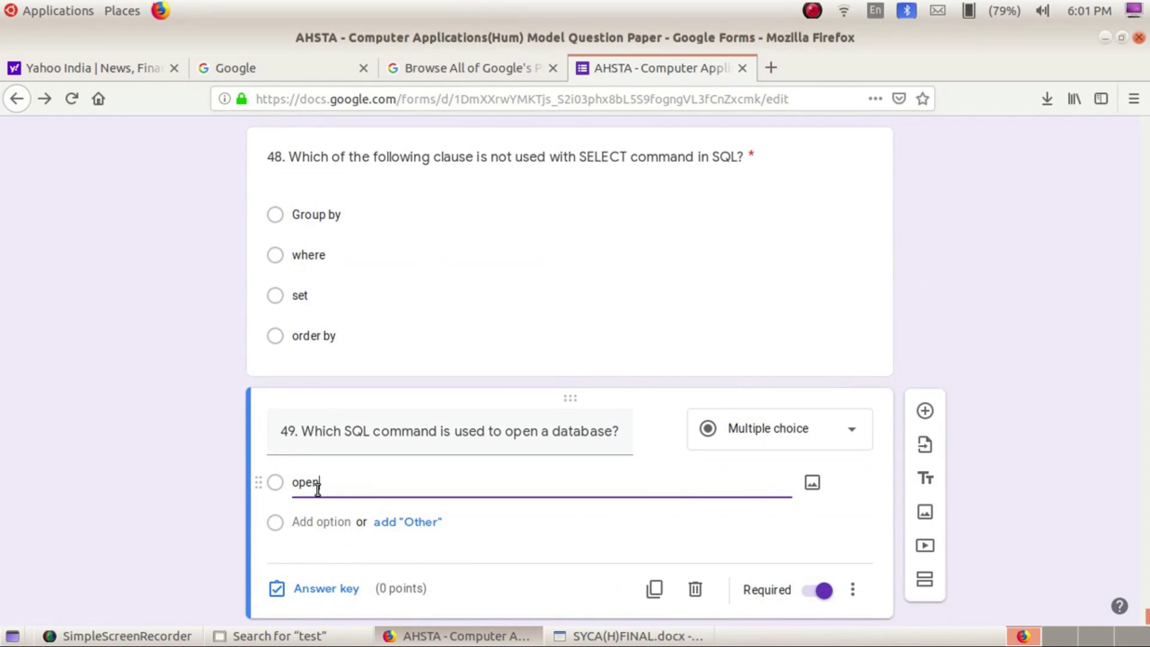
pyautogui.press('Return')
pyautogui.write('sho')
pyautogui.press('Return')
pyautogui.write('us')
pyautogui.press('Return')
pyautogui.write('create')
# Key use as question 49's correct answer for 1 point and add a blank question
pyautogui.hotkey('alt', 'Tab')
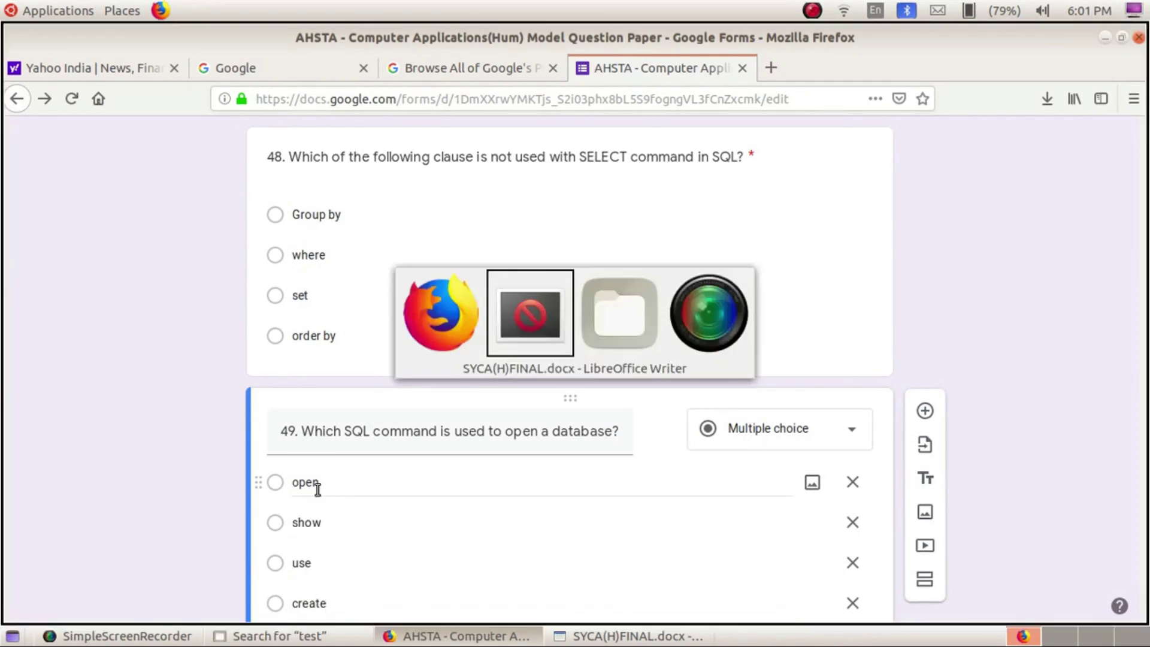
pyautogui.hotkey('alt', 'Tab')
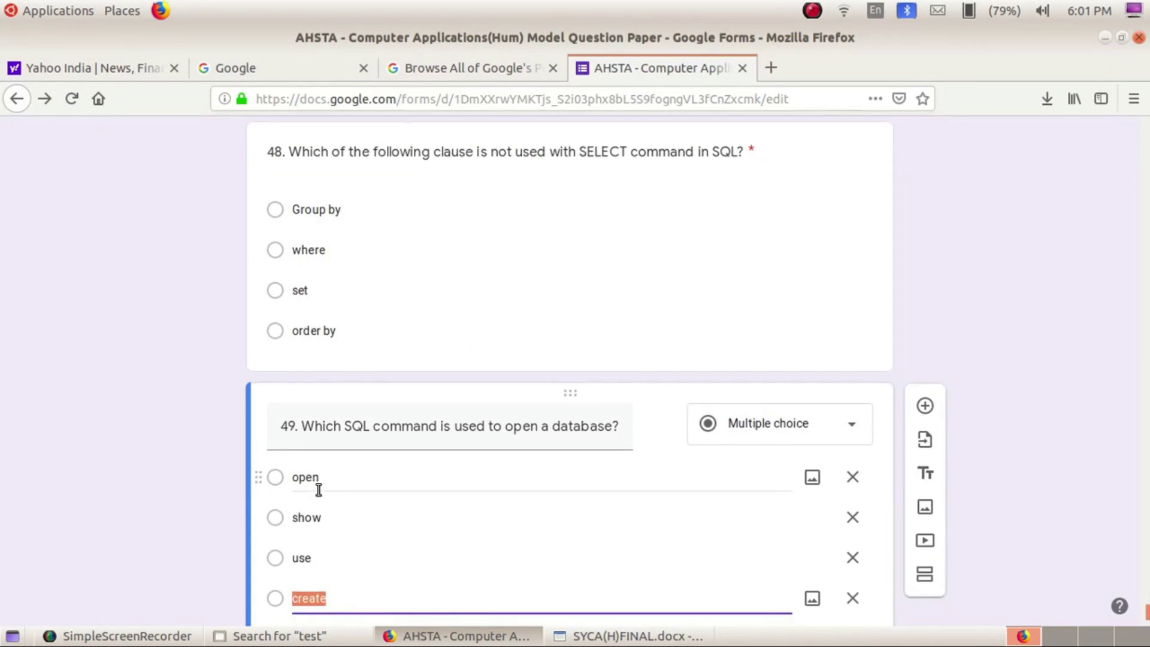
pyautogui.click(275, 613)
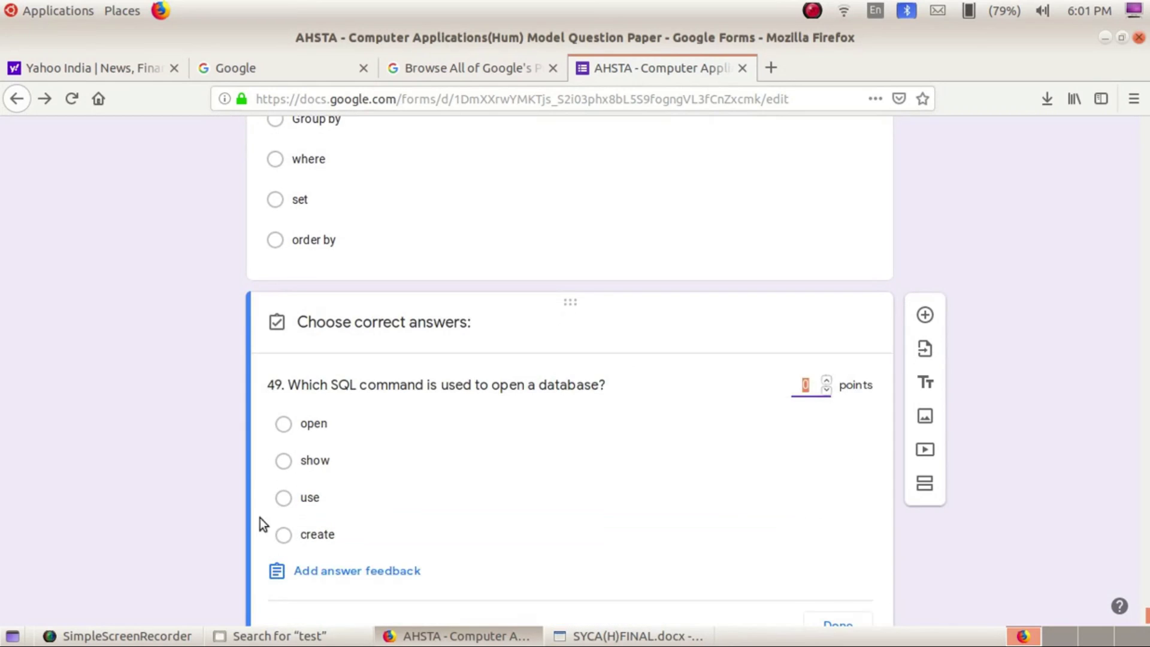
pyautogui.click(361, 485)
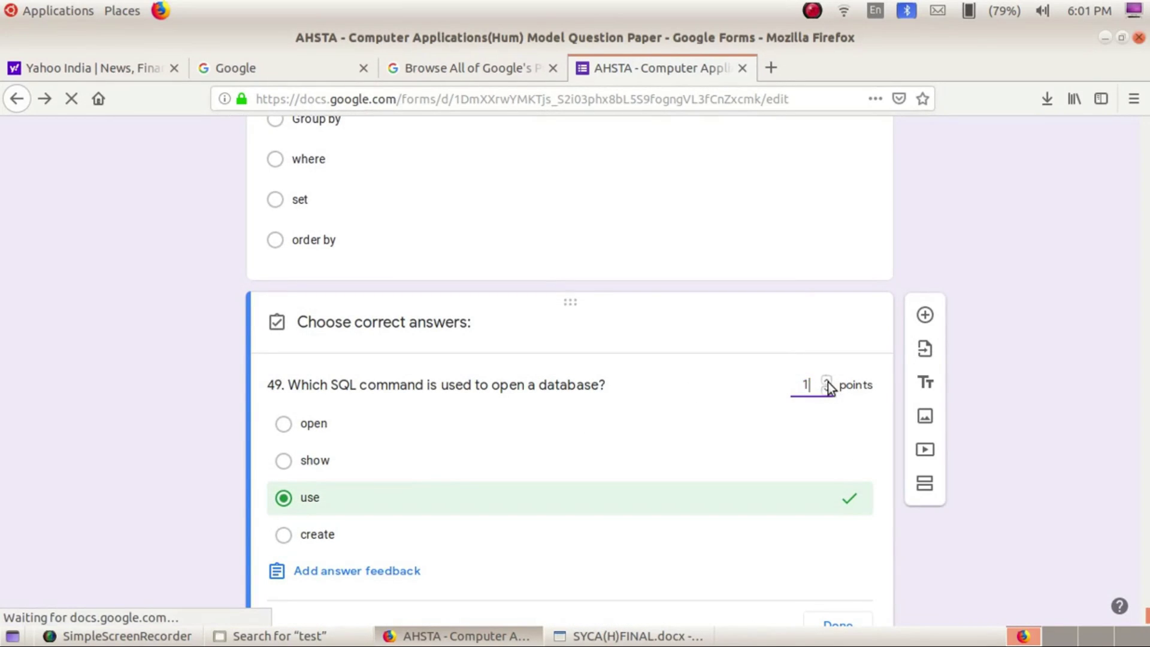
pyautogui.click(837, 611)
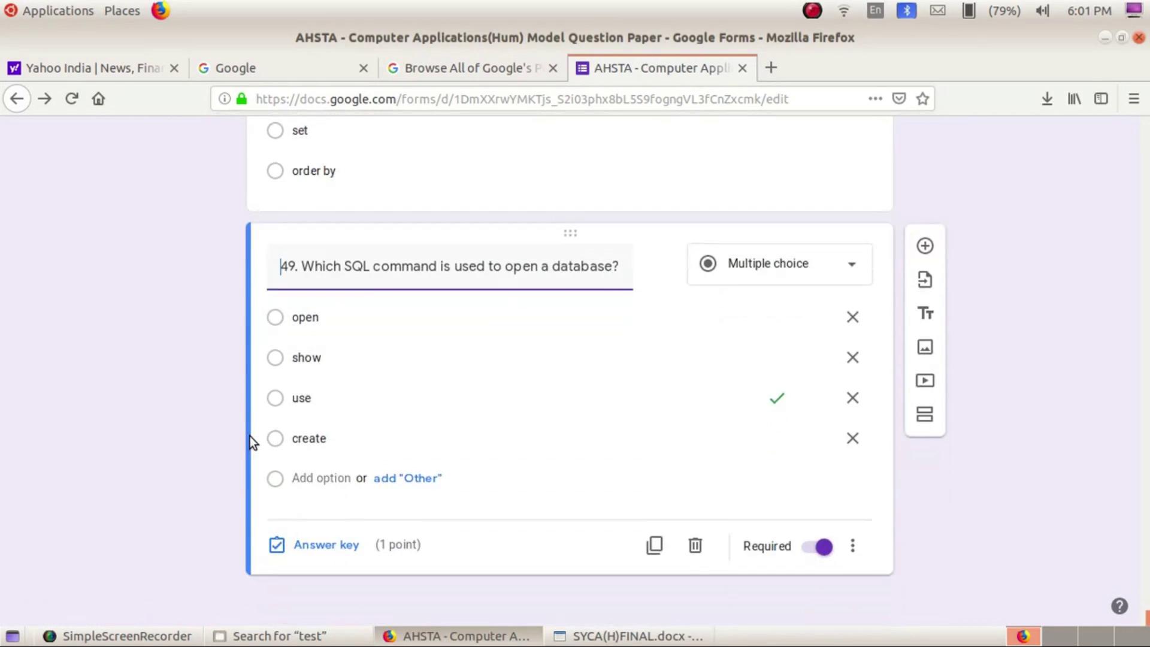
pyautogui.click(925, 242)
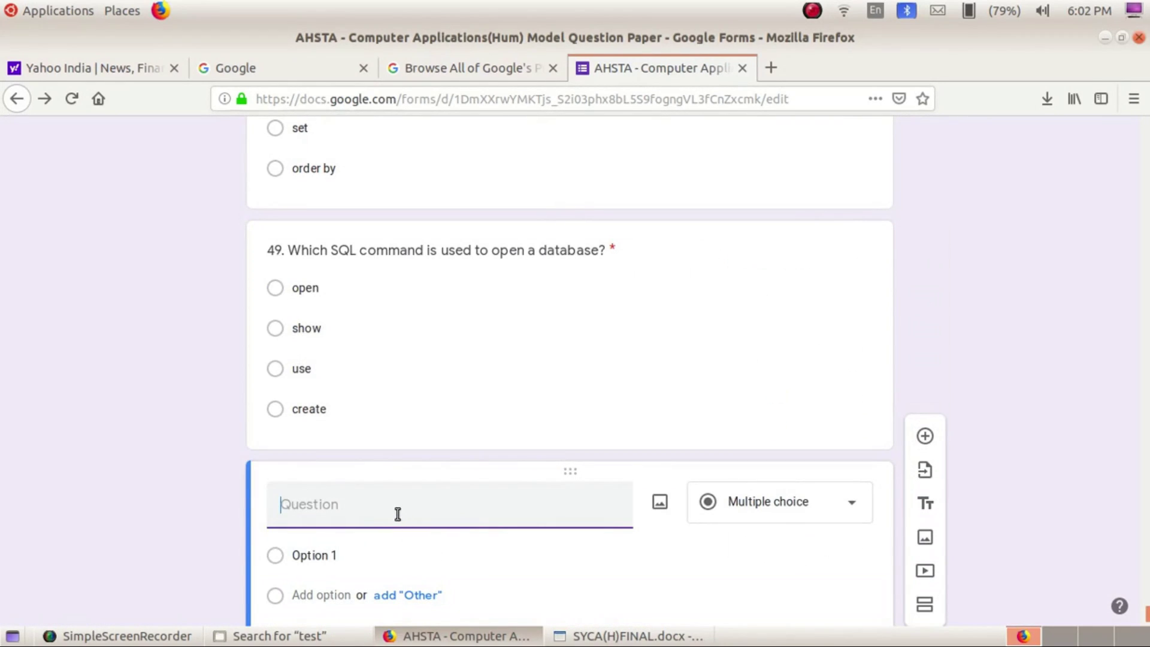
pyautogui.hotkey('alt', 'Tab')
# Copy question 50's text and key create table as its correct answer, worth 1 point
pyautogui.moveTo(373, 267); pyautogui.dragTo(628, 258)
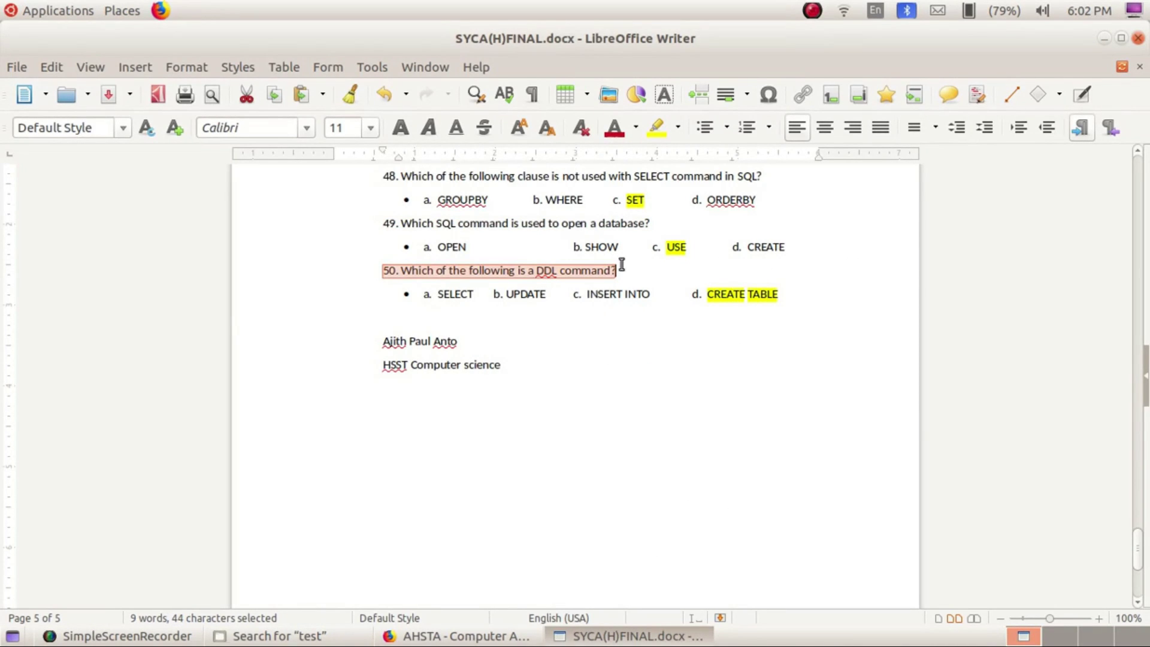
pyautogui.hotkey('alt', 'Tab')
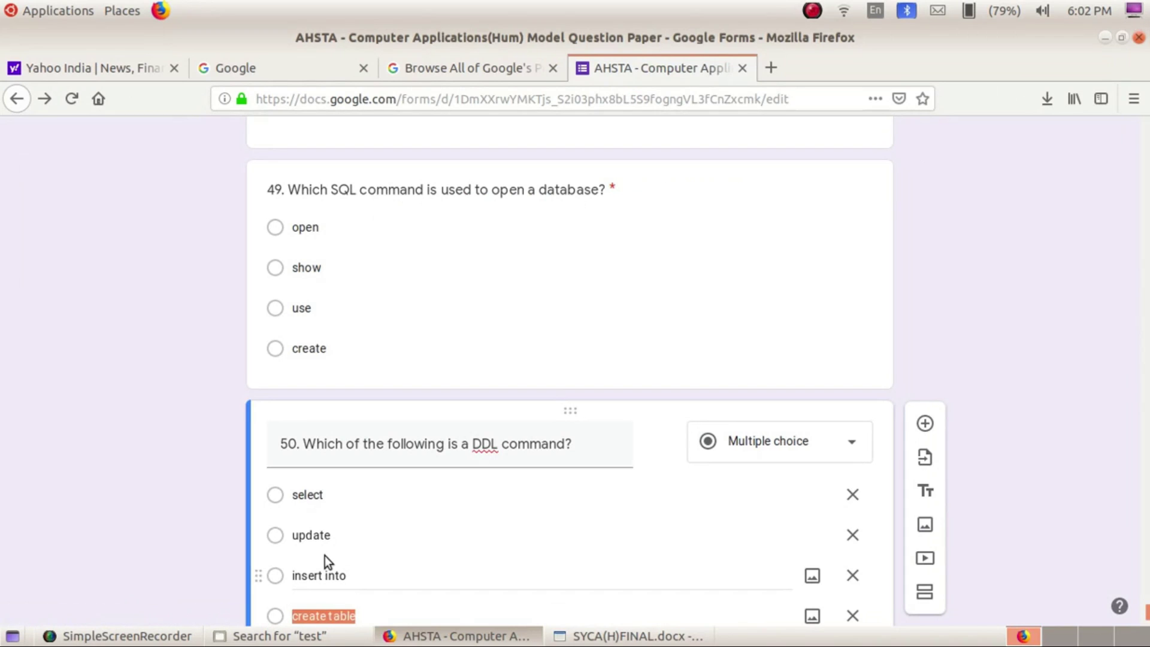
pyautogui.scroll(-2, 325, 556)
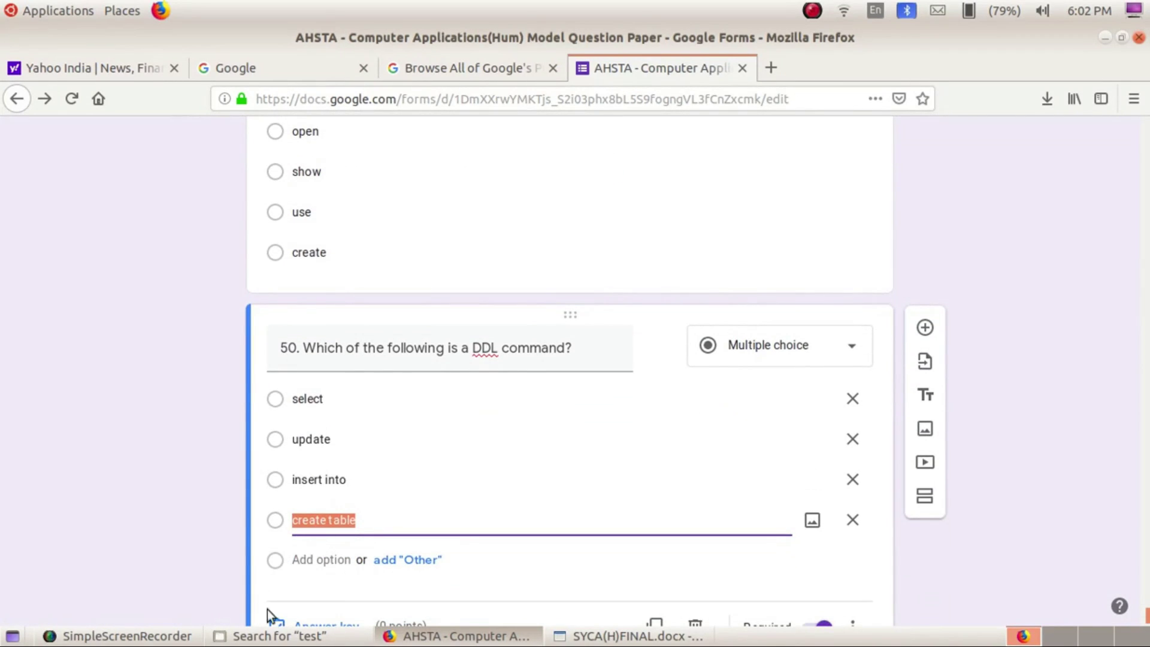
pyautogui.scroll(-1, 288, 582)
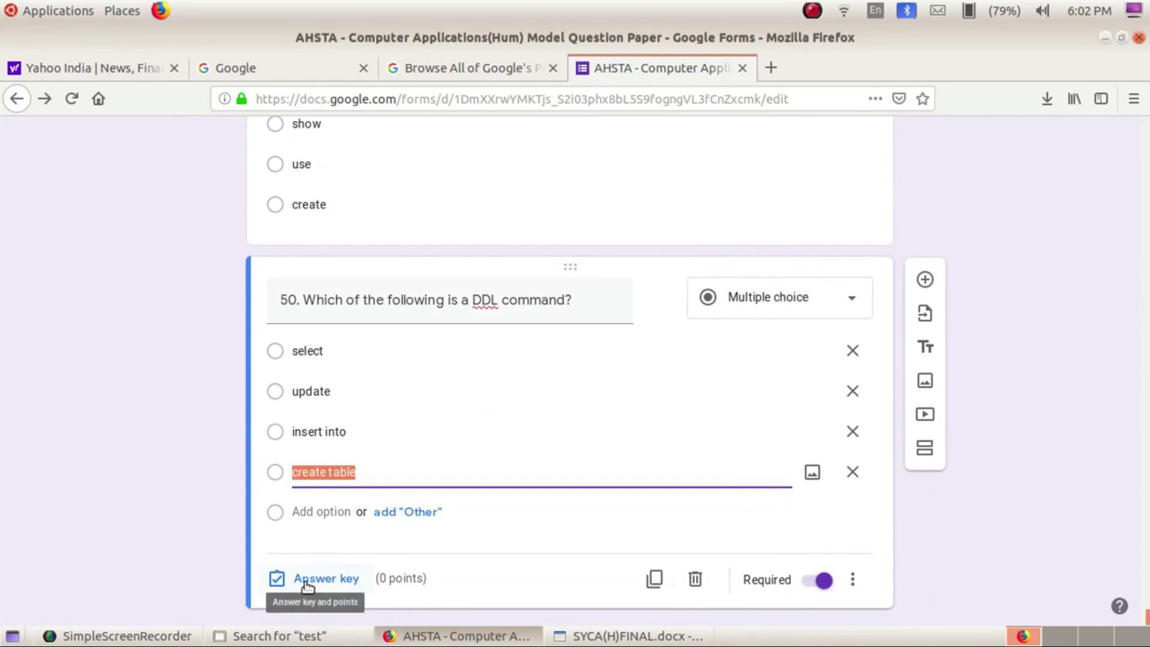
pyautogui.click(303, 586)
pyautogui.click(284, 500)
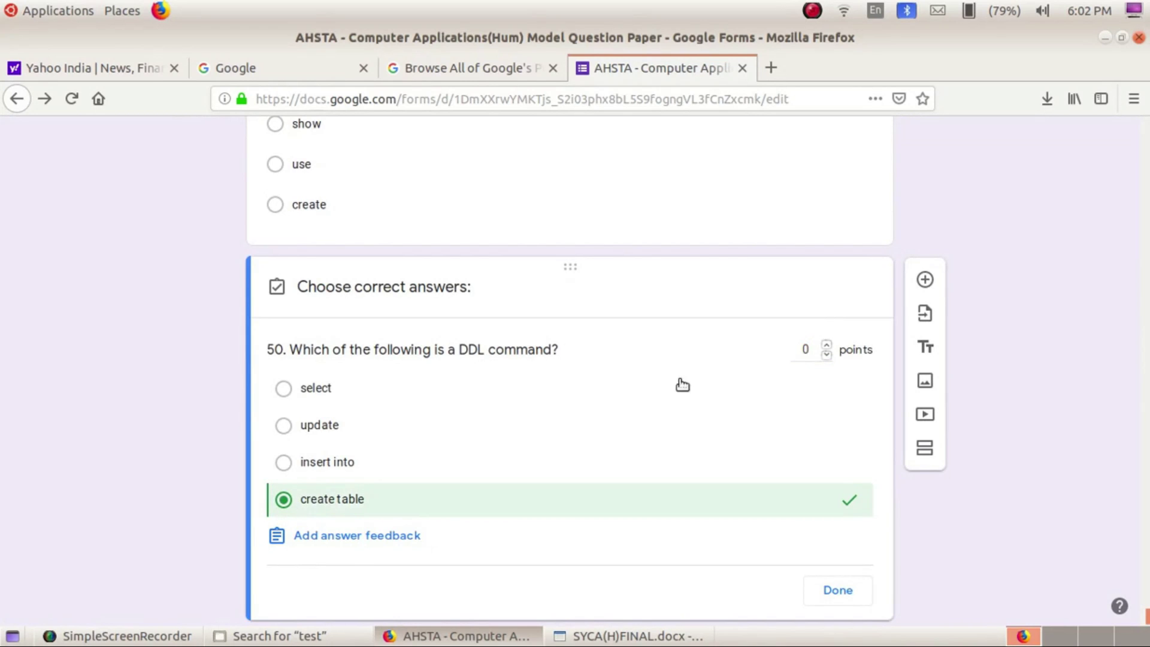
pyautogui.click(825, 345)
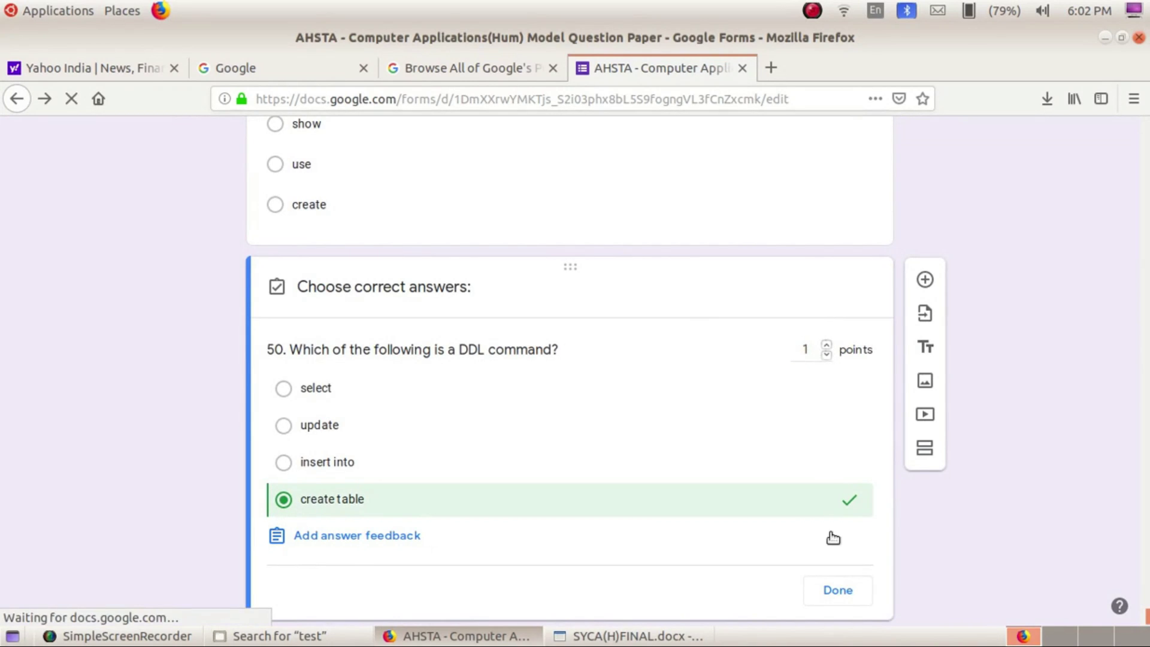
pyautogui.click(833, 589)
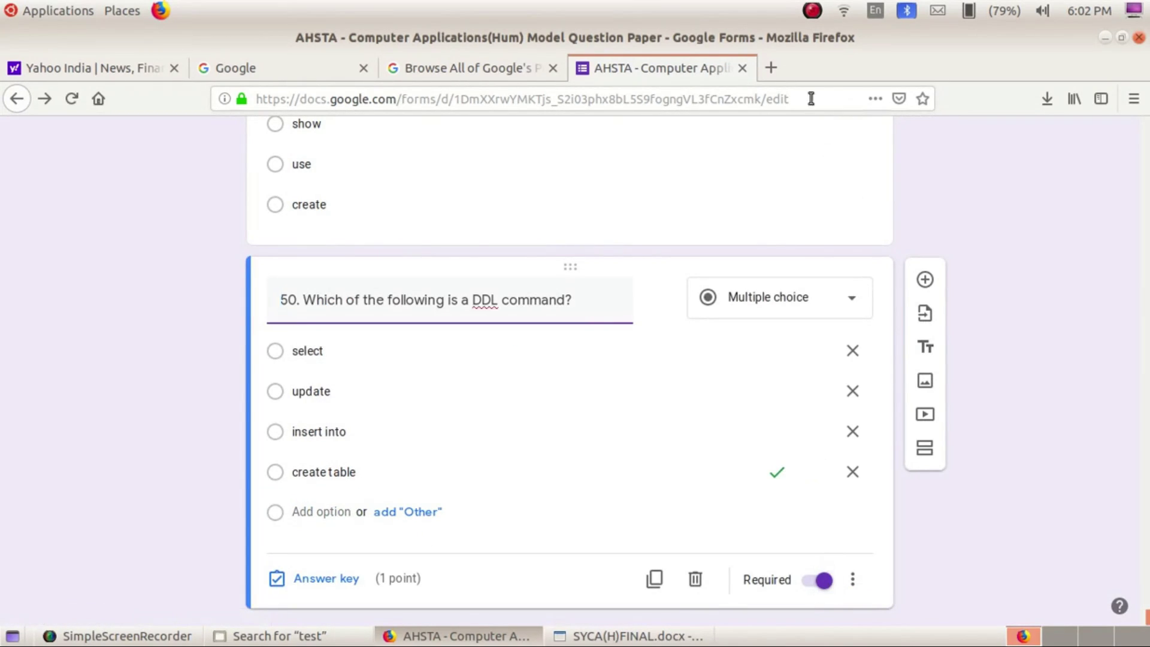
pyautogui.click(809, 11)
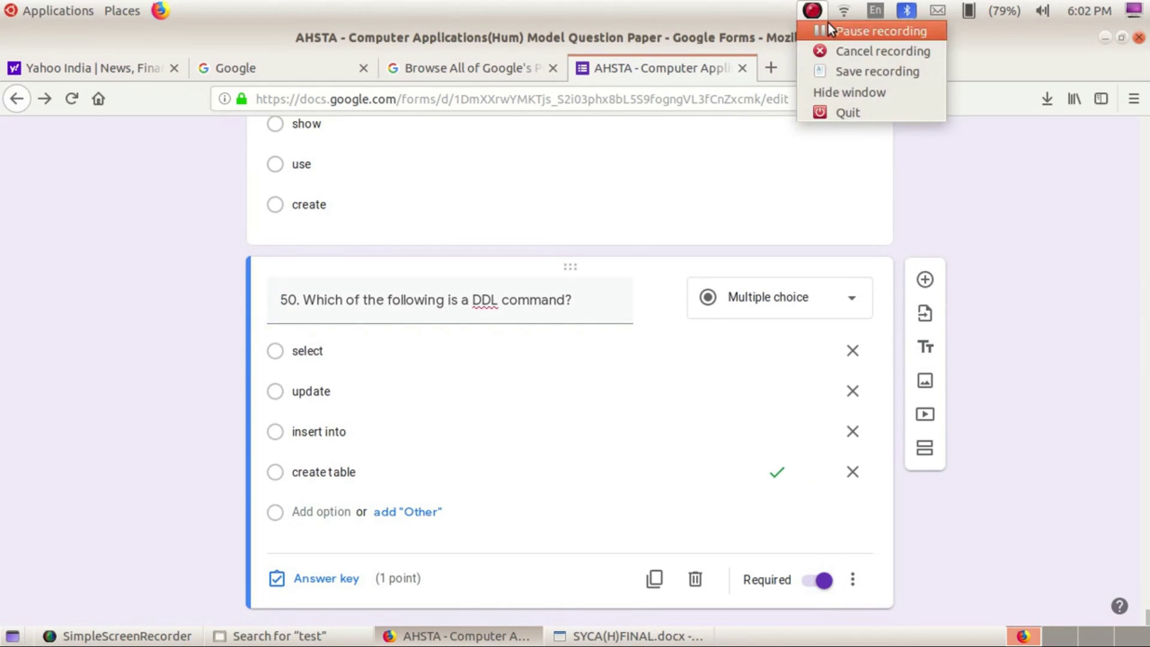
pyautogui.click(828, 22)
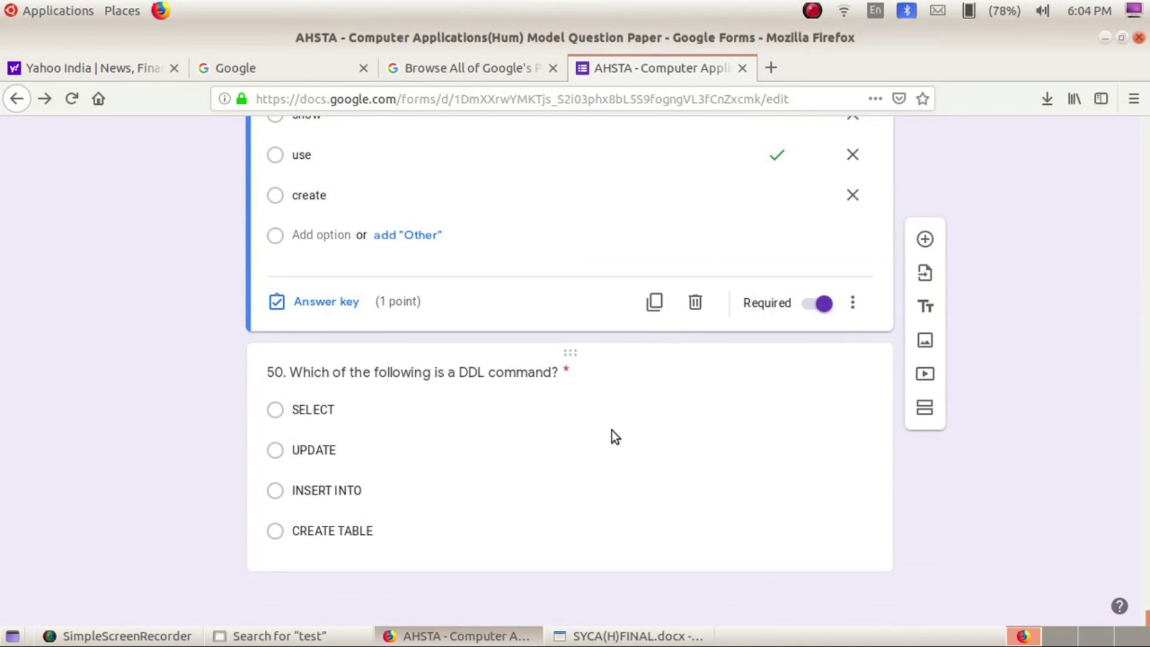
pyautogui.click(612, 430)
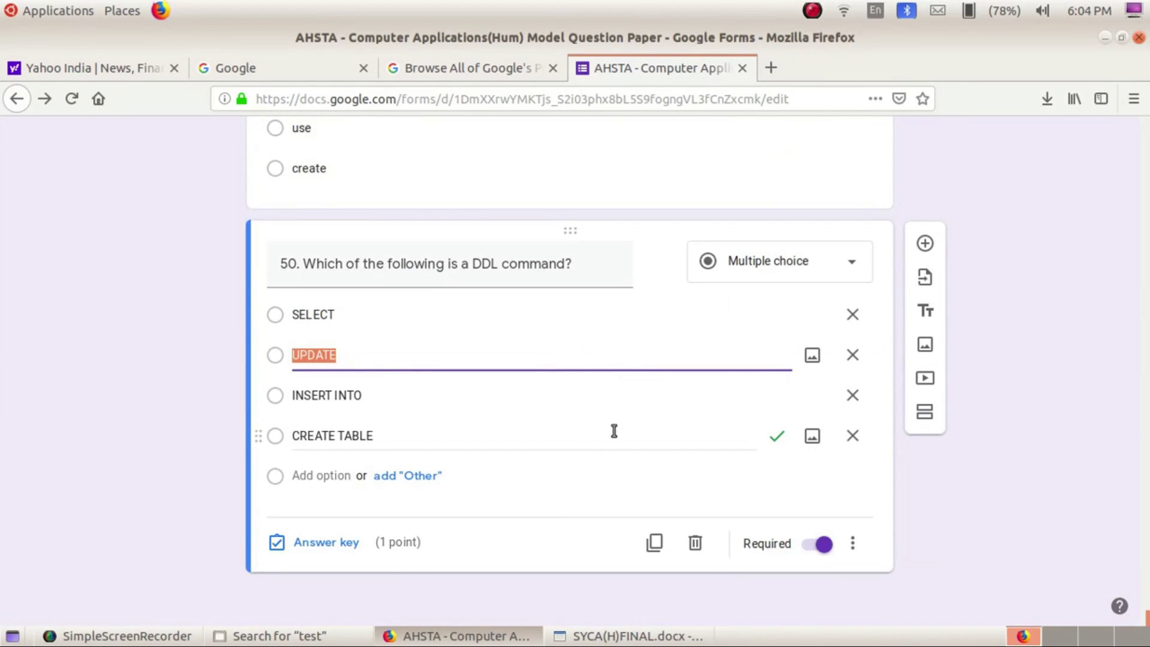
pyautogui.click(646, 163)
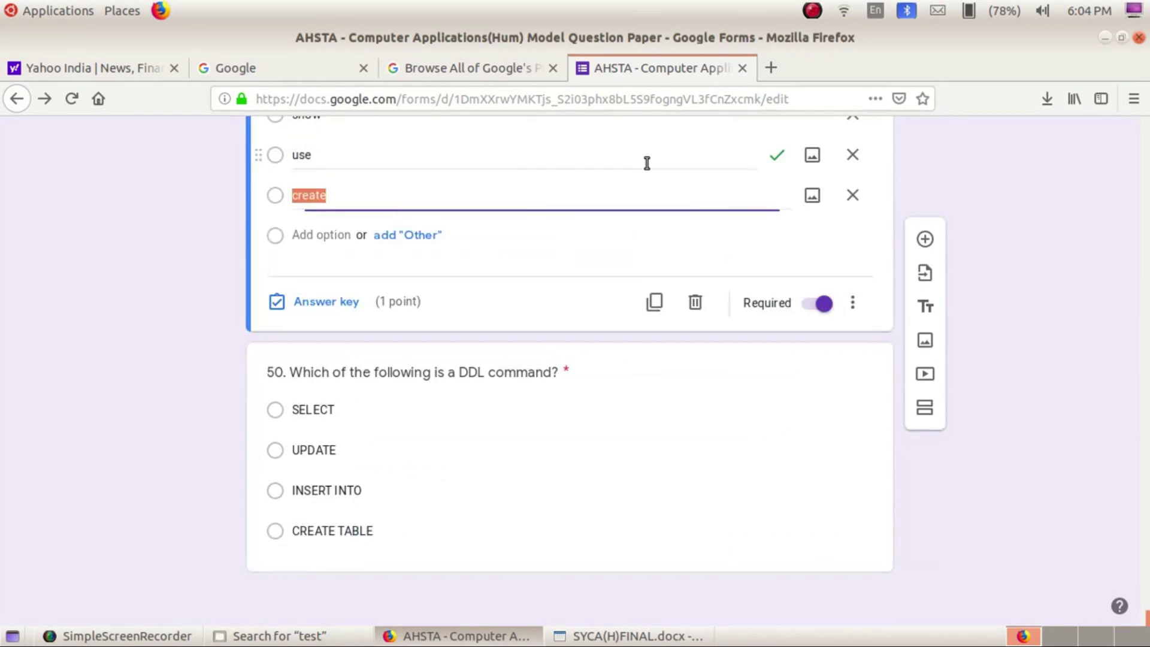
pyautogui.click(647, 163)
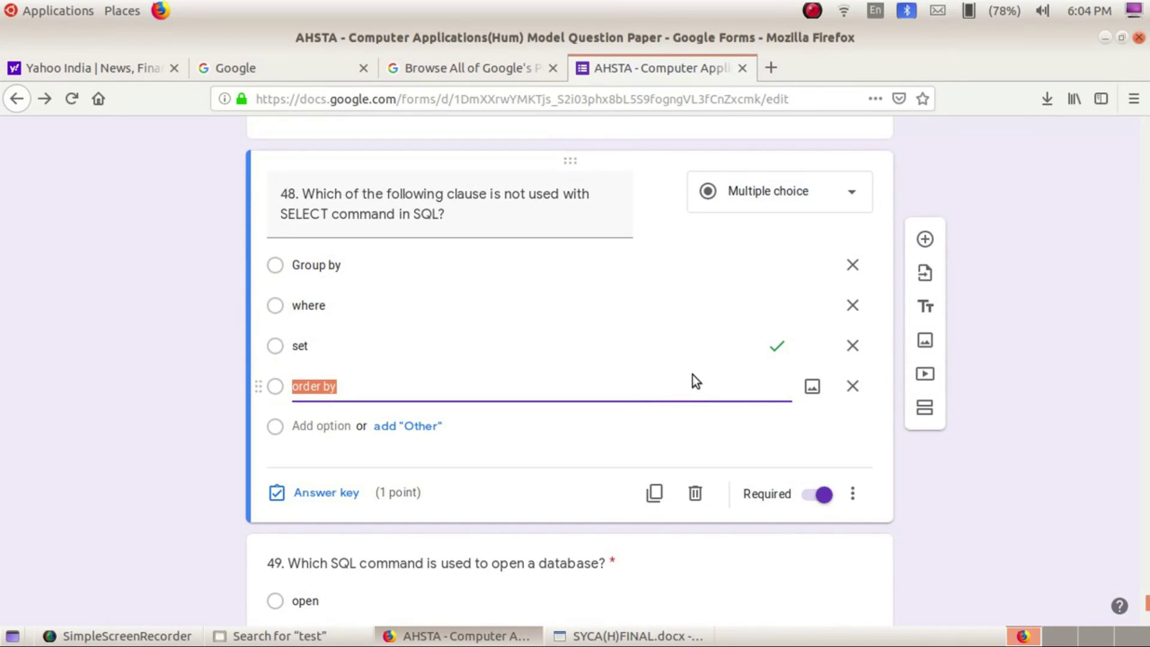
pyautogui.scroll(-7, 693, 379)
pyautogui.click(692, 375)
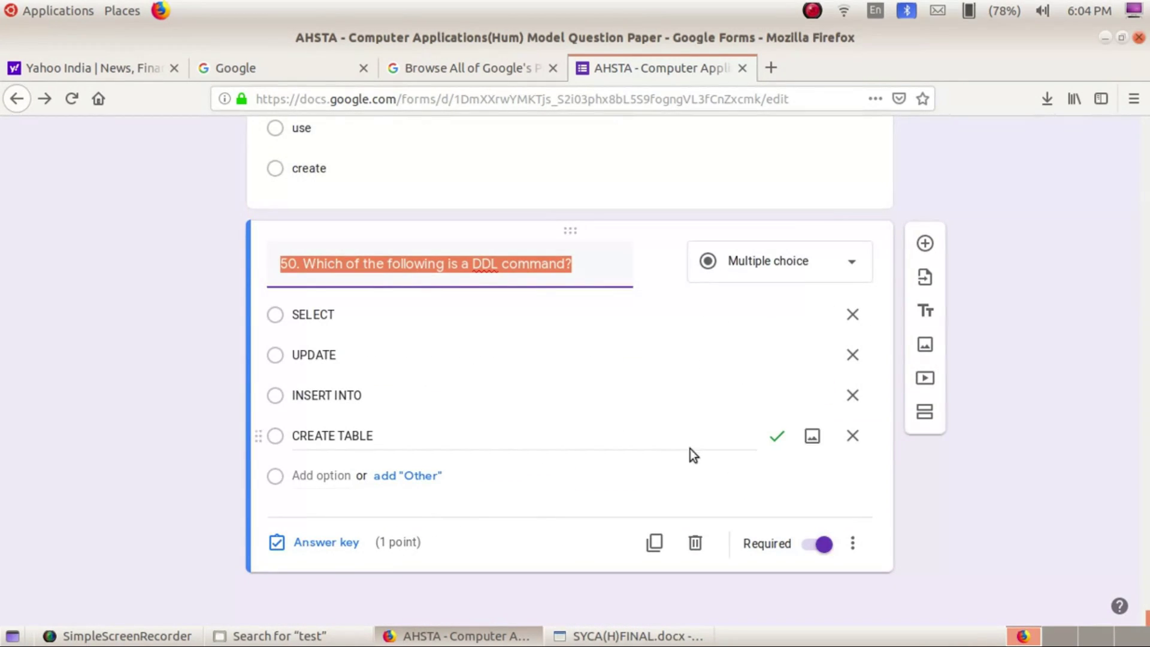
pyautogui.click(771, 440)
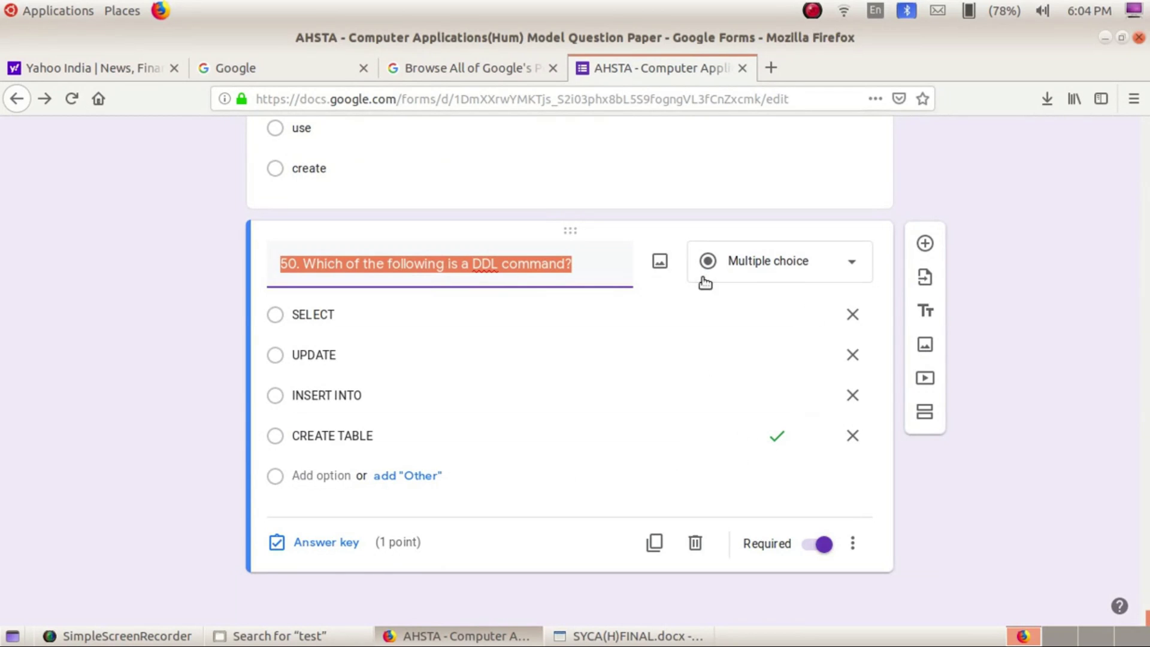
pyautogui.scroll(2, 702, 277)
pyautogui.click(704, 277)
pyautogui.scroll(3, 706, 272)
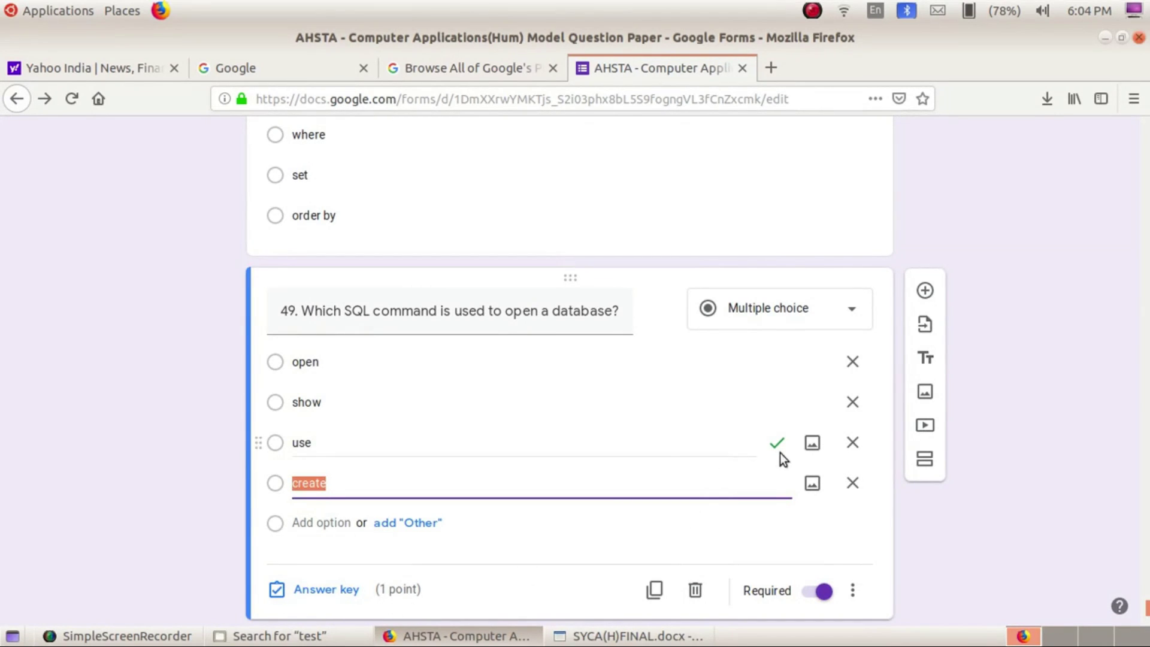
pyautogui.scroll(3, 661, 430)
pyautogui.click(732, 367)
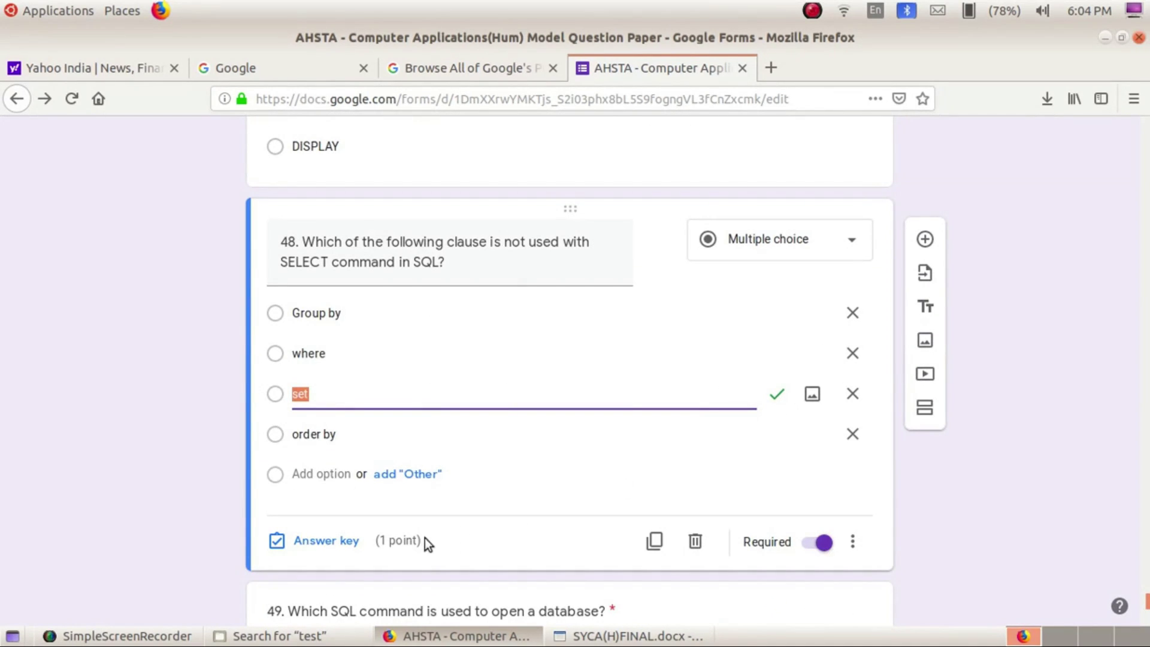
pyautogui.scroll(3, 509, 470)
pyautogui.click(685, 335)
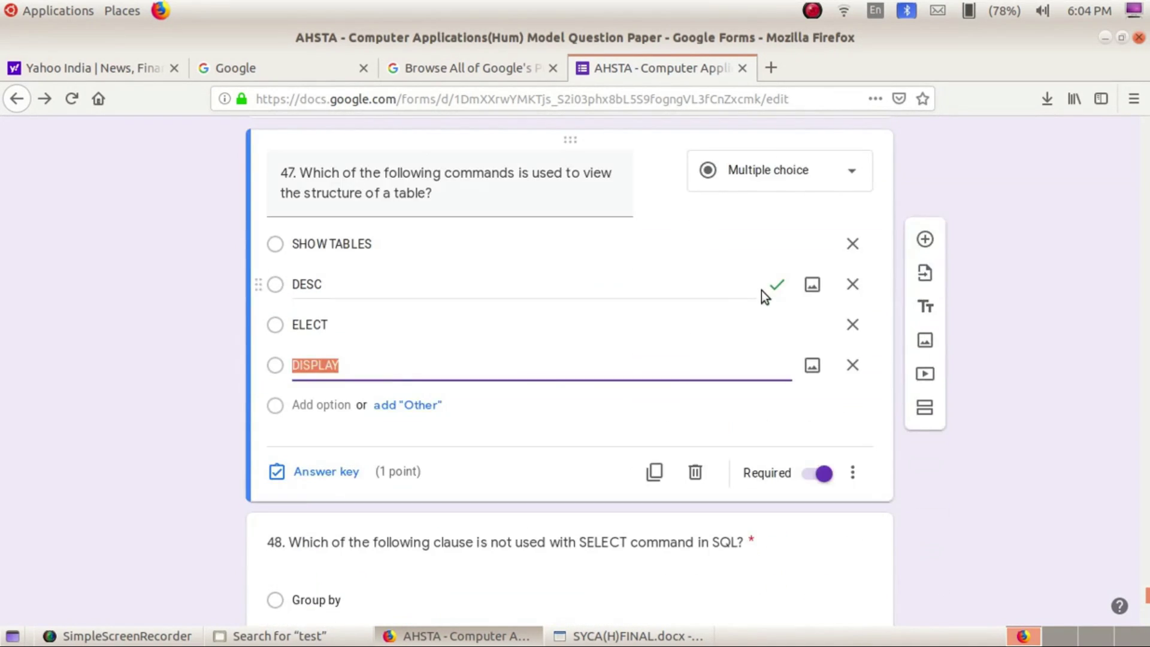
pyautogui.click(644, 327)
pyautogui.scroll(5, 644, 329)
pyautogui.scroll(1, 644, 329)
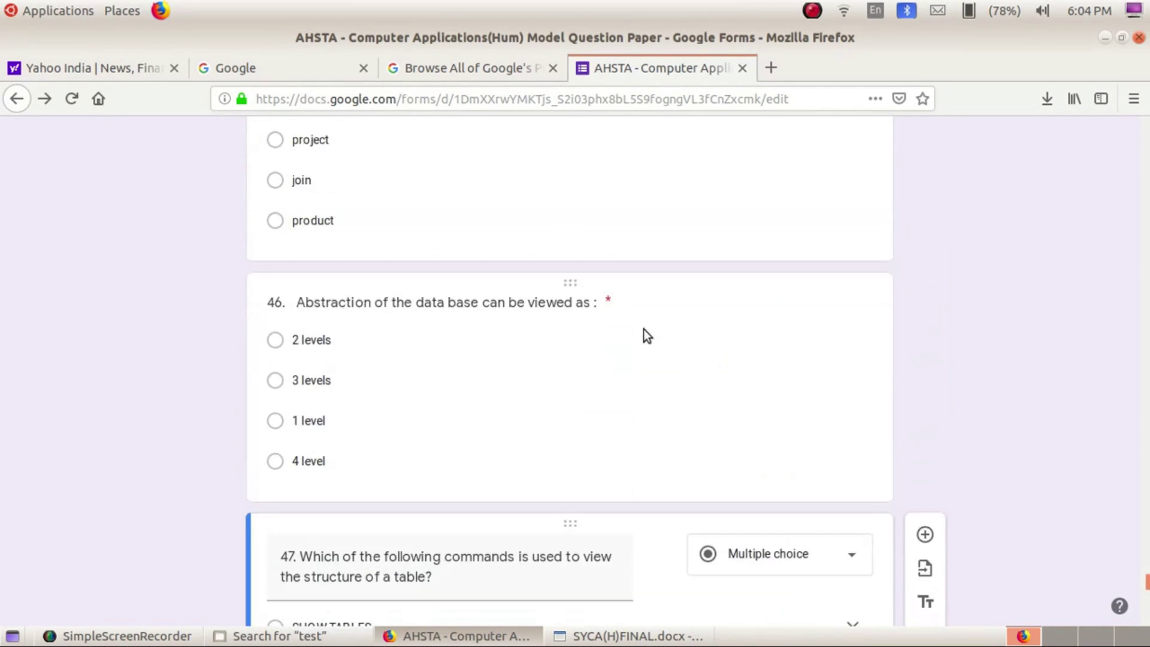
pyautogui.click(786, 396)
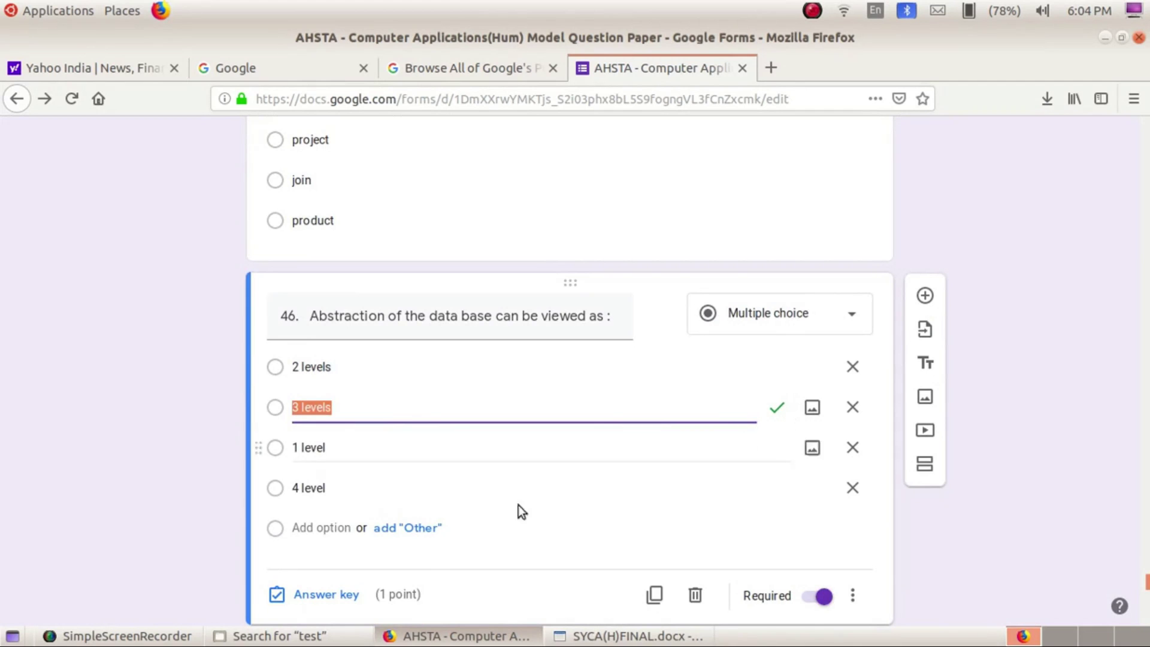
pyautogui.scroll(3, 700, 288)
pyautogui.click(763, 297)
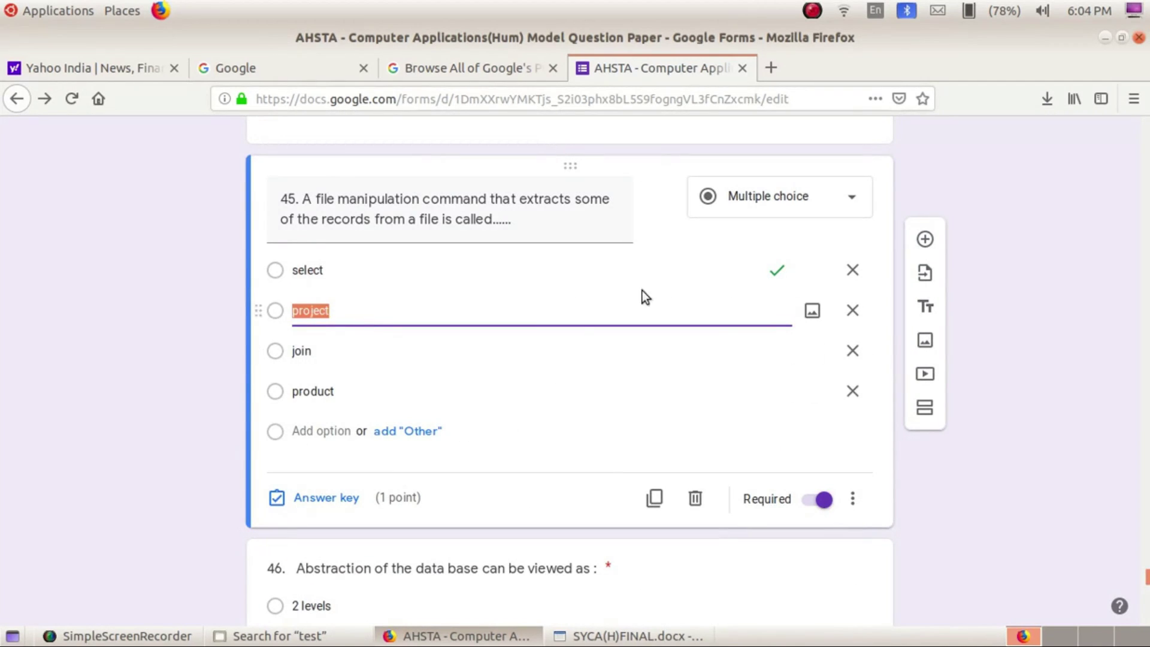
pyautogui.click(811, 10)
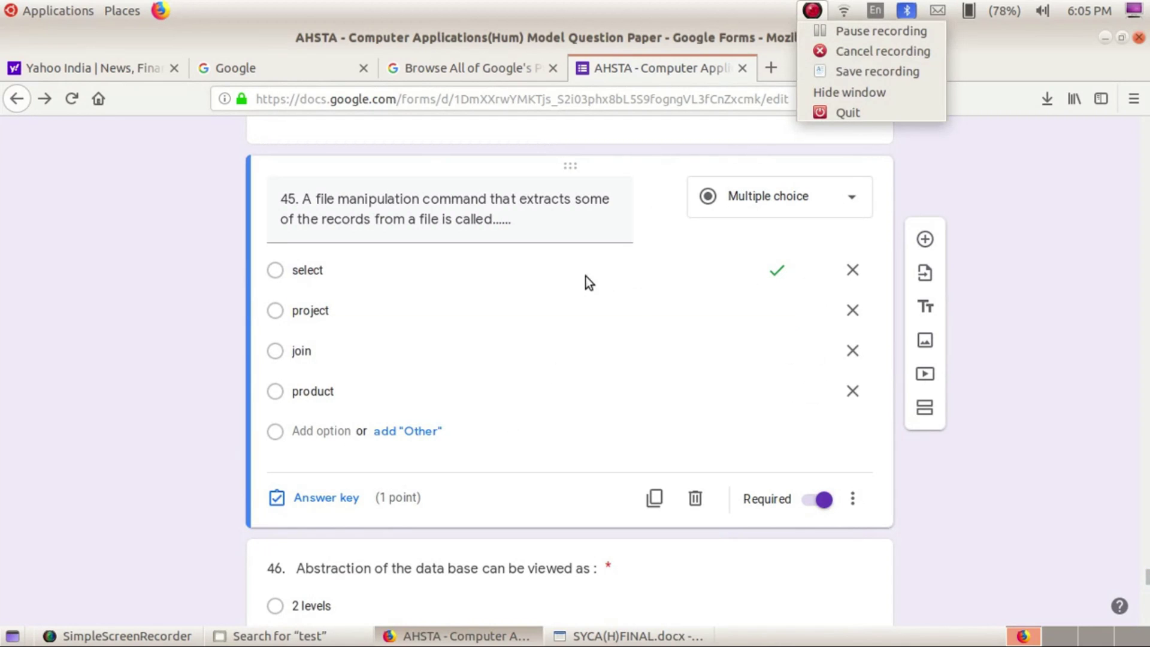
pyautogui.click(808, 31)
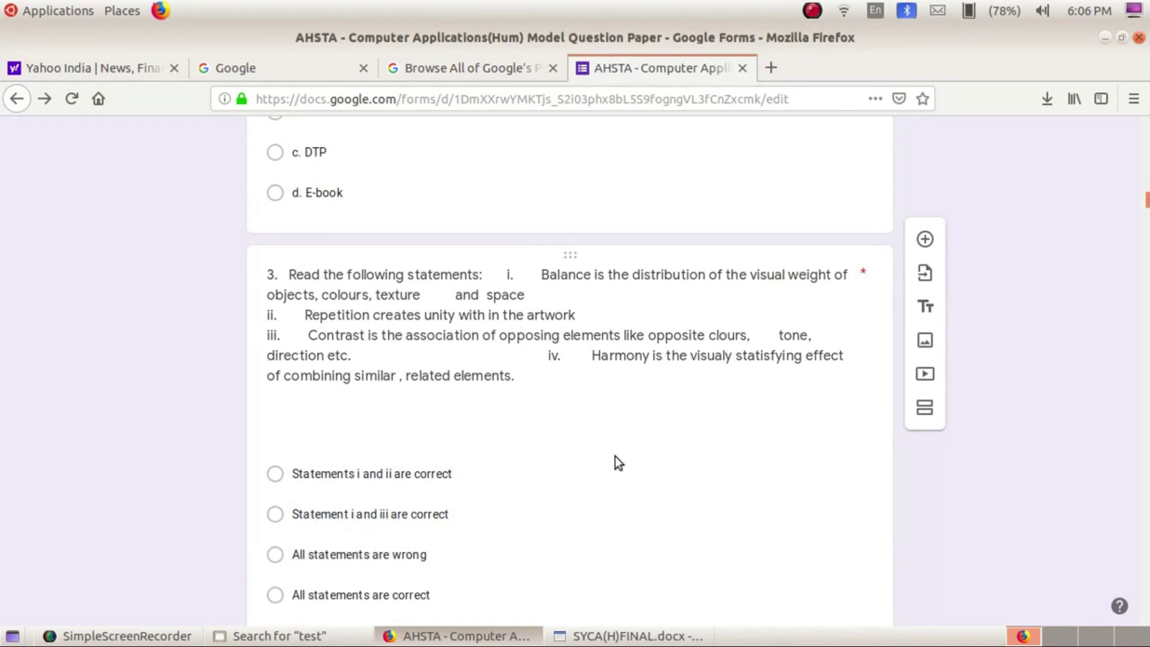
pyautogui.click(665, 440)
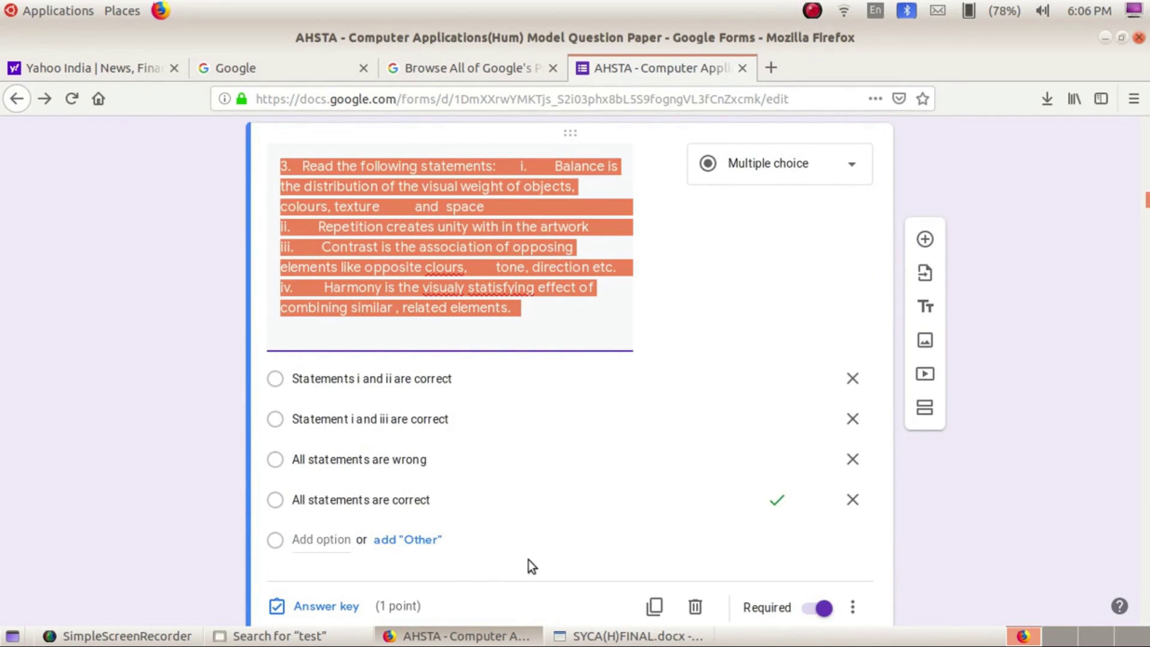
pyautogui.scroll(8, 430, 588)
pyautogui.click(550, 479)
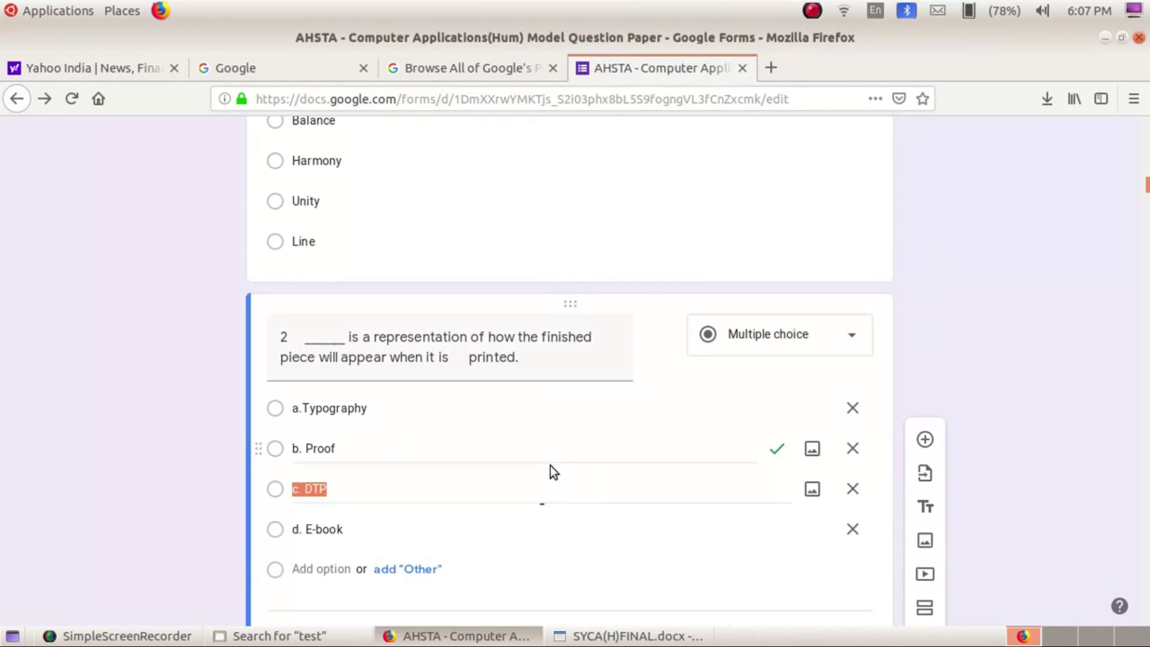
pyautogui.scroll(-1, 401, 568)
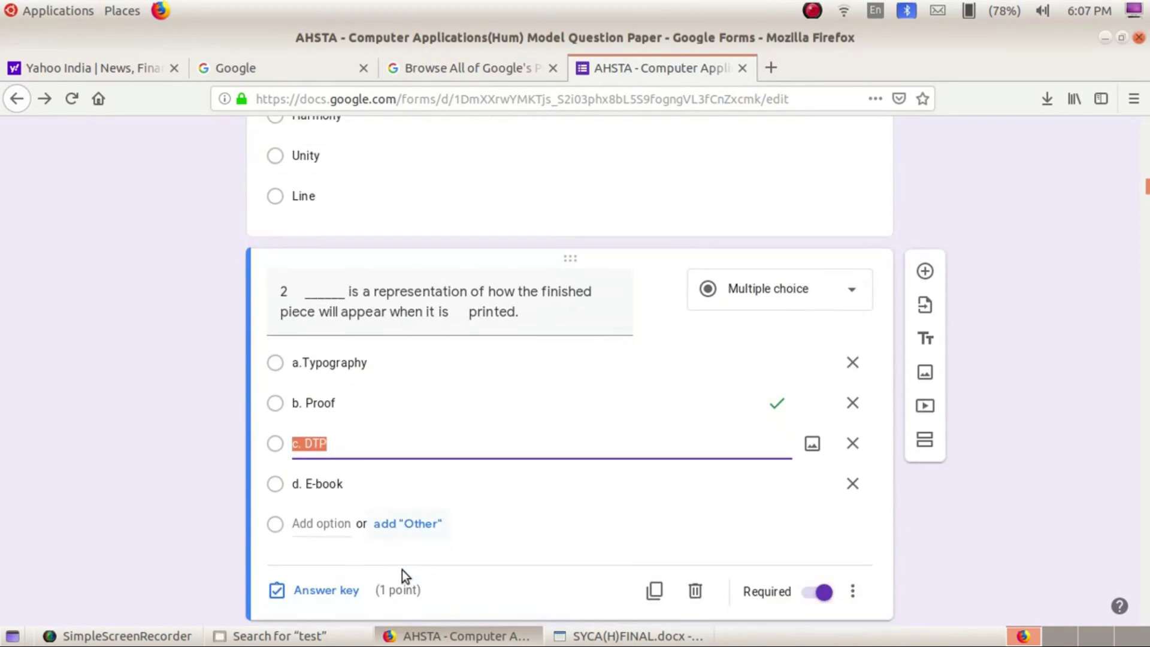
pyautogui.scroll(7, 544, 462)
pyautogui.click(664, 501)
pyautogui.scroll(-3, 685, 489)
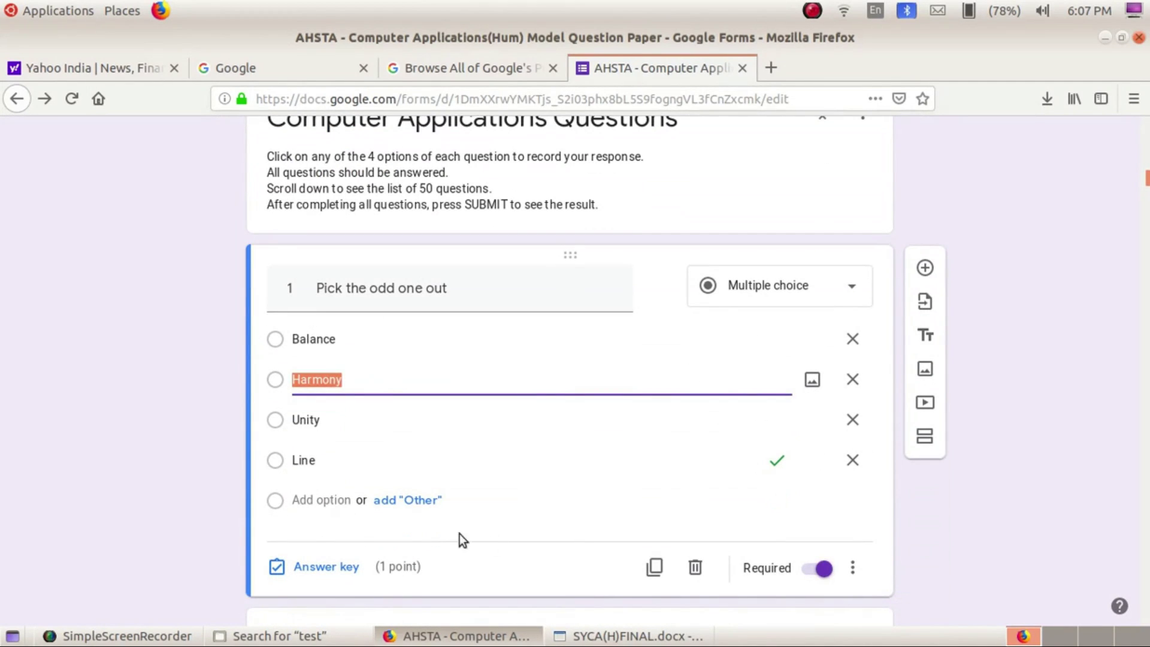
pyautogui.click(810, 16)
pyautogui.click(817, 31)
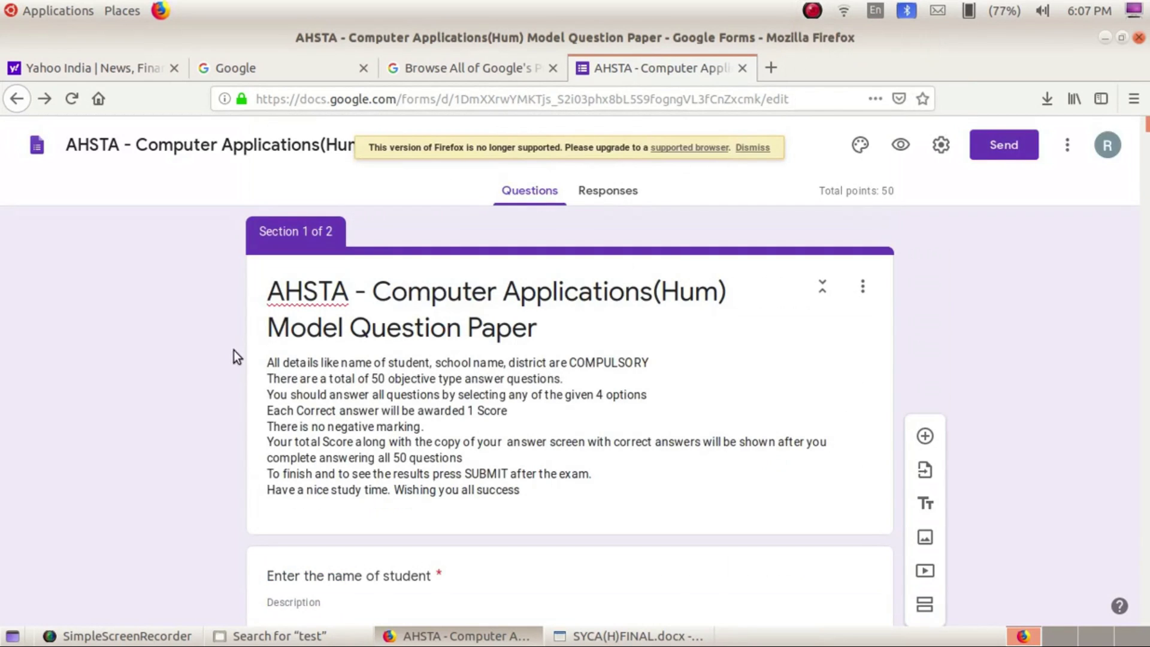
pyautogui.click(270, 364)
pyautogui.hotkey('ctrl', 'a')
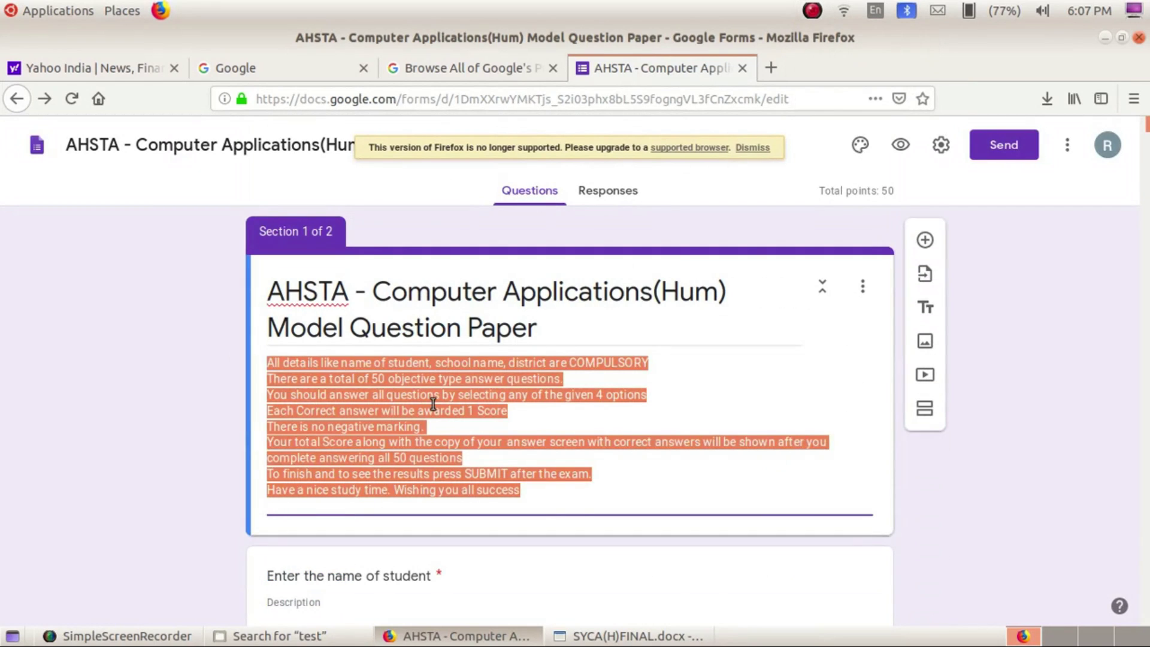
pyautogui.click(566, 495)
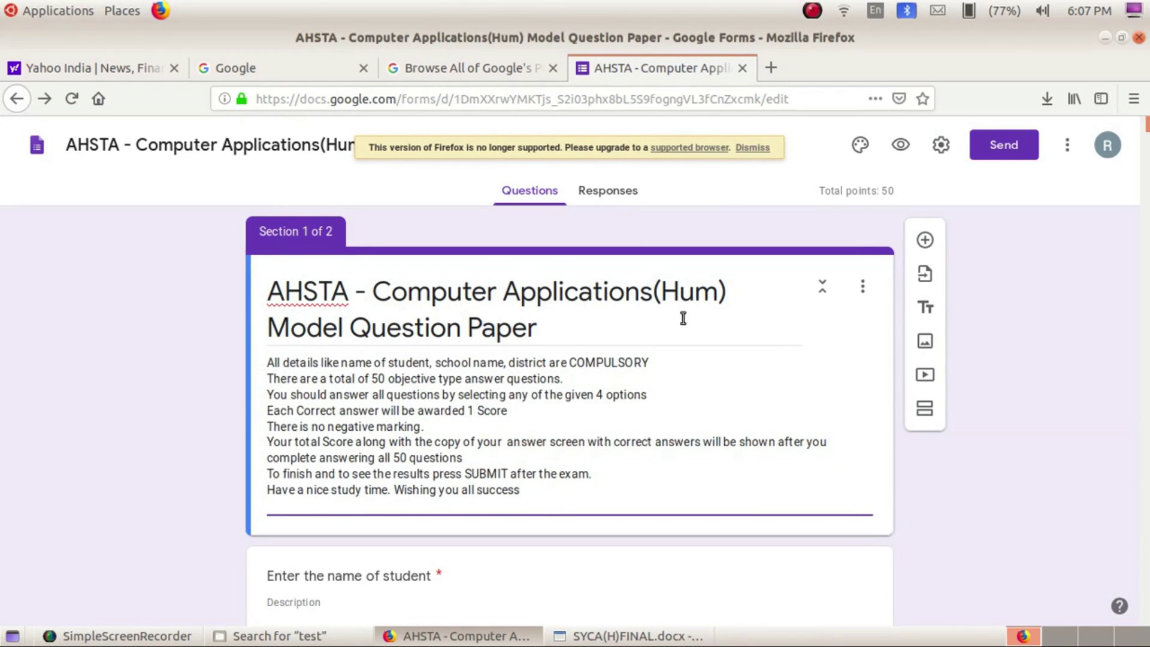
# Preview the quiz and enter a student name and the school name 'ST. ALOYSIUS, ELTHURUTH'
pyautogui.click(900, 148)
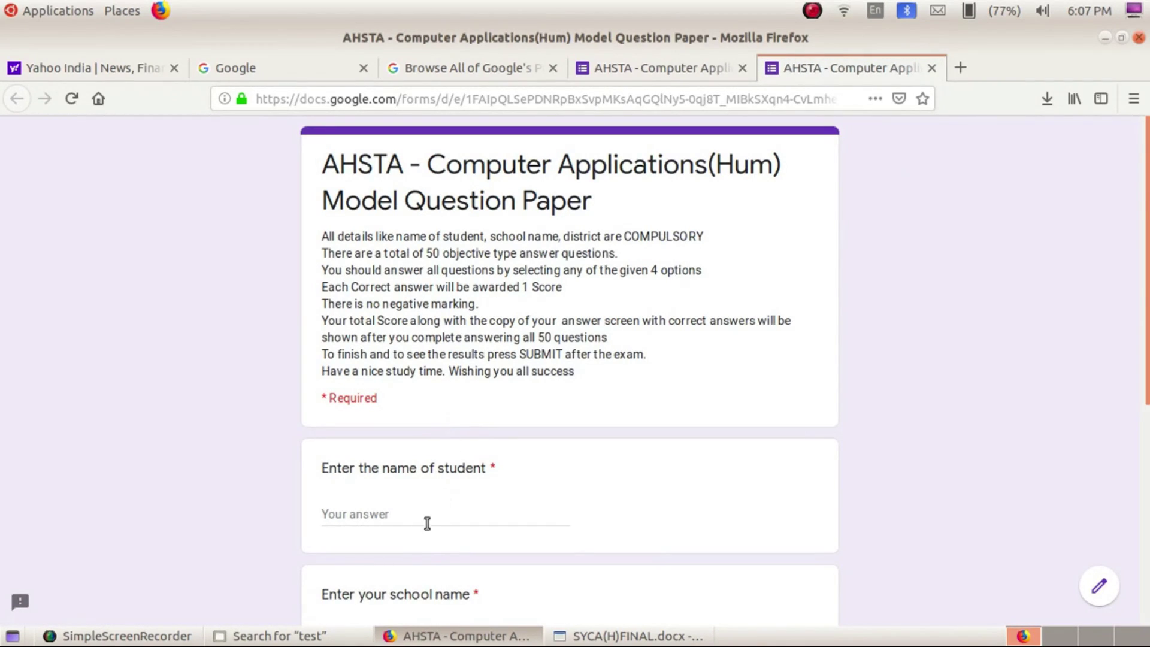
pyautogui.click(431, 508)
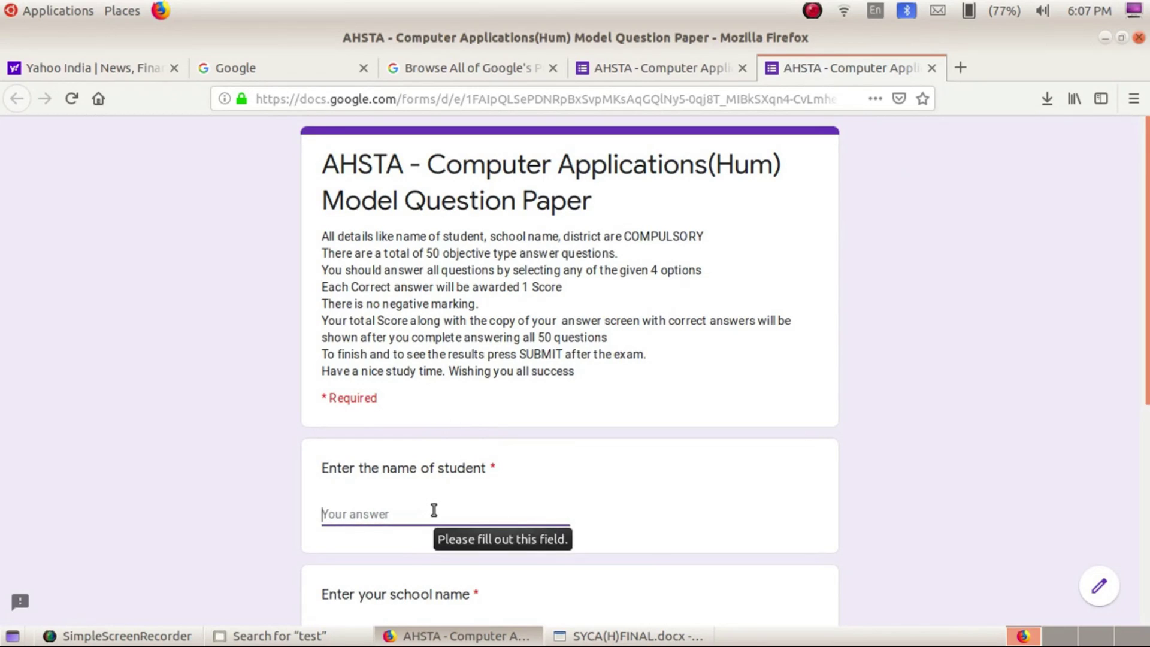
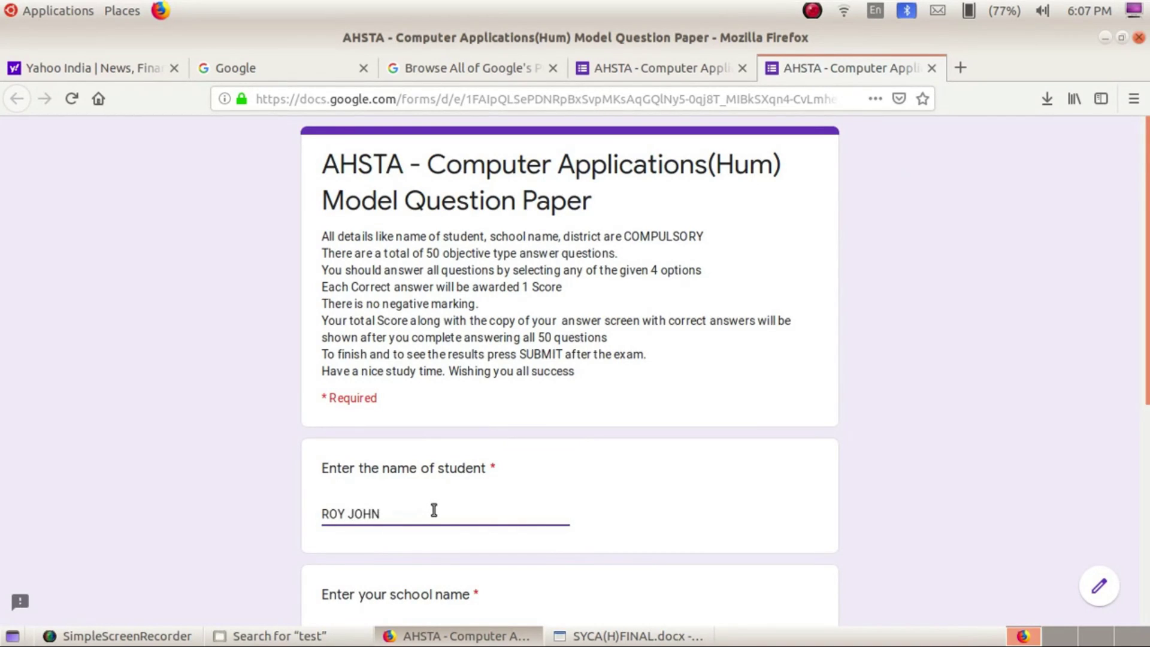
pyautogui.scroll(-4, 432, 510)
pyautogui.click(432, 501)
pyautogui.write('ST')
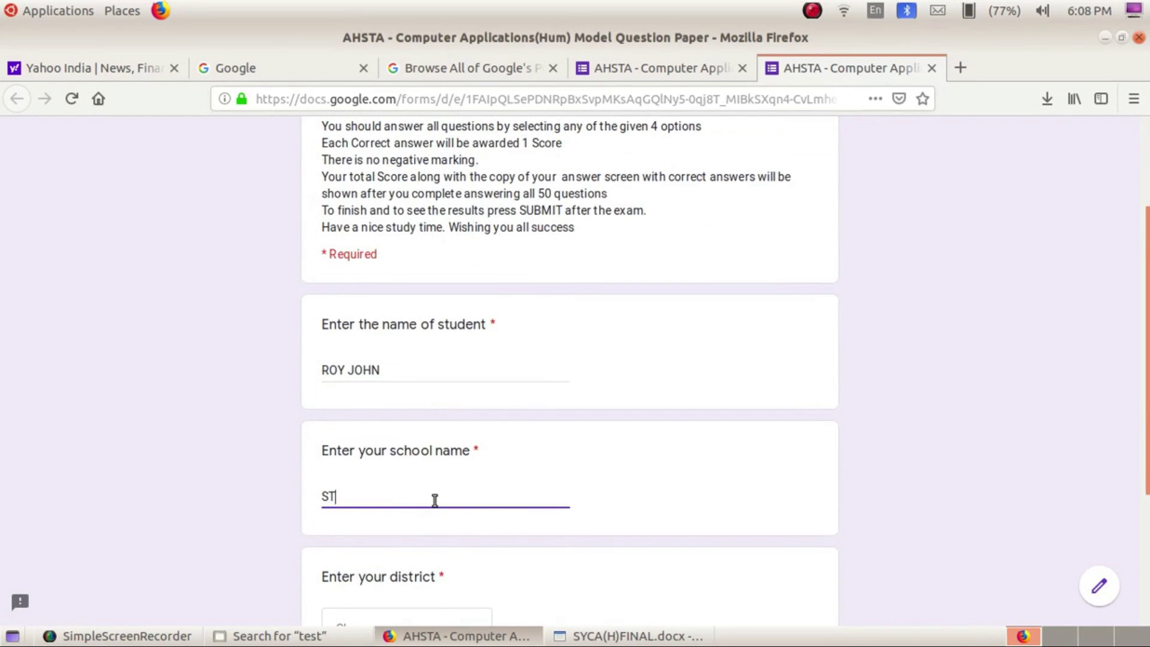
pyautogui.write('. ALOYSIUS')
pyautogui.press('BackSpace')
pyautogui.press('BackSpace')
pyautogui.write(', ELTHURUTH')
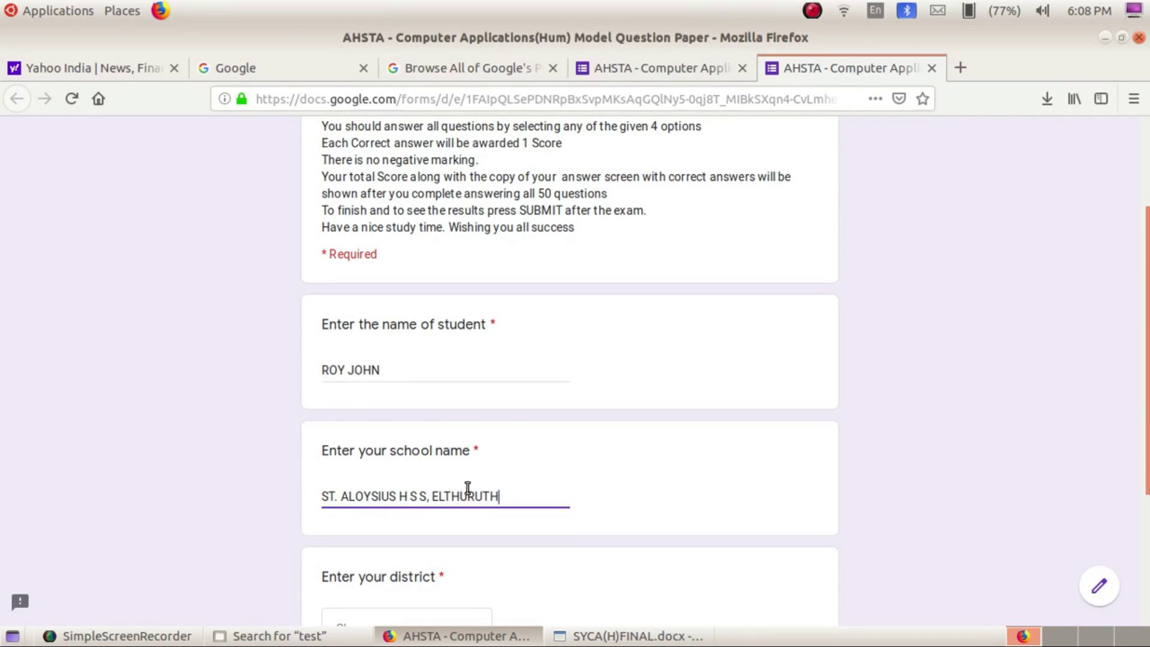
pyautogui.scroll(-3, 465, 489)
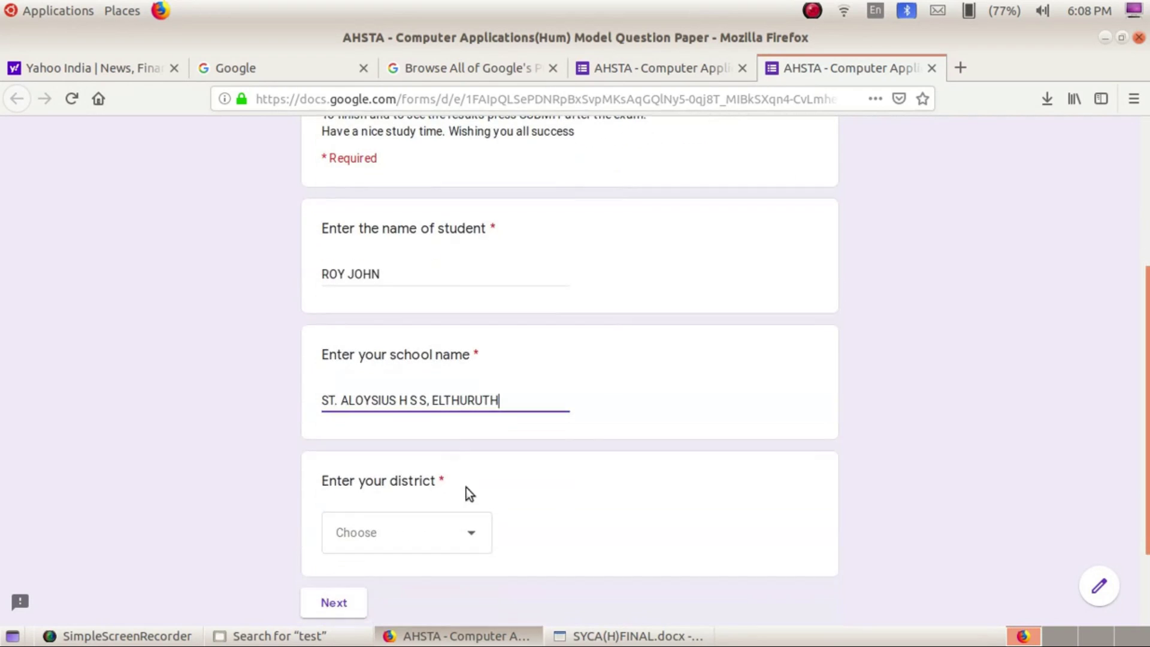
# Choose Thrissur from the district dropdown
pyautogui.click(468, 524)
pyautogui.click(413, 505)
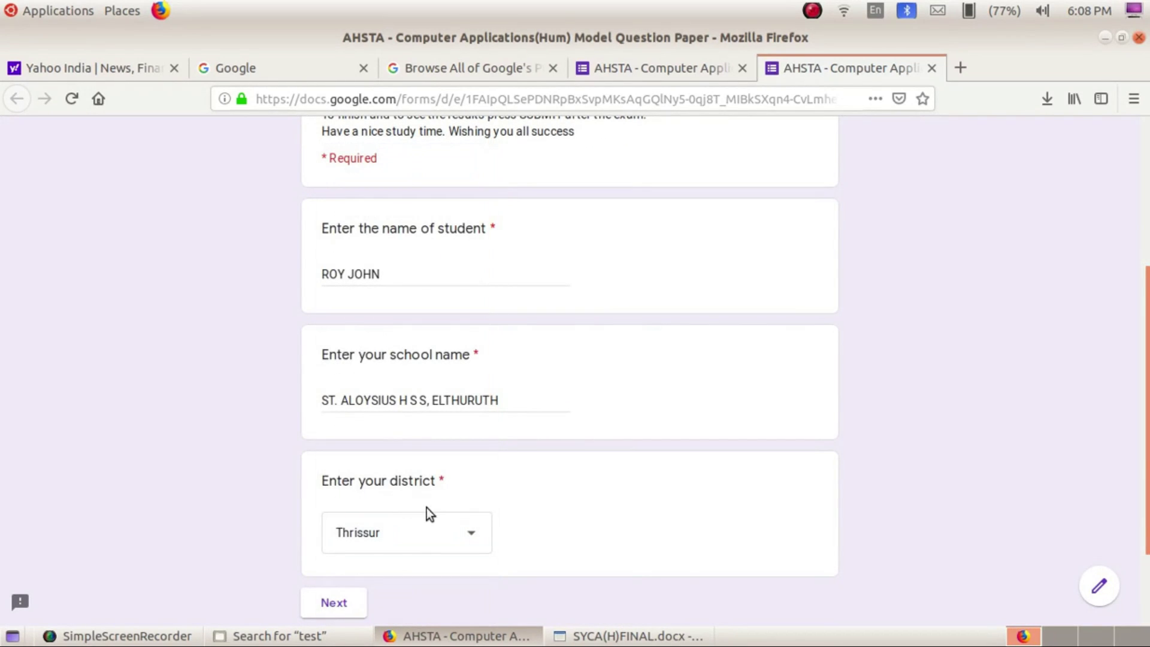
pyautogui.click(467, 535)
pyautogui.scroll(-5, 472, 488)
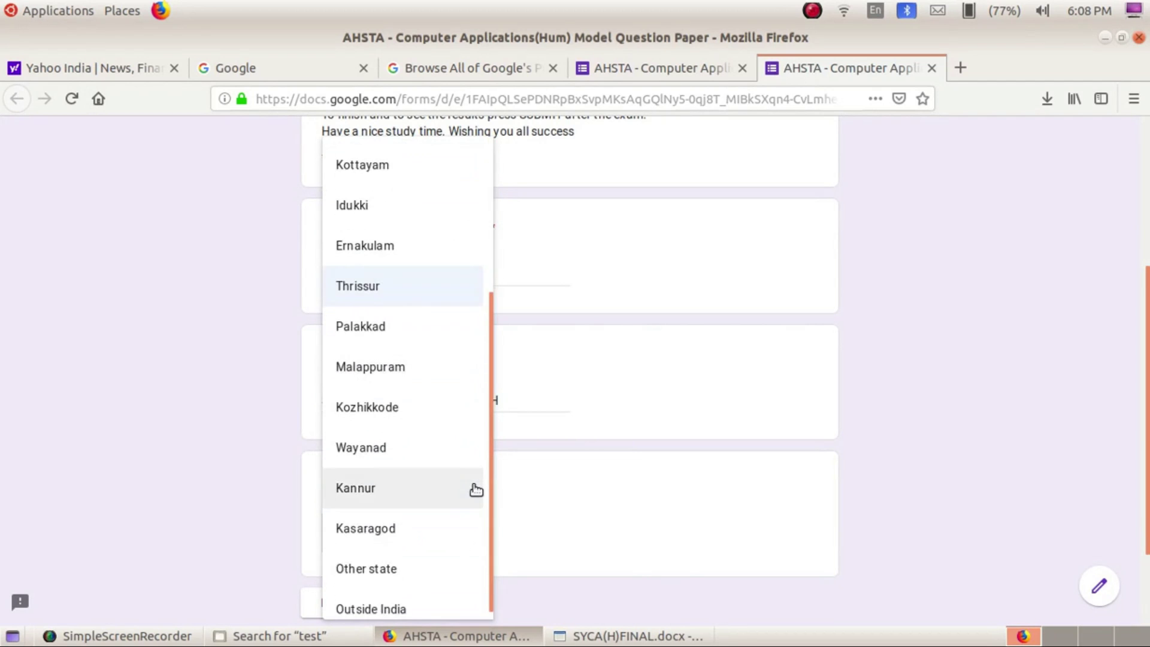
pyautogui.scroll(2, 473, 488)
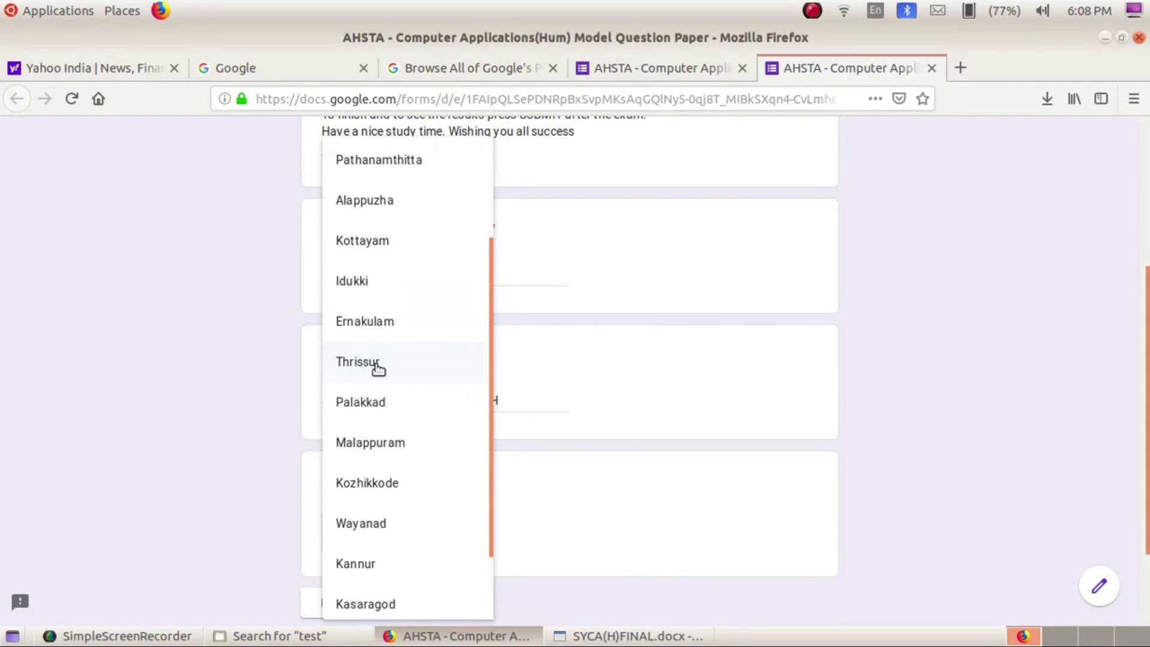
pyautogui.click(377, 364)
pyautogui.scroll(-2, 584, 509)
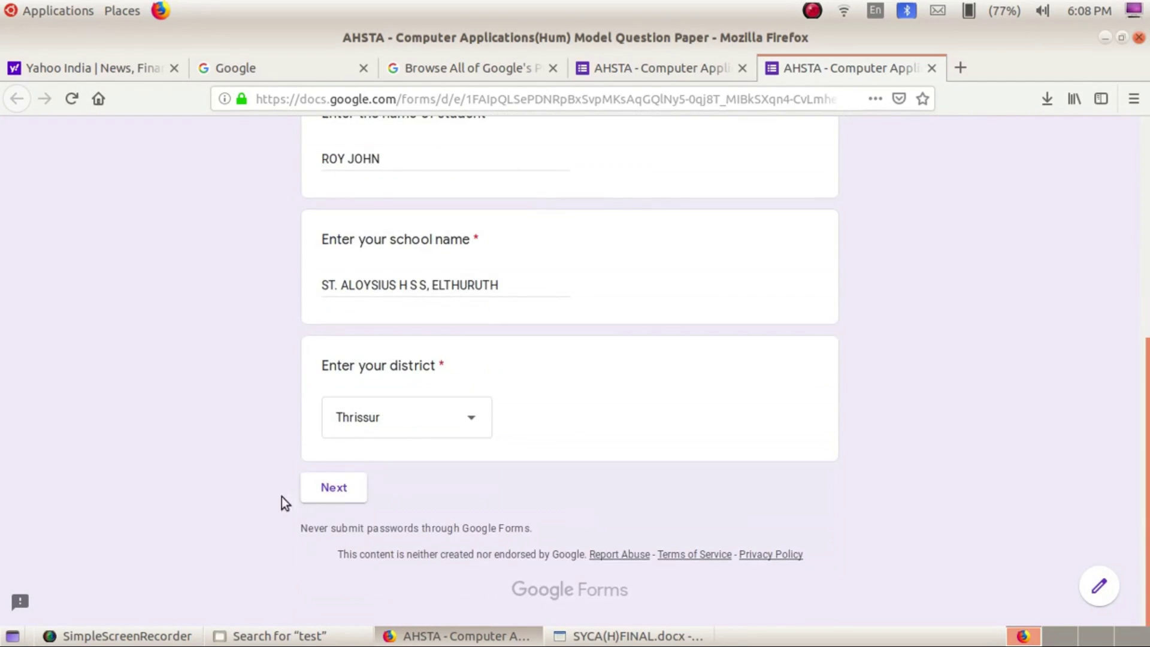
# Answer questions 1-3 with Unity, b. Proof and All statements are correct
pyautogui.click(333, 489)
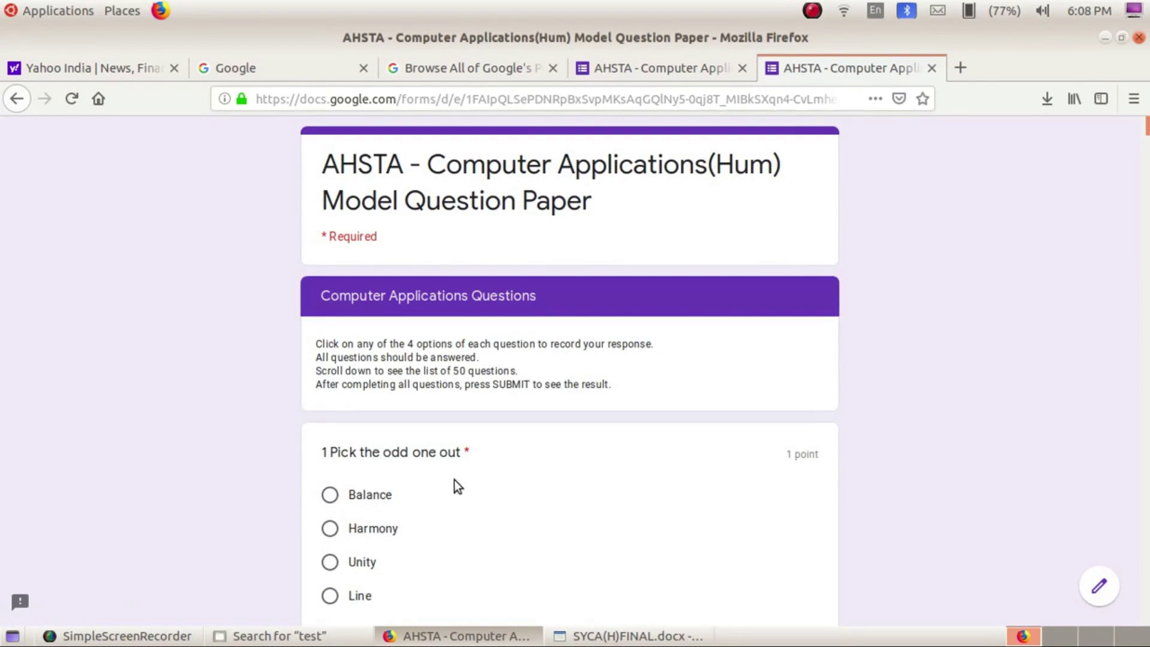
pyautogui.scroll(-2, 463, 478)
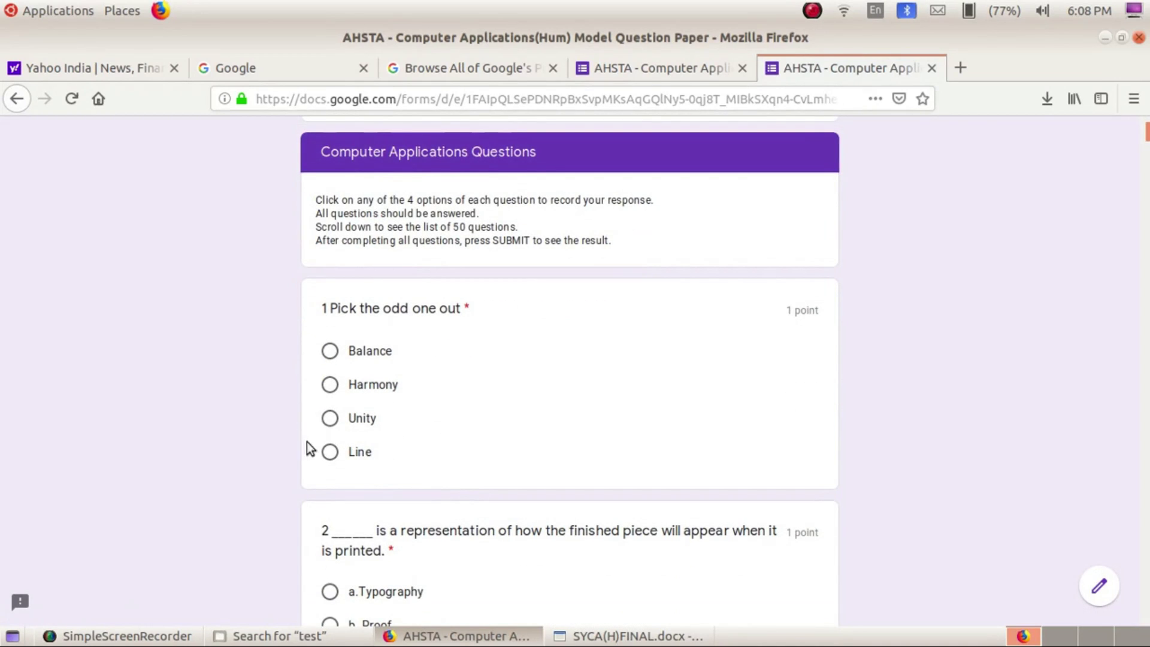
pyautogui.click(330, 418)
pyautogui.scroll(-2, 462, 429)
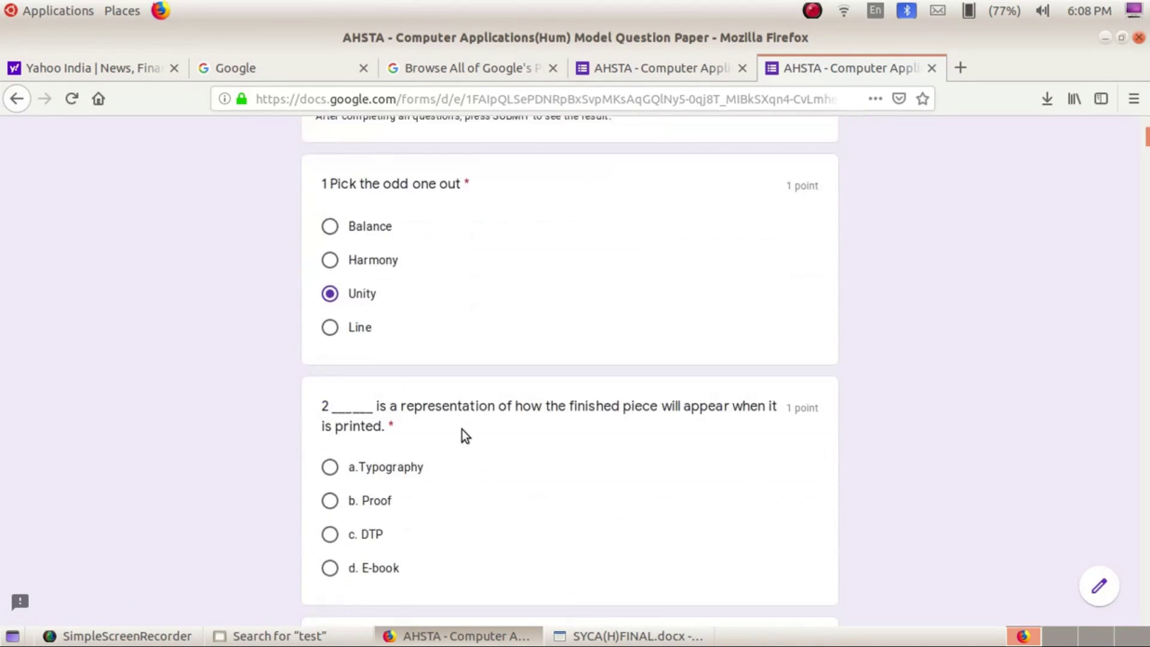
pyautogui.scroll(-1, 462, 429)
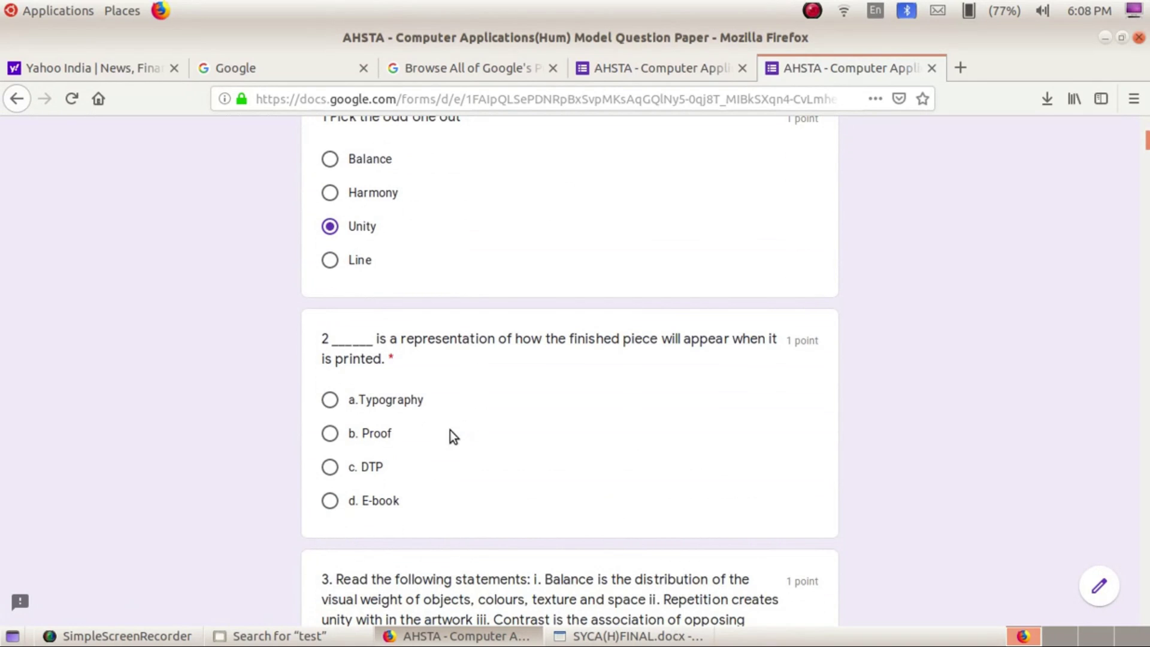
pyautogui.click(330, 433)
pyautogui.scroll(-4, 537, 439)
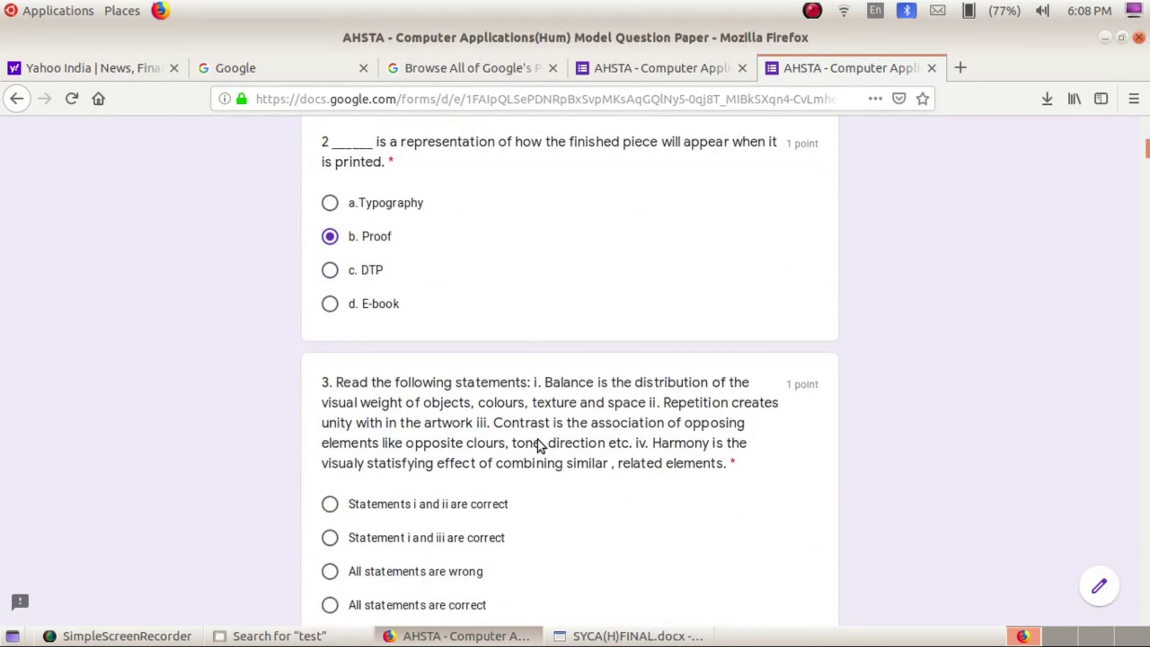
pyautogui.scroll(-3, 538, 440)
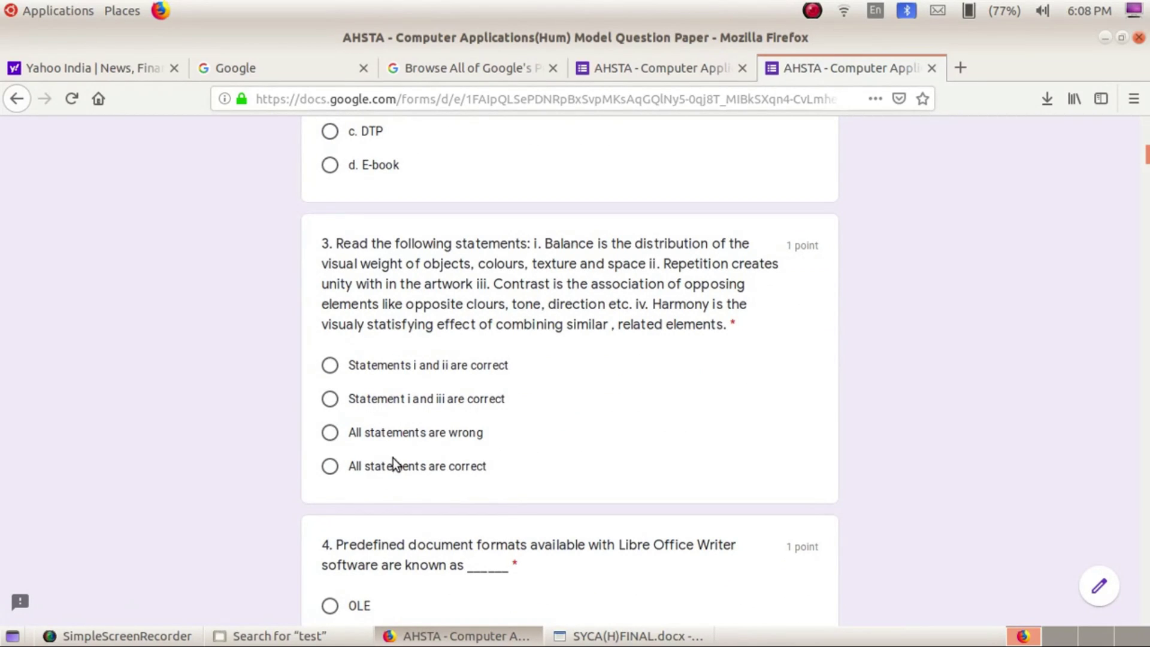
pyautogui.click(332, 467)
# Complete the remaining answers through question 50, including 'show' for 49 and 'UPDATE' for 50
pyautogui.click(806, 10)
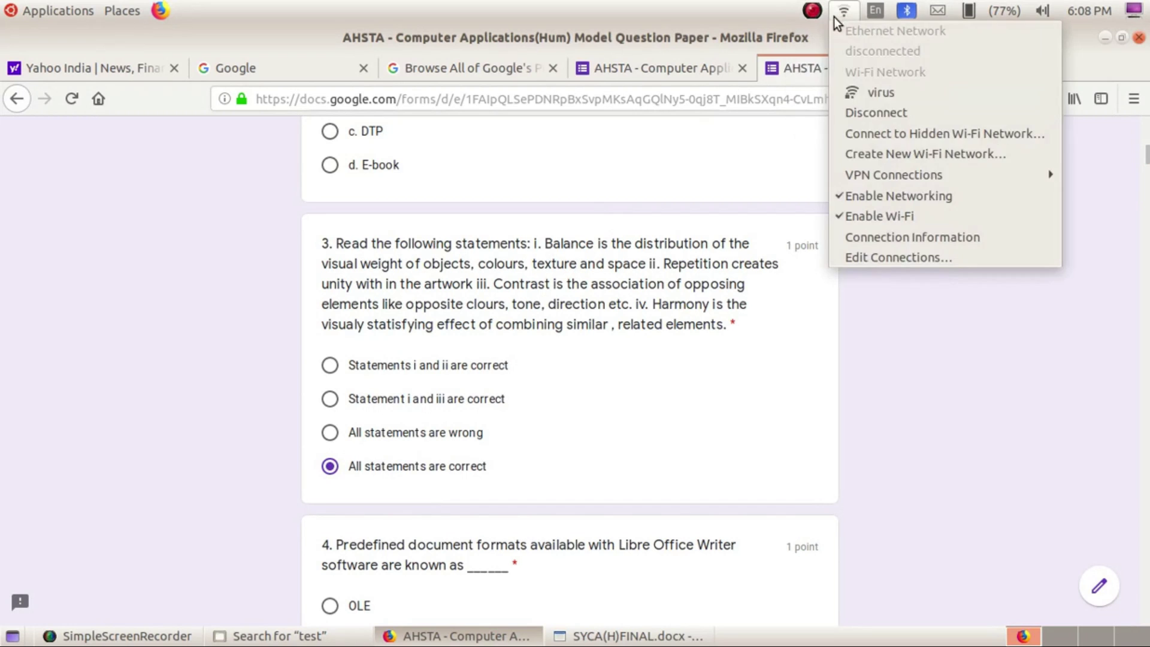
pyautogui.click(821, 31)
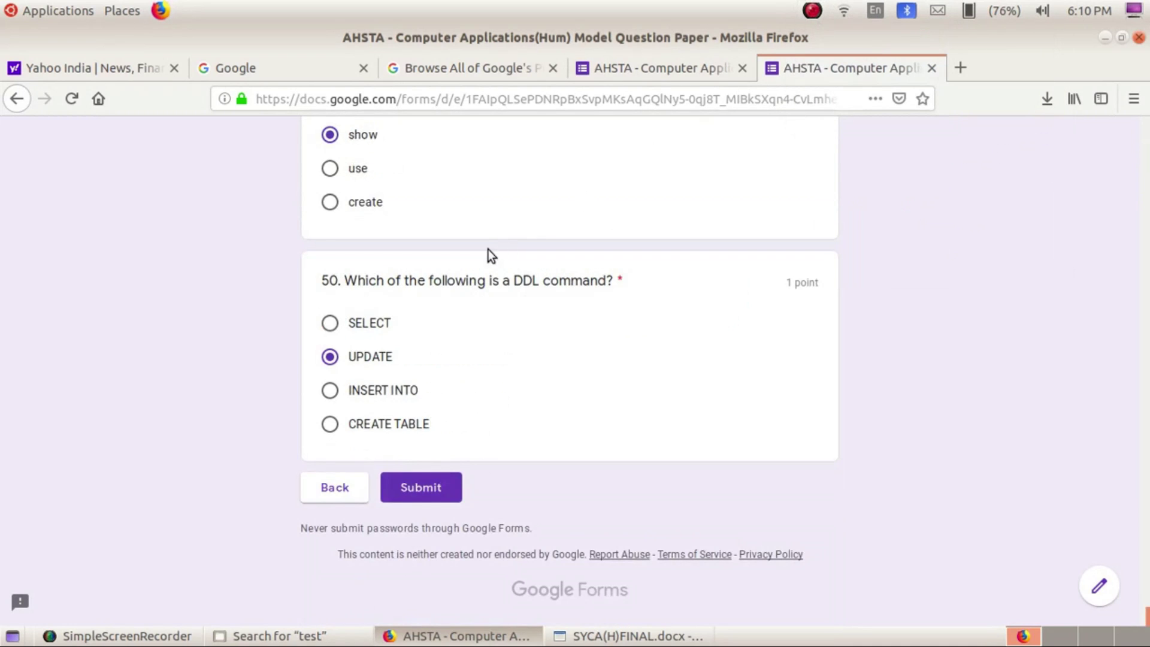
pyautogui.scroll(2, 488, 249)
pyautogui.scroll(10, 488, 249)
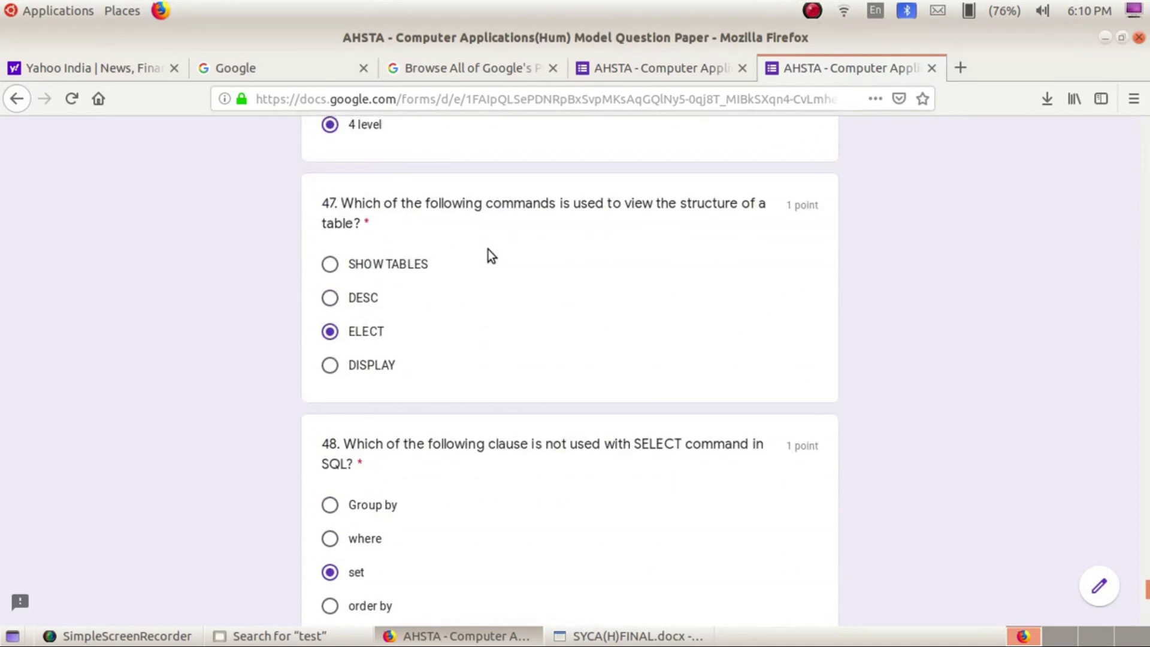
pyautogui.scroll(15, 488, 249)
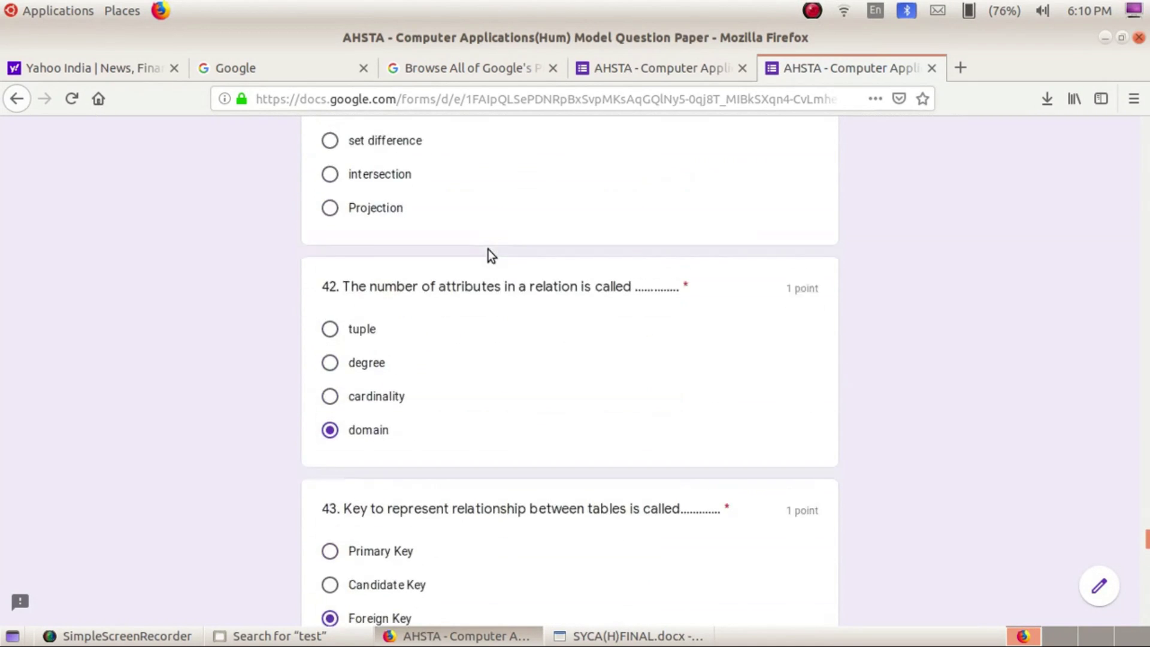
pyautogui.scroll(-5, 487, 249)
pyautogui.scroll(8, 488, 249)
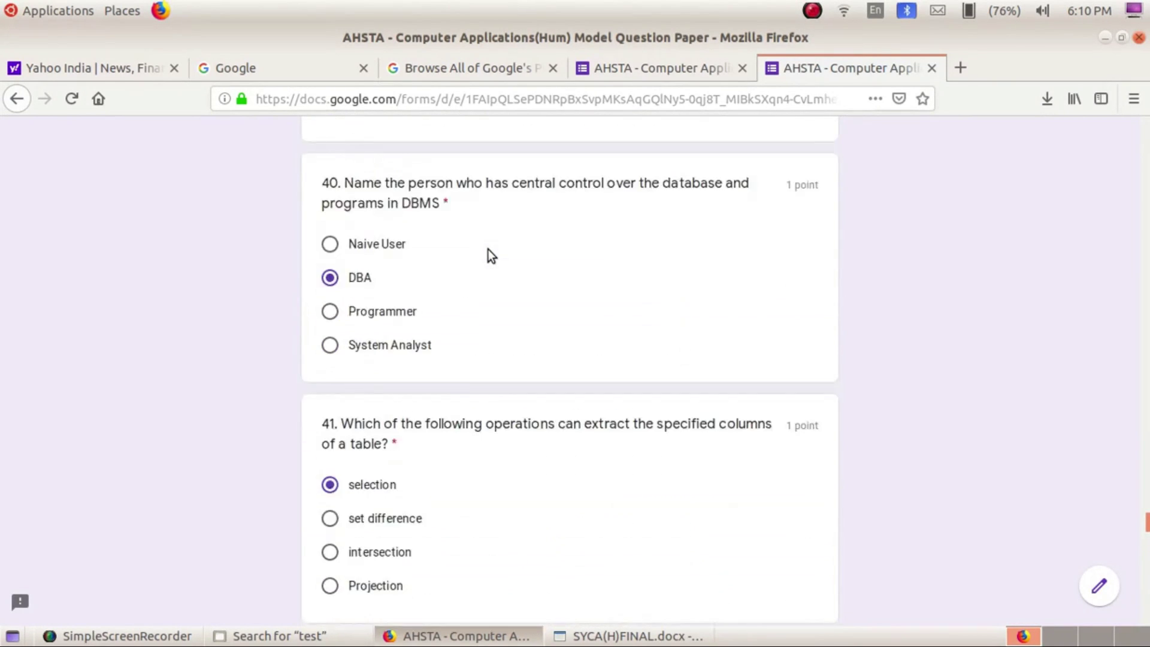
pyautogui.scroll(1, 487, 249)
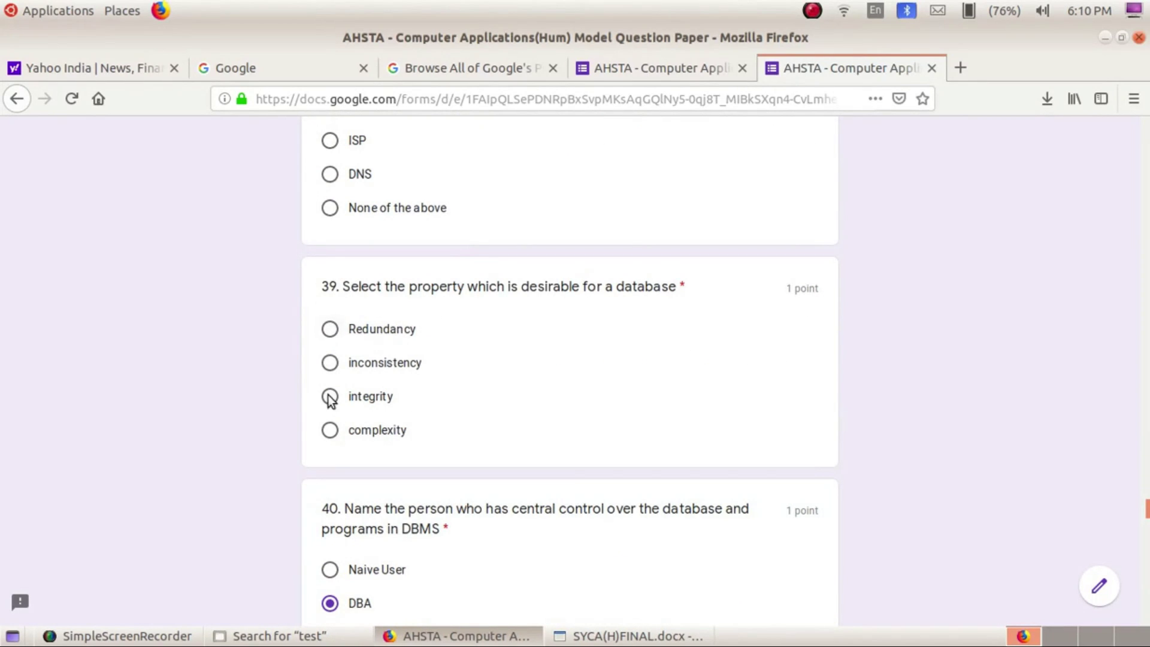
pyautogui.scroll(4, 405, 354)
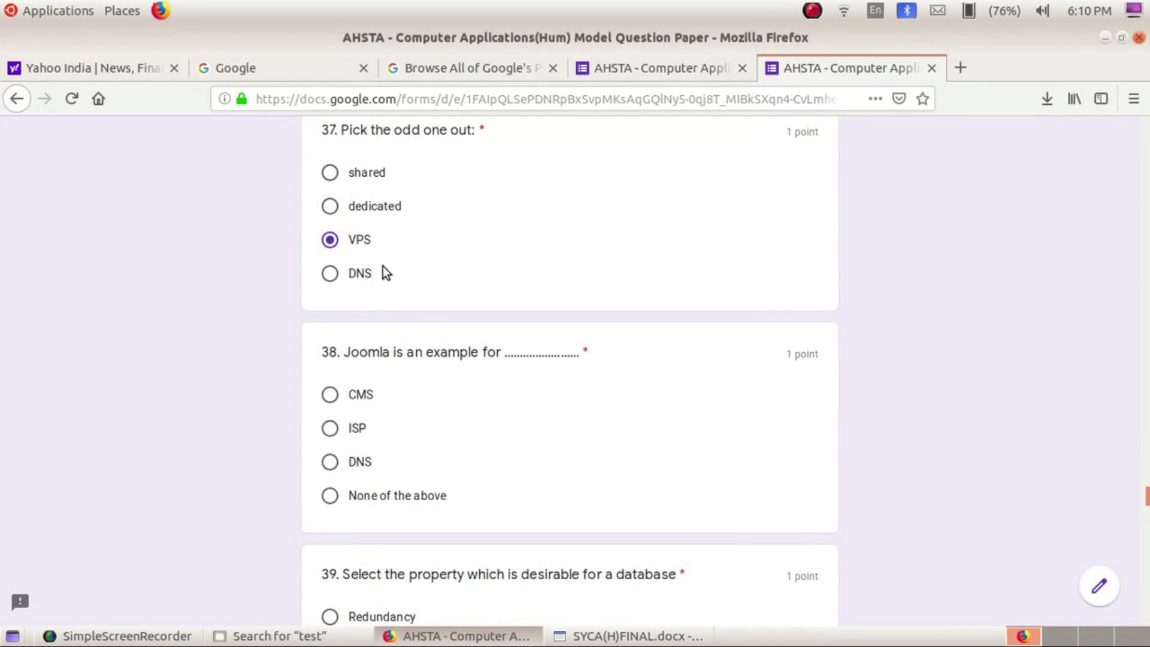
pyautogui.scroll(10, 386, 273)
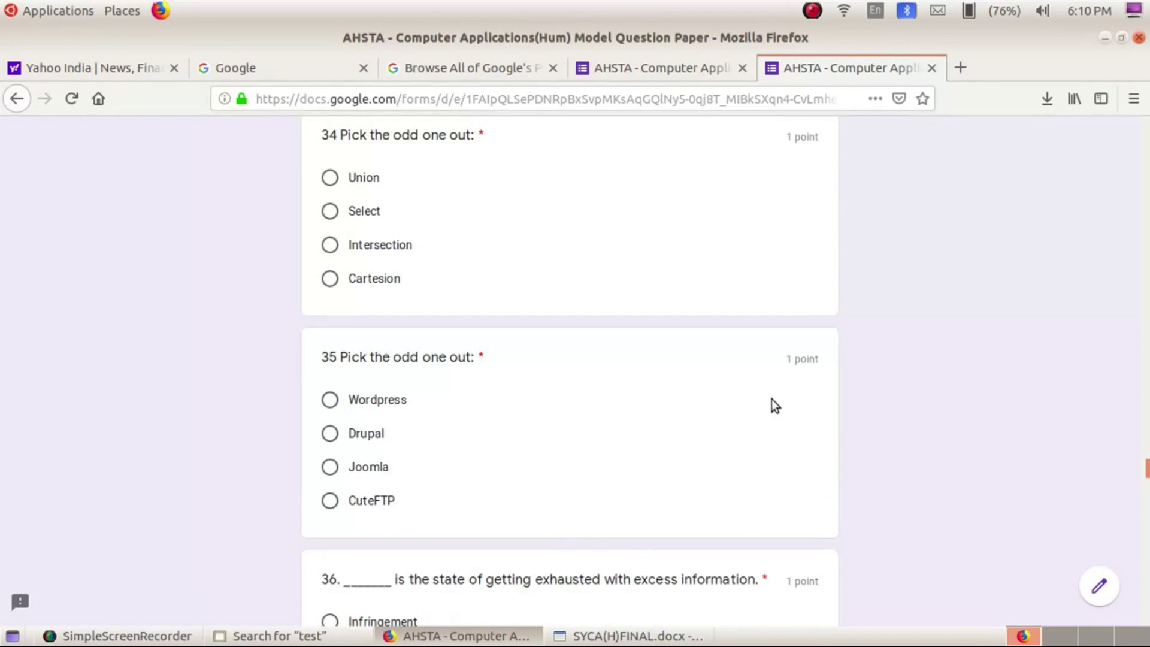
pyautogui.scroll(-10, 841, 357)
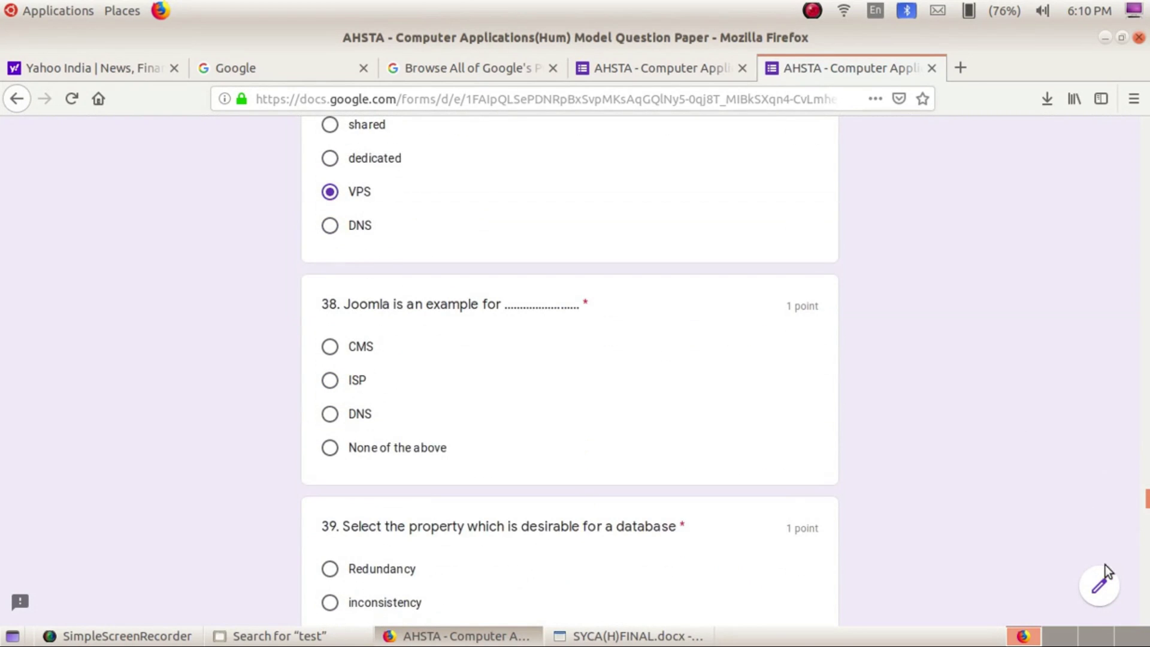
pyautogui.moveTo(1146, 509); pyautogui.dragTo(1146, 625)
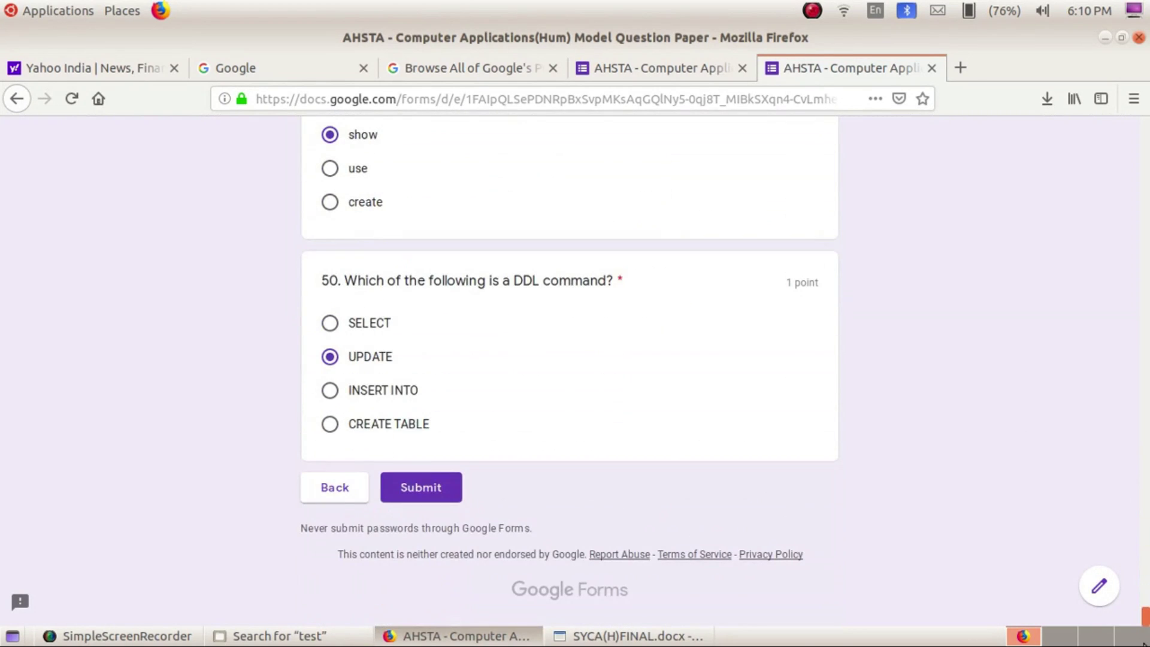
# Attempt to submit the quiz and scroll through the questions flagged as required
pyautogui.click(442, 490)
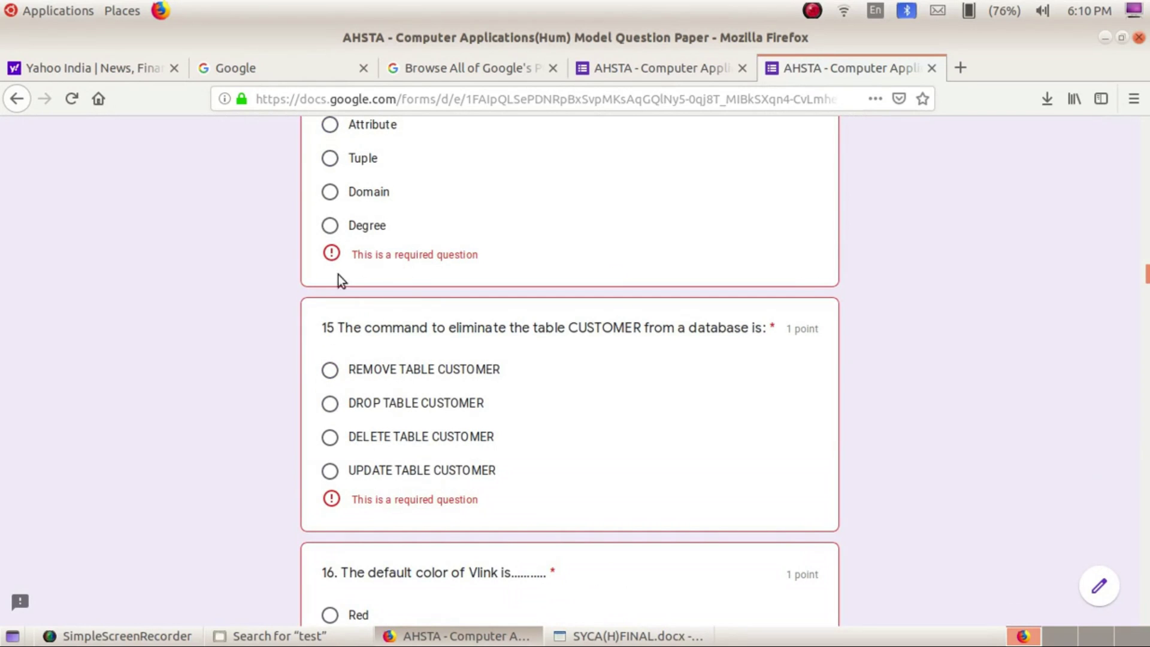
pyautogui.scroll(-3, 389, 522)
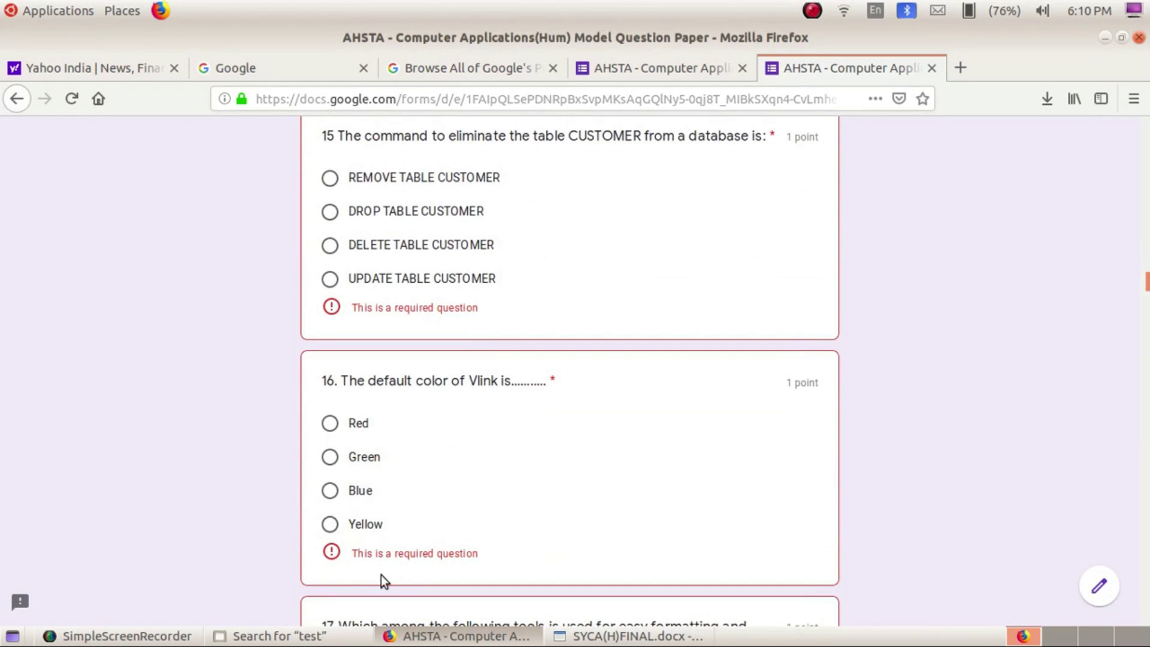
pyautogui.scroll(-3, 357, 564)
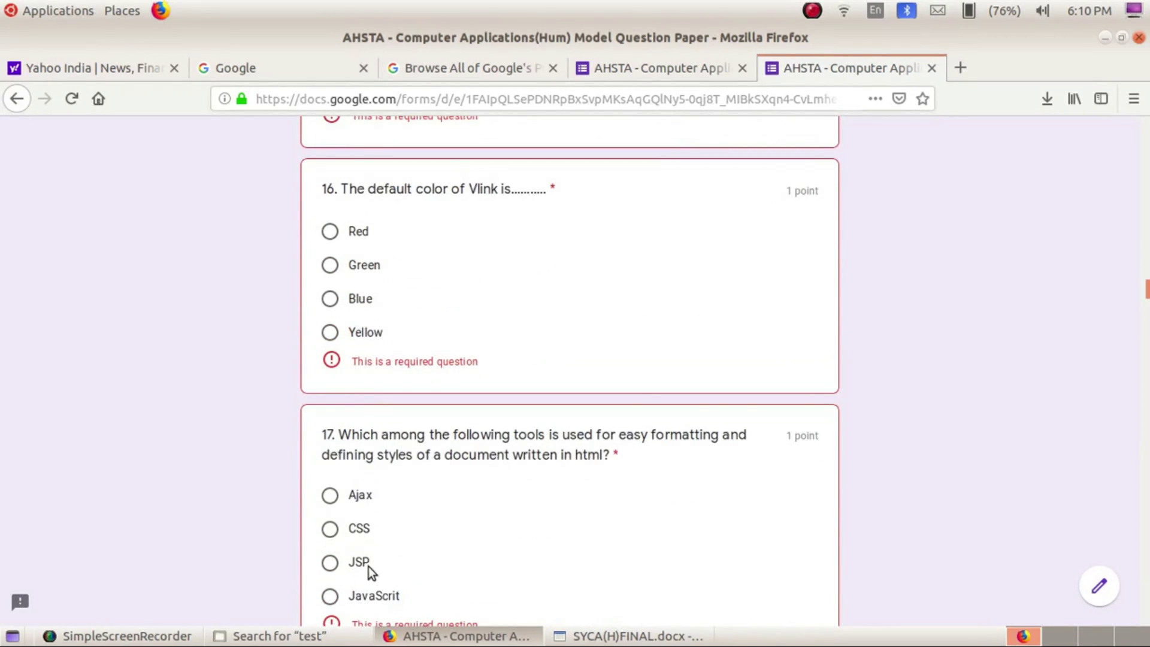
pyautogui.scroll(-2, 418, 587)
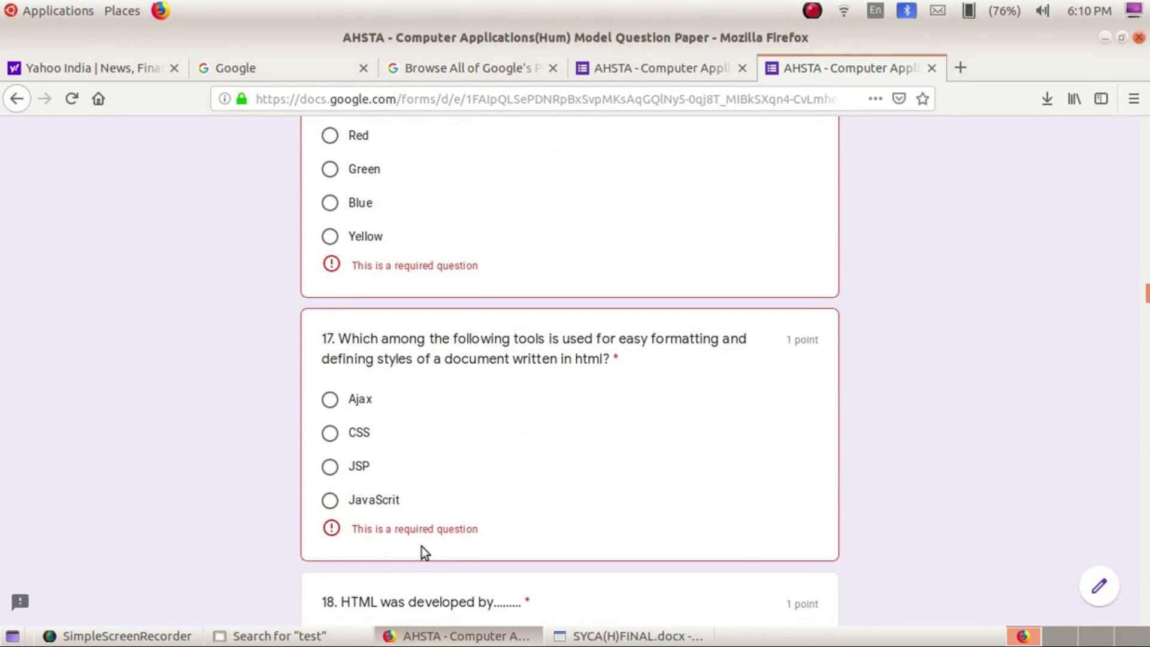
pyautogui.scroll(-3, 426, 545)
pyautogui.scroll(-14, 484, 546)
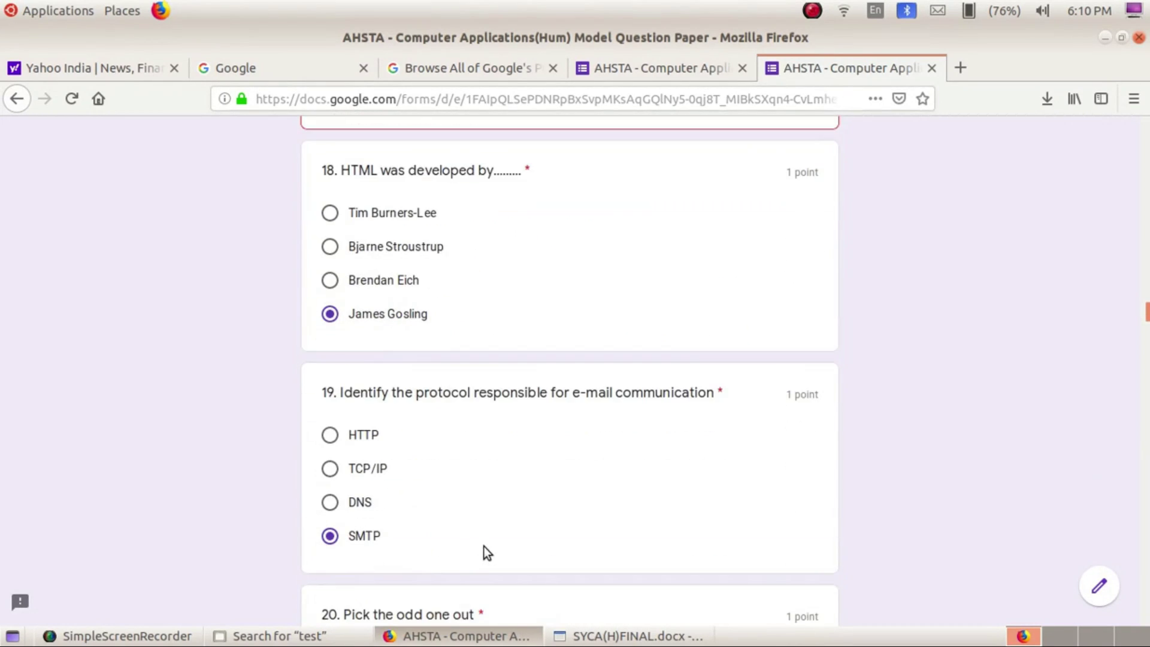
pyautogui.scroll(-4, 484, 546)
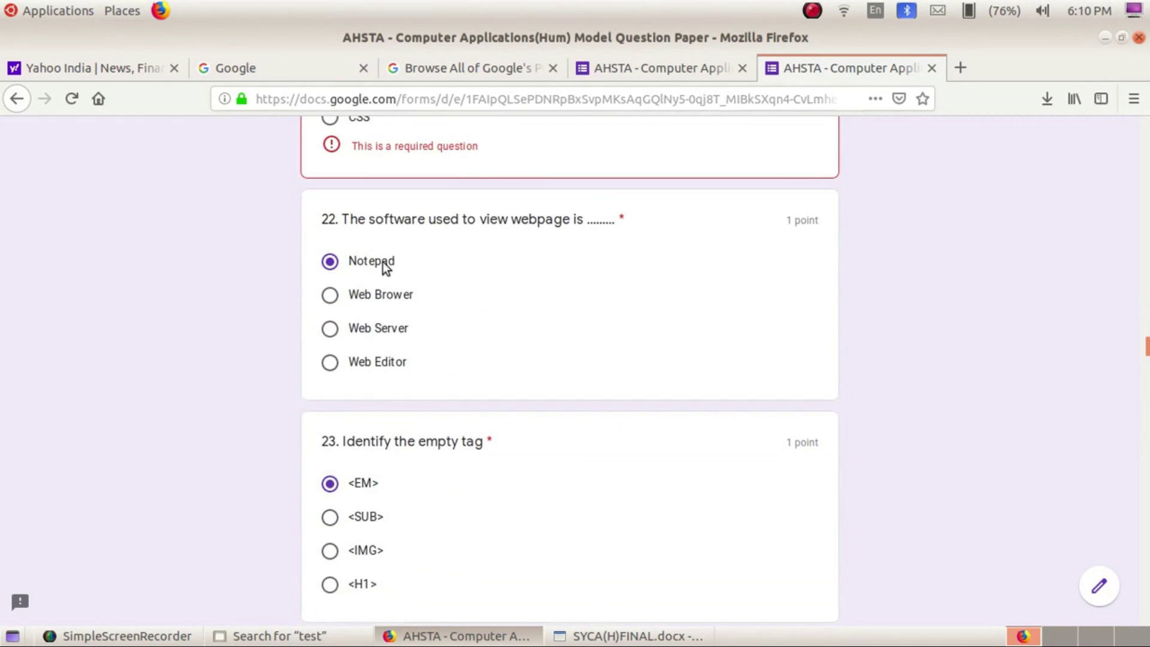
# Answer the flagged questions, e.g. 'Notepad' for 22 and '<EM>' for 23, then submit
pyautogui.click(815, 10)
pyautogui.click(827, 28)
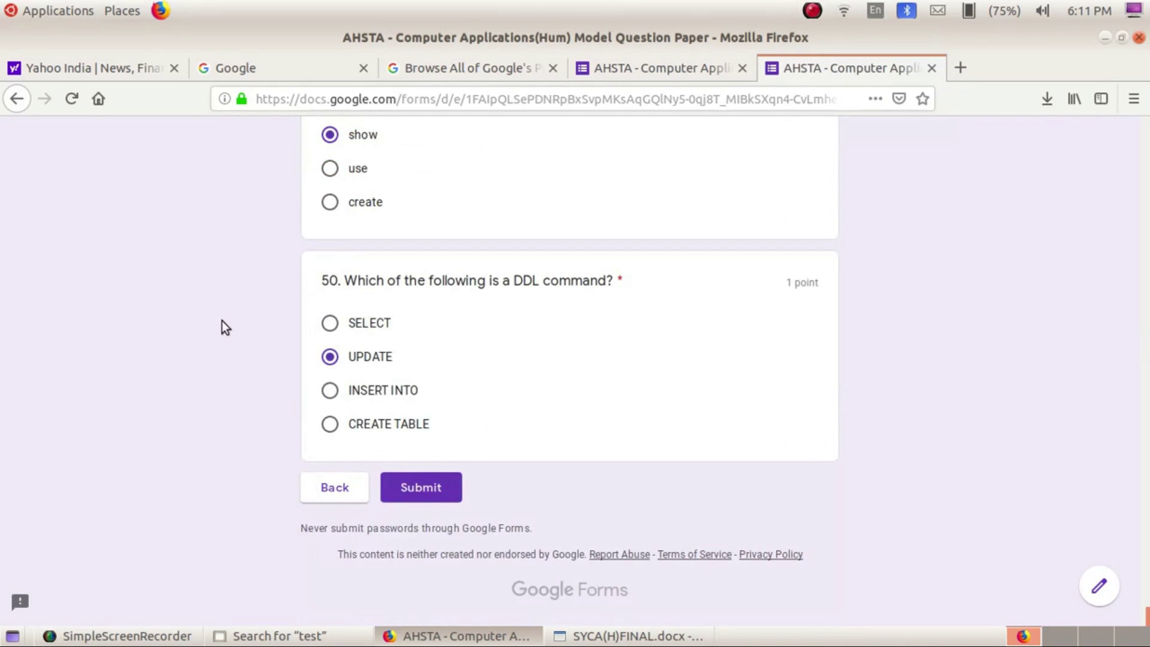
pyautogui.scroll(17, 221, 321)
pyautogui.scroll(20, 222, 321)
pyautogui.scroll(15, 222, 321)
pyautogui.scroll(-20, 224, 318)
pyautogui.scroll(-20, 228, 317)
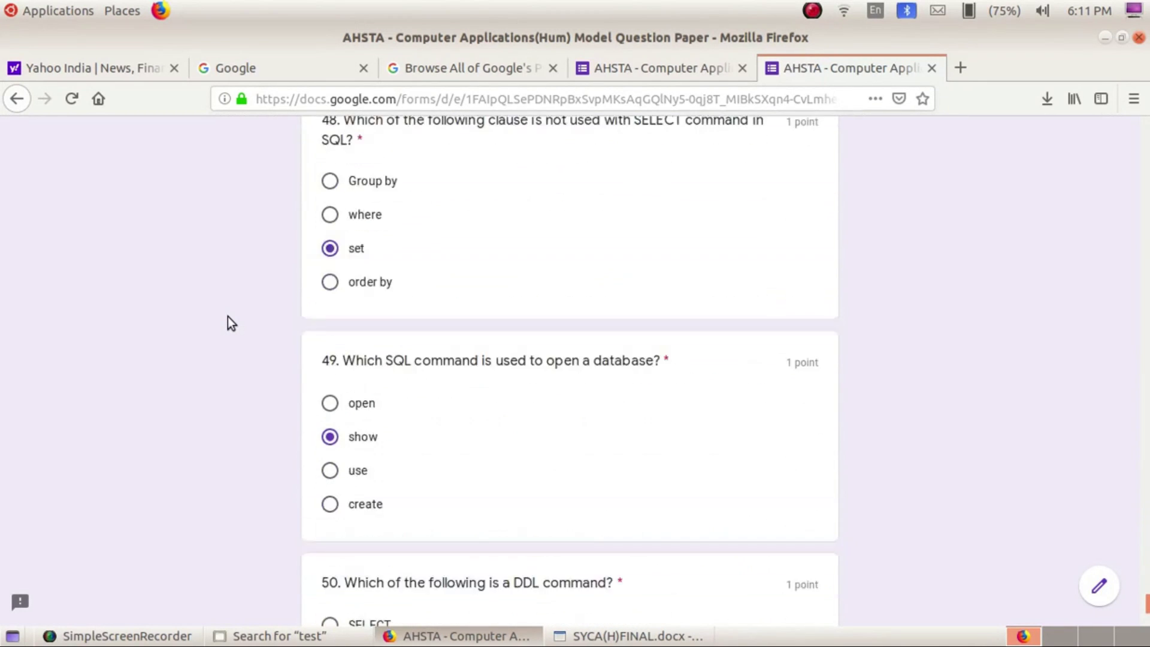
pyautogui.scroll(-5, 232, 323)
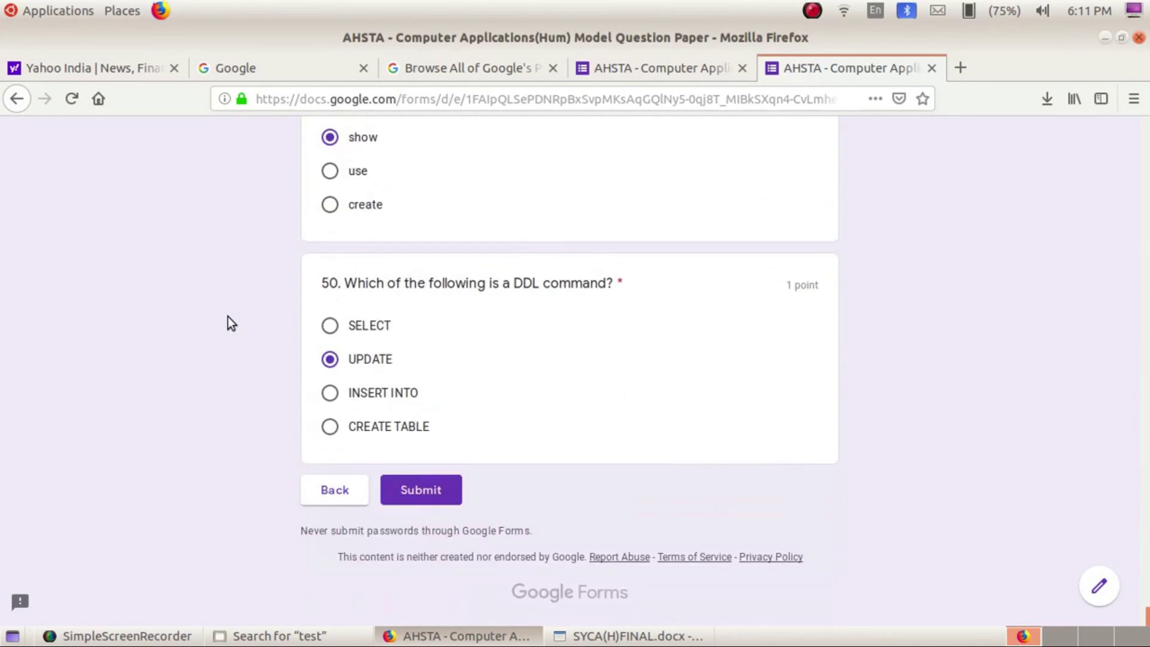
pyautogui.click(404, 484)
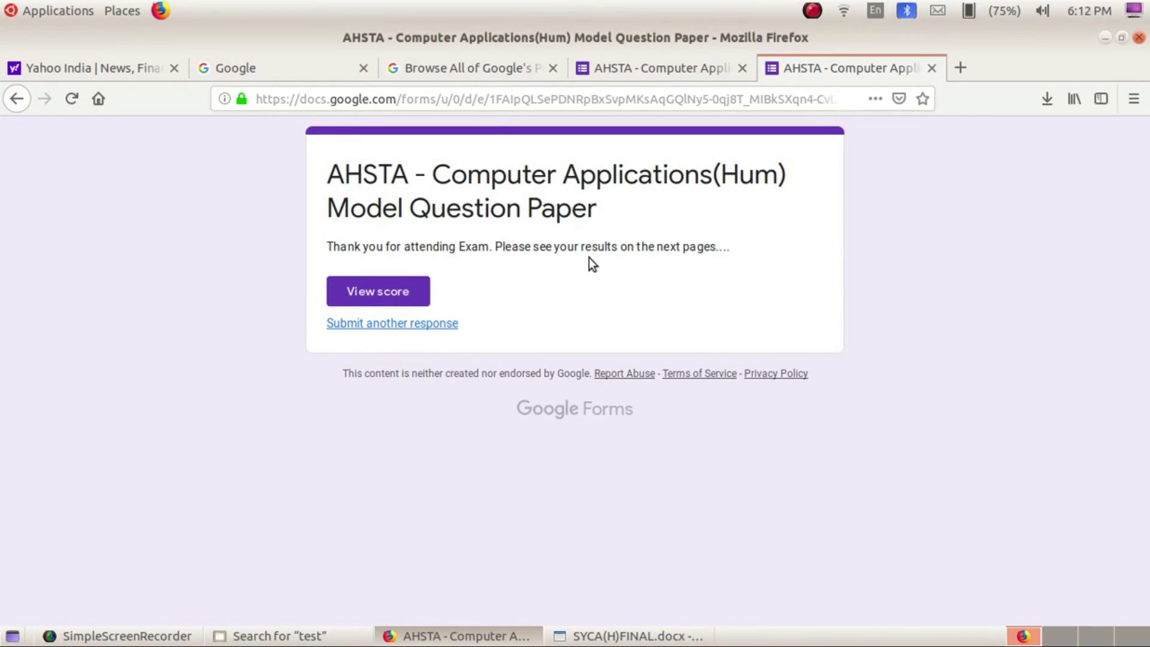
# View the score for the submitted response, showing 17/50 total points
pyautogui.click(377, 295)
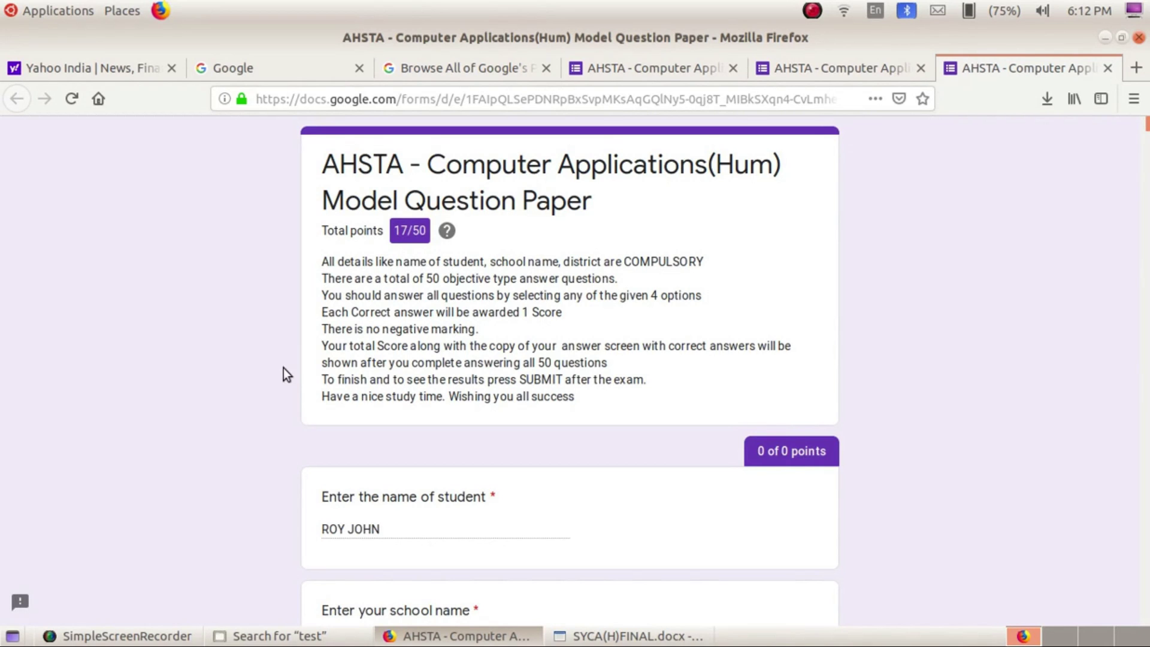
# Review the scored answers question by question, then return to the quiz editor tab
pyautogui.scroll(-8, 283, 367)
pyautogui.scroll(2, 281, 368)
pyautogui.scroll(-5, 281, 395)
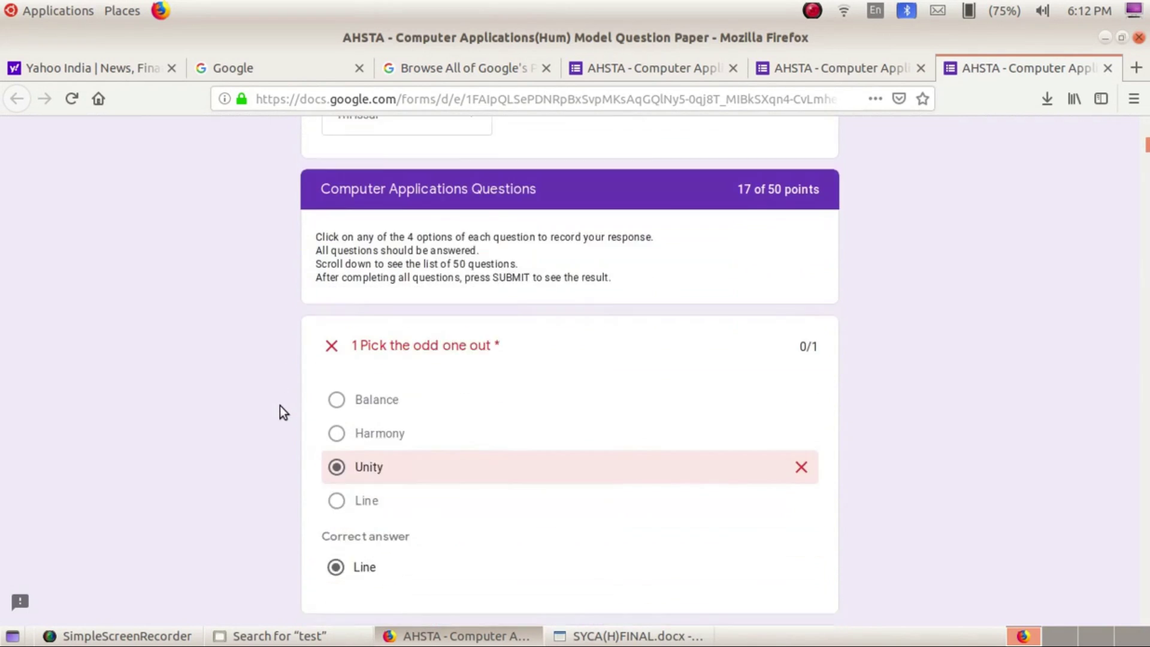
pyautogui.scroll(-3, 280, 406)
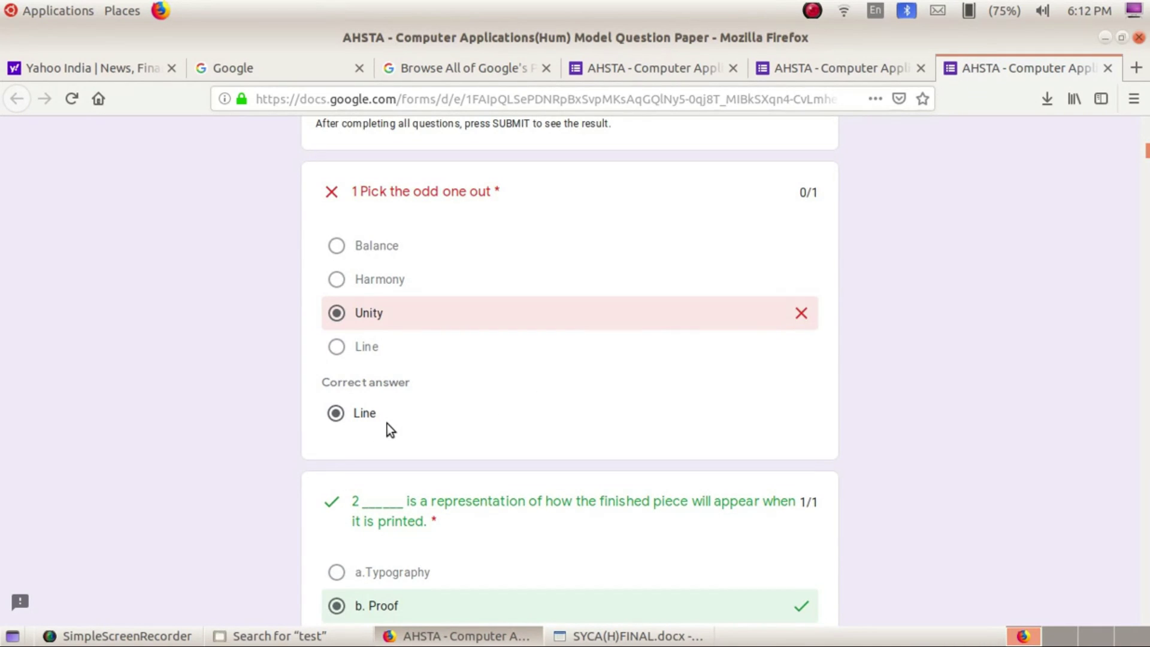
pyautogui.scroll(-5, 387, 423)
pyautogui.scroll(-4, 387, 422)
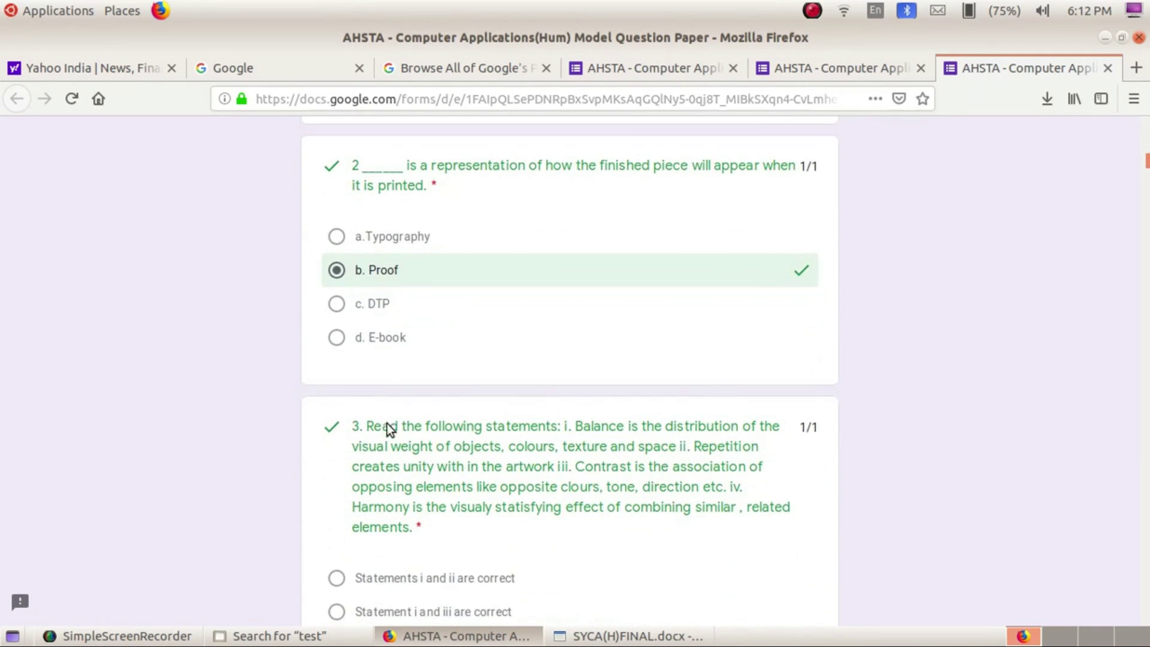
pyautogui.scroll(-7, 387, 423)
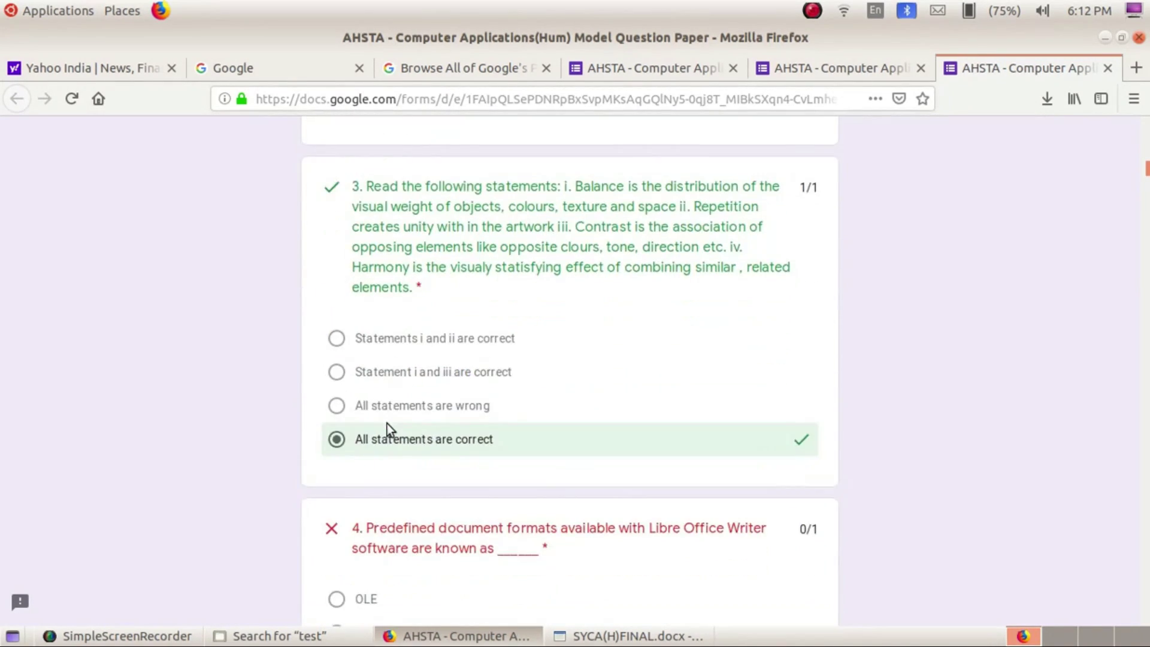
pyautogui.scroll(-3, 387, 423)
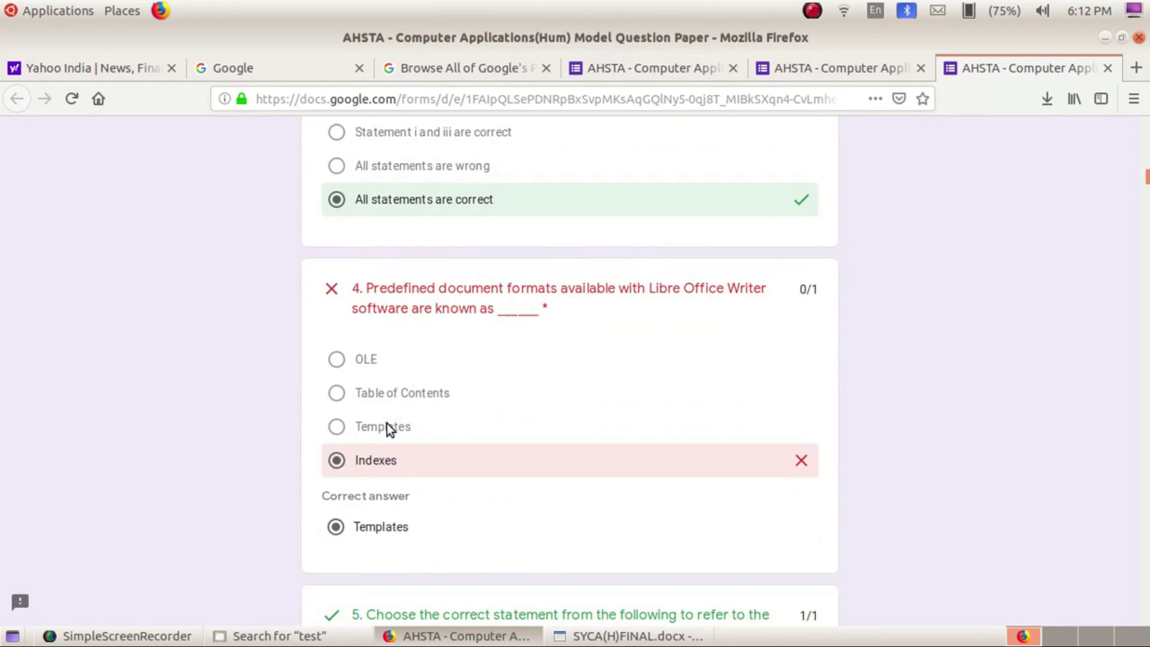
pyautogui.scroll(-2, 389, 424)
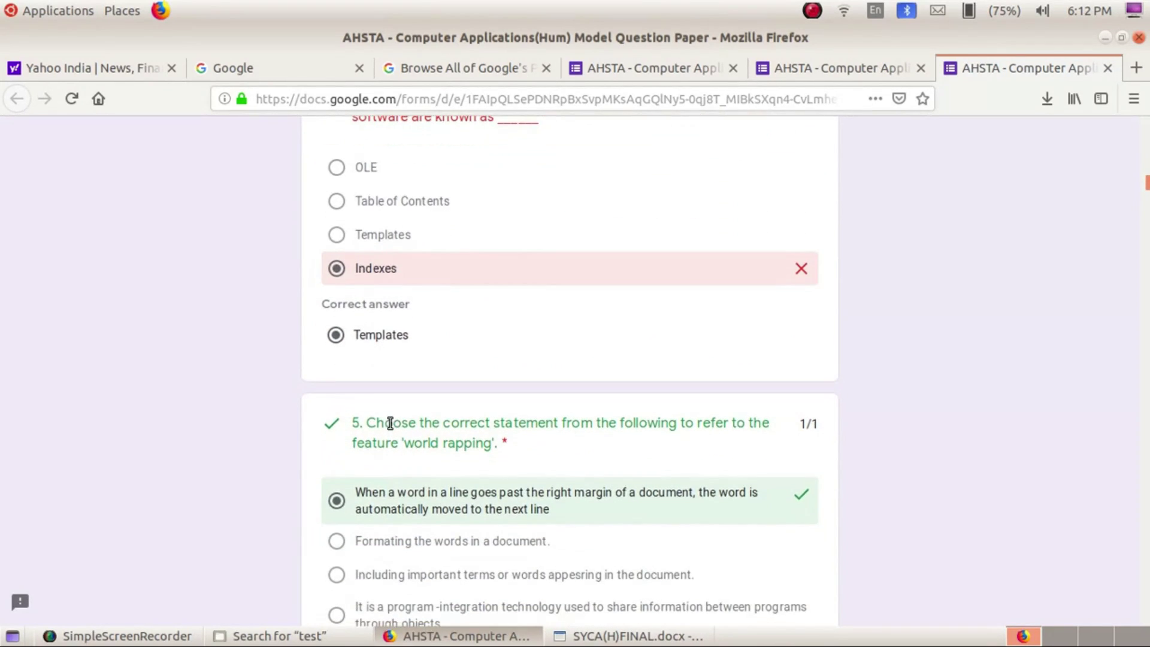
pyautogui.scroll(-9, 389, 423)
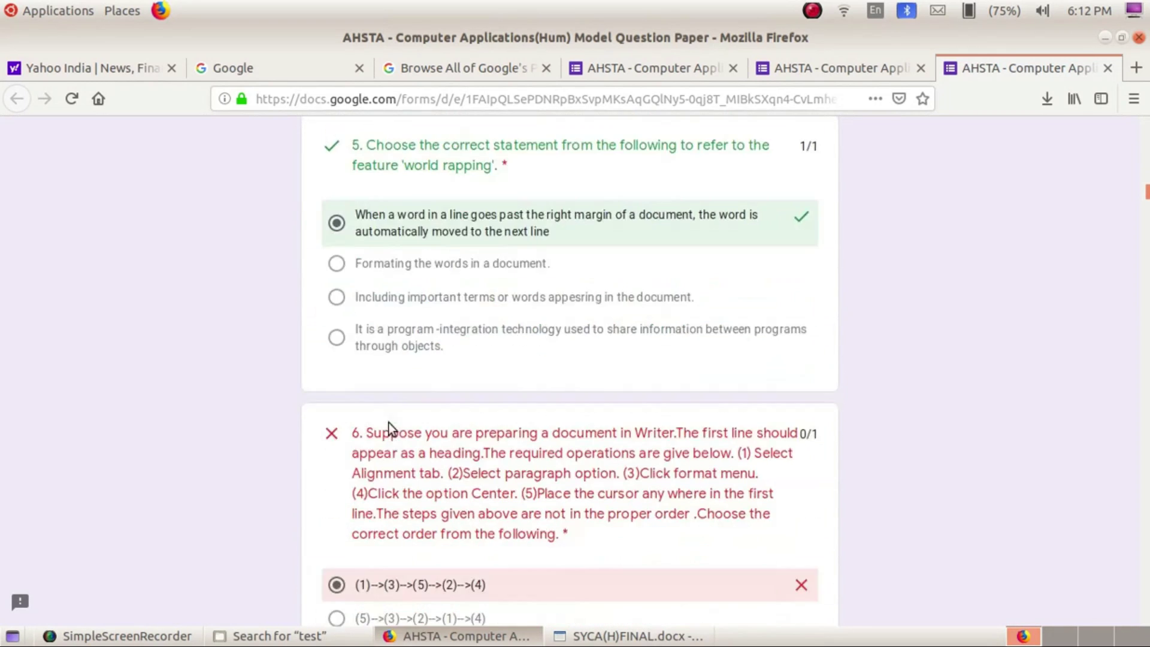
pyautogui.scroll(-10, 390, 422)
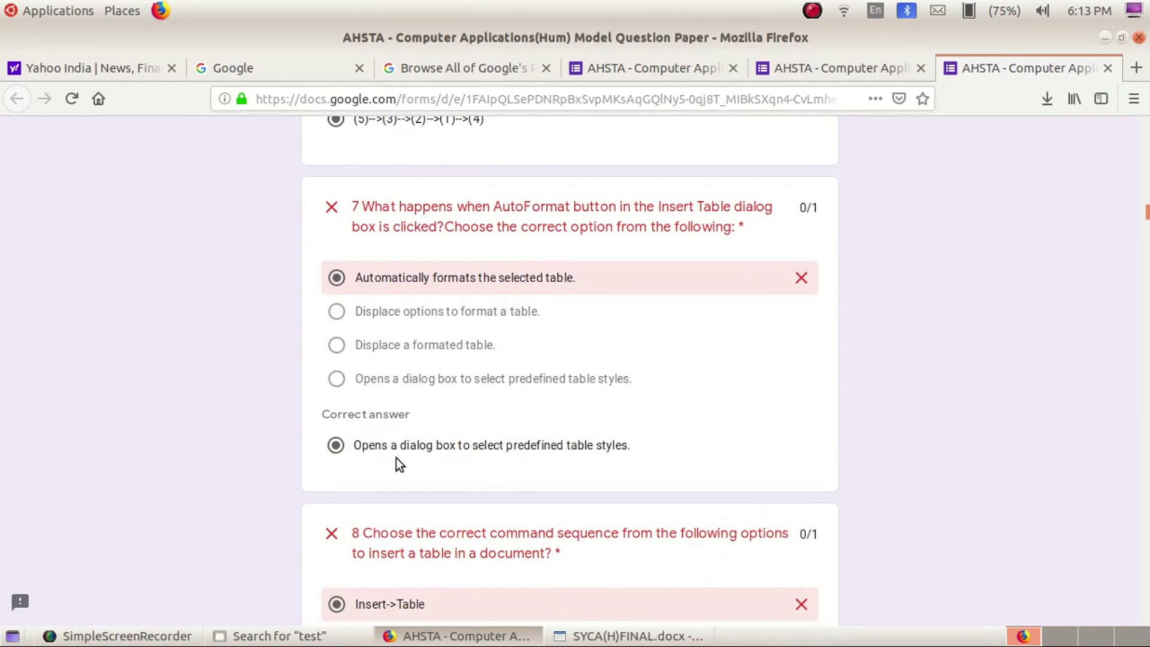
pyautogui.scroll(-8, 398, 456)
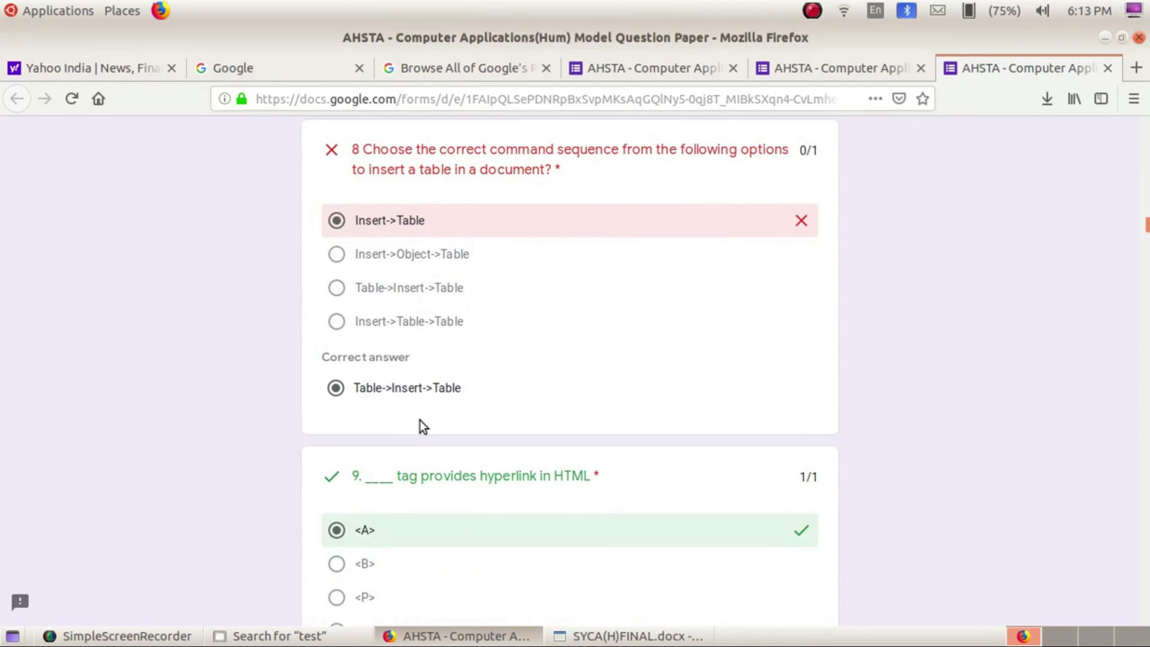
pyautogui.scroll(-12, 427, 418)
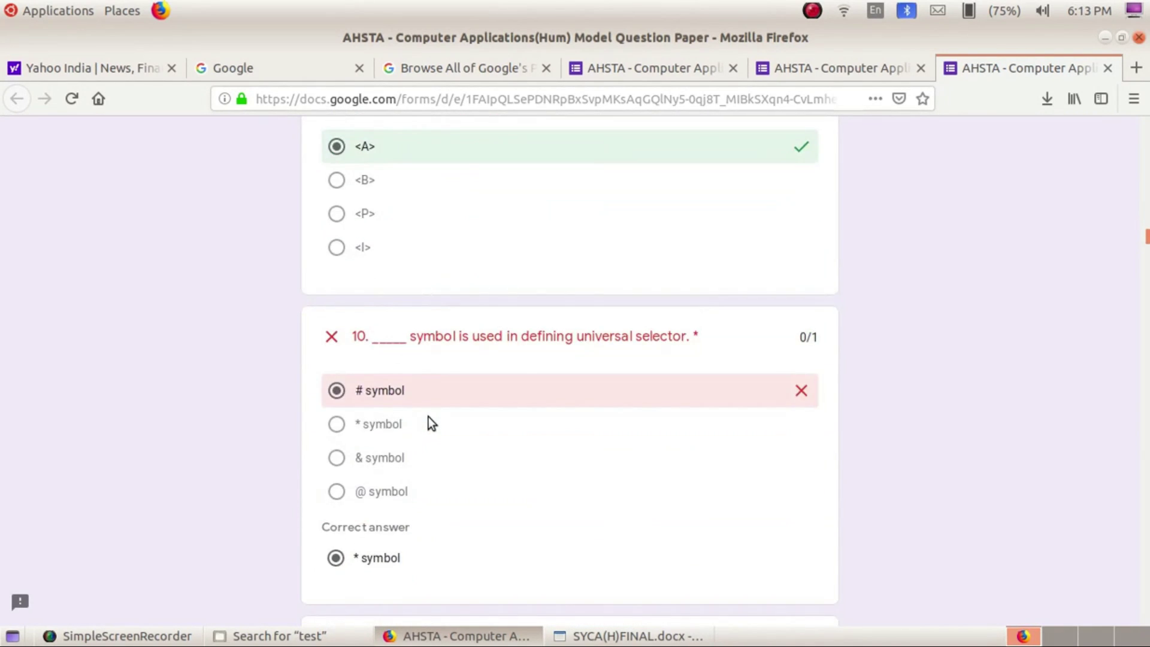
pyautogui.scroll(-12, 428, 417)
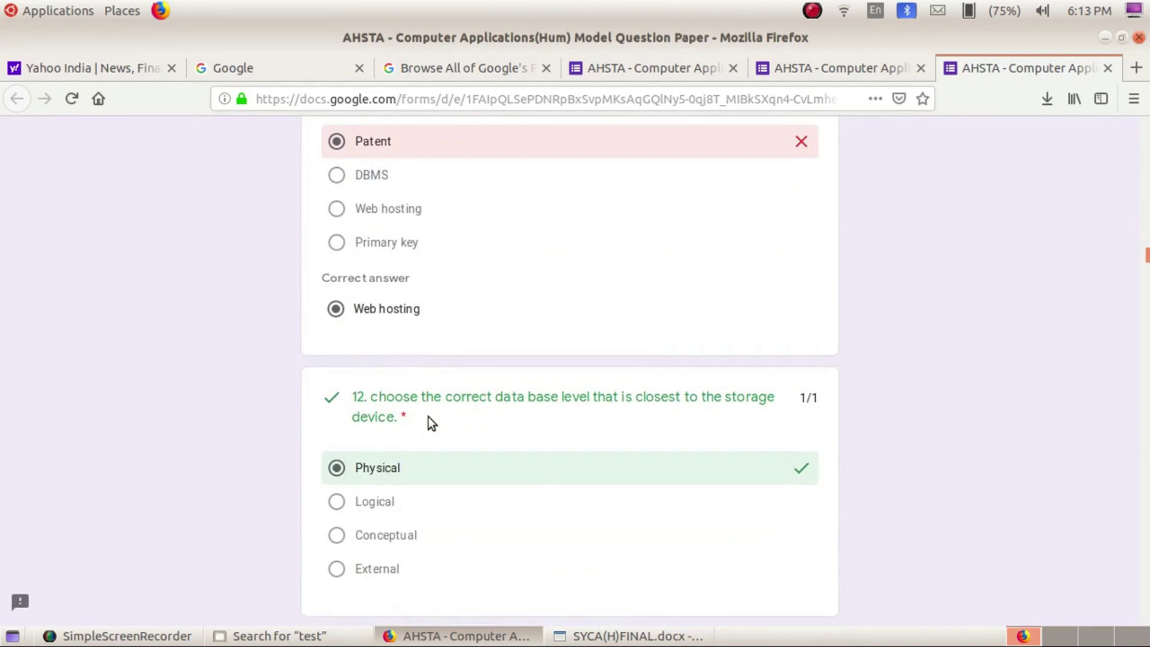
pyautogui.scroll(-8, 443, 461)
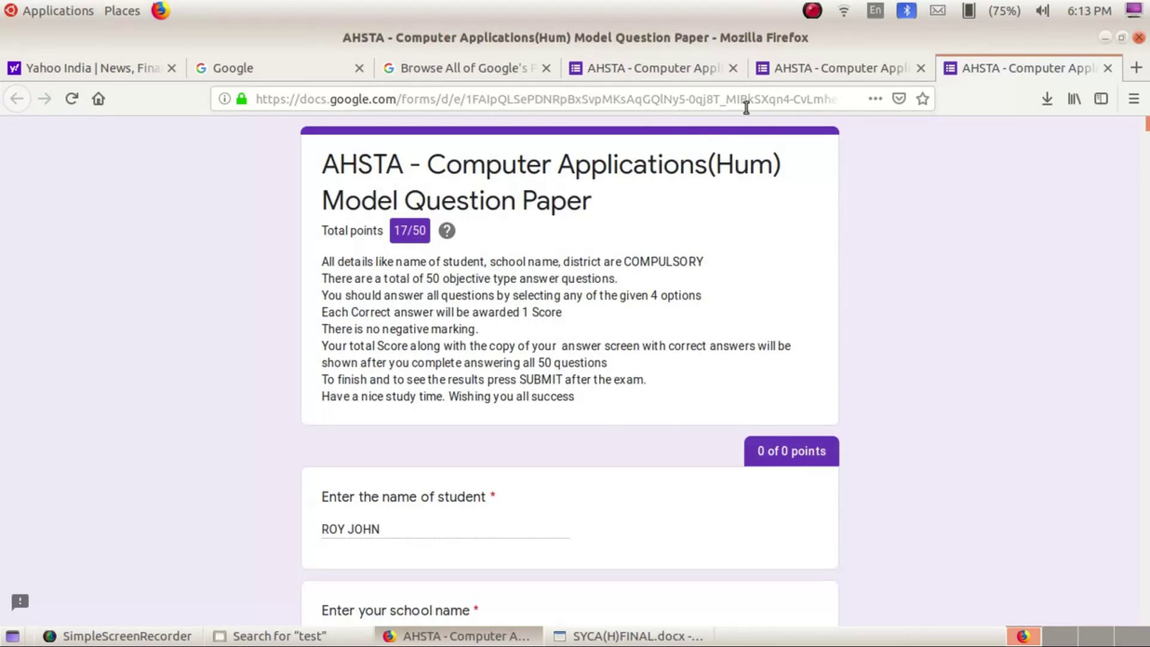
pyautogui.click(800, 69)
pyautogui.click(612, 69)
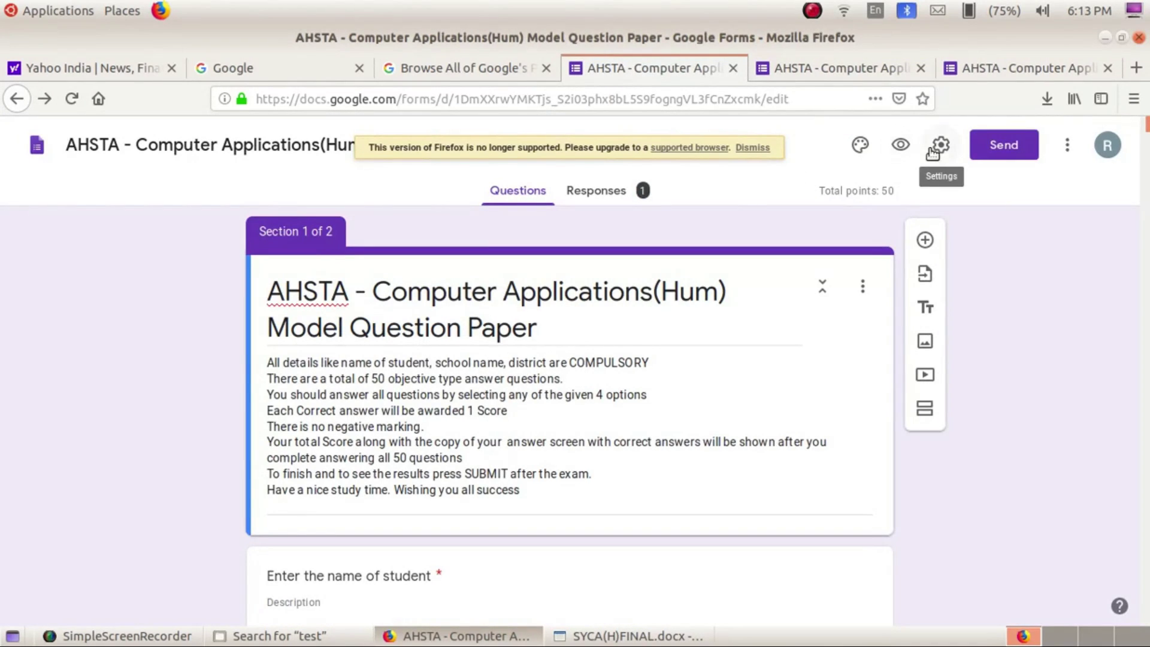
# Open the Add collaborators sharing dialog and its link sharing options
pyautogui.click(1066, 150)
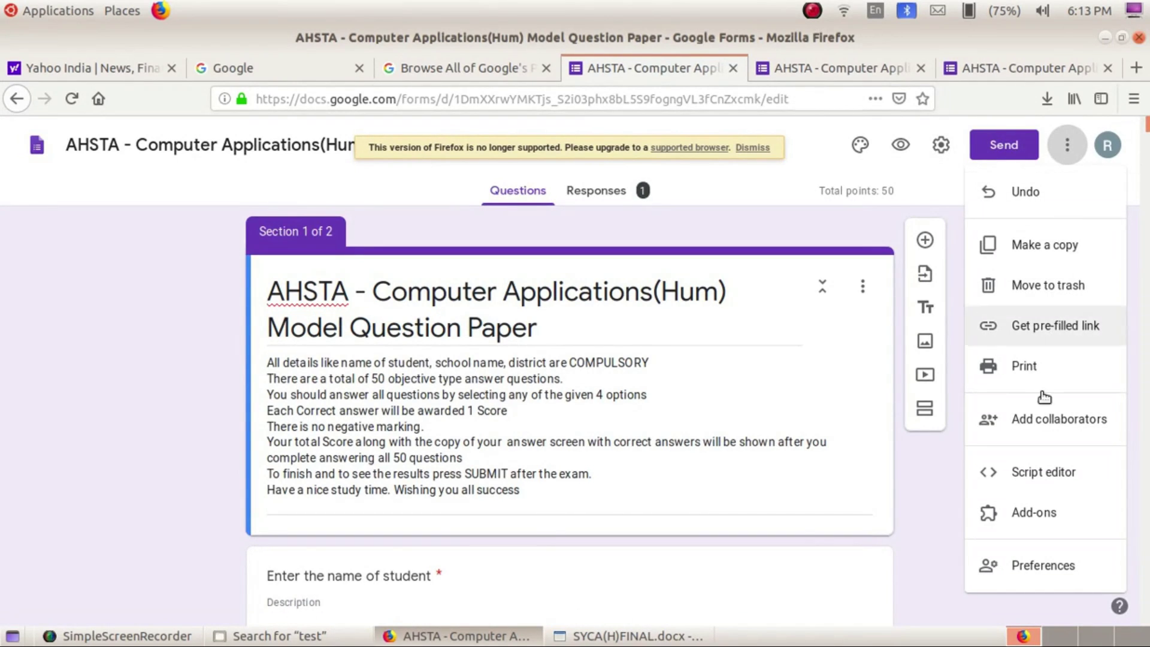
pyautogui.click(1021, 419)
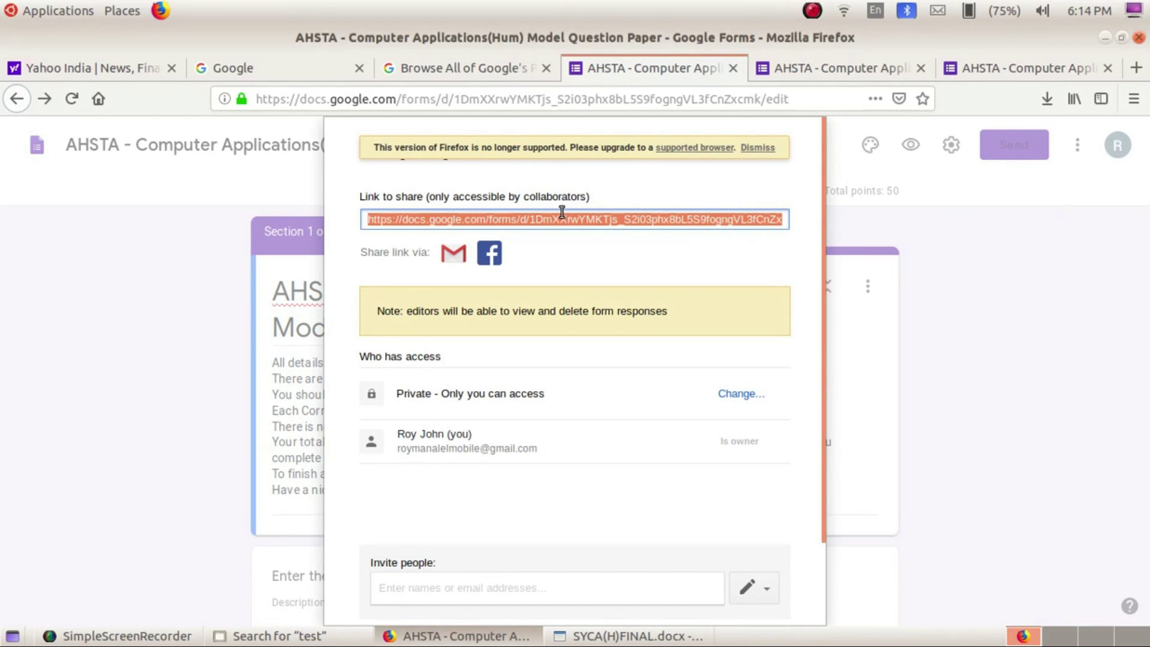
pyautogui.click(726, 394)
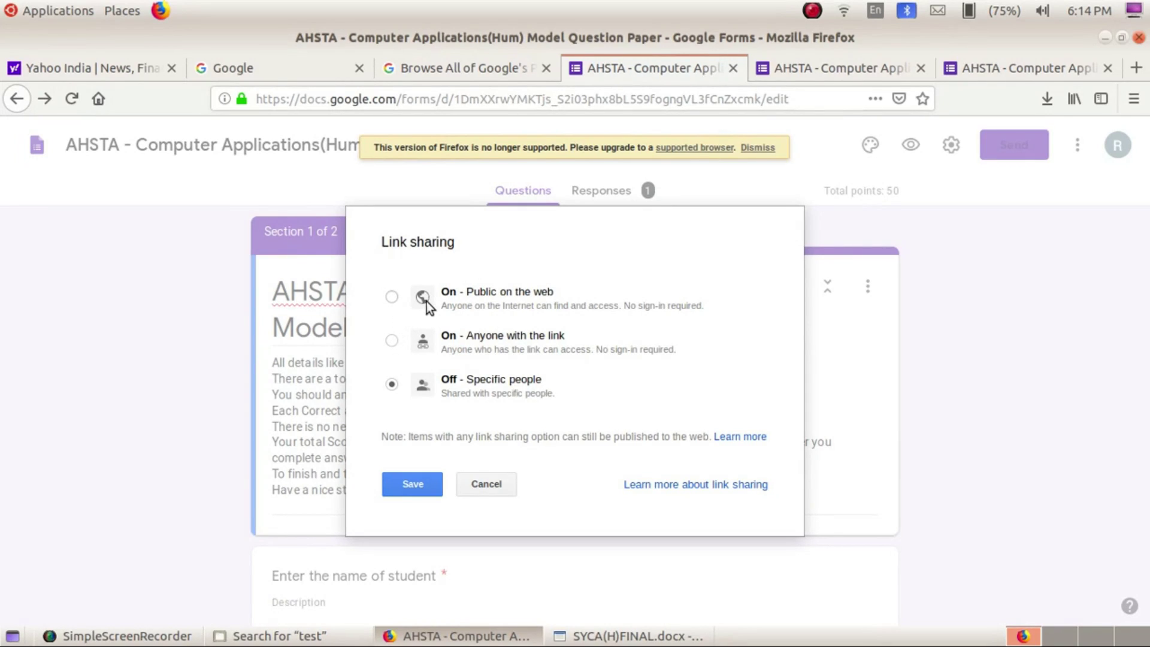
# Save link sharing as 'On - Anyone with the link' with edit access
pyautogui.click(389, 340)
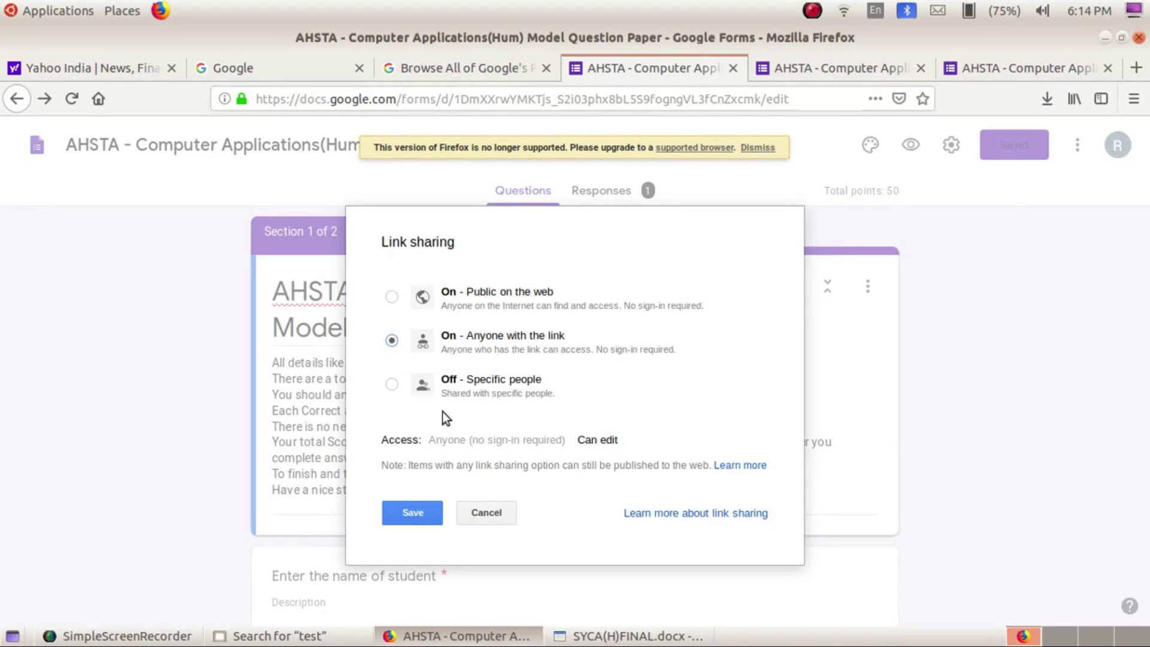
pyautogui.click(392, 383)
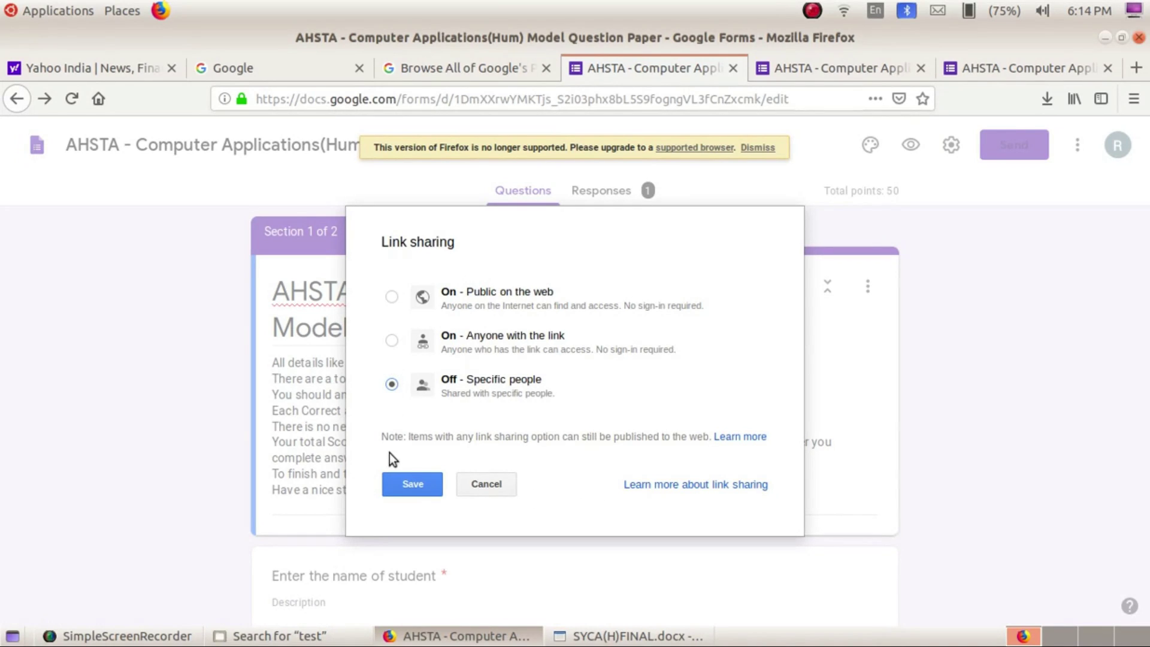
pyautogui.click(401, 484)
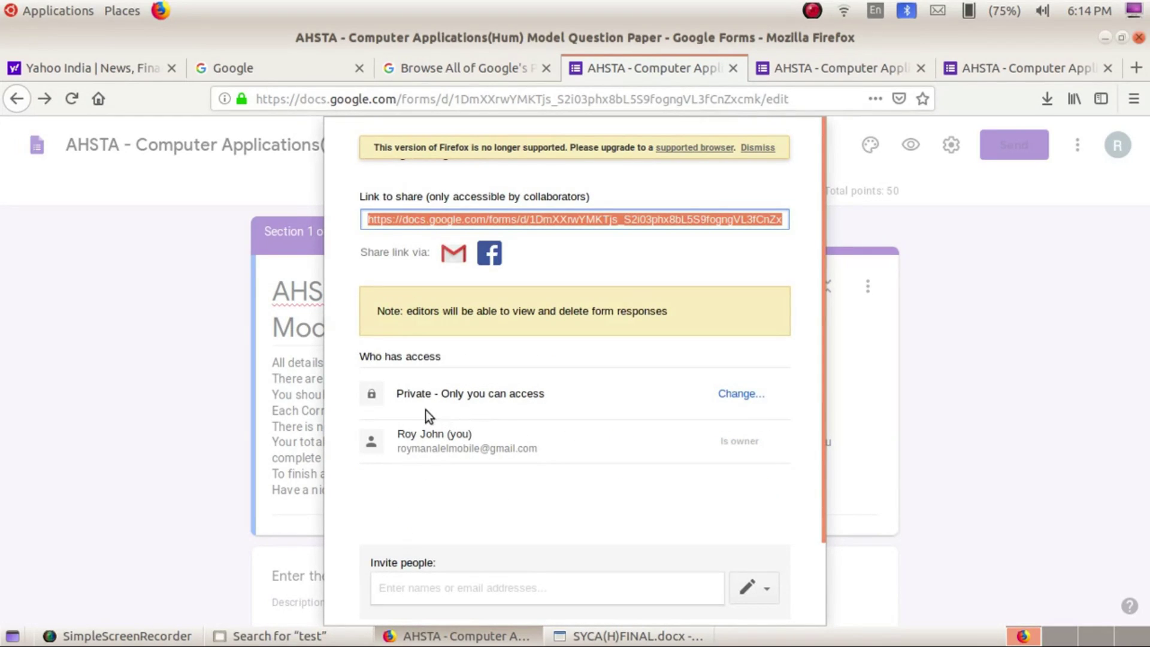
pyautogui.click(727, 392)
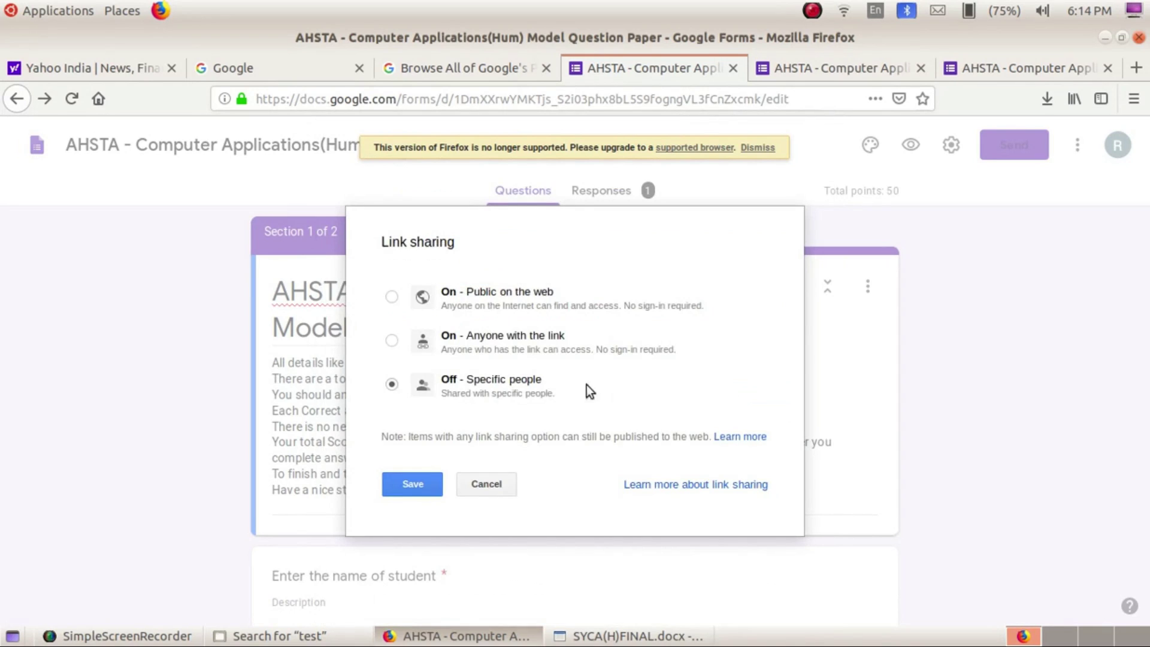
pyautogui.click(390, 343)
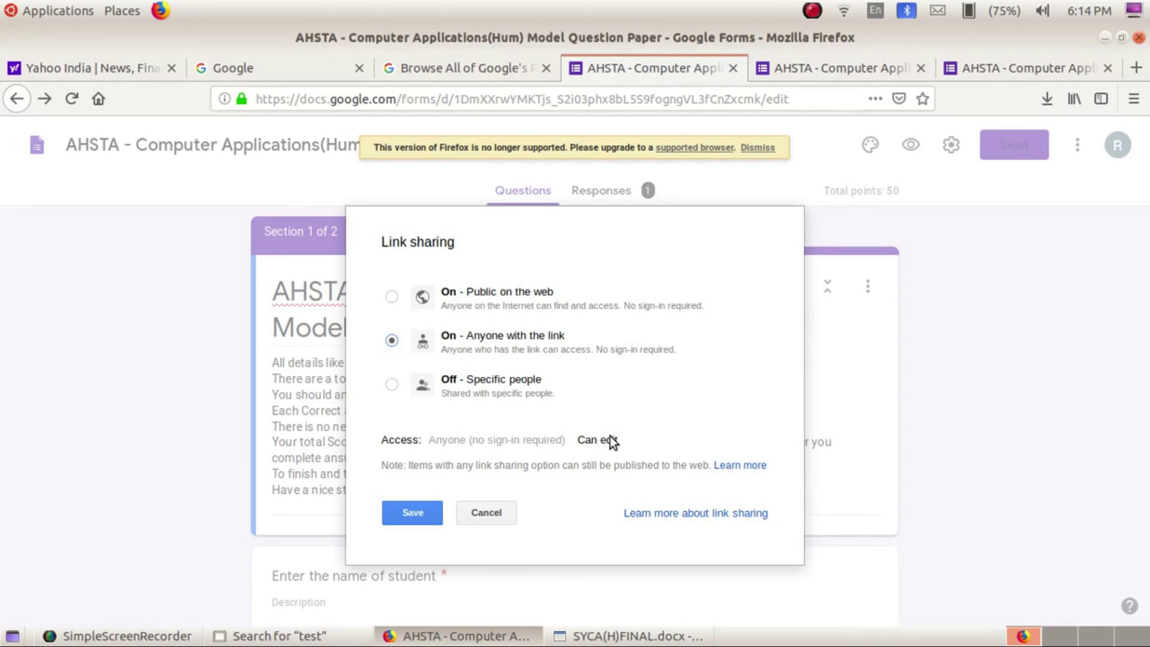
pyautogui.click(411, 513)
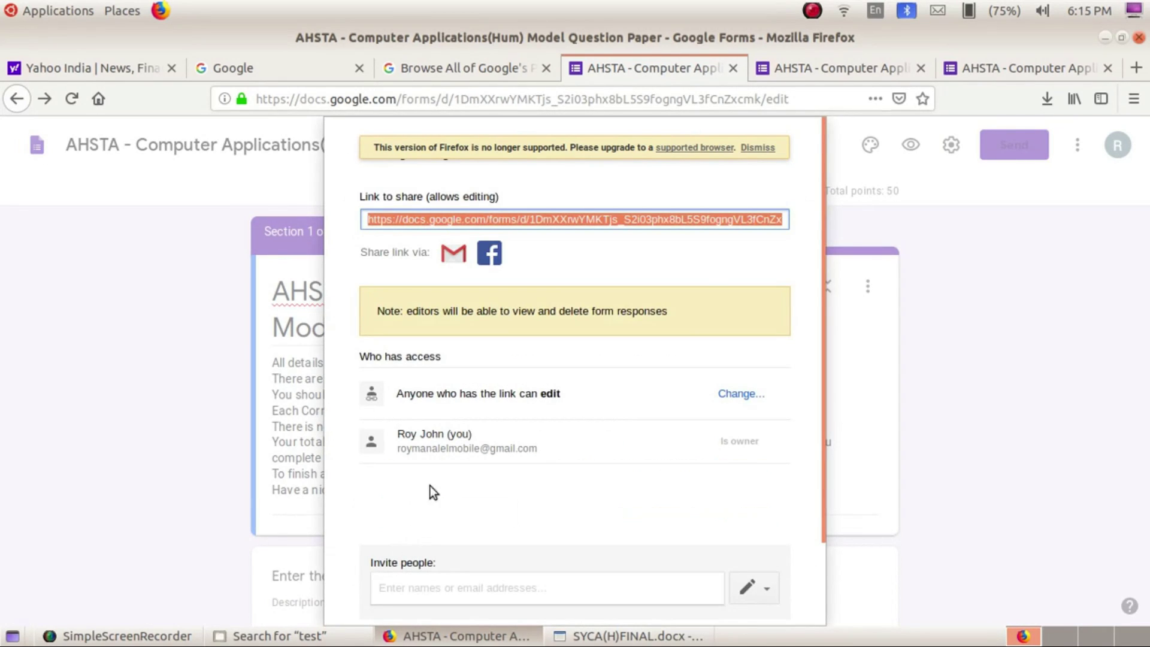
pyautogui.click(549, 397)
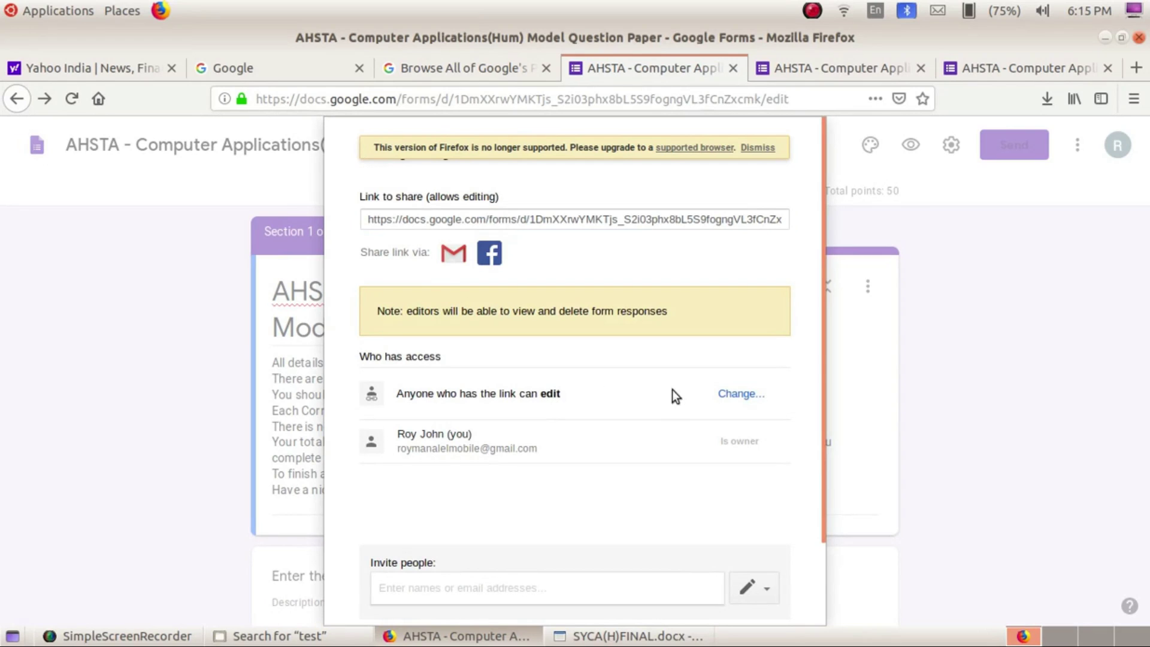
pyautogui.click(726, 393)
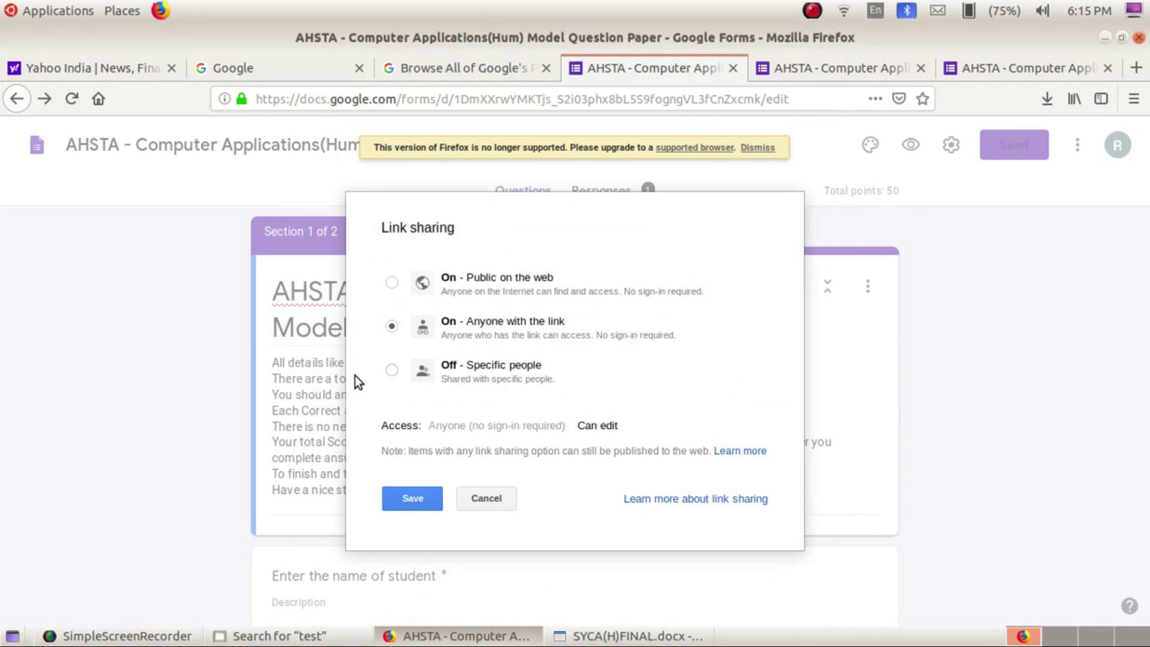
pyautogui.click(391, 372)
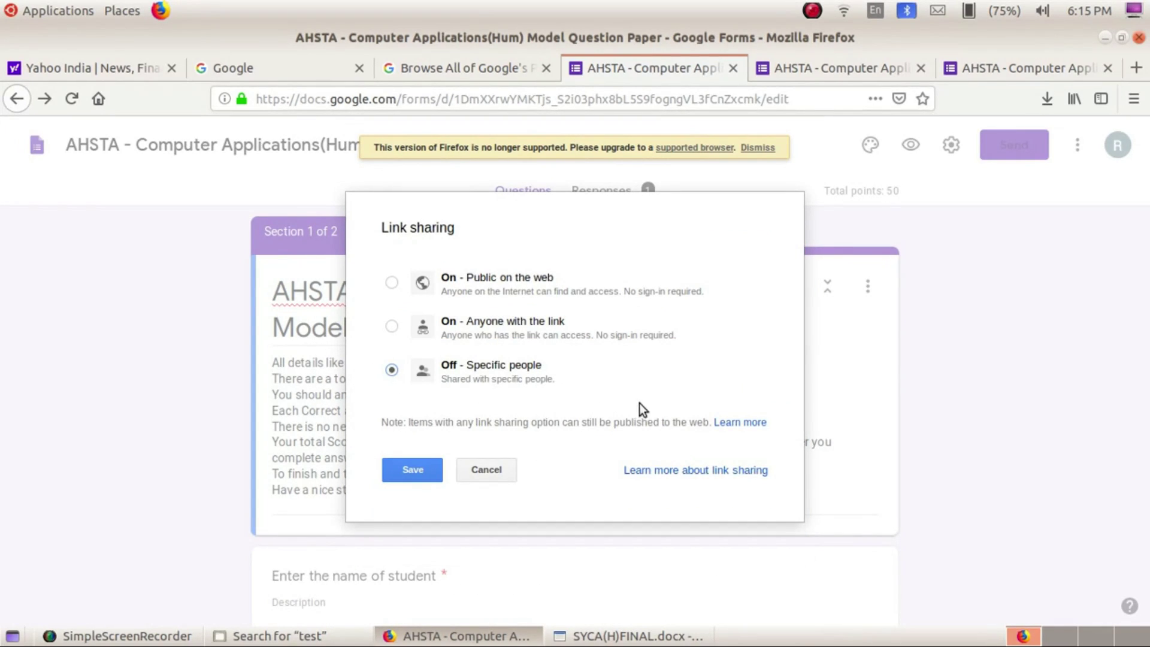
pyautogui.click(425, 473)
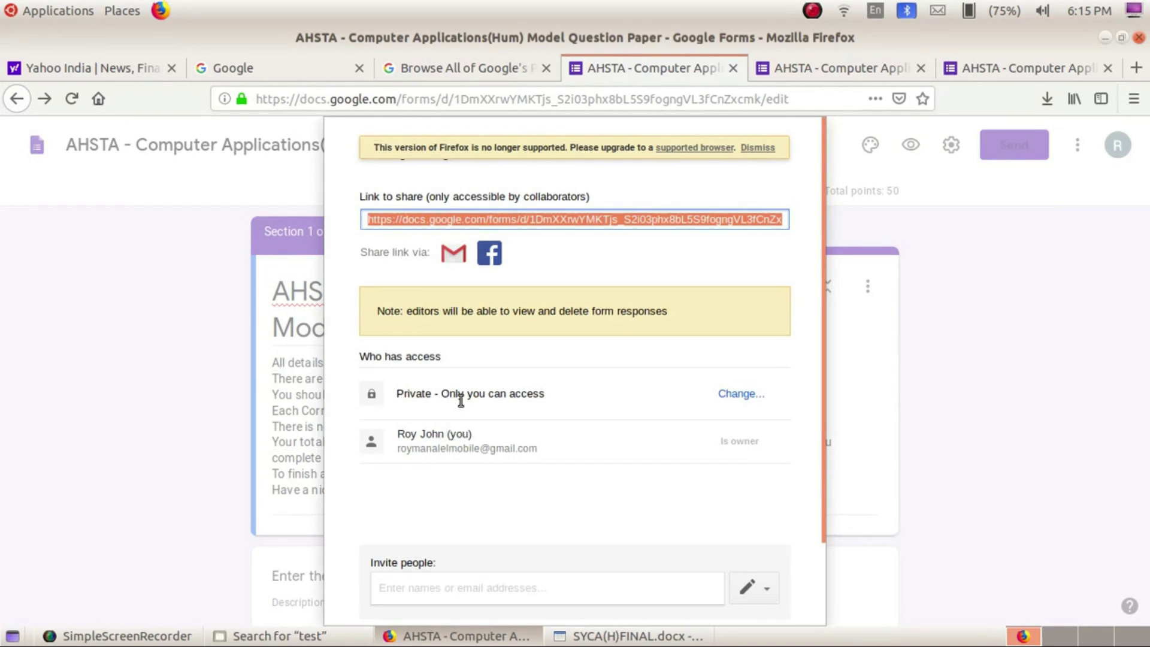
pyautogui.click(731, 394)
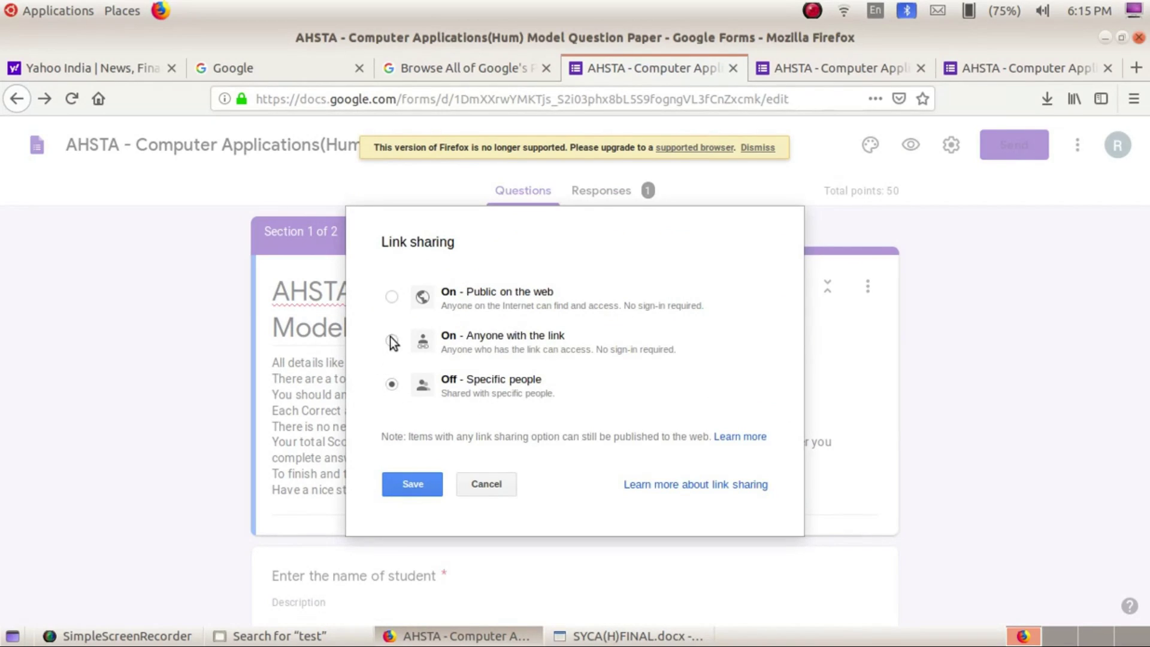
pyautogui.click(391, 341)
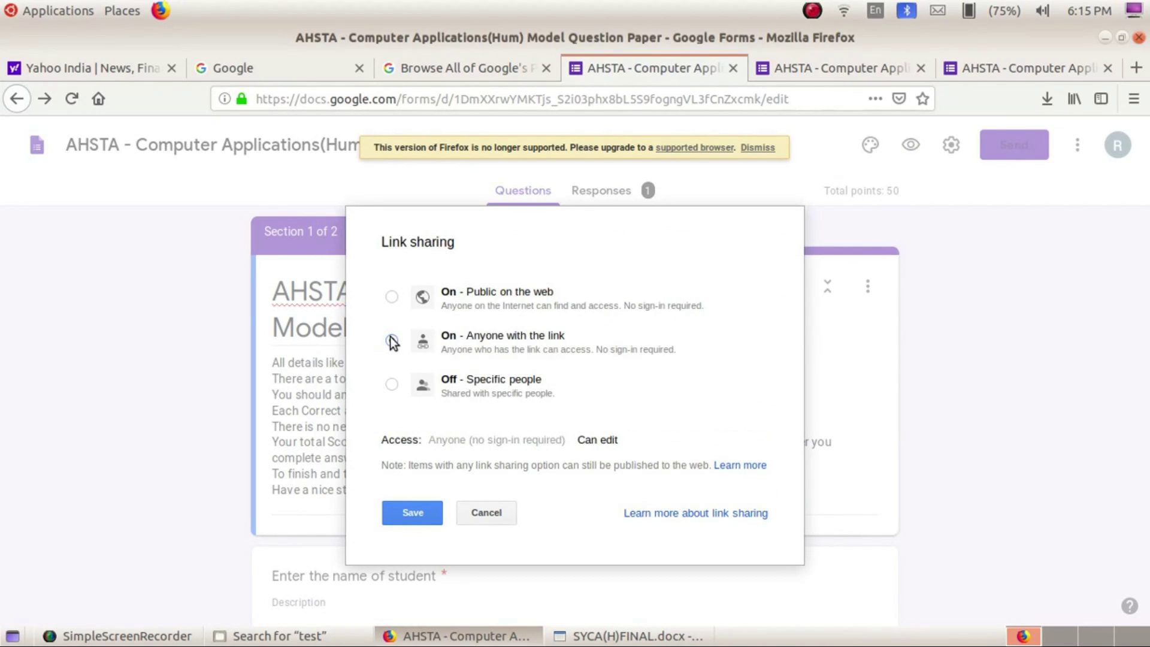
pyautogui.click(419, 507)
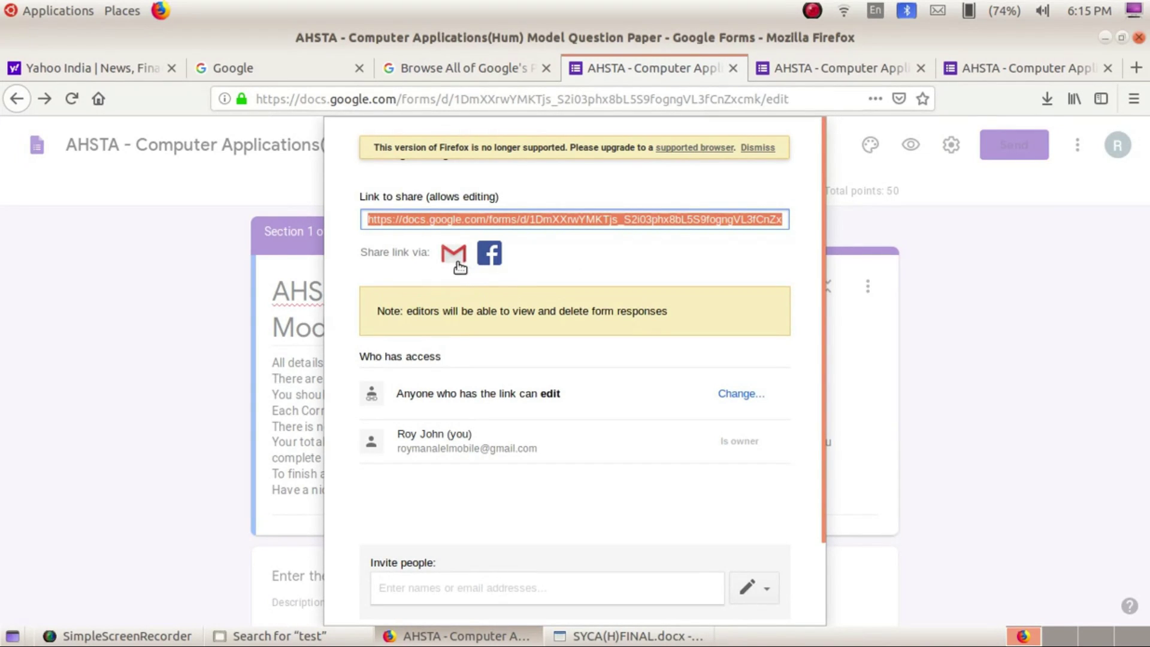
# Add two invitees from the address suggestions and enable Send a copy to myself
pyautogui.click(555, 596)
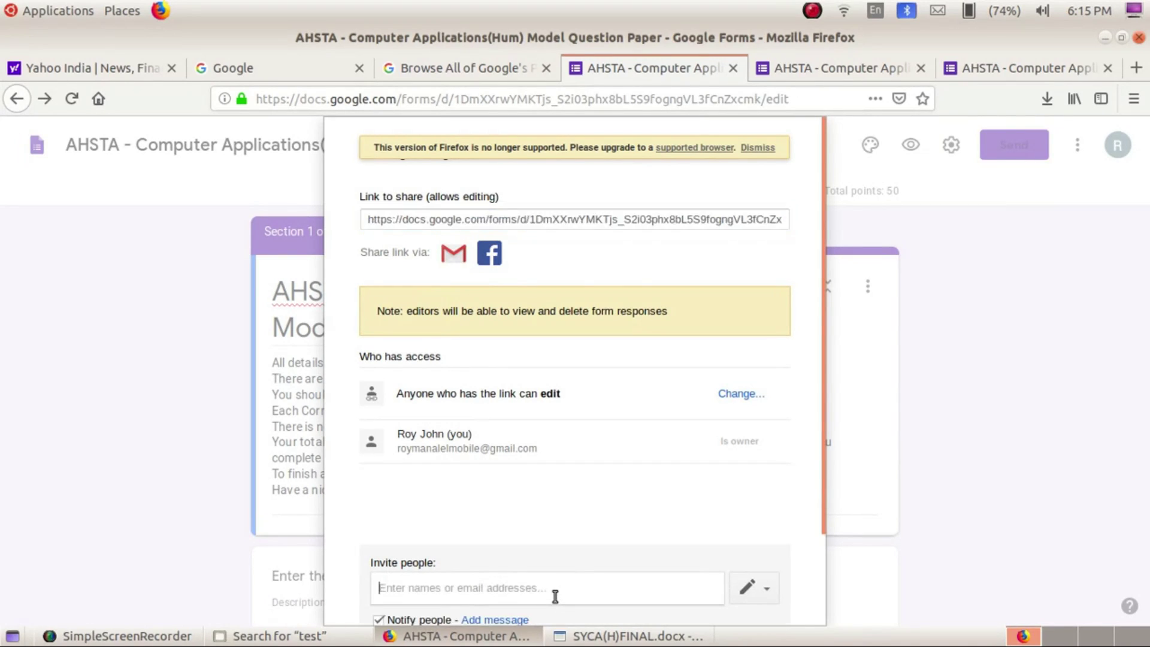
pyautogui.scroll(-3, 571, 461)
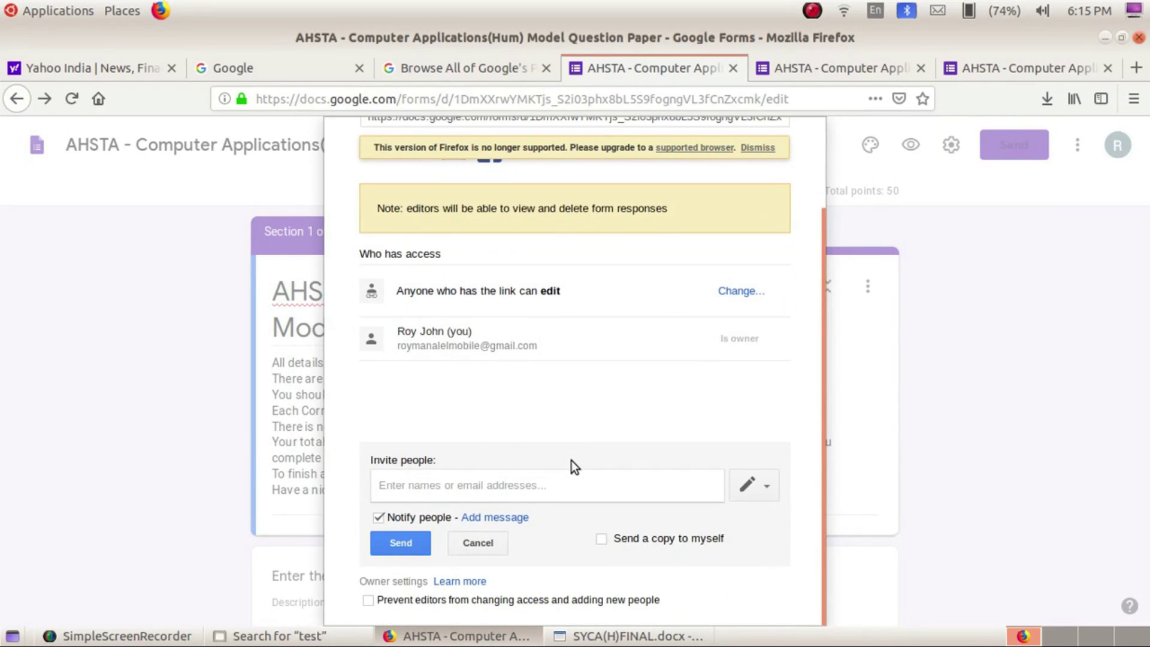
pyautogui.write('ABU')
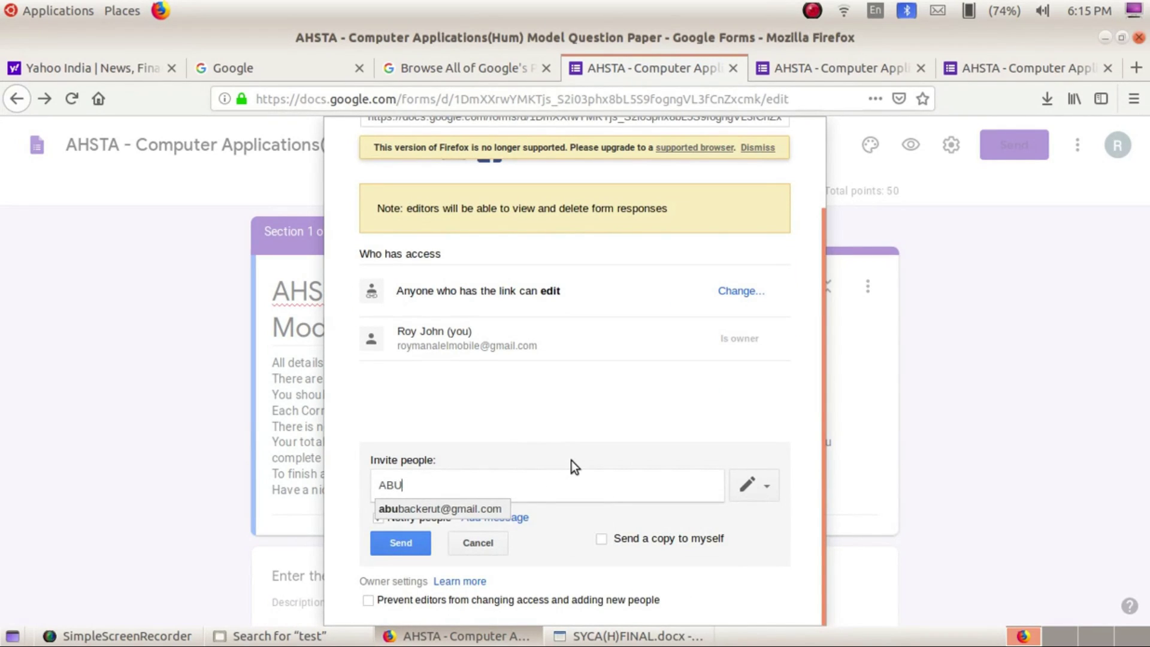
pyautogui.click(464, 509)
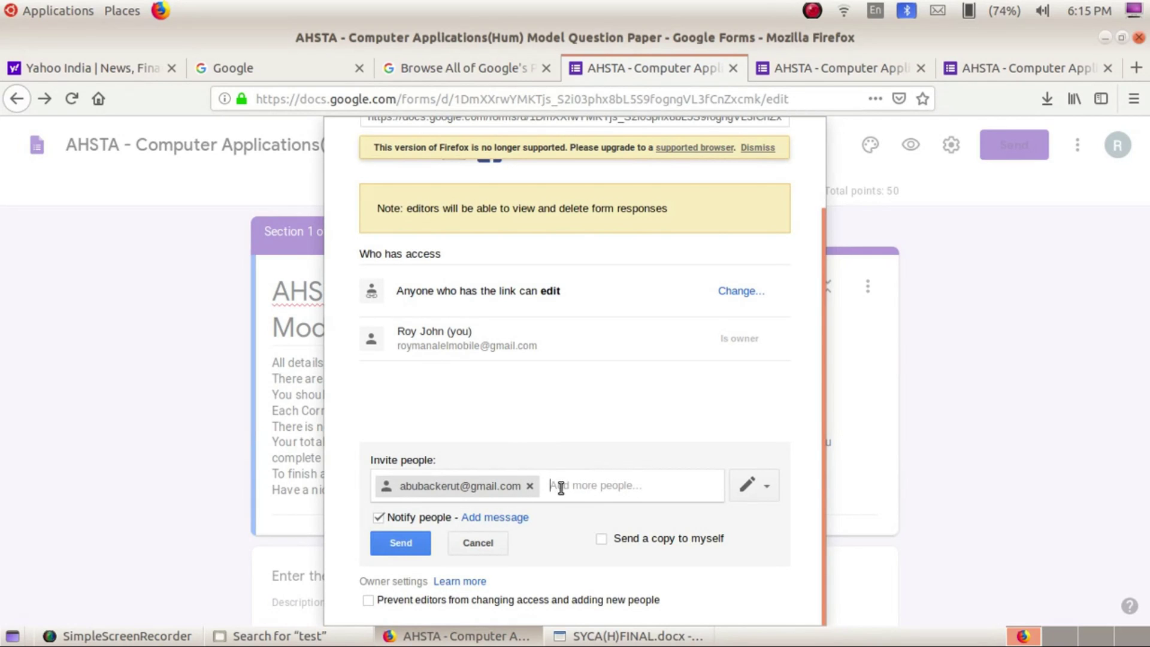
pyautogui.write('CHR')
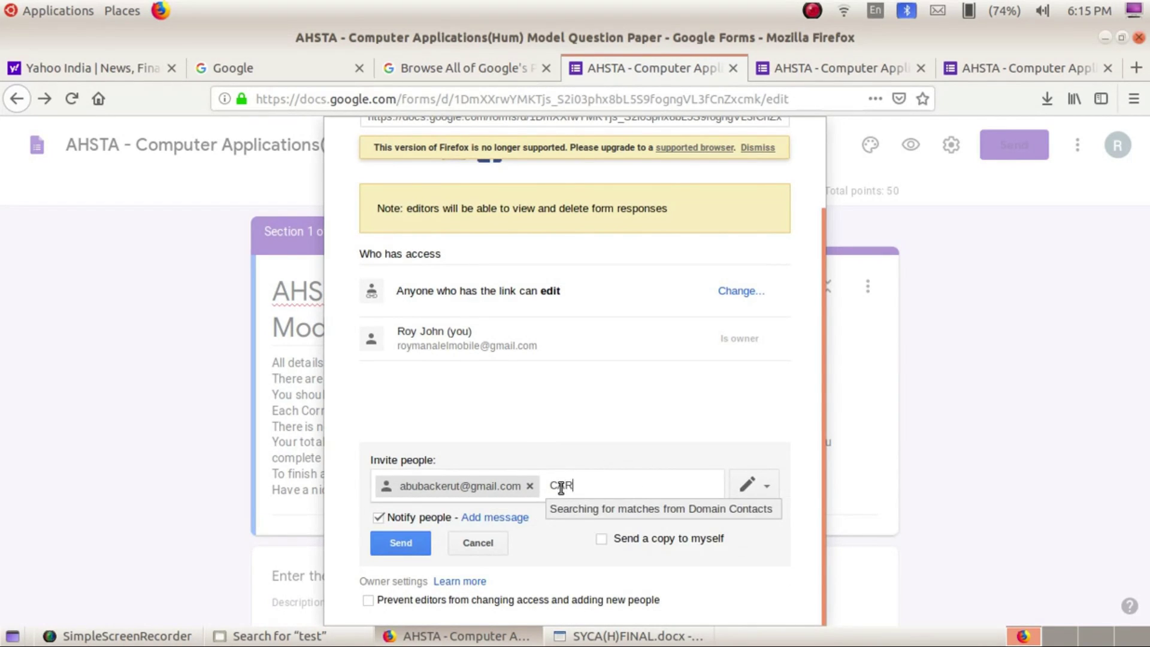
pyautogui.write('R')
pyautogui.click(571, 512)
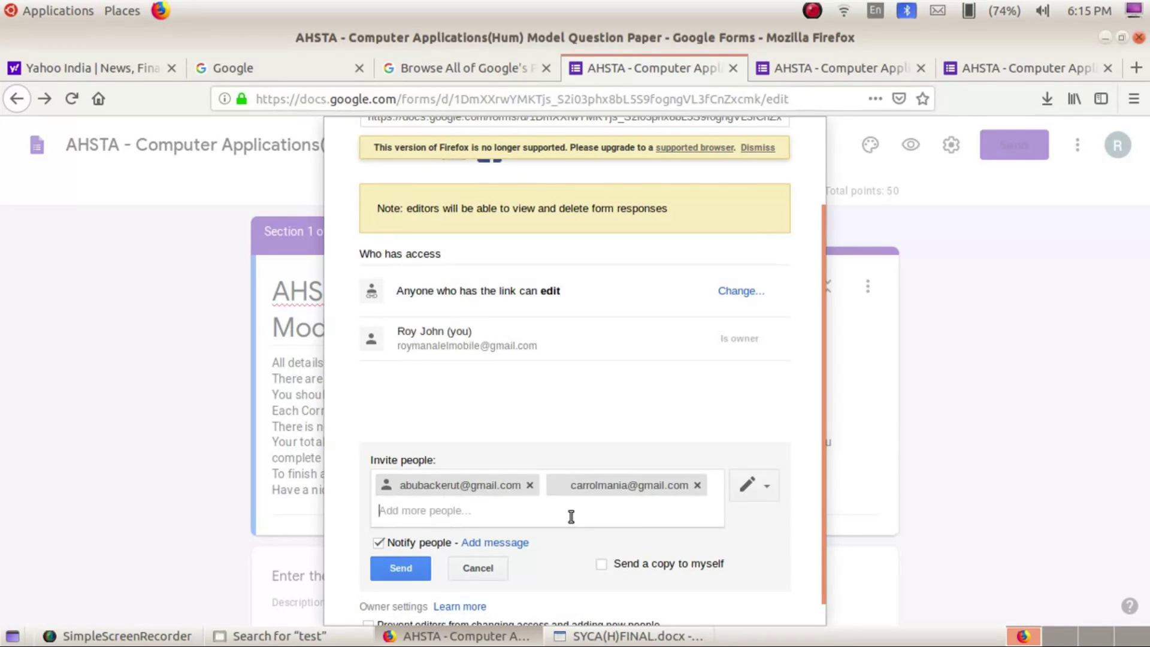
pyautogui.click(601, 564)
pyautogui.scroll(-1, 551, 553)
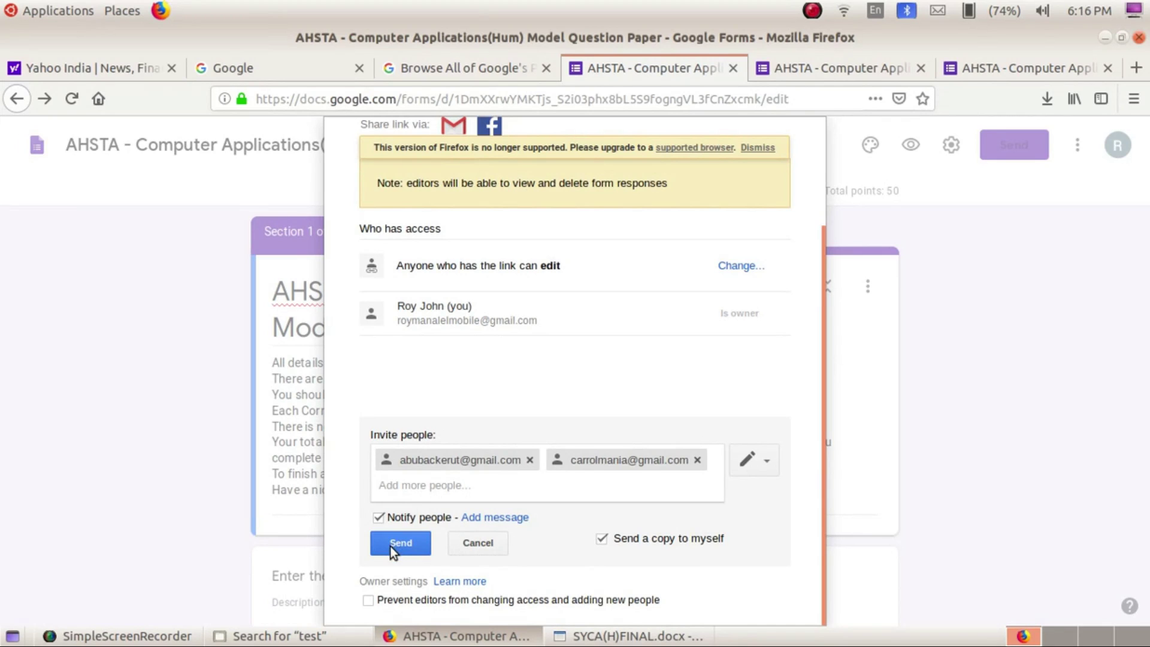
# Keep anyone-with-link access, leave editors able to change access, and send both invitations
pyautogui.click(738, 265)
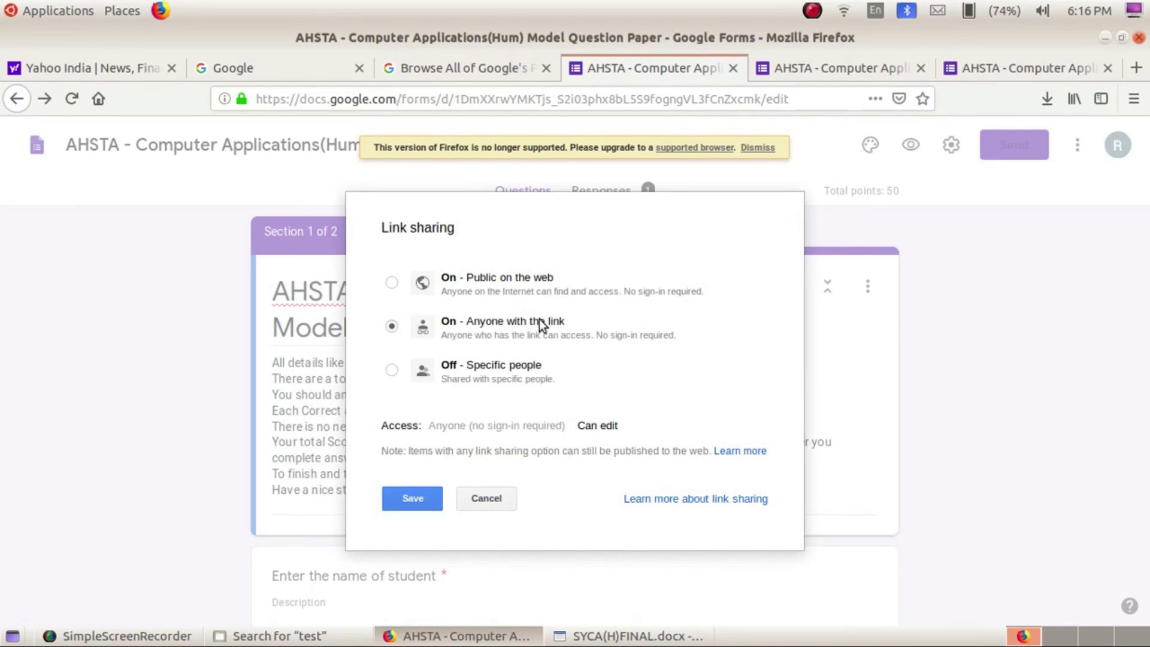
pyautogui.click(394, 507)
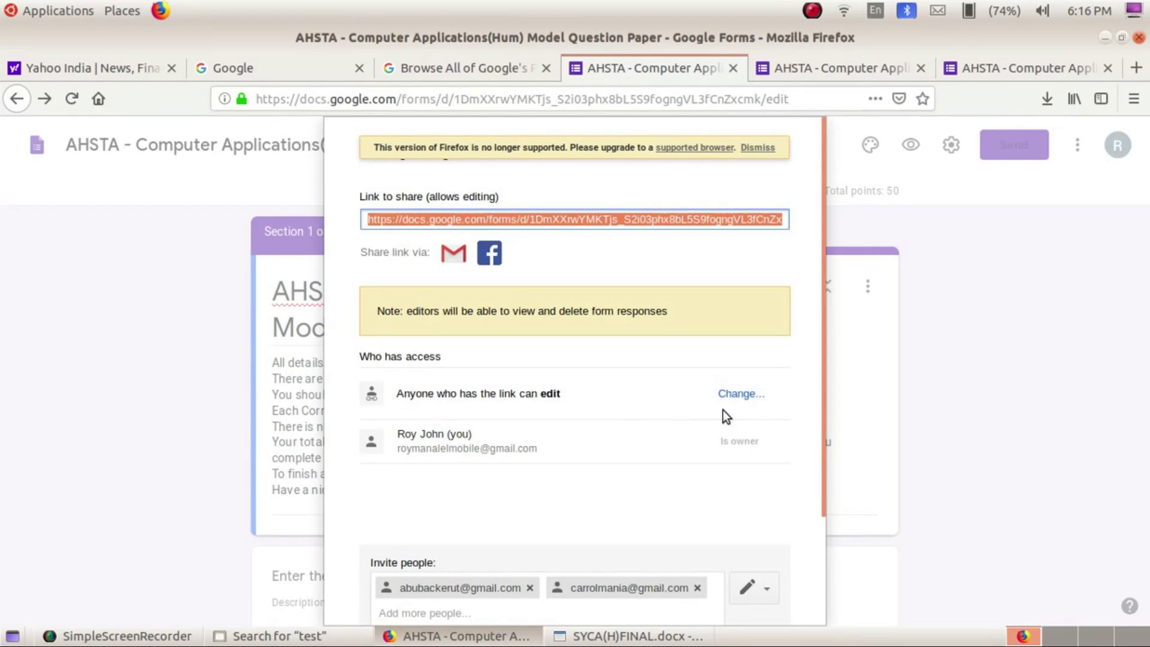
pyautogui.scroll(-3, 532, 490)
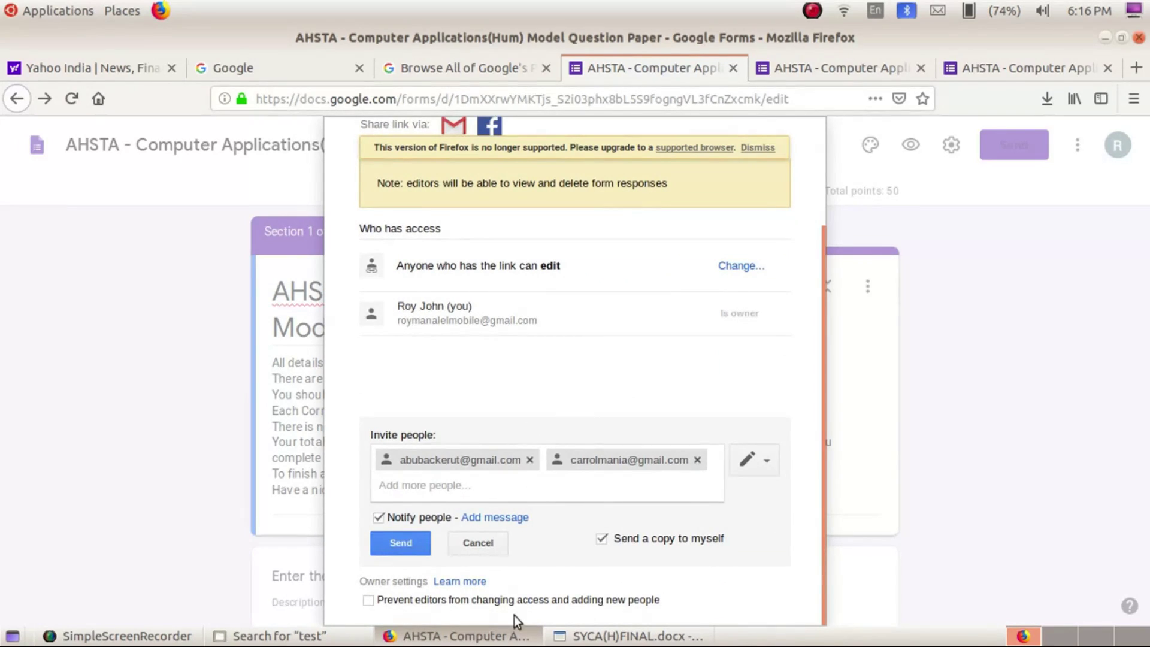
pyautogui.click(368, 600)
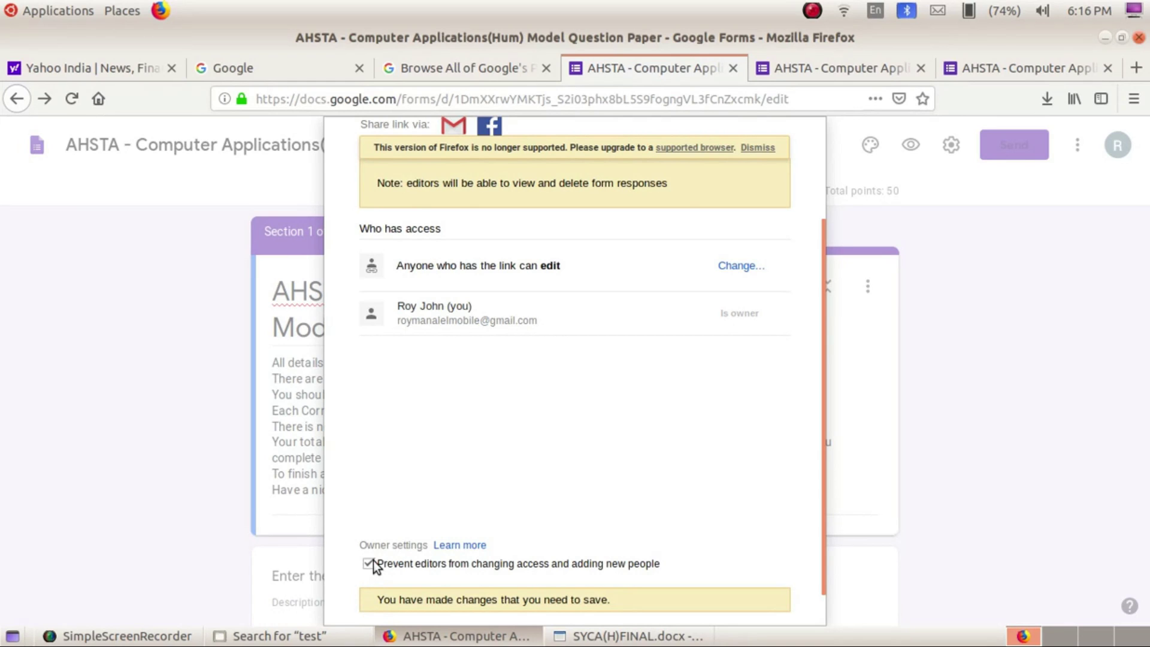
pyautogui.scroll(-1, 683, 466)
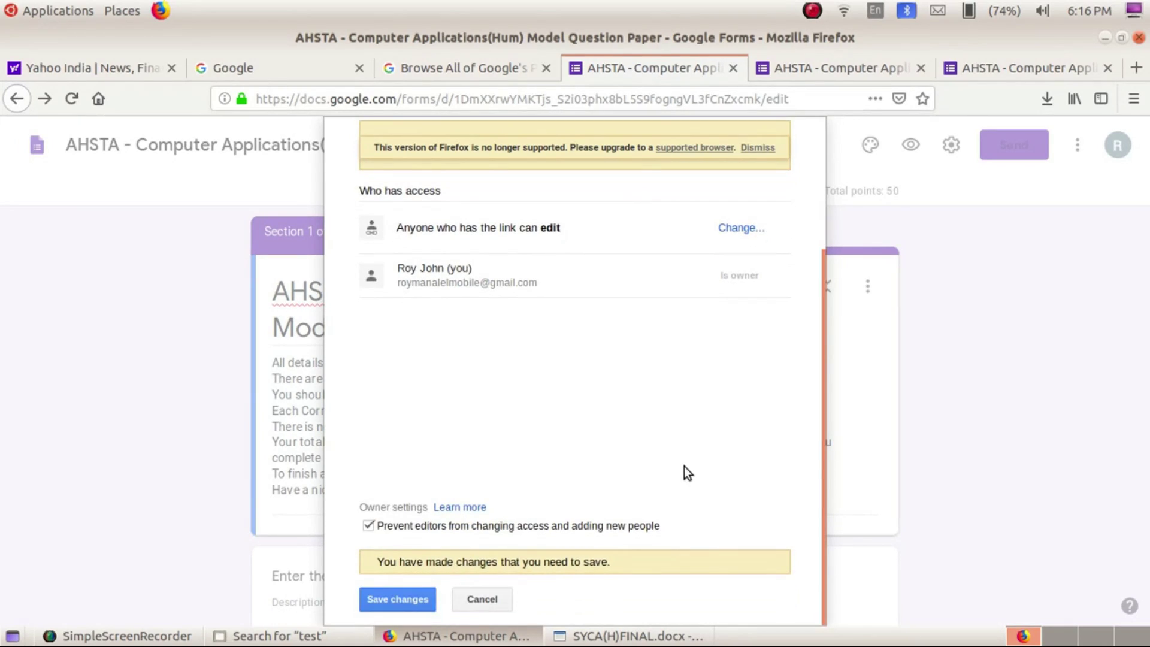
pyautogui.click(367, 528)
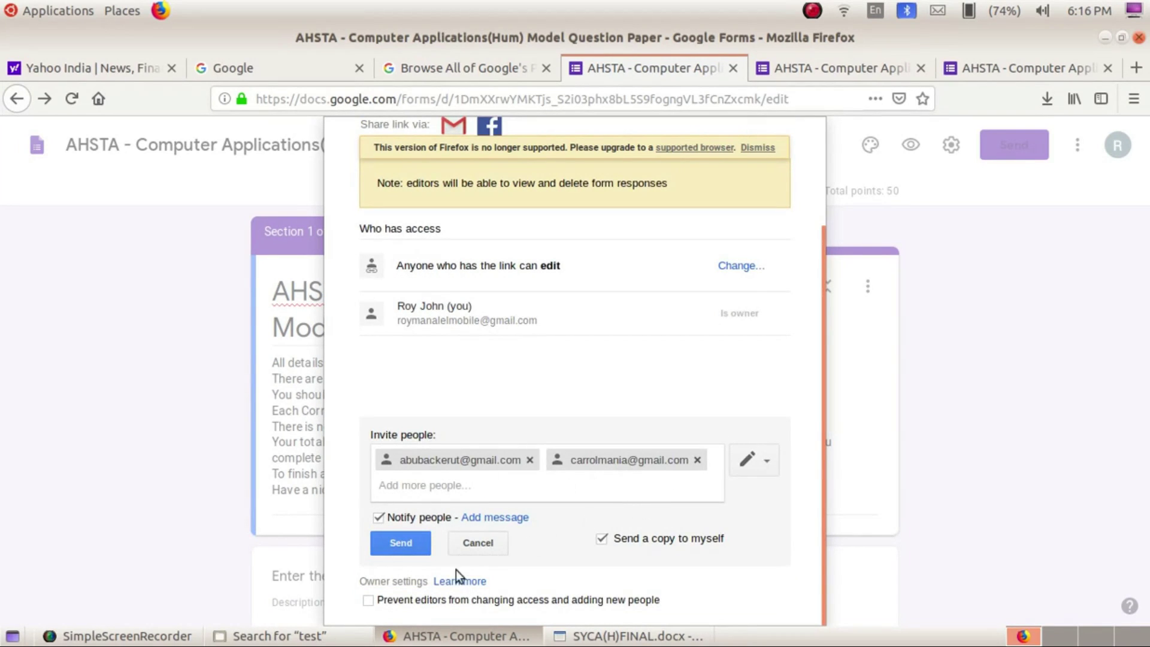
pyautogui.click(405, 545)
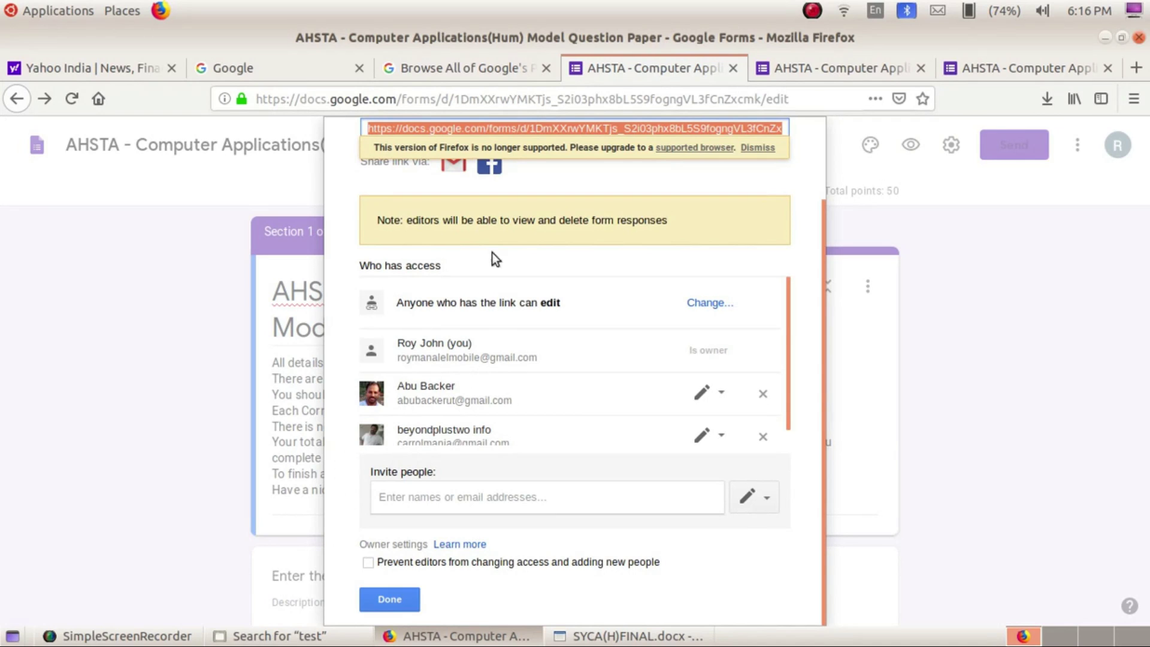
# Copy the form's editing link from the sharing dialog
pyautogui.scroll(3, 738, 516)
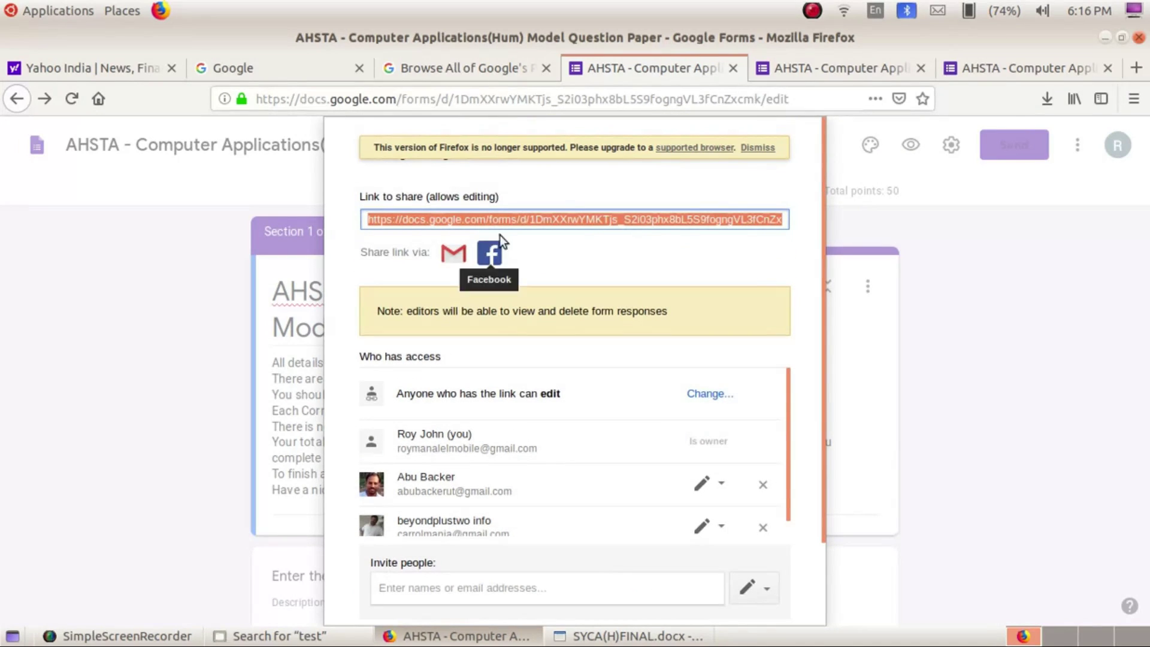
pyautogui.rightClick(560, 216)
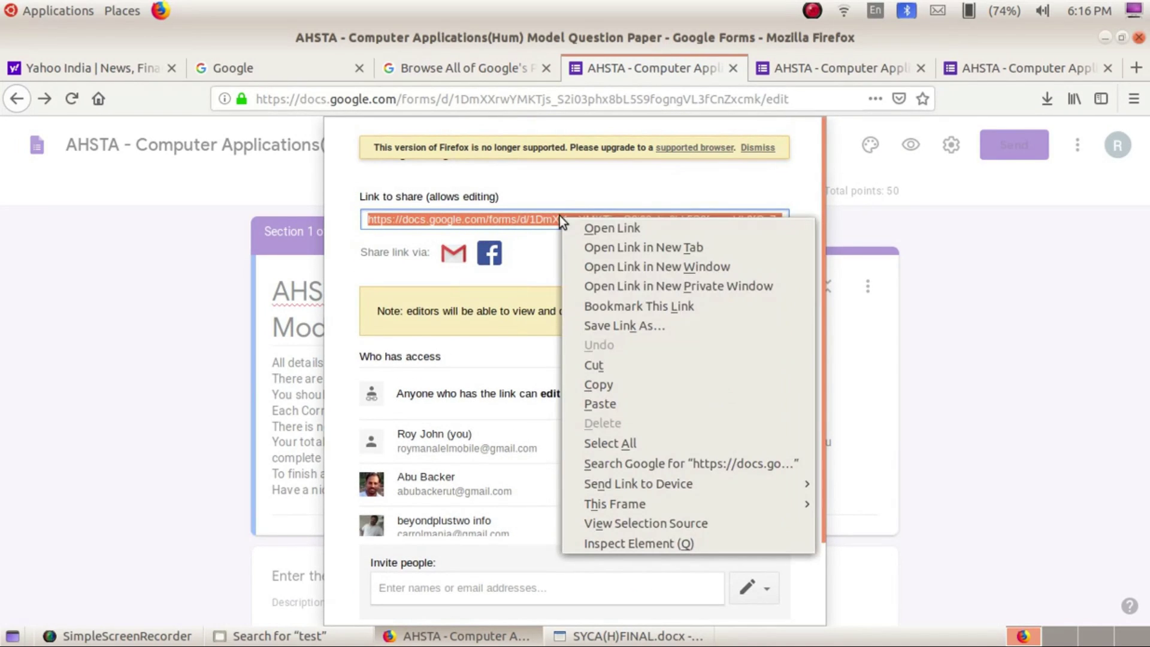
pyautogui.click(580, 376)
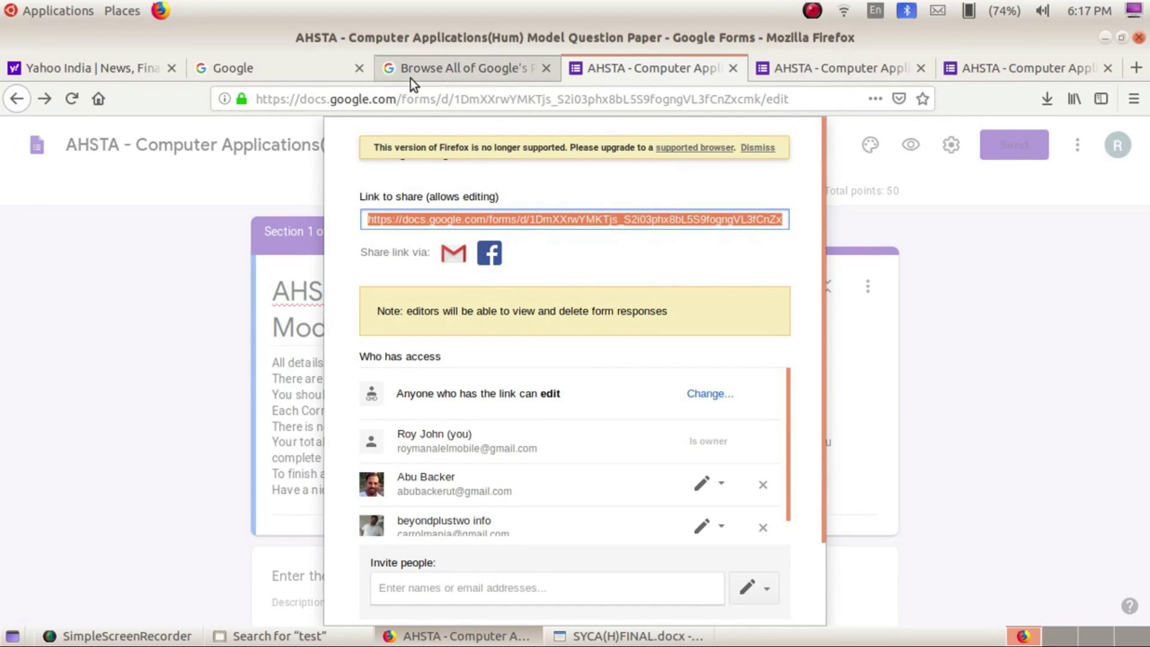
# Sign in to Yahoo using the saved username
pyautogui.click(107, 69)
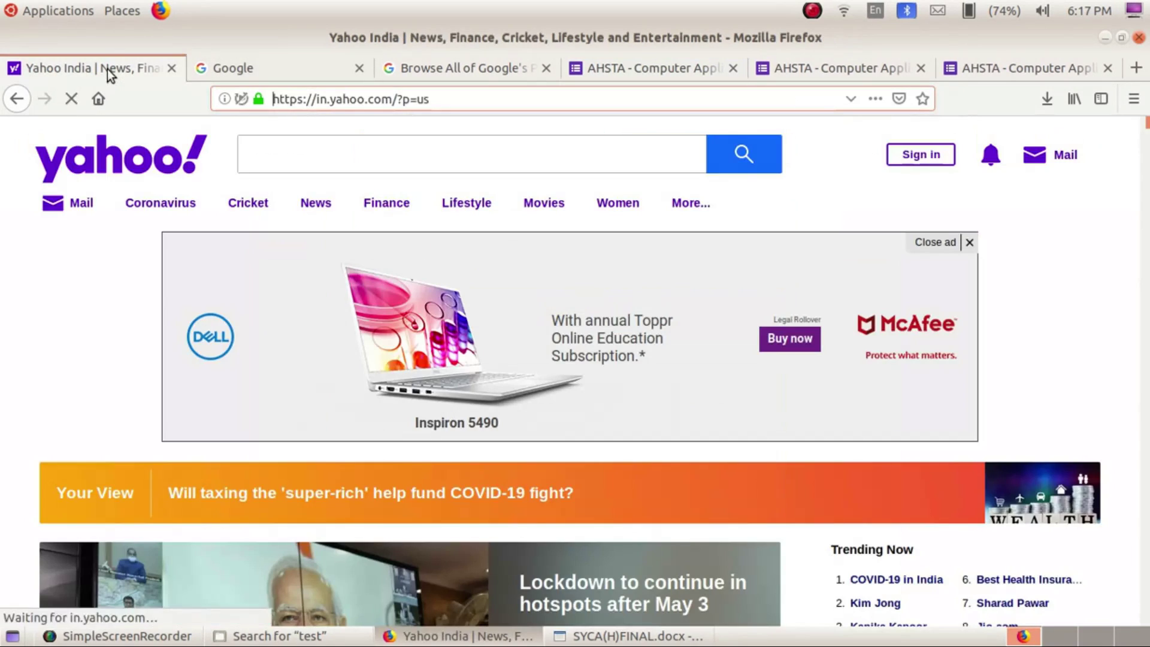
pyautogui.click(937, 154)
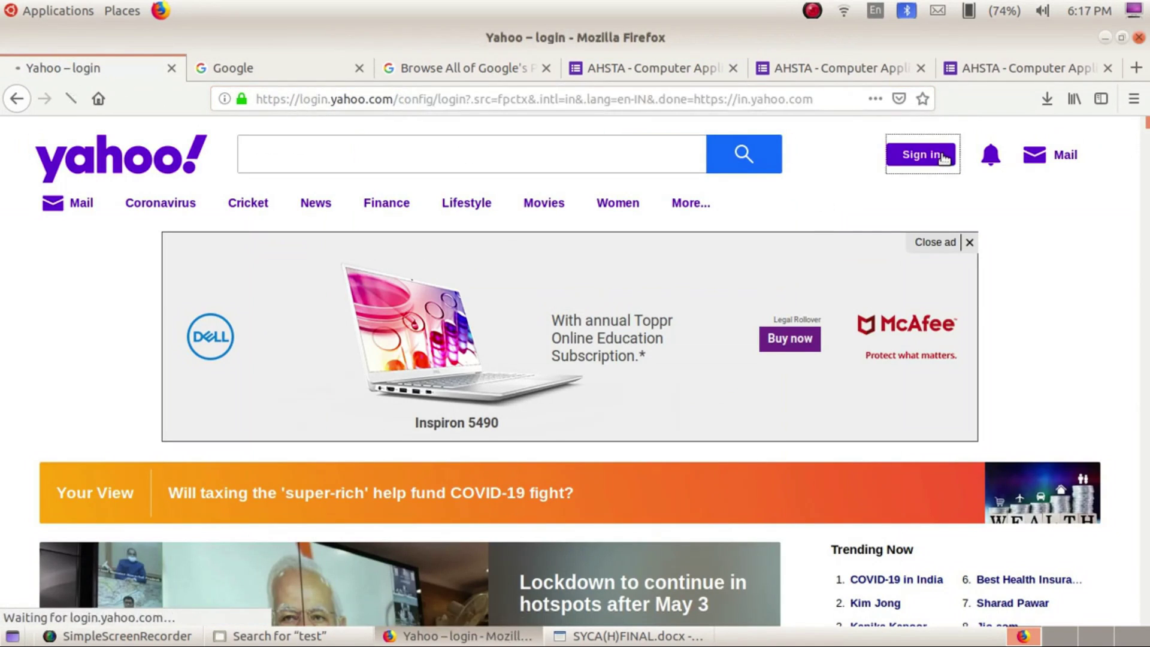
pyautogui.click(808, 411)
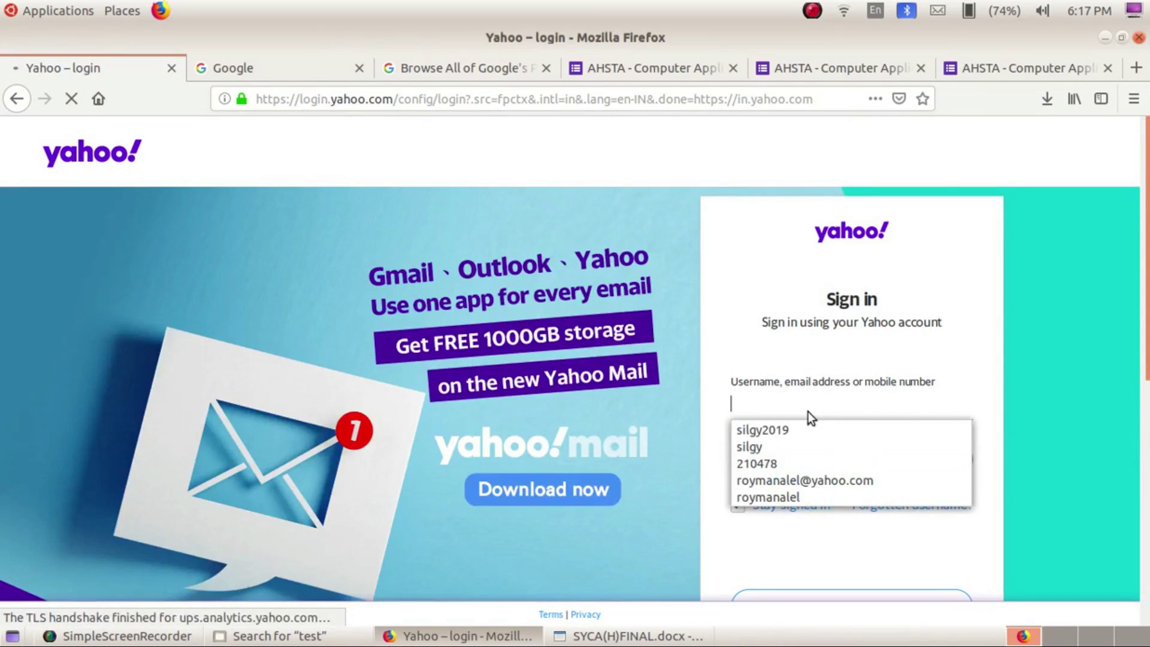
pyautogui.click(797, 486)
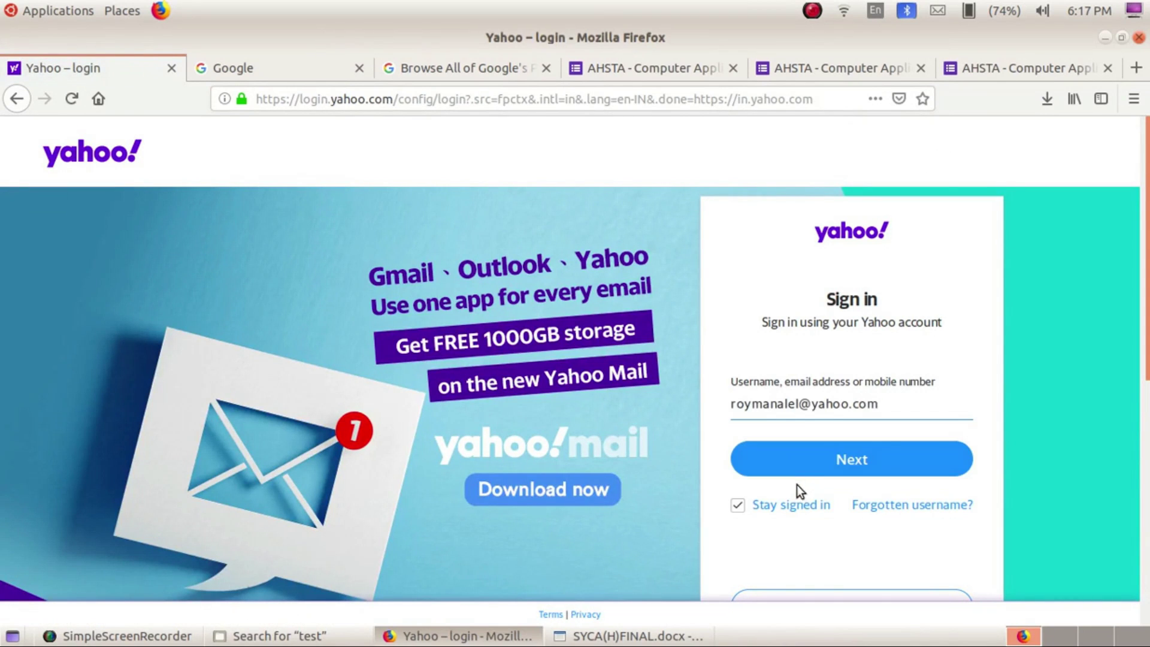
pyautogui.click(815, 453)
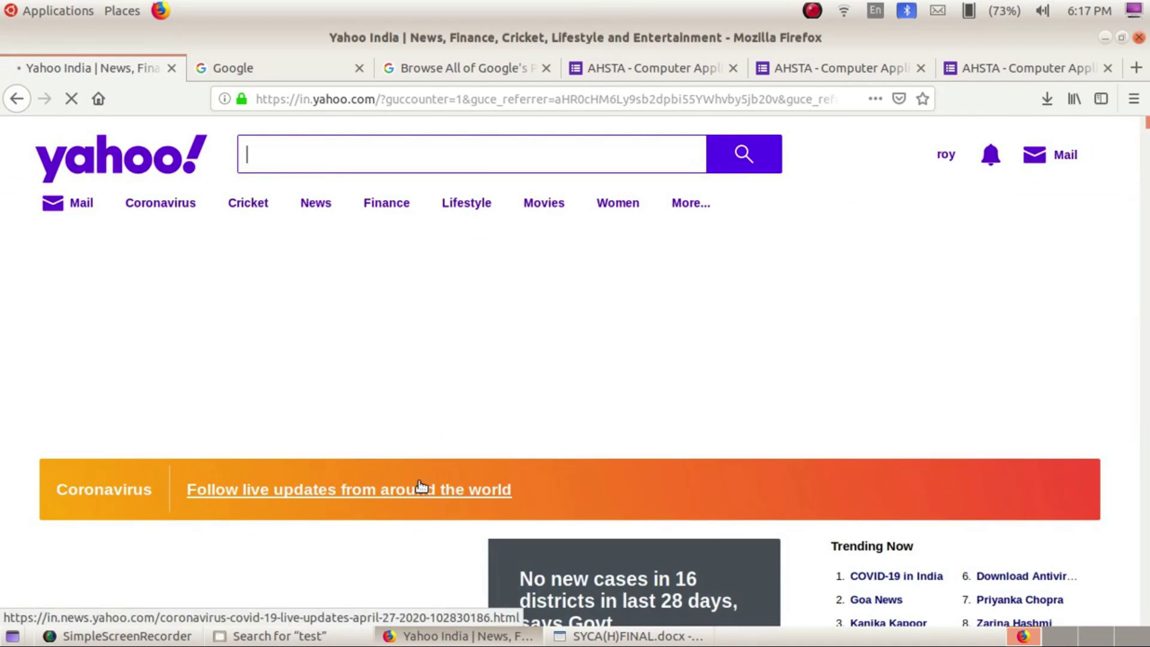
# Open Yahoo Mail, compose a new message and start typing the recipient's name
pyautogui.click(946, 154)
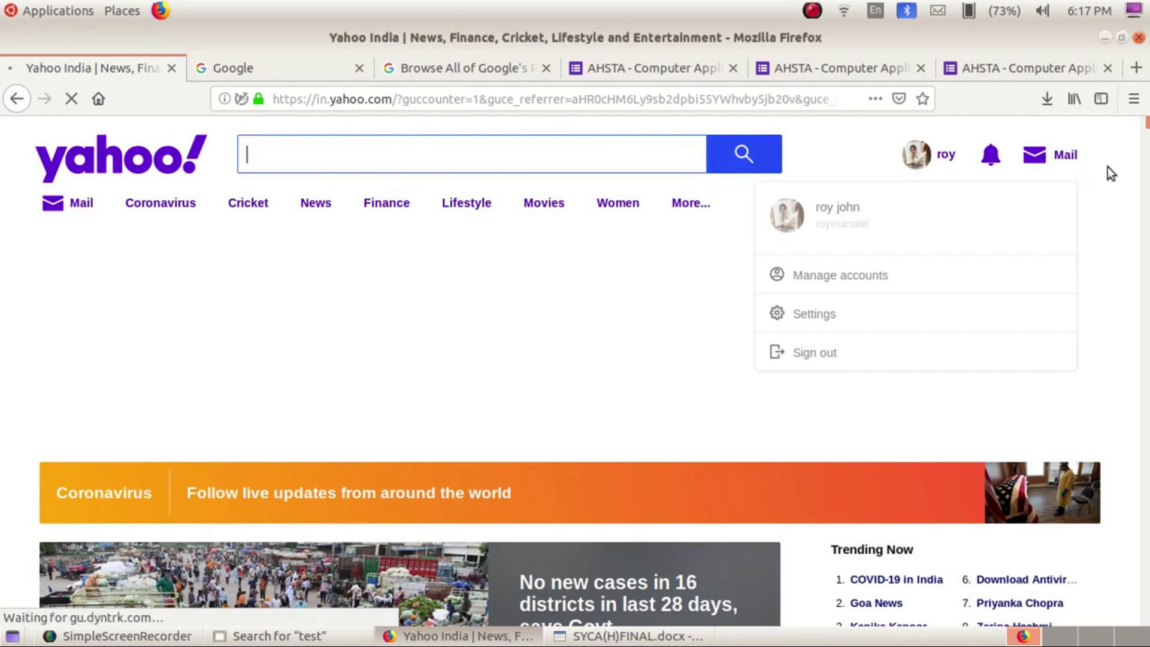
pyautogui.click(1070, 153)
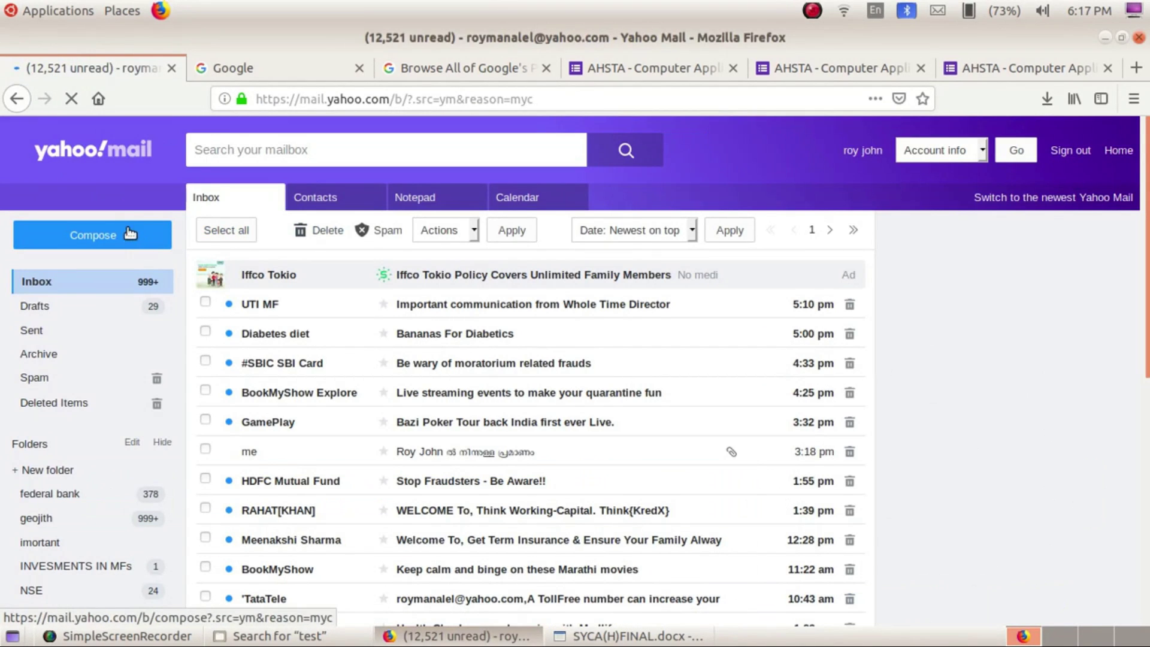
pyautogui.click(129, 233)
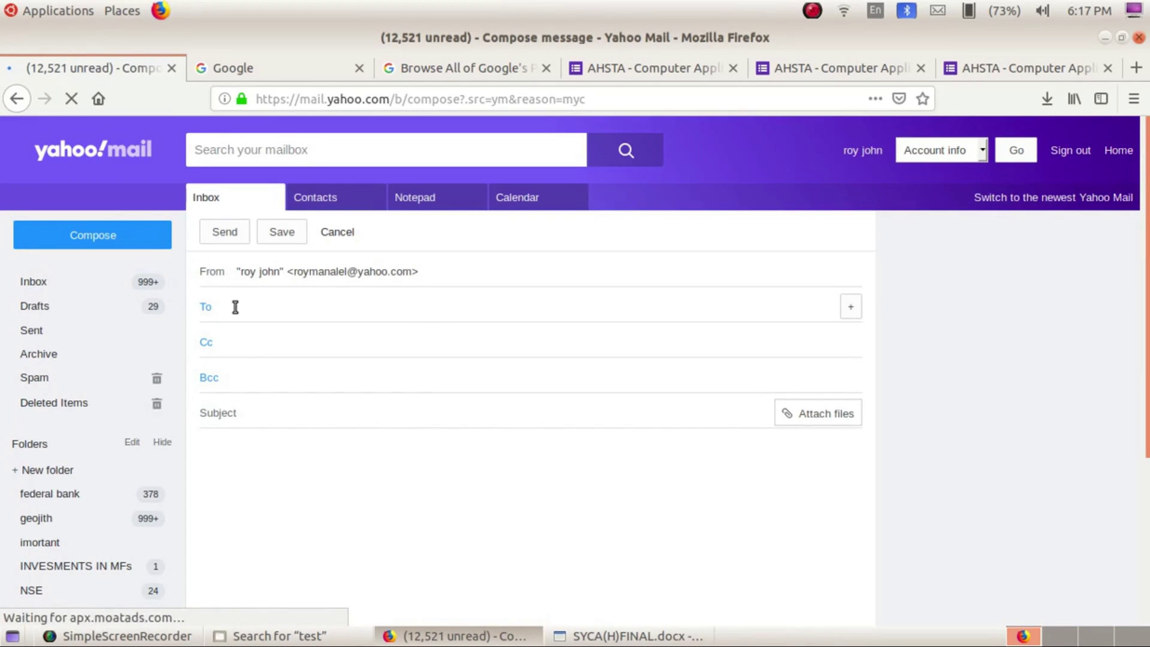
pyautogui.write('ROY')
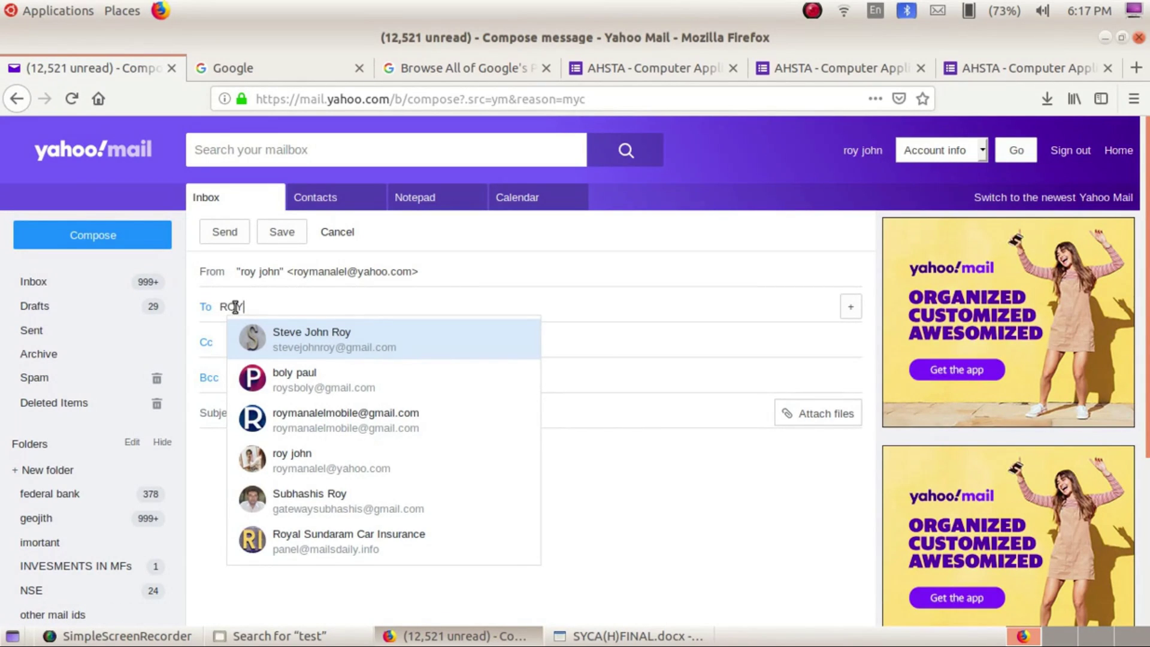
# Address the draft to the suggested contact with subject 'LINK TO EDIT A QUESTION PAPER OF OBJECTIVE EXAM'
pyautogui.click(306, 377)
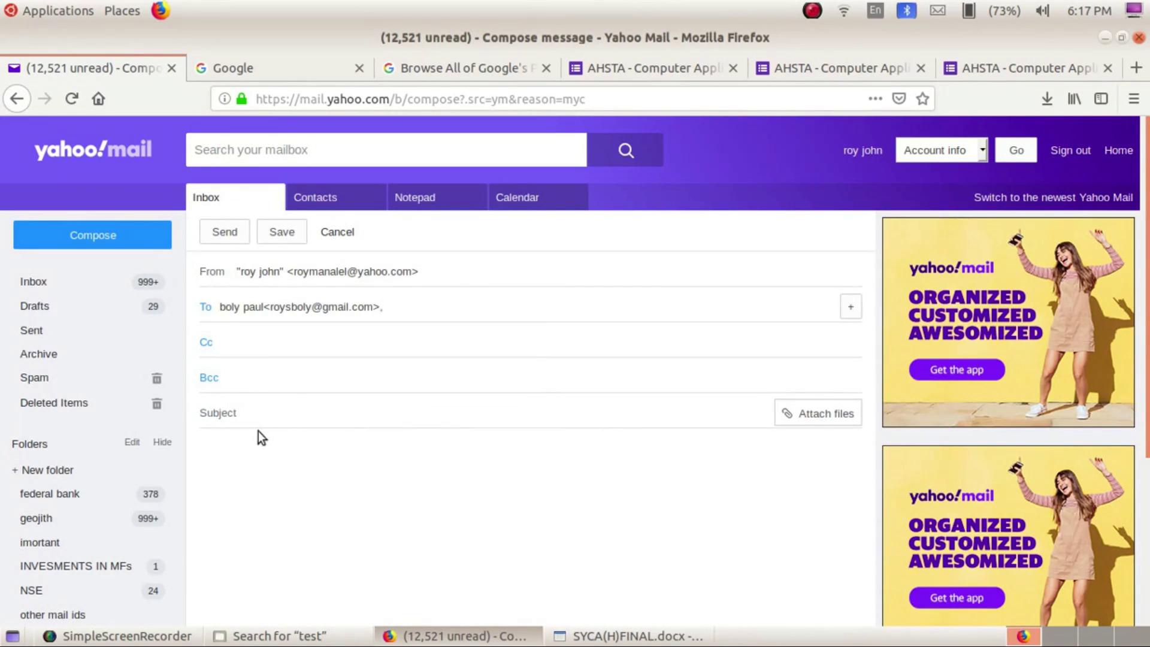
pyautogui.click(277, 413)
pyautogui.write('LINK TO EDIT A QUESTIO')
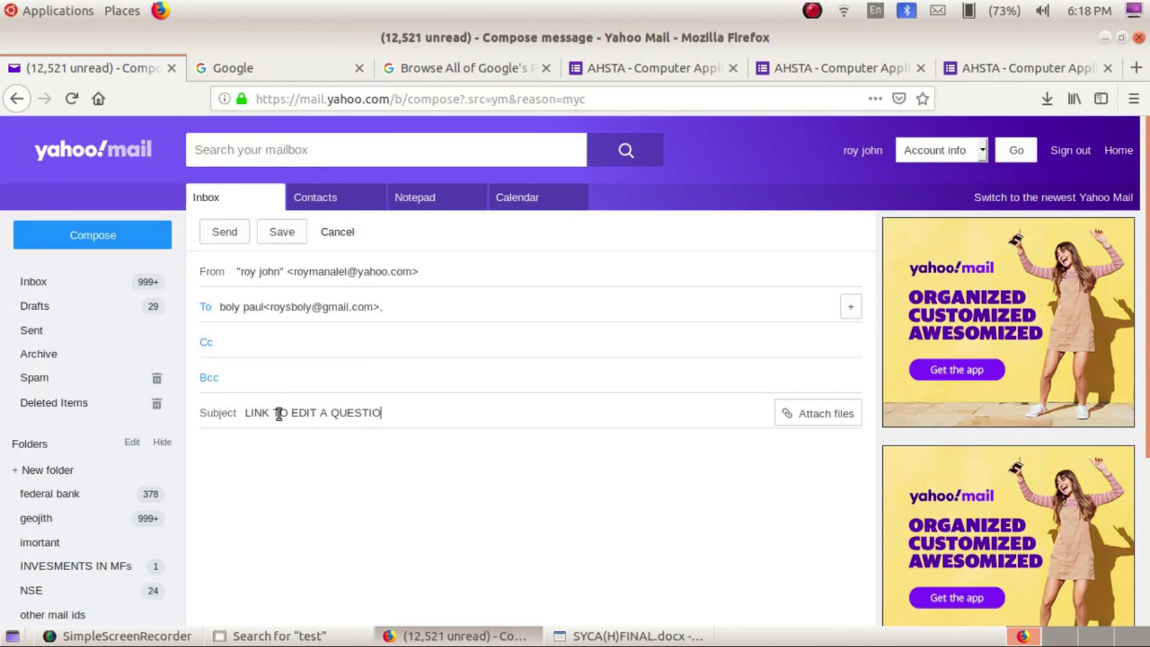
pyautogui.write('N PAPER OF OBJECTIVE EXAM')
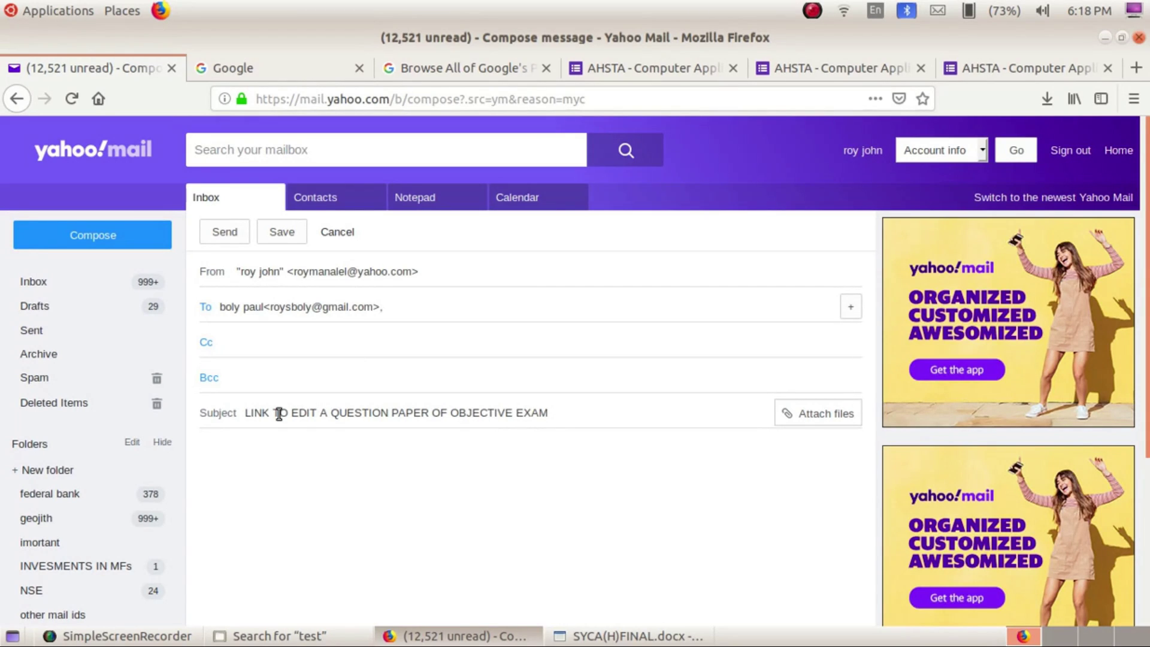
# Paste the form's edit link into the body, followed by 'CLICK ON THIS LINK TO EDIT'
pyautogui.click(273, 502)
pyautogui.rightClick(275, 483)
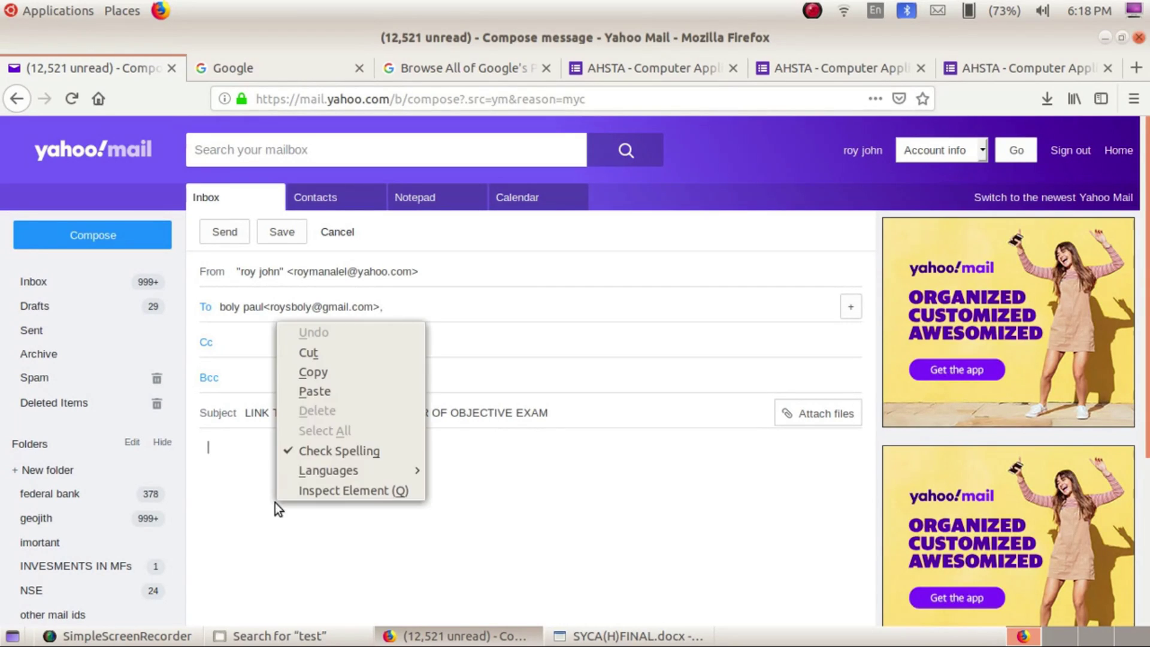
pyautogui.click(307, 397)
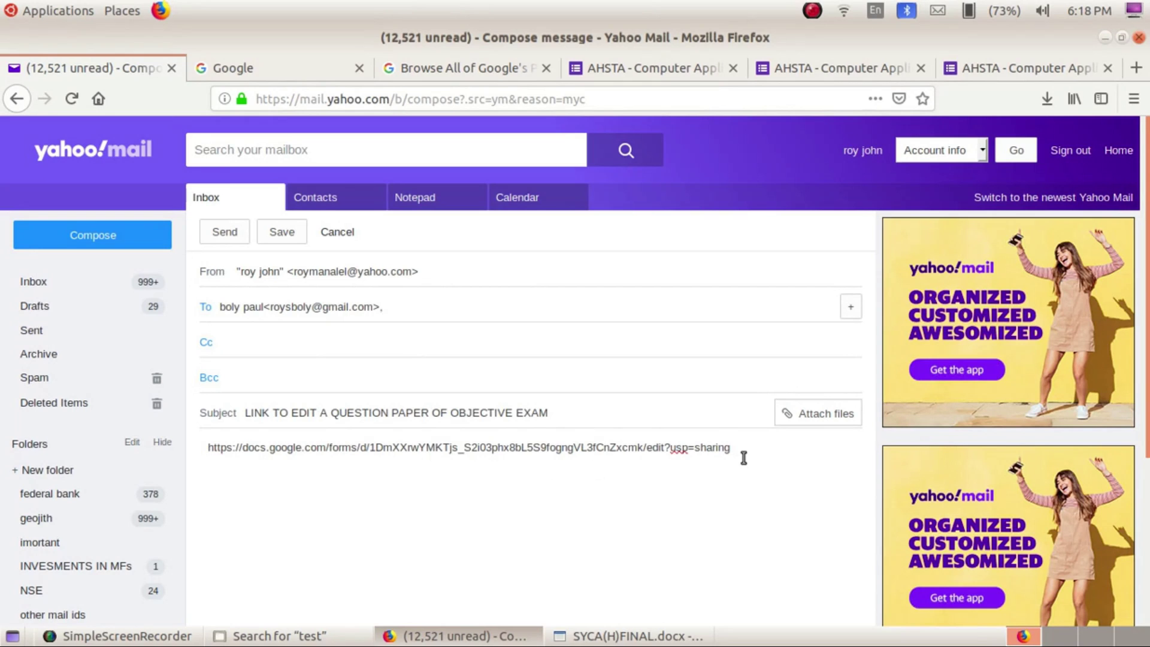
pyautogui.press('Return')
pyautogui.write('CLICK ON THIS L')
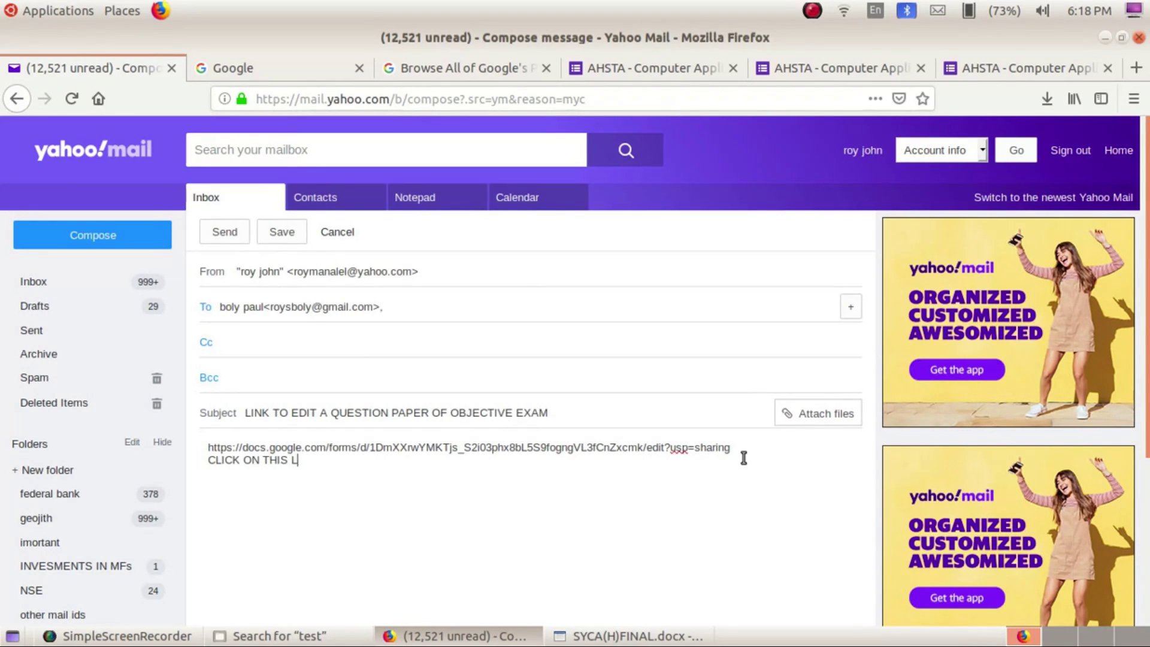
pyautogui.write('INK TO EDIT')
pyautogui.scroll(-6, 743, 458)
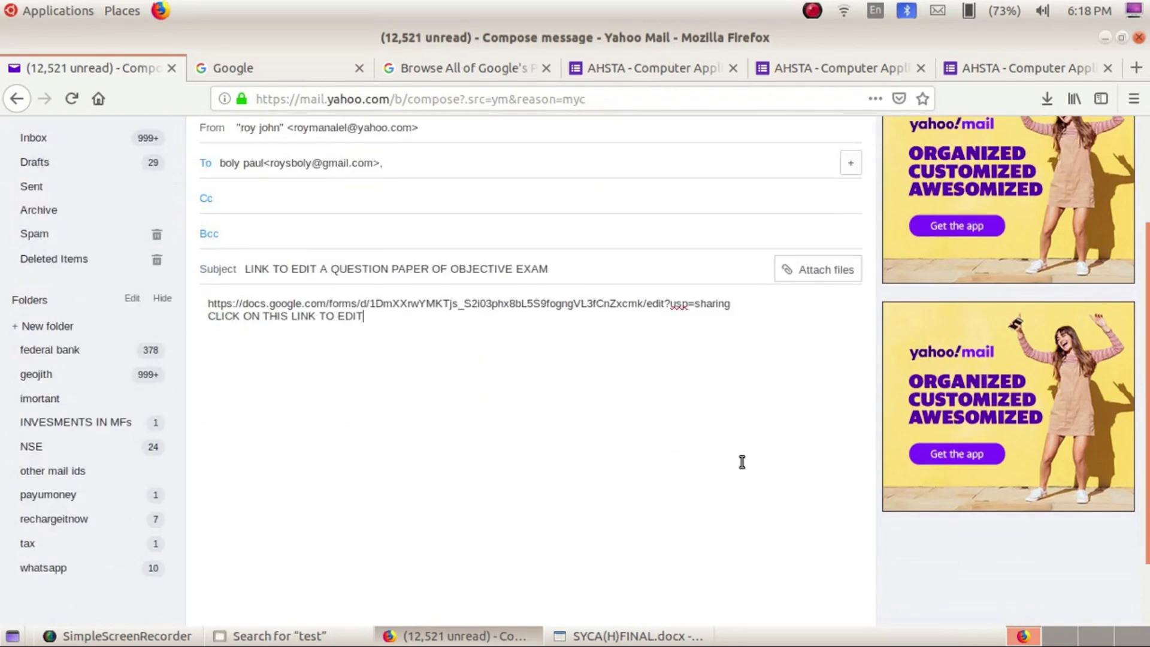
pyautogui.scroll(6, 741, 461)
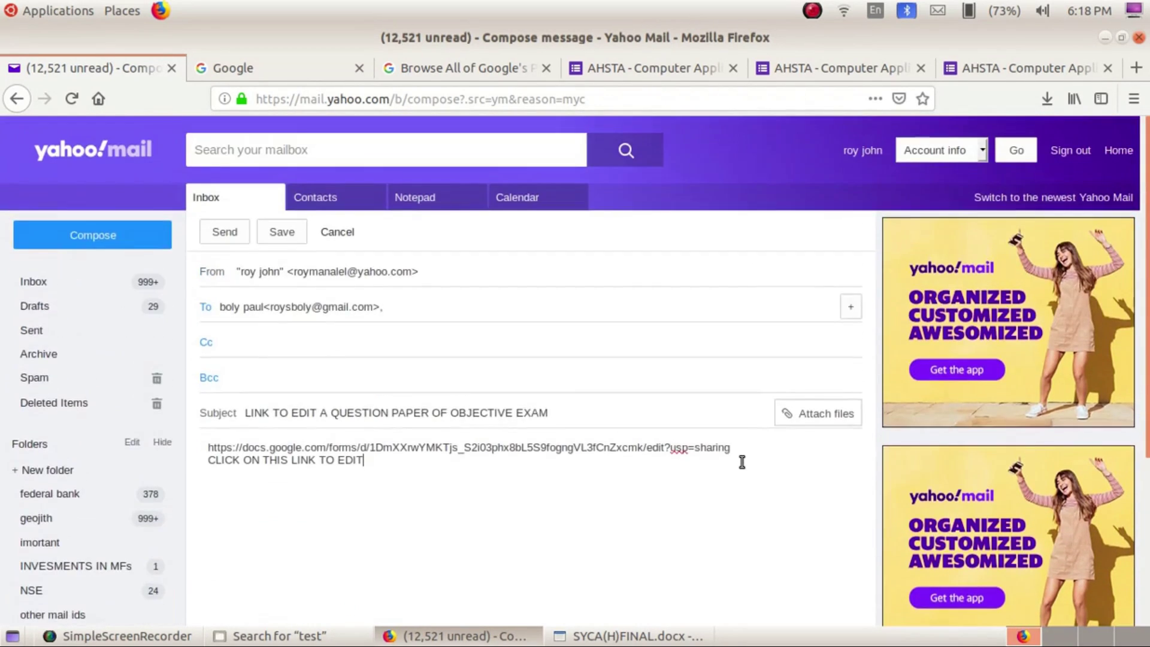
# Copy the form's edit link from the share dialog again and return to the Yahoo Mail draft
pyautogui.click(599, 60)
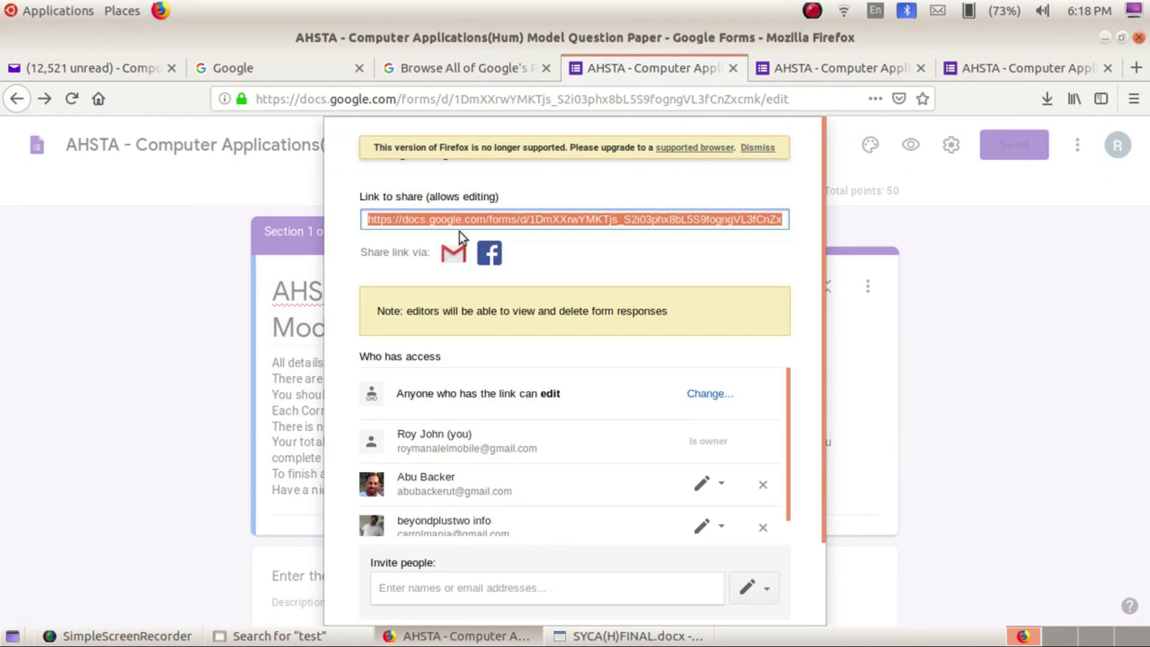
pyautogui.rightClick(569, 223)
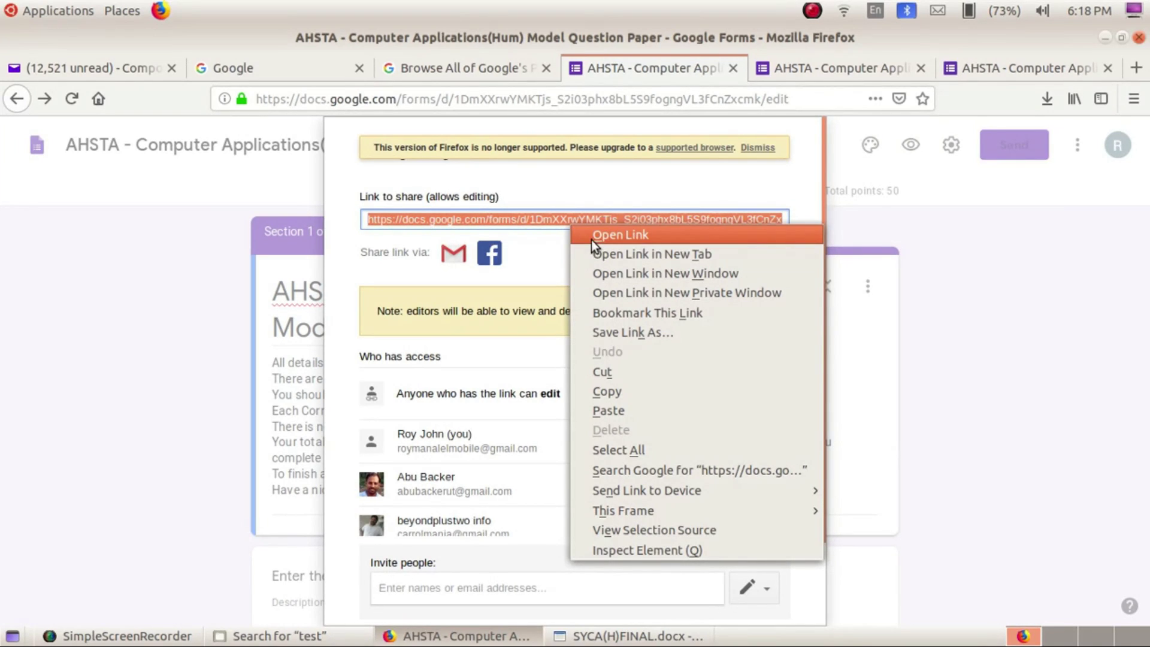
pyautogui.moveTo(628, 486)
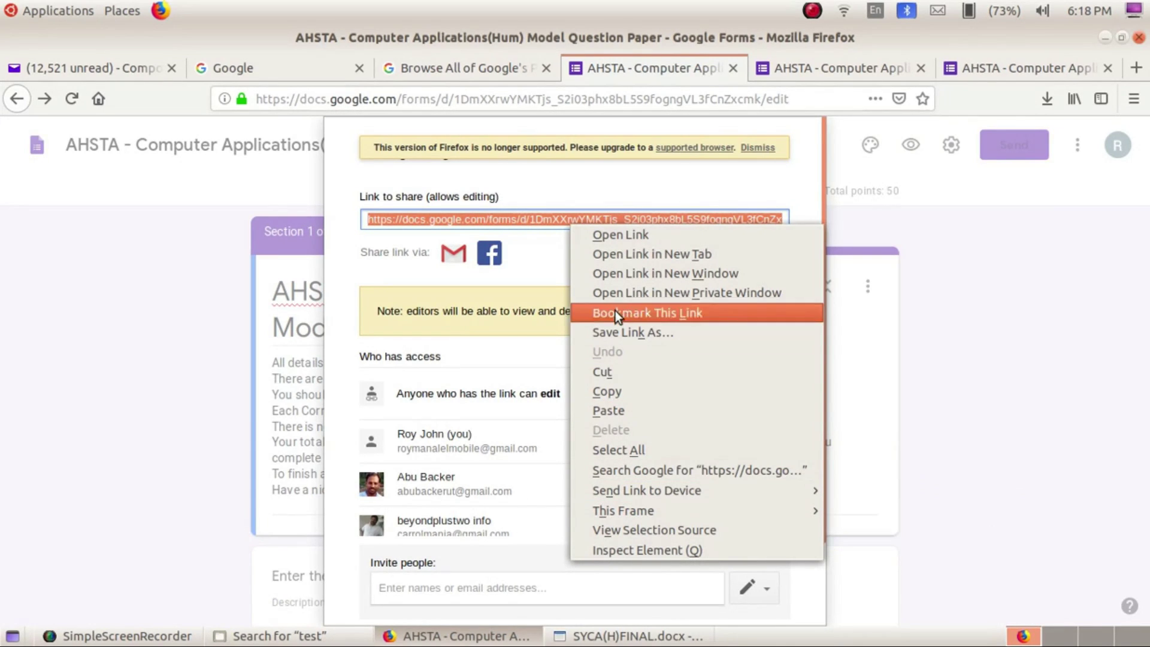
pyautogui.click(594, 391)
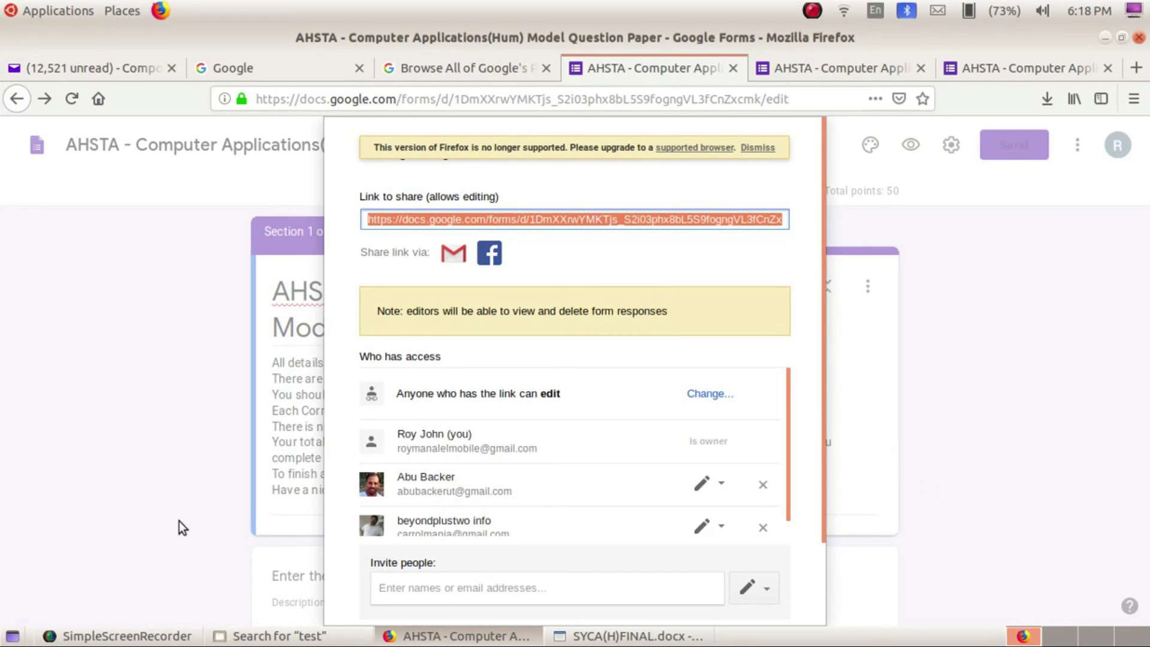
pyautogui.click(235, 74)
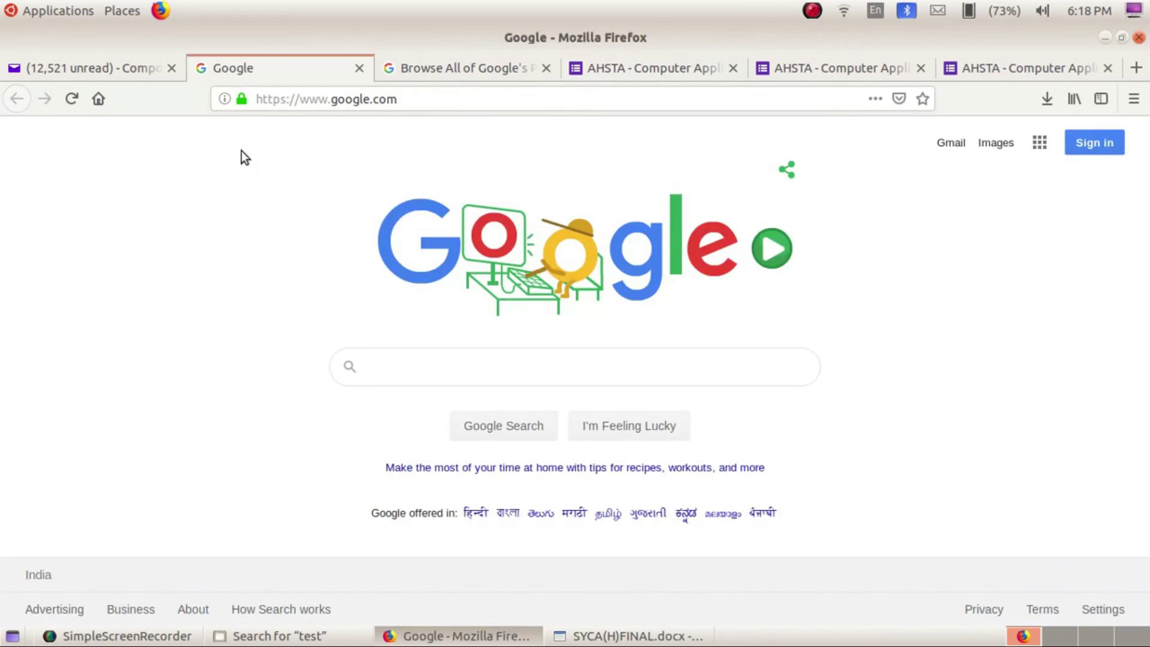
pyautogui.click(108, 66)
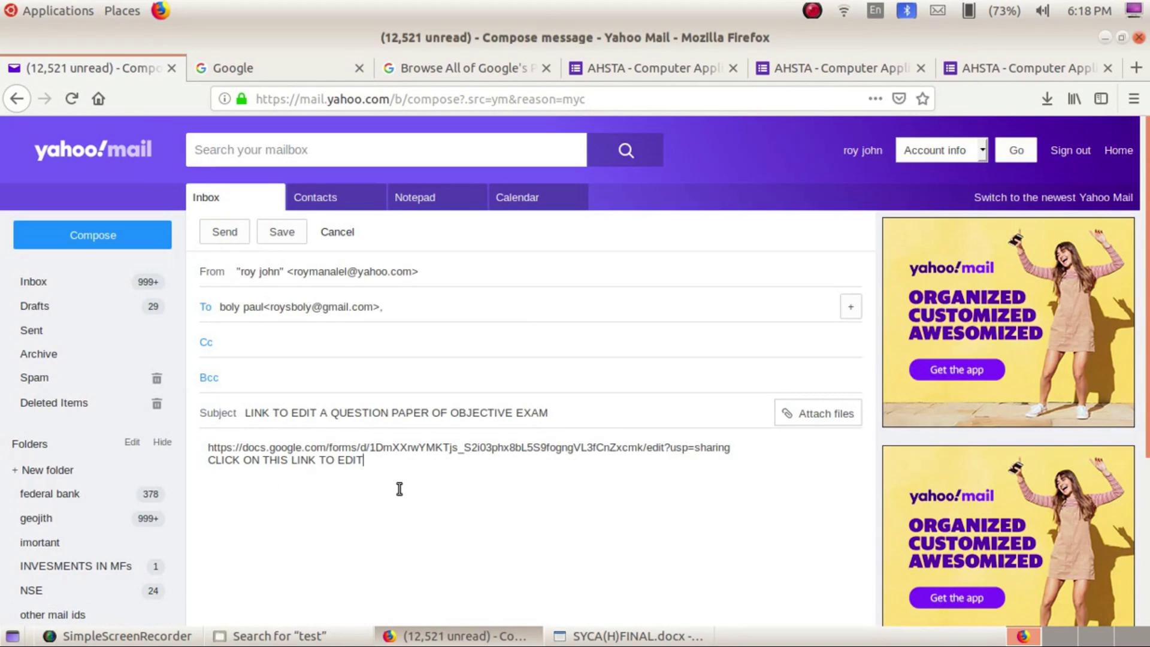
# Paste the form link on a new line, then delete the duplicated second copy
pyautogui.press('Return')
pyautogui.hotkey('ctrl', 'v')
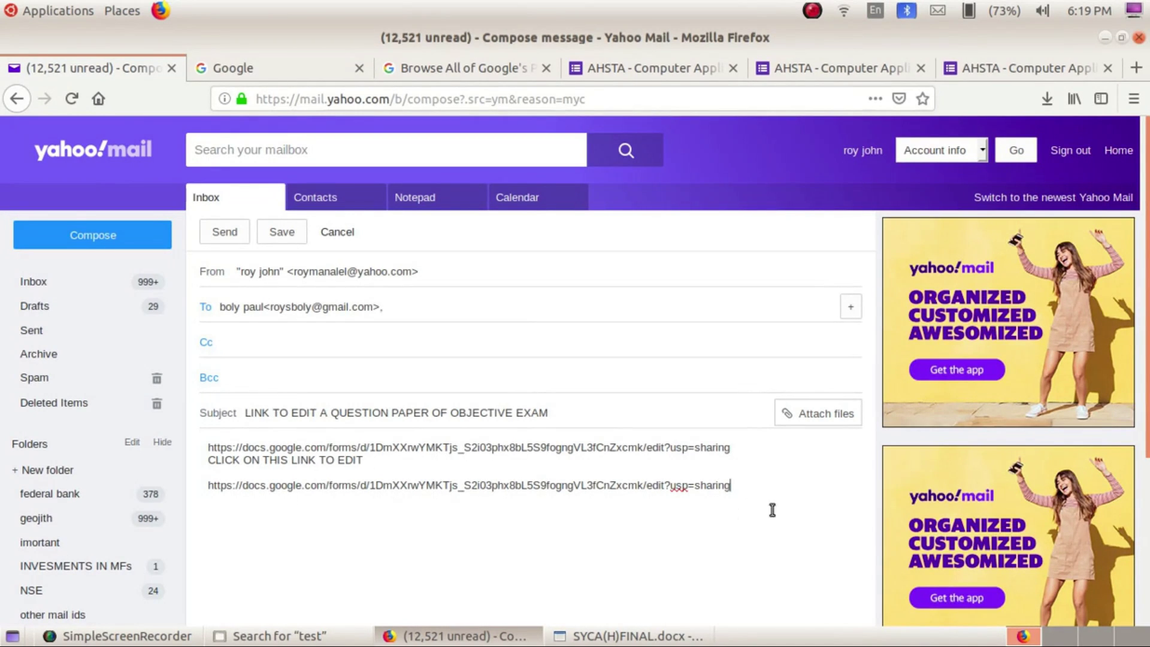
pyautogui.moveTo(748, 485); pyautogui.dragTo(168, 485)
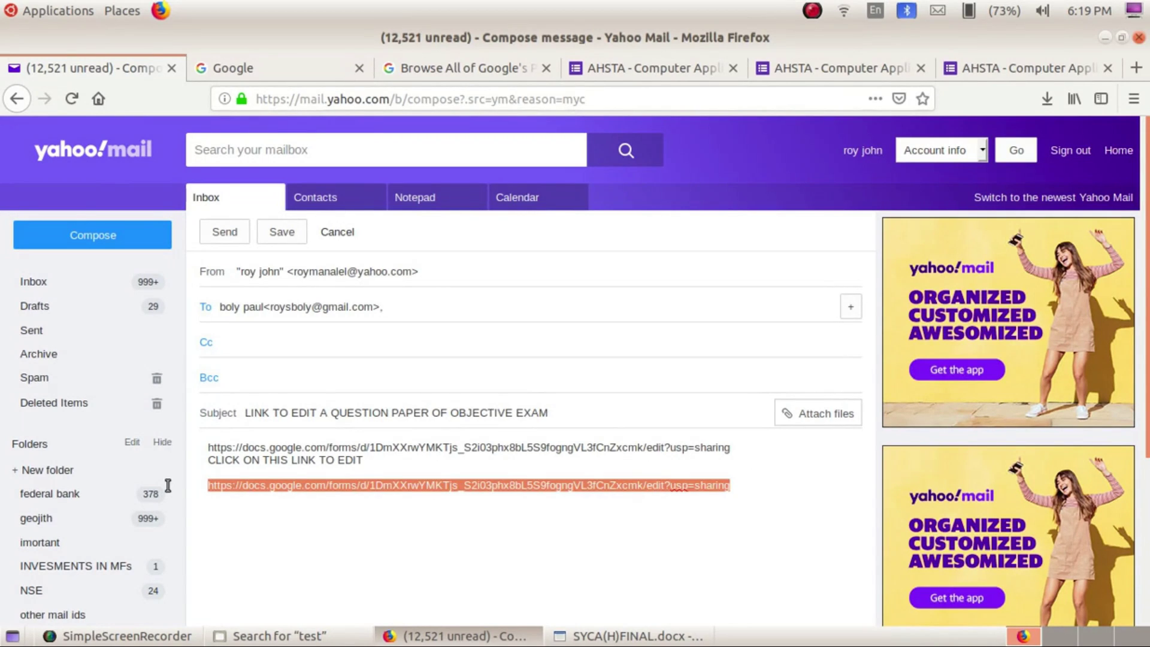
pyautogui.press('BackSpace')
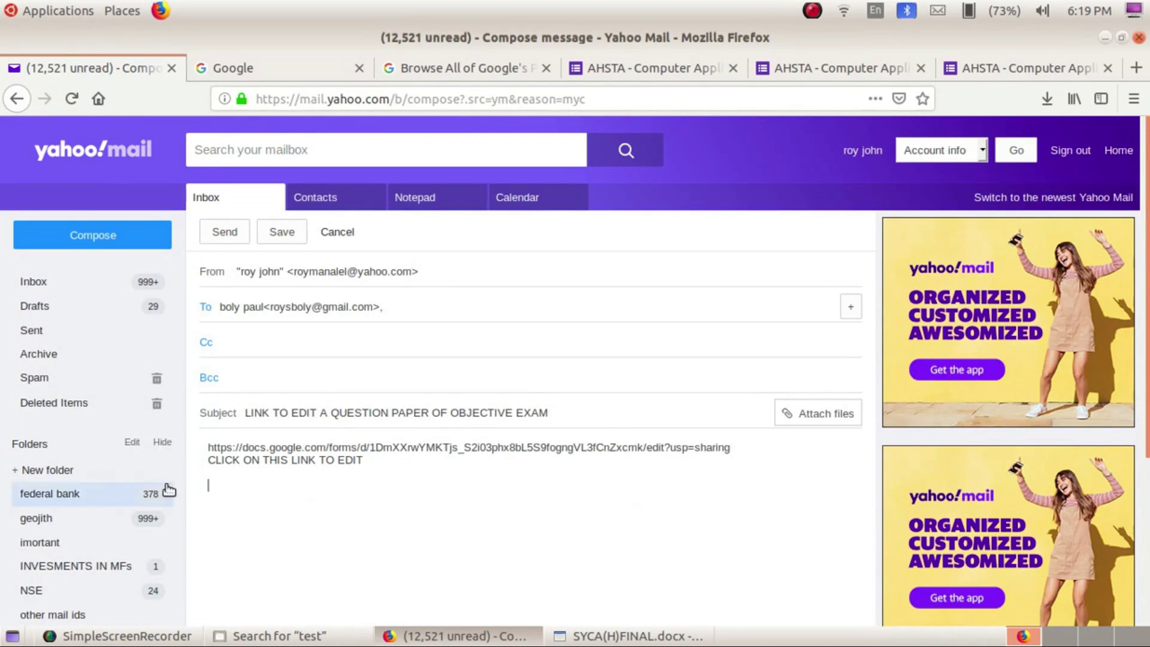
# Add a suggested account as a second recipient and send the email
pyautogui.click(409, 301)
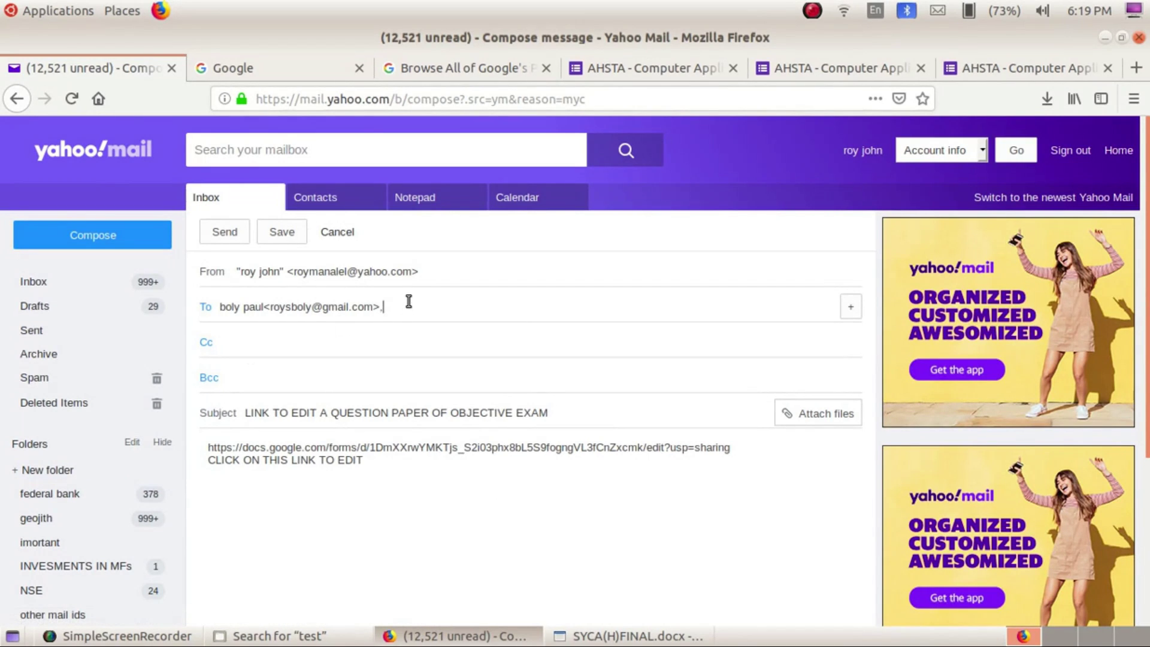
pyautogui.write('ROY')
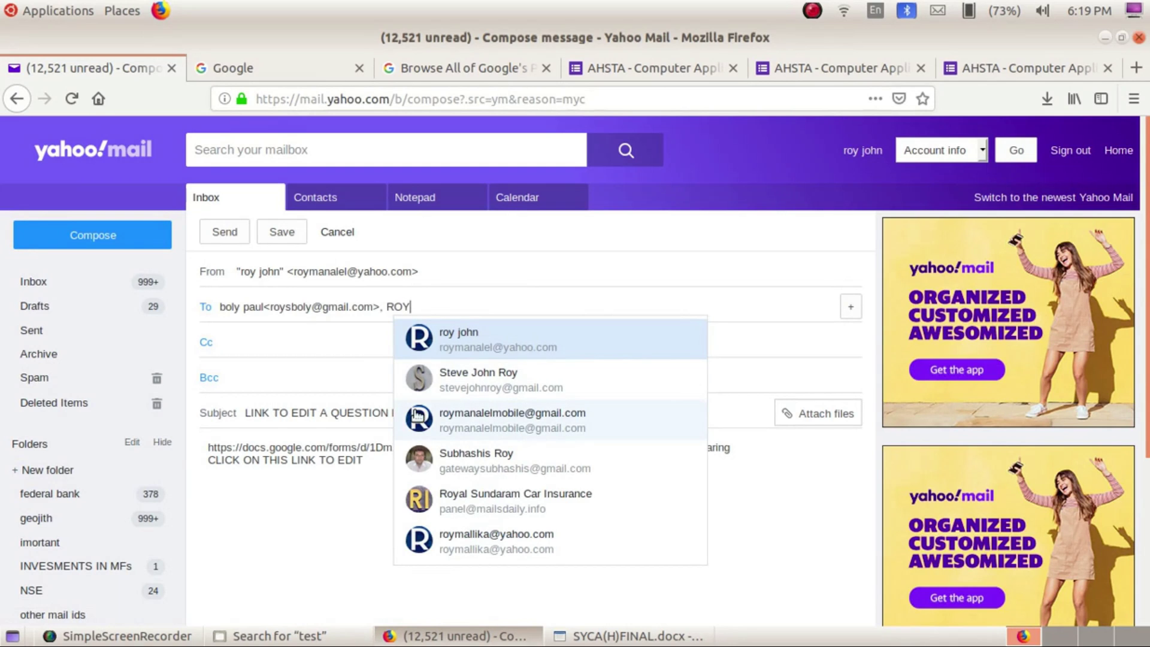
pyautogui.click(476, 350)
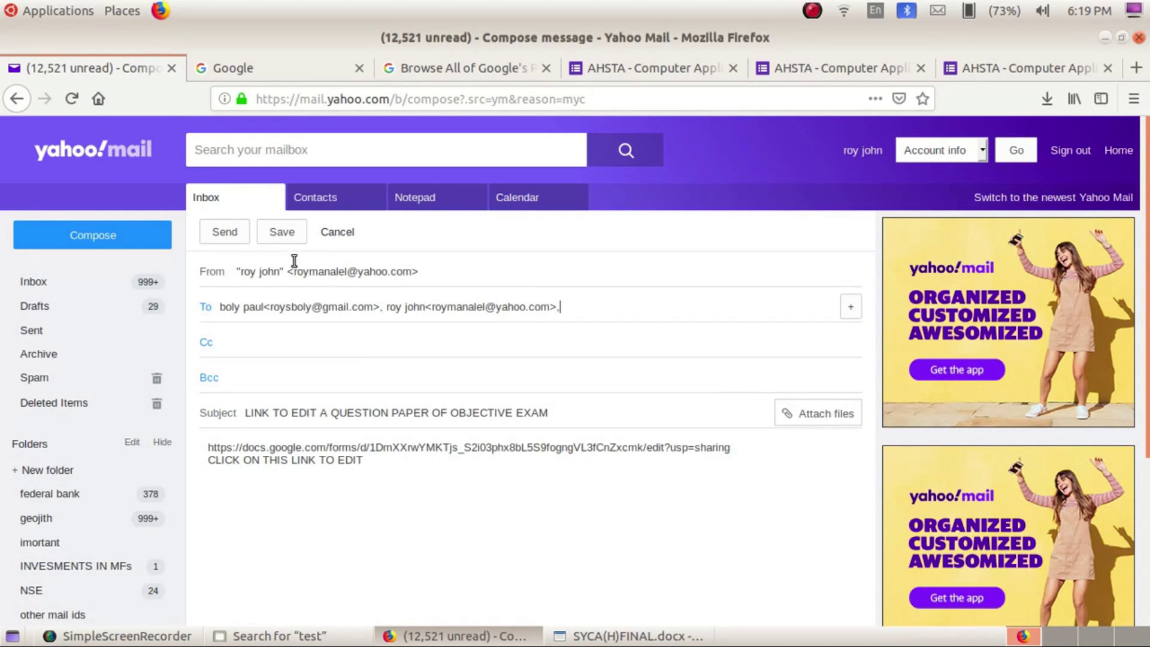
pyautogui.click(222, 232)
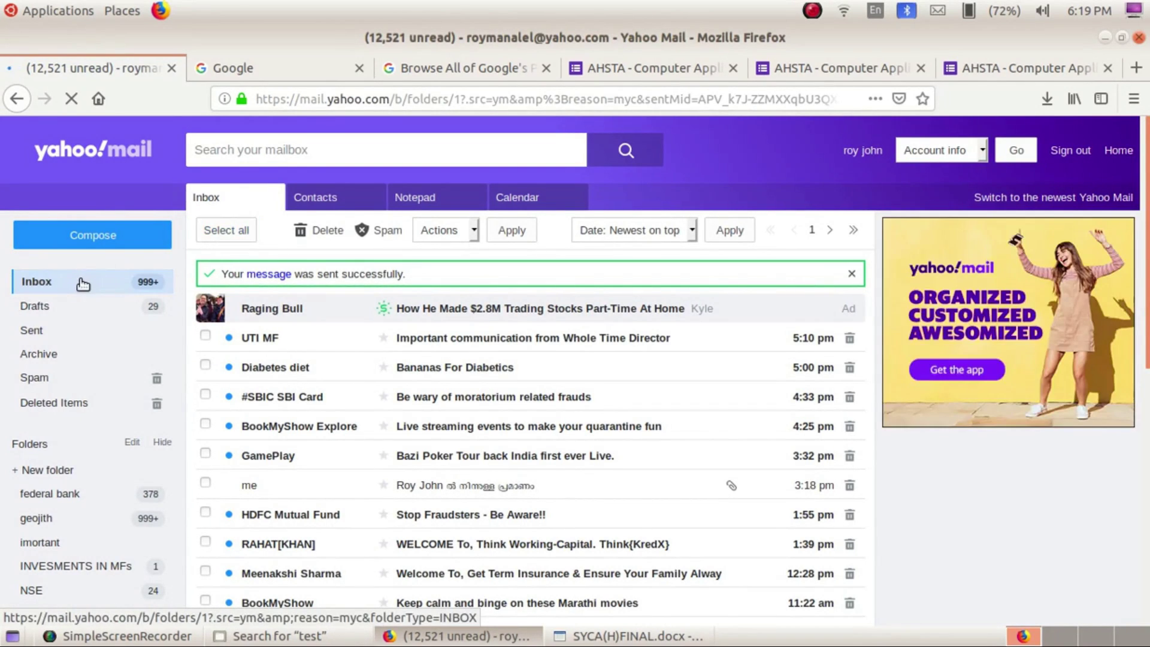
# Refresh the Yahoo inbox and open the newly arrived question-paper email
pyautogui.click(80, 286)
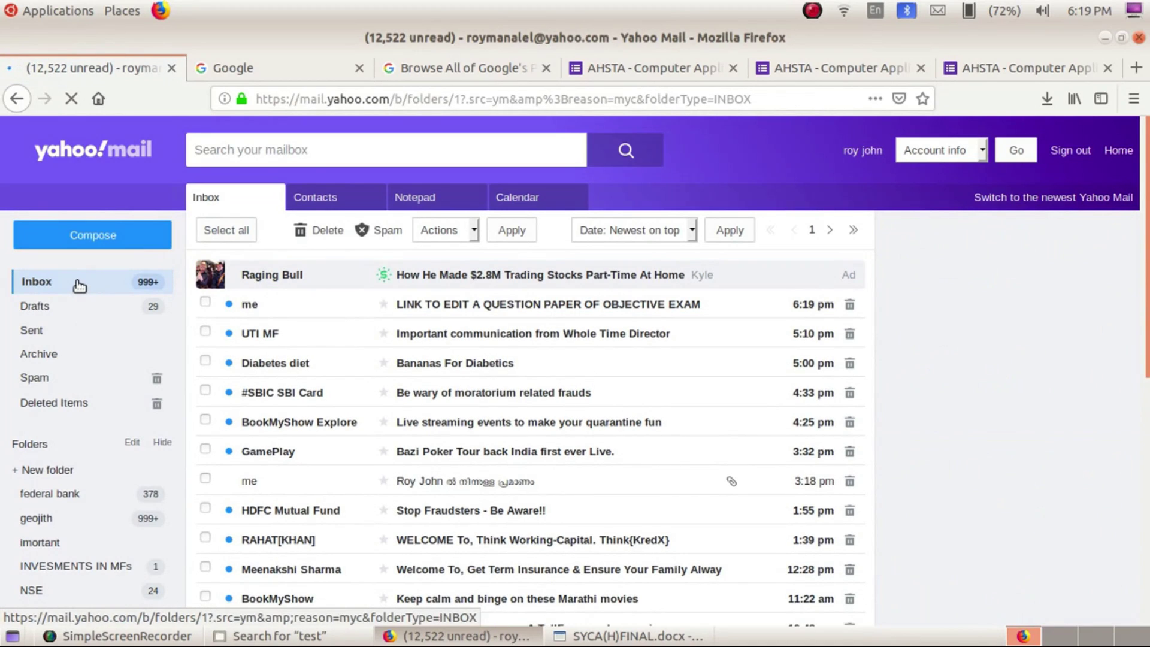
pyautogui.click(478, 306)
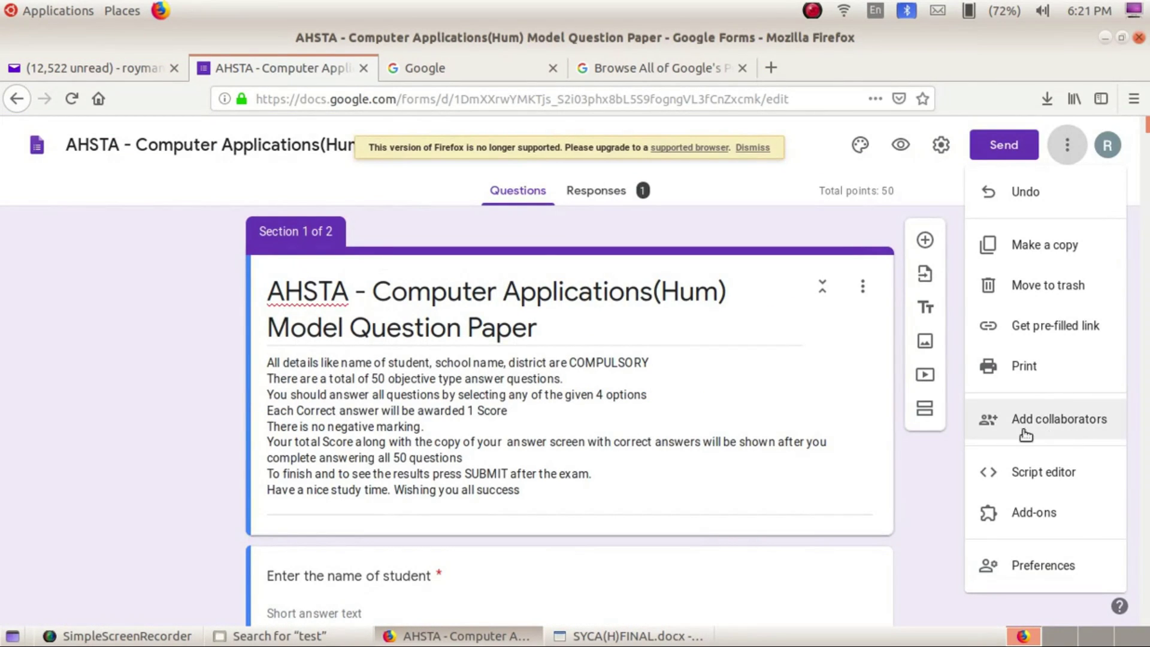
pyautogui.click(922, 490)
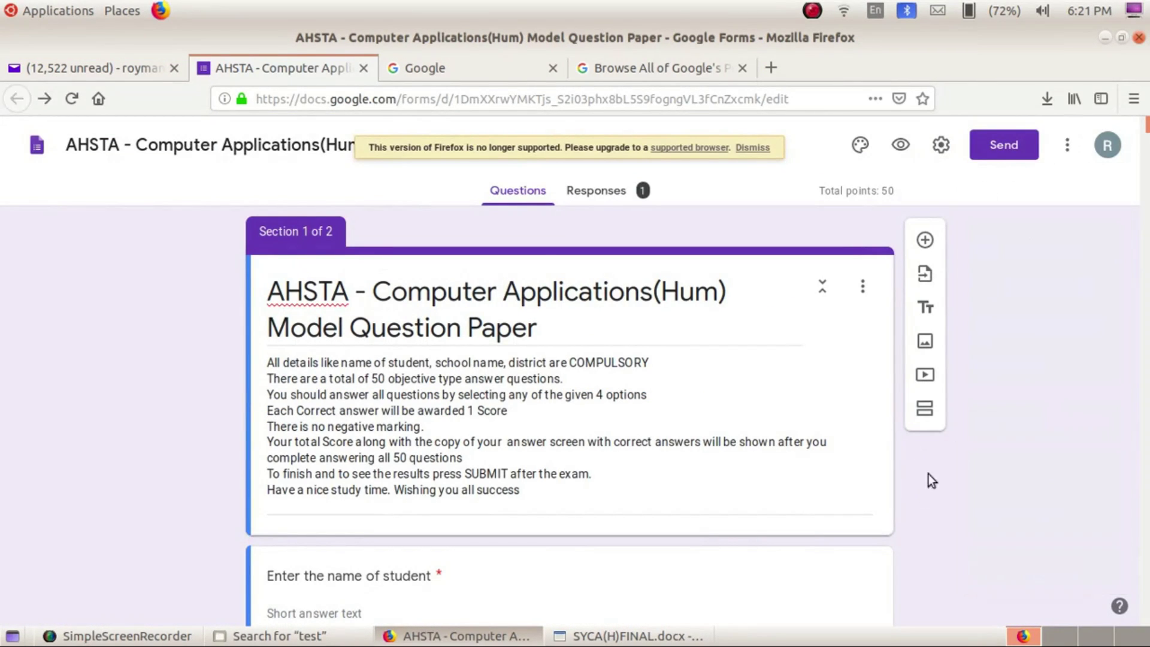
# Sign out of the Google account, close the Google products tab and show the Google homepage
pyautogui.click(1117, 145)
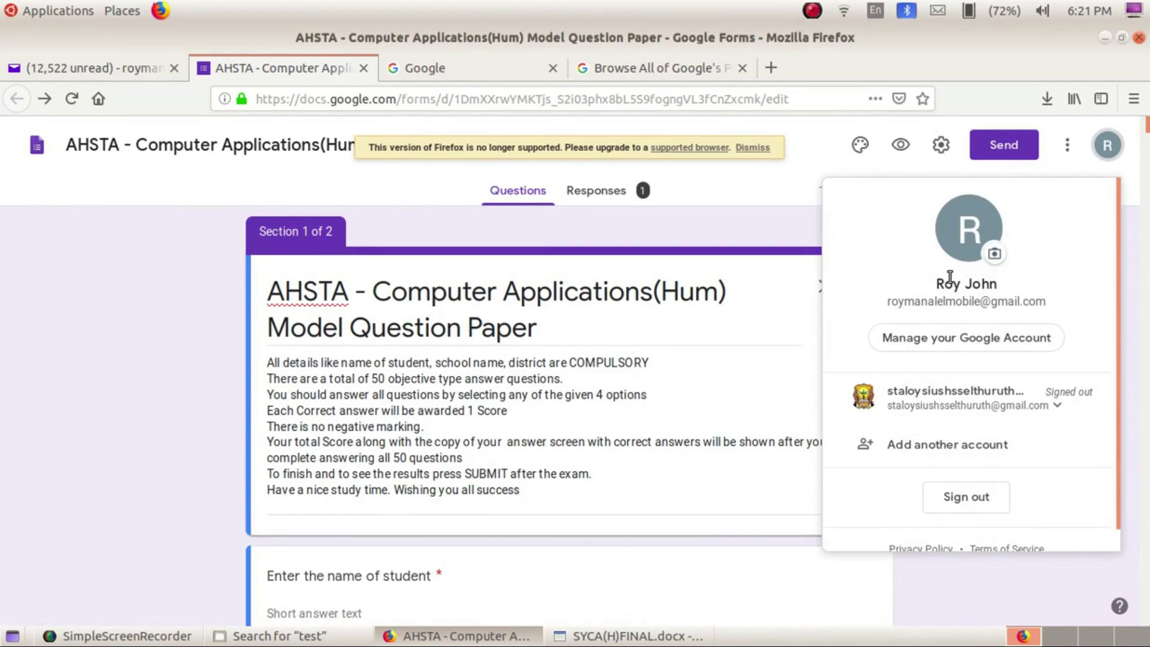
pyautogui.click(949, 495)
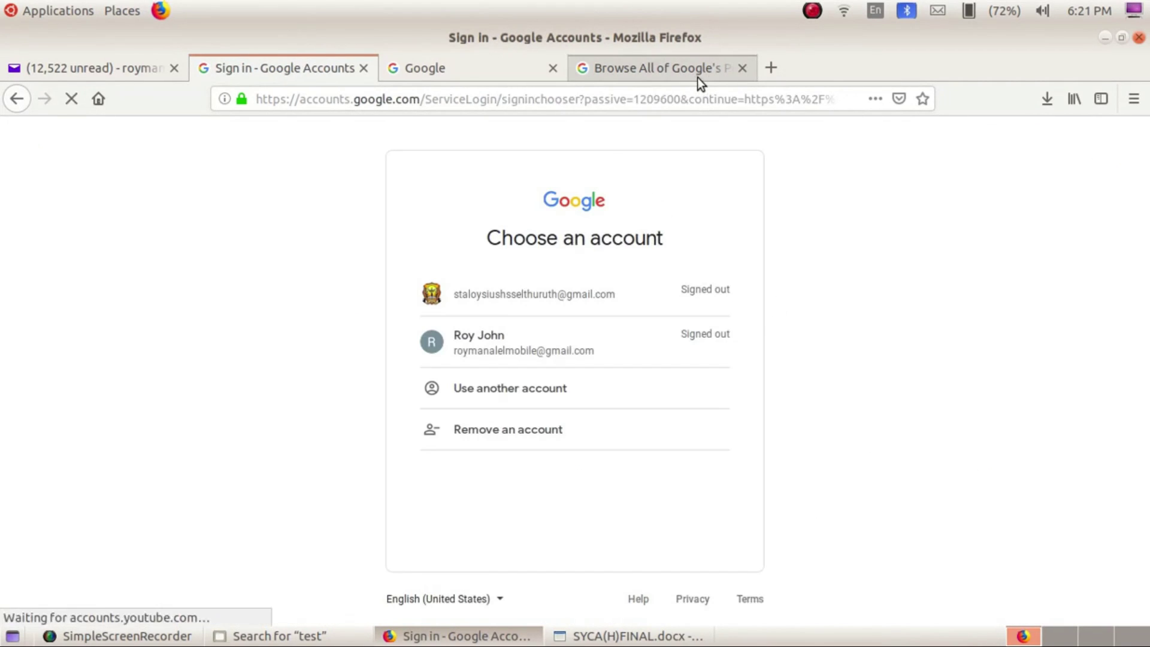
pyautogui.click(742, 69)
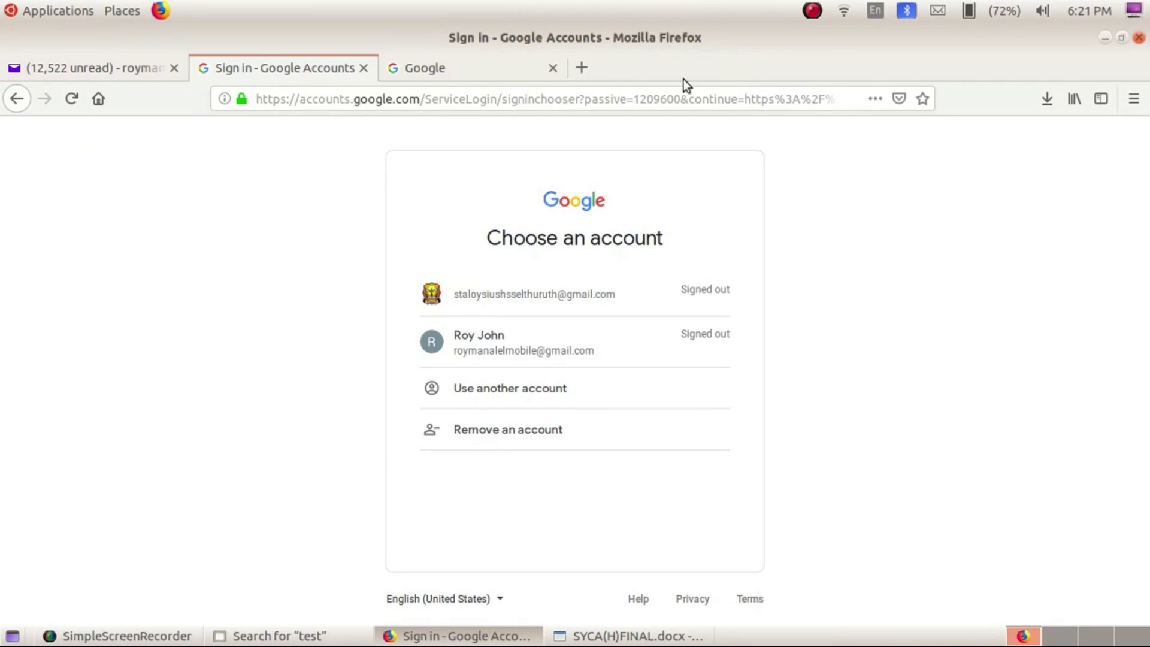
pyautogui.click(479, 70)
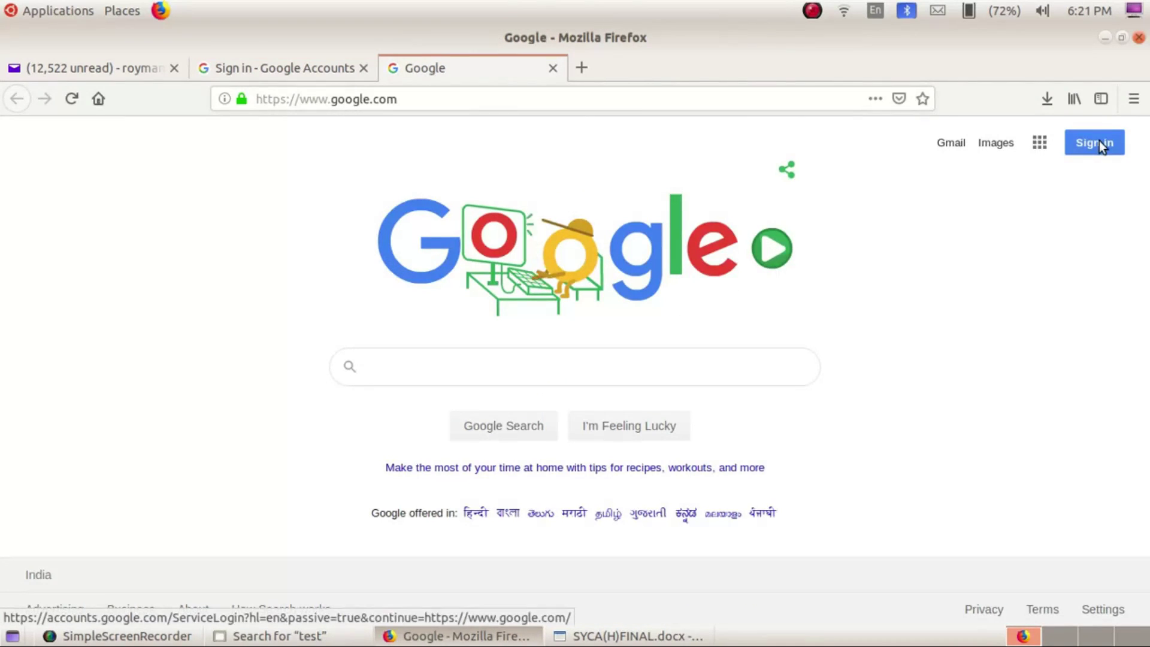
# Open the docs.google.com edit link from the email and scroll through the AHSTA quiz editor
pyautogui.click(121, 69)
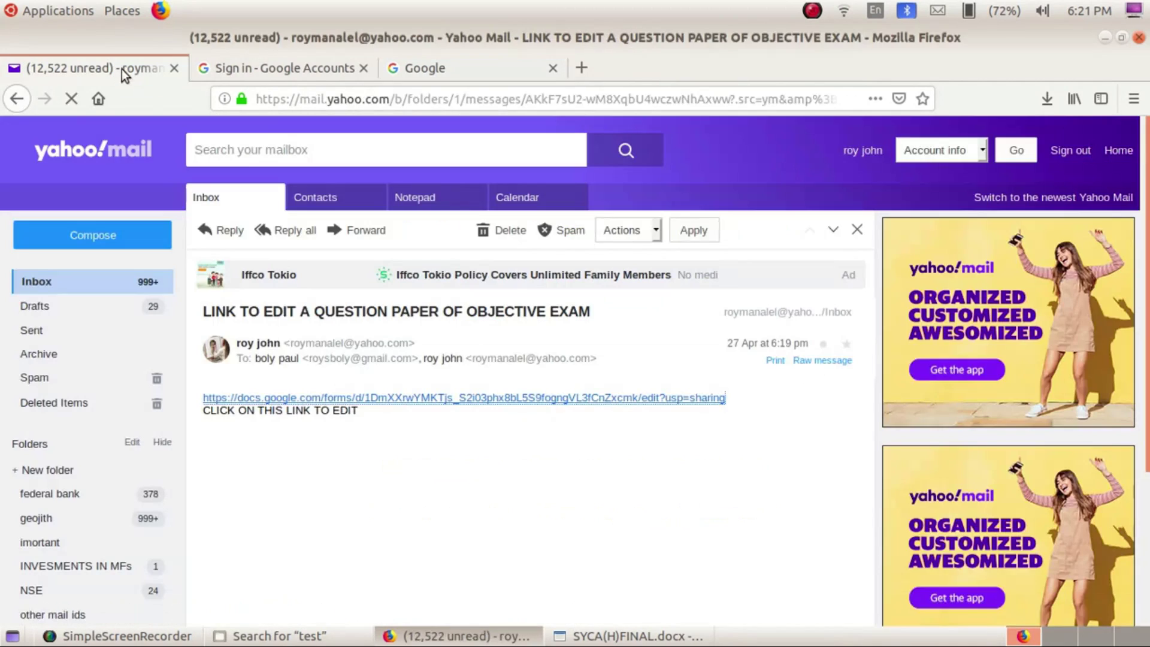
pyautogui.click(290, 395)
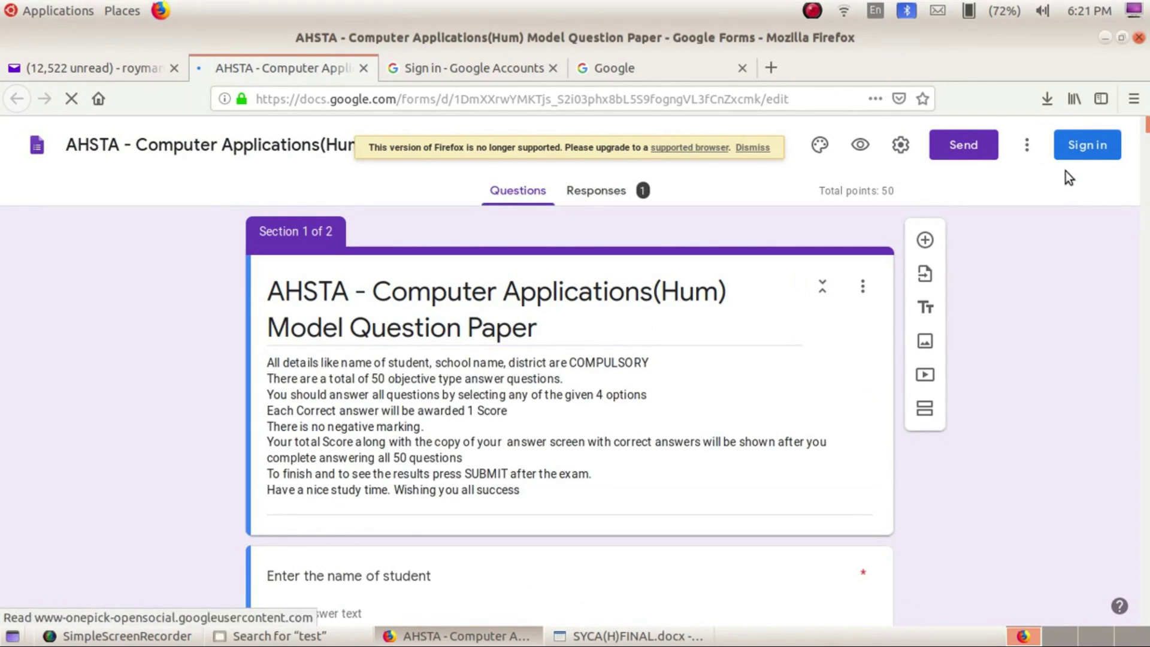
pyautogui.scroll(-2, 815, 371)
pyautogui.scroll(-15, 818, 380)
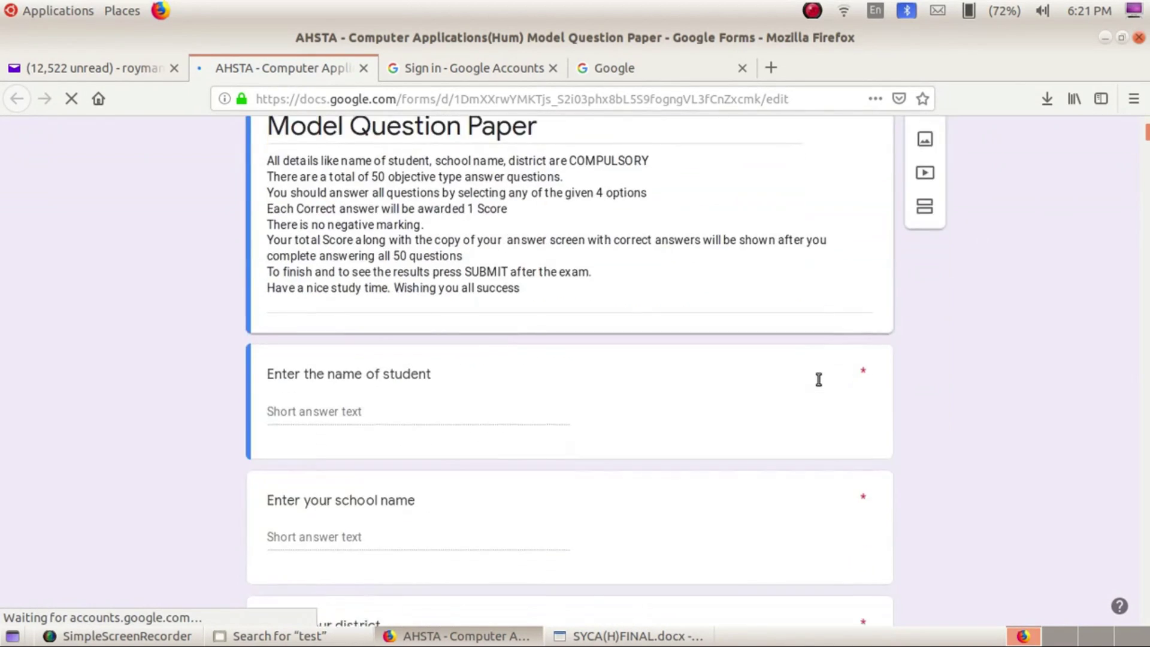
pyautogui.scroll(-10, 818, 379)
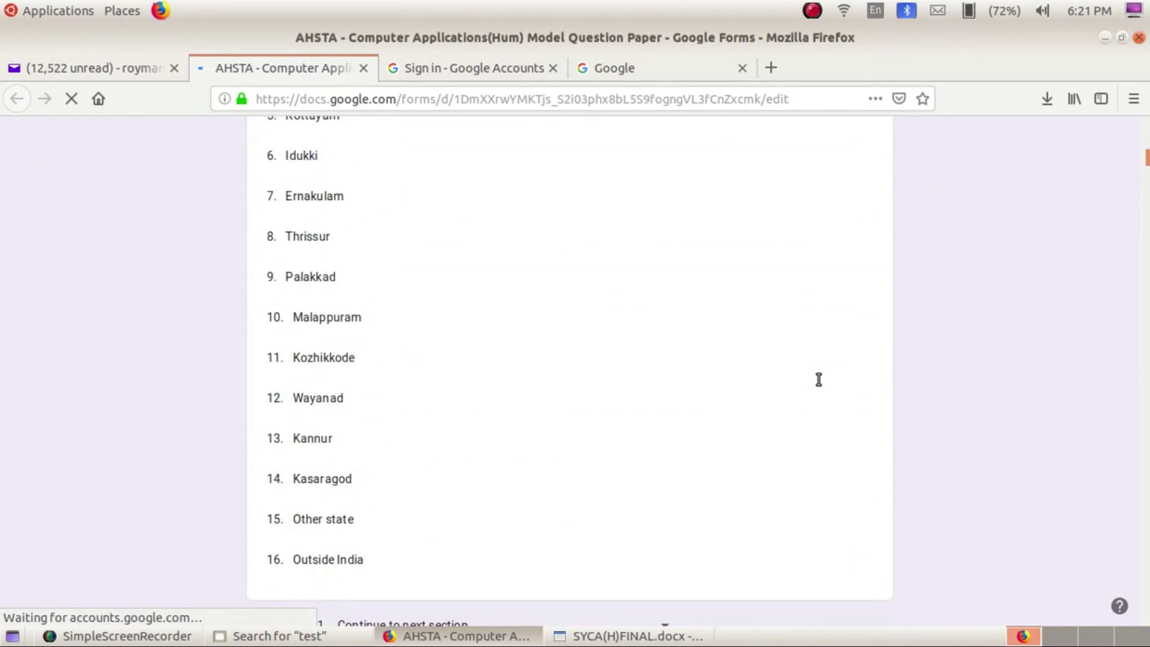
pyautogui.scroll(-14, 818, 383)
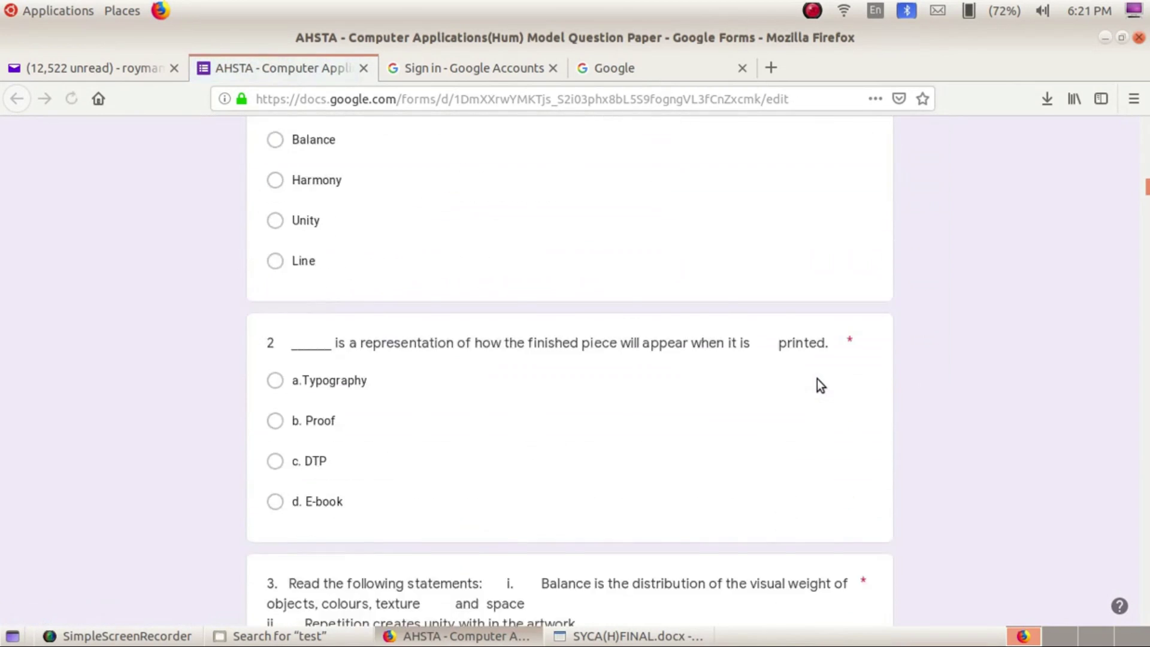
pyautogui.scroll(-4, 818, 380)
pyautogui.scroll(20, 818, 379)
pyautogui.scroll(1, 819, 379)
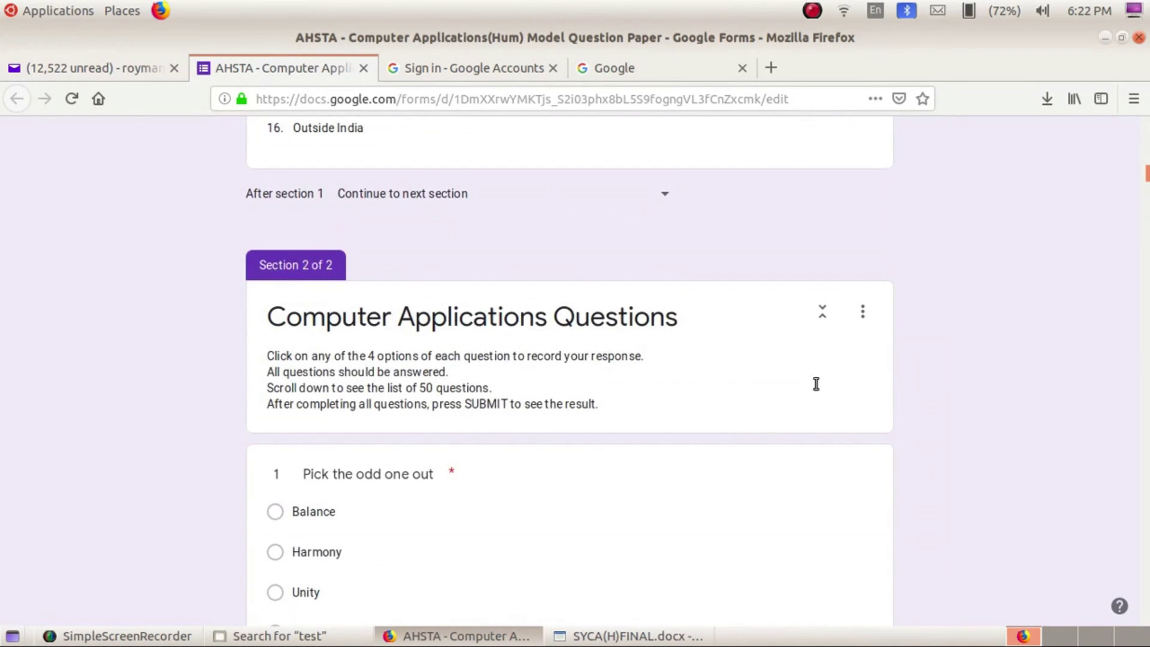
# Inspect question 1's type choices without changing them, then scroll through the questions back to the top
pyautogui.click(754, 468)
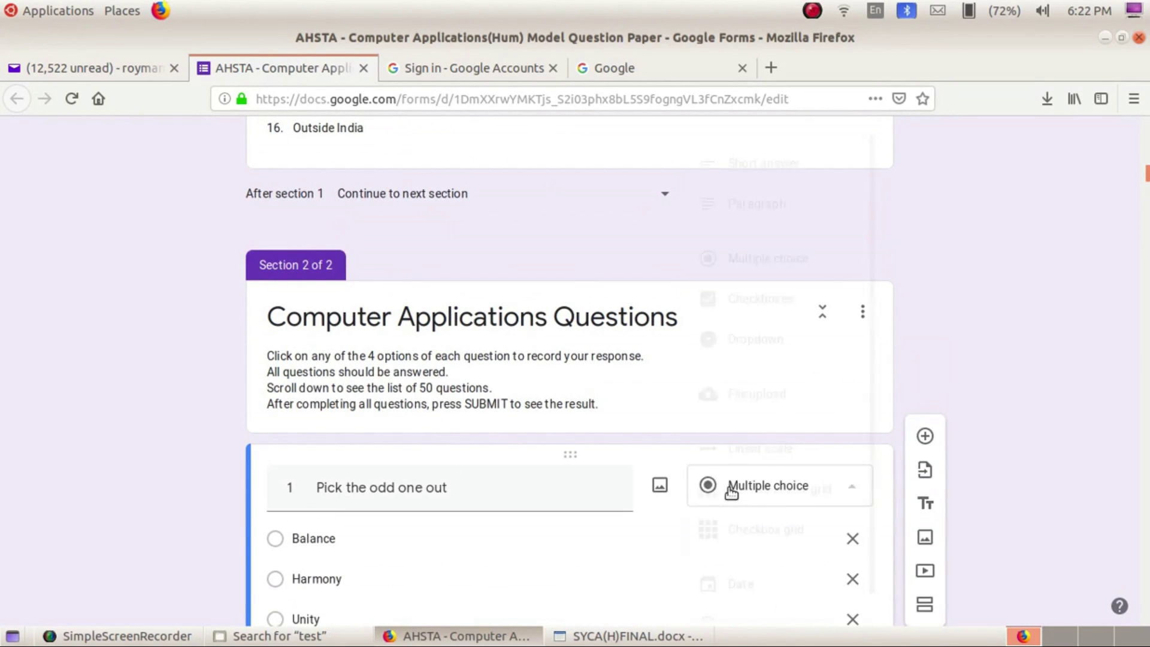
pyautogui.click(733, 488)
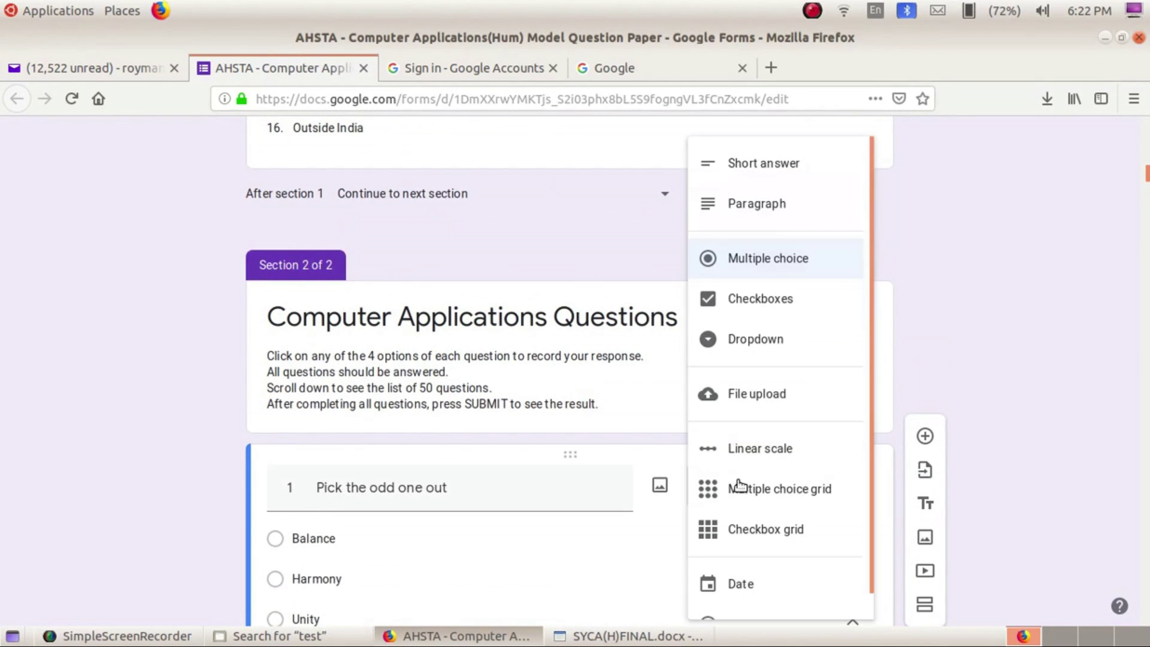
pyautogui.click(1020, 368)
pyautogui.scroll(-4, 1020, 367)
pyautogui.scroll(-8, 1020, 367)
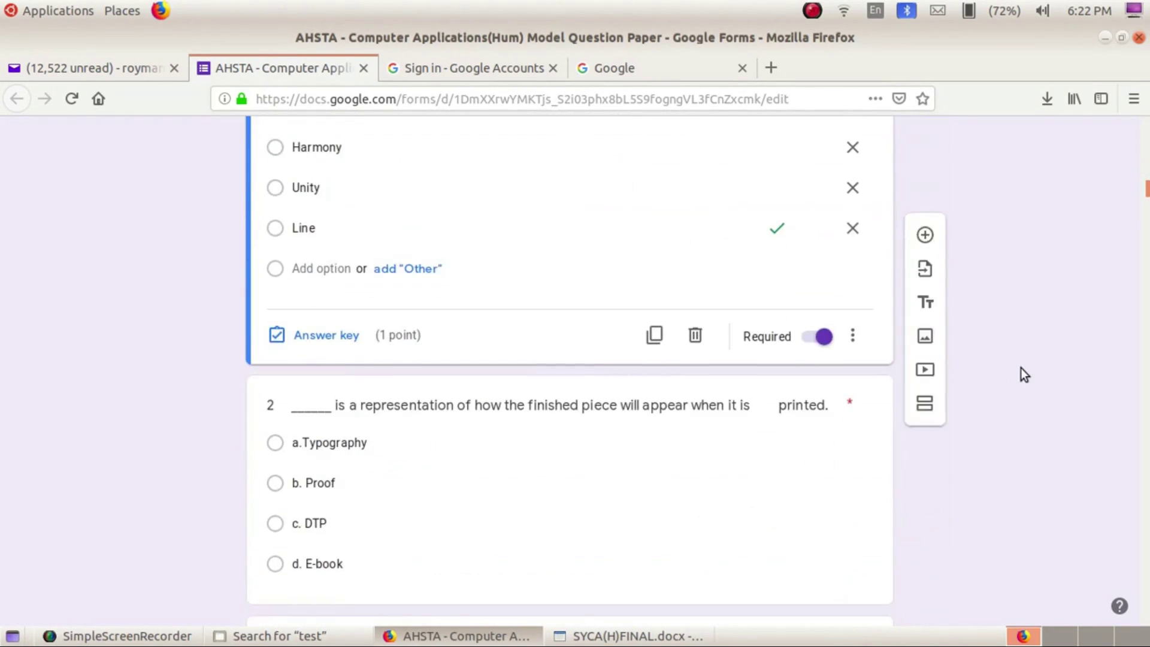
pyautogui.scroll(-12, 1020, 368)
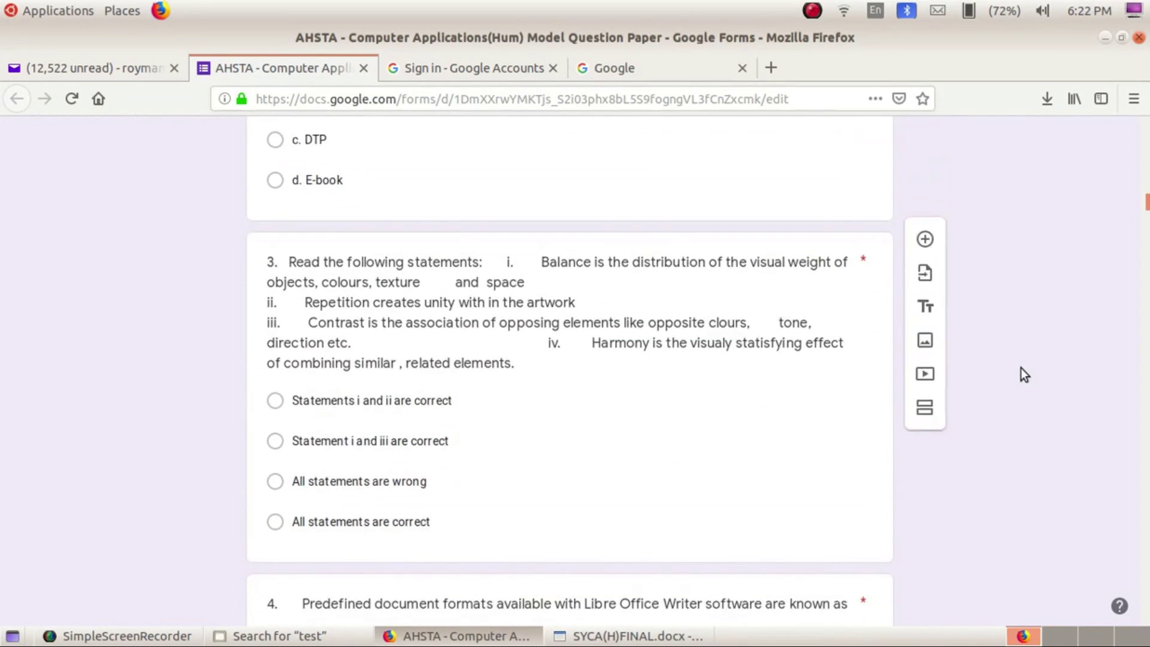
pyautogui.scroll(-4, 1020, 368)
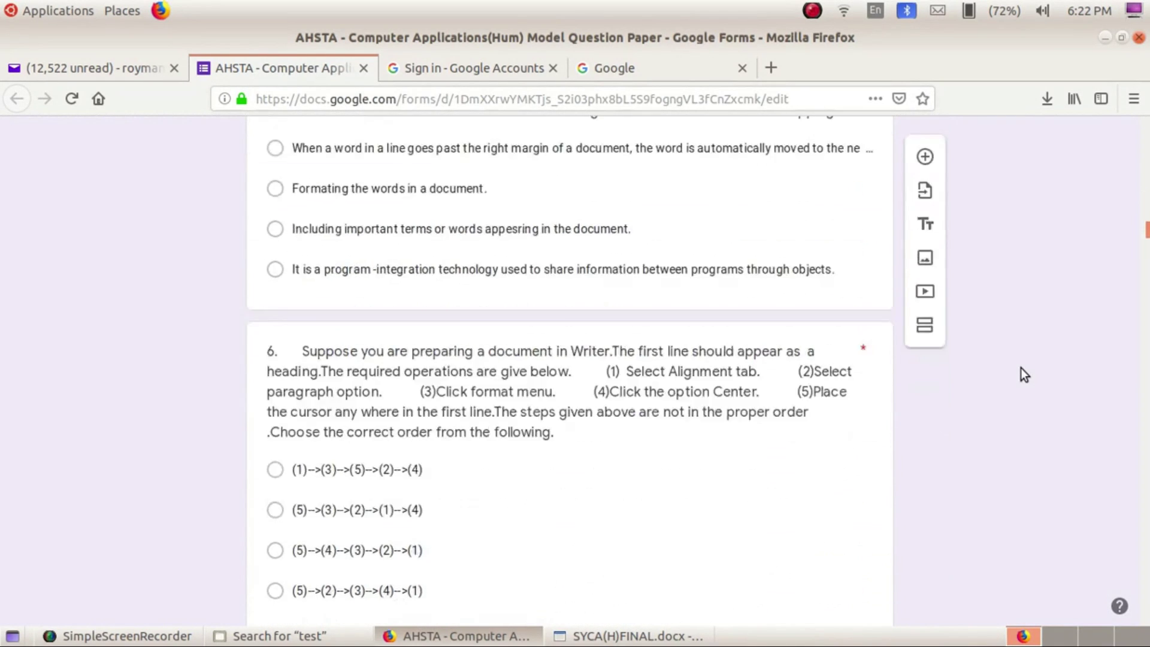
pyautogui.scroll(10, 1020, 368)
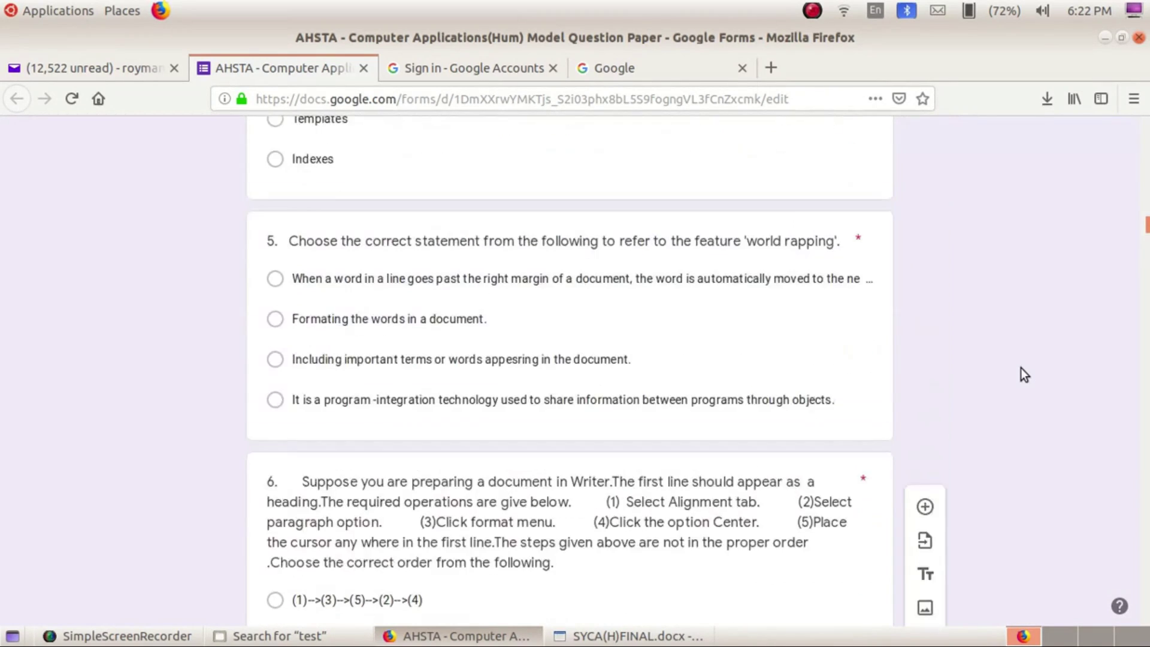
pyautogui.moveTo(1144, 218); pyautogui.dragTo(1146, 133)
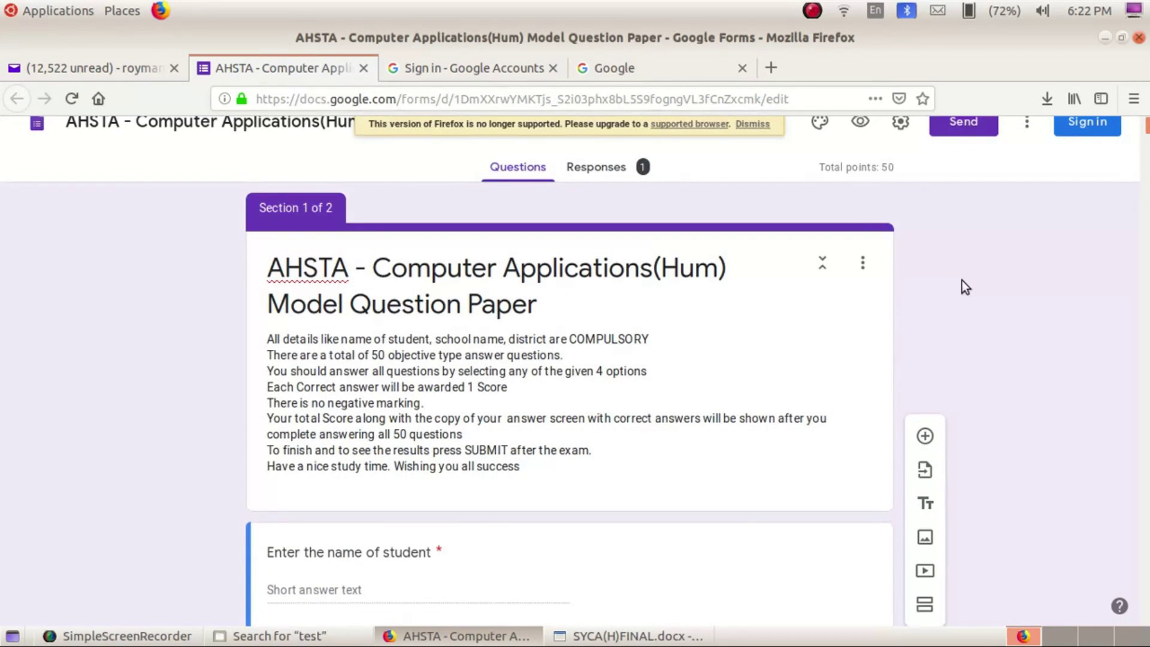
pyautogui.scroll(1, 964, 282)
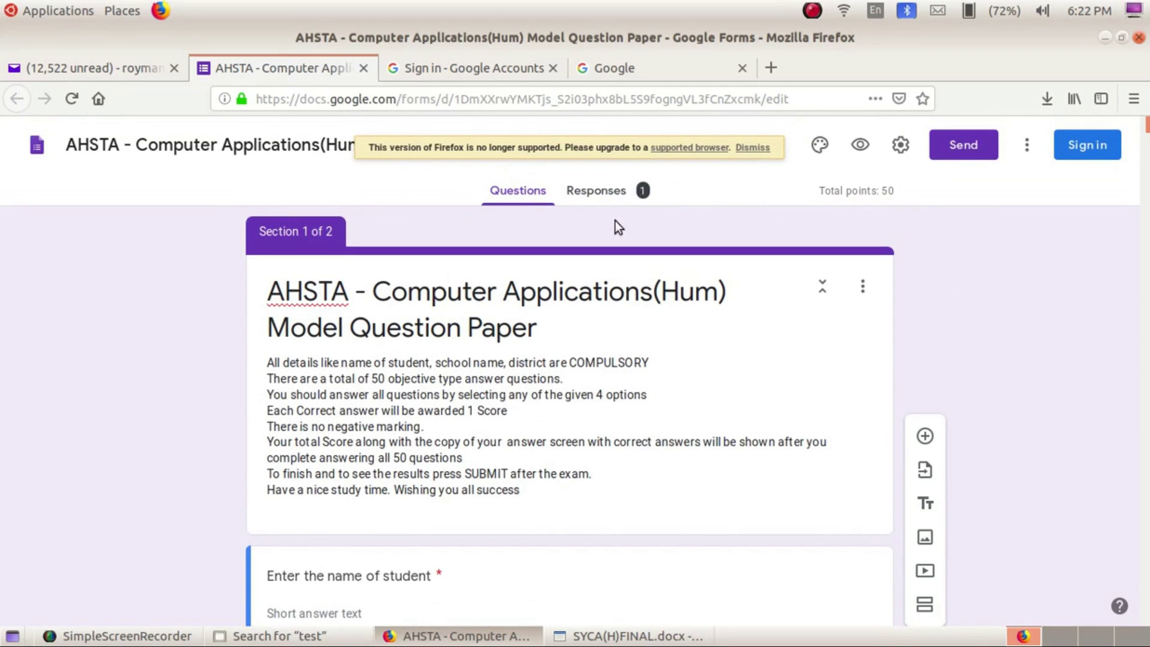
# Switch off Accepting responses on the Responses tab, review the questions, and return to the 1-response summary
pyautogui.click(599, 199)
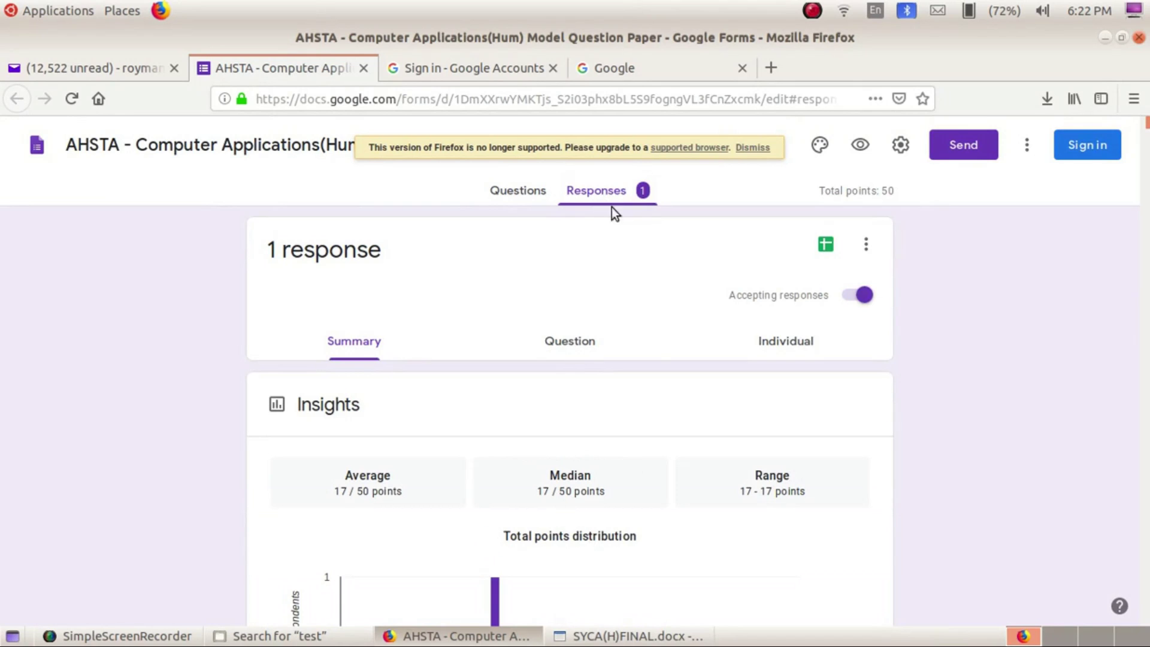
pyautogui.click(856, 295)
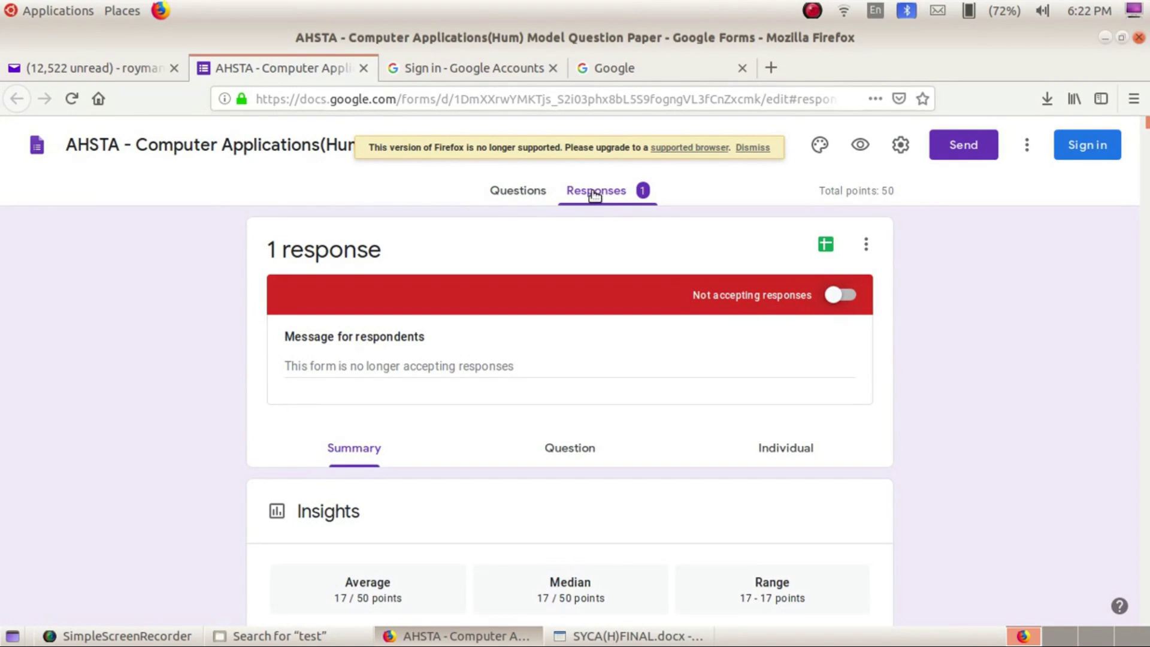
pyautogui.click(541, 191)
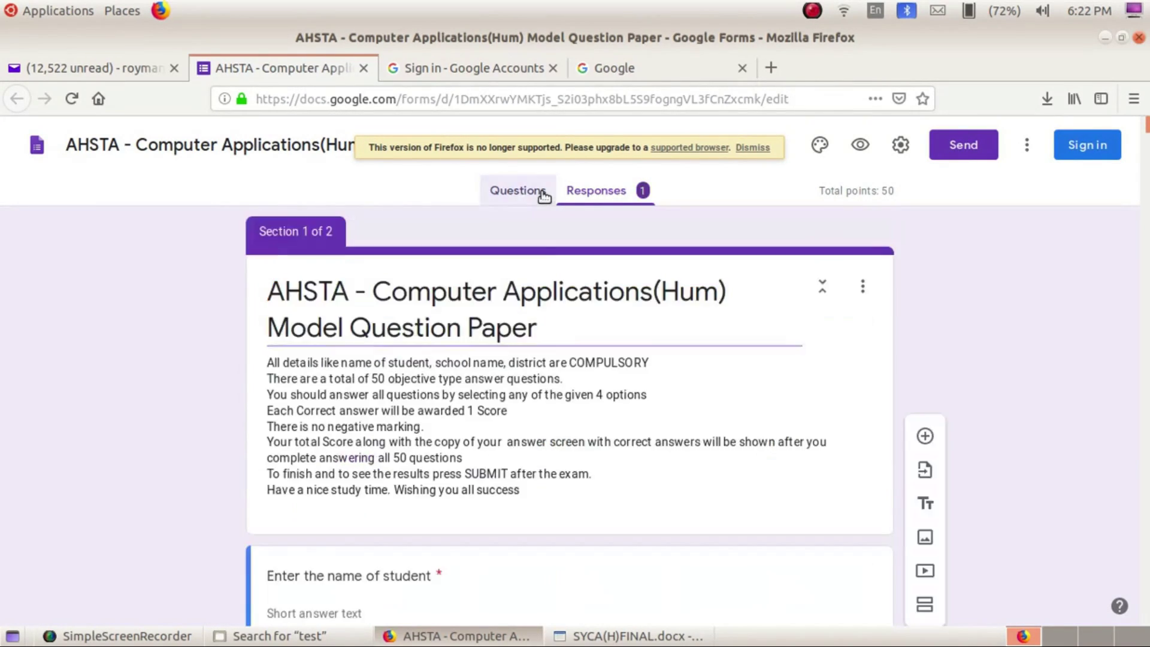
pyautogui.scroll(-2, 536, 394)
pyautogui.scroll(2, 537, 392)
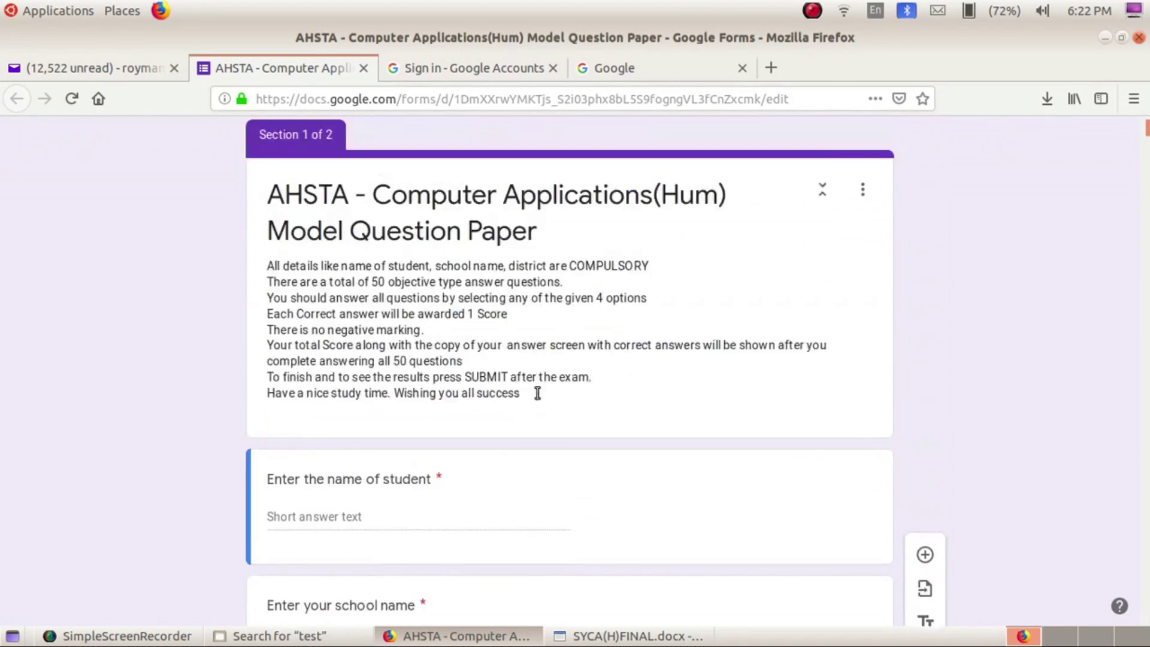
pyautogui.scroll(-8, 604, 299)
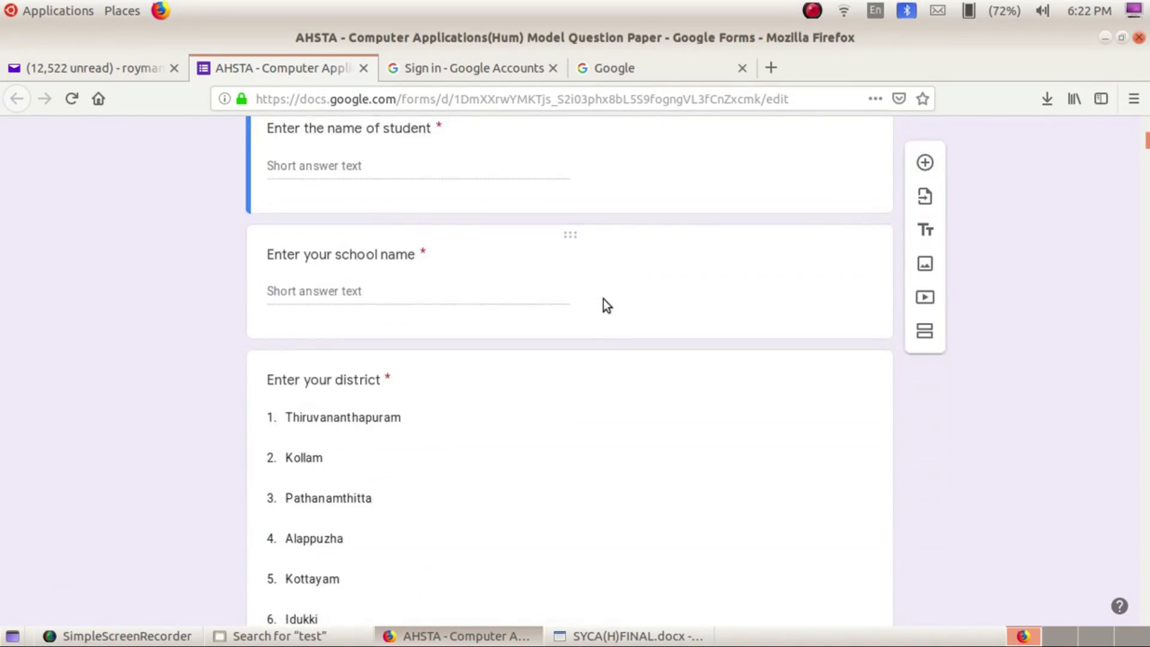
pyautogui.scroll(5, 605, 299)
pyautogui.scroll(3, 604, 299)
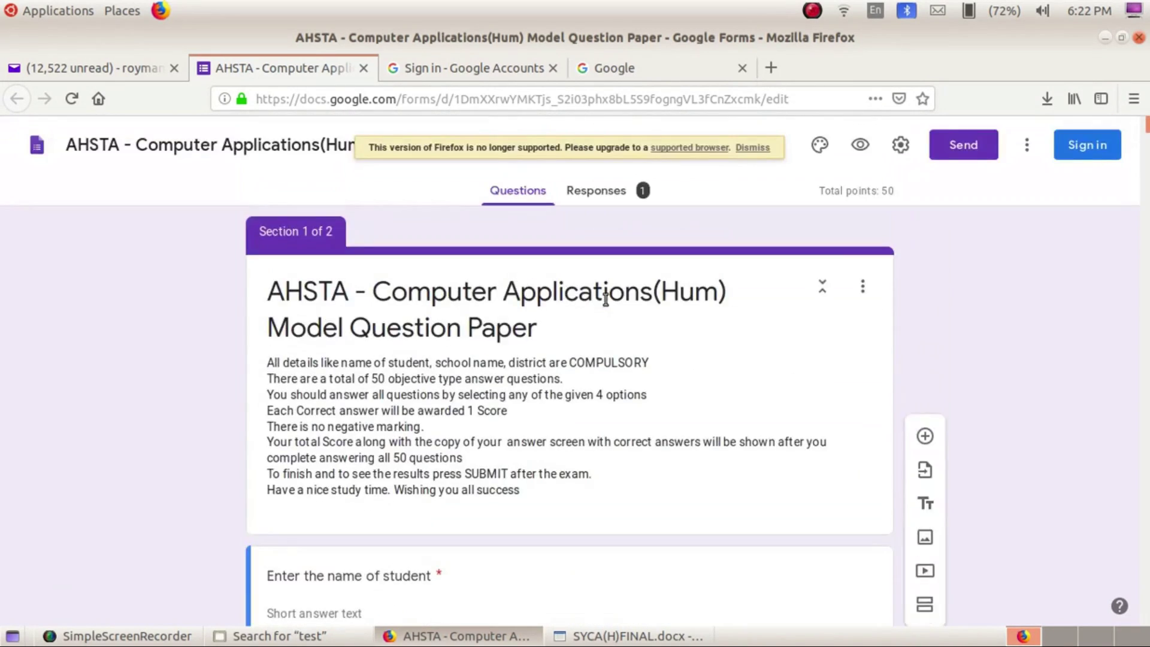
pyautogui.click(610, 191)
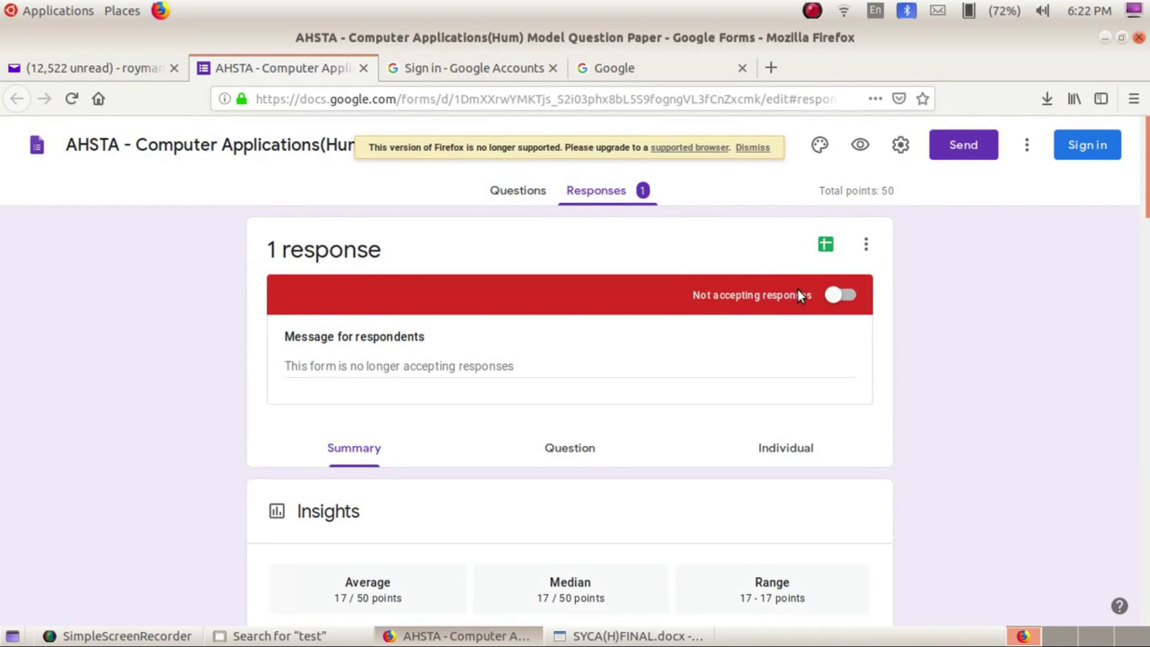
# Toggle Accepting responses off and back on, leaving the quiz open, then bring up the Send form dialog
pyautogui.click(836, 296)
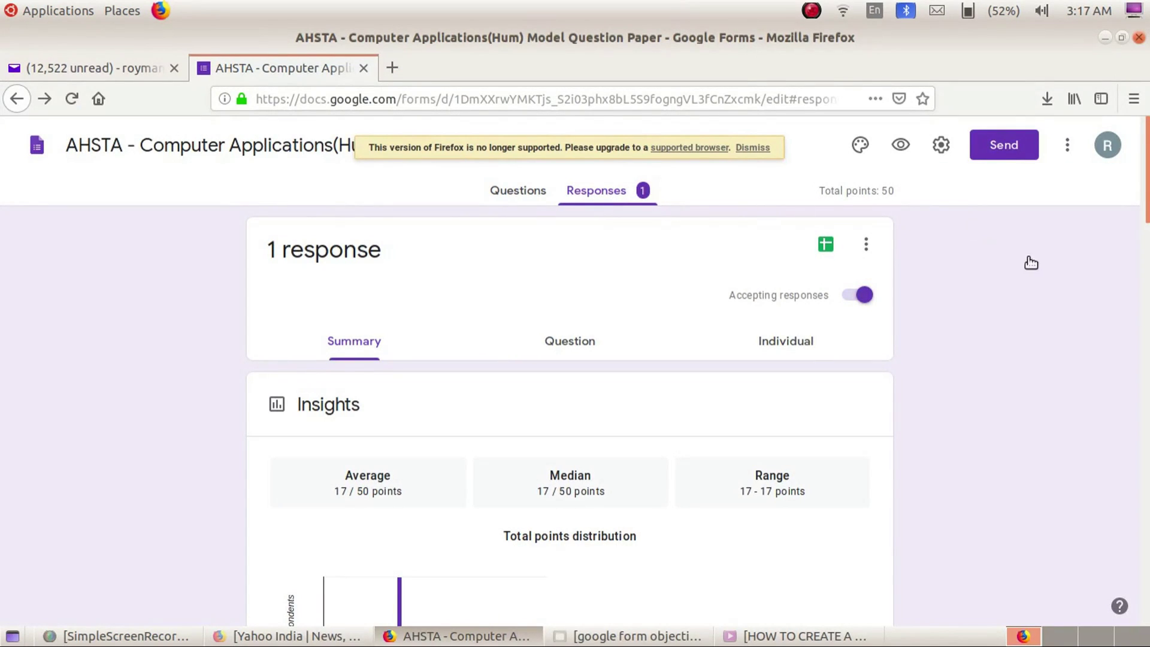
pyautogui.click(864, 295)
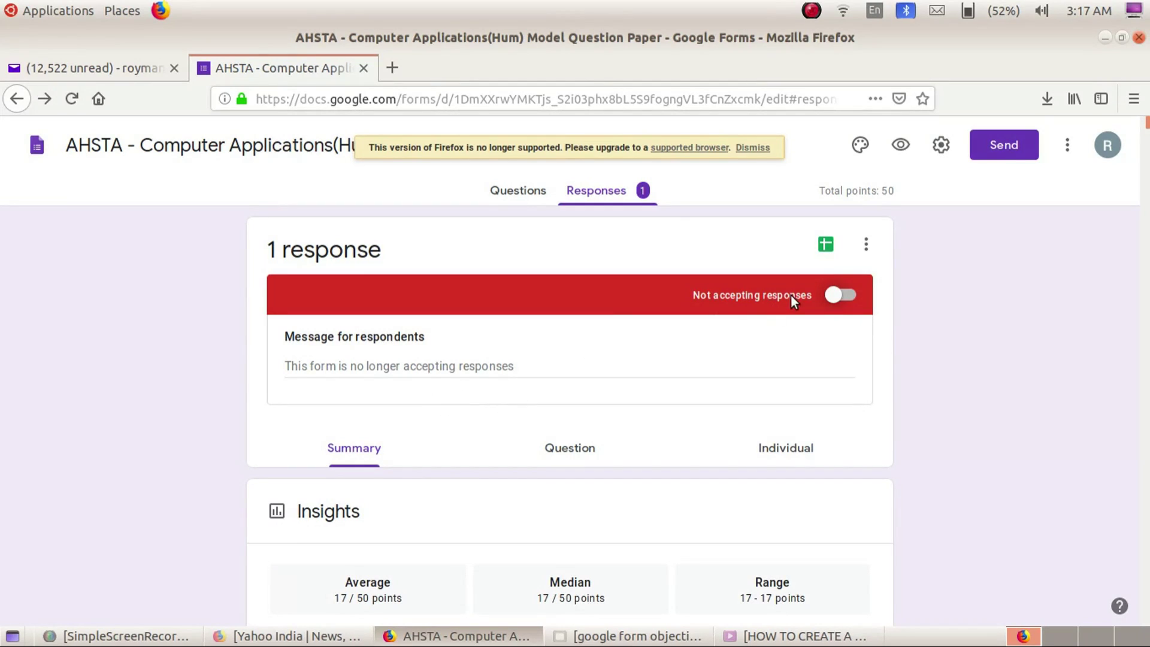
pyautogui.click(846, 295)
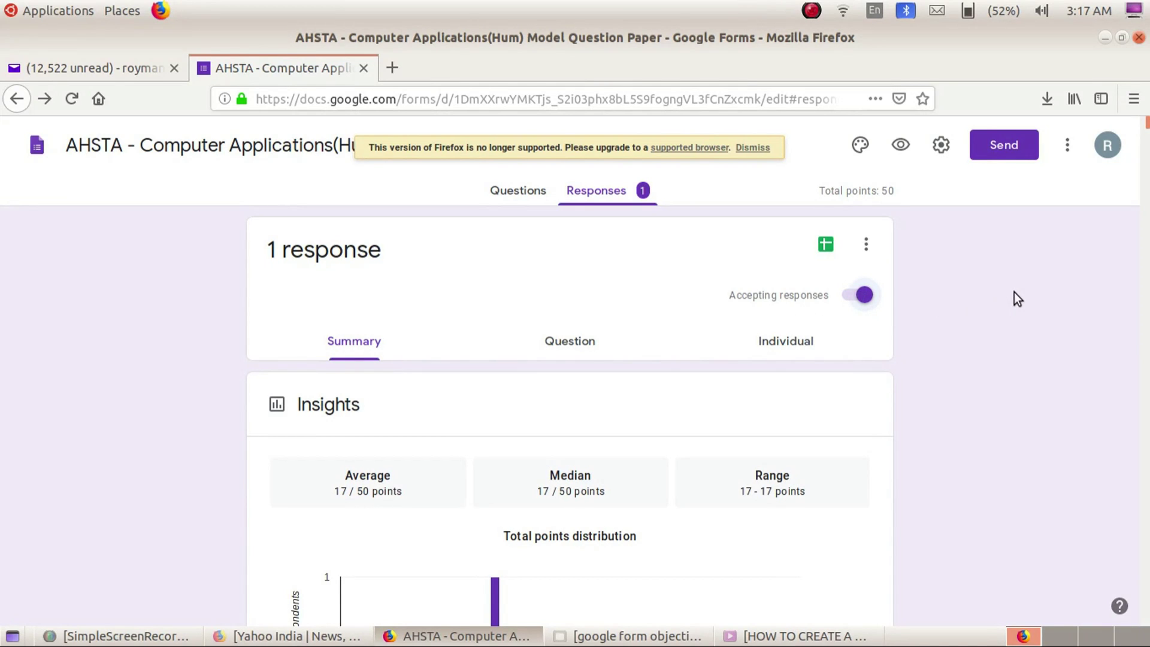
pyautogui.click(1003, 145)
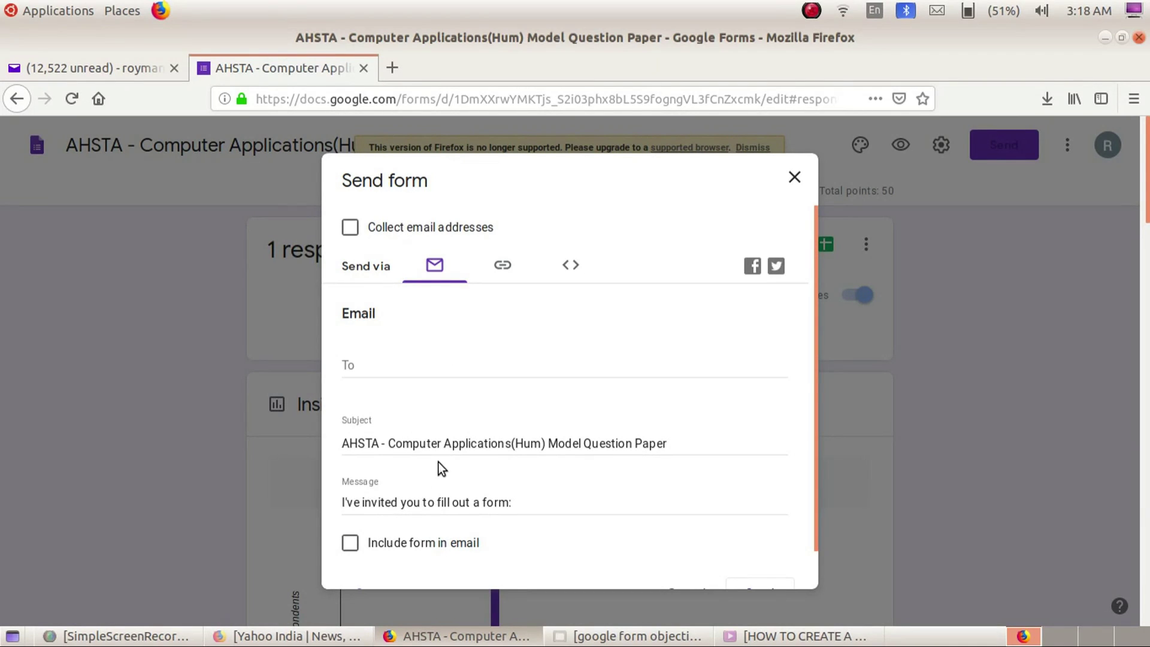
# Show the respondent link with Shorten URL ticked to get the forms.gle link, then go to Yahoo Mail
pyautogui.click(501, 274)
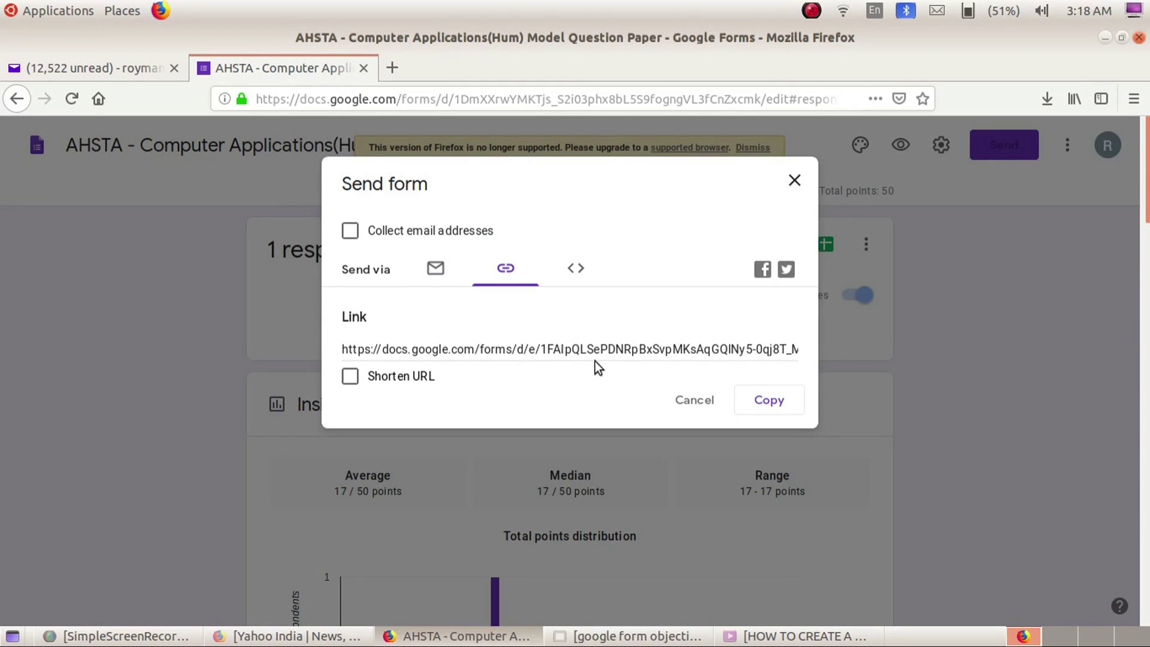
pyautogui.click(353, 382)
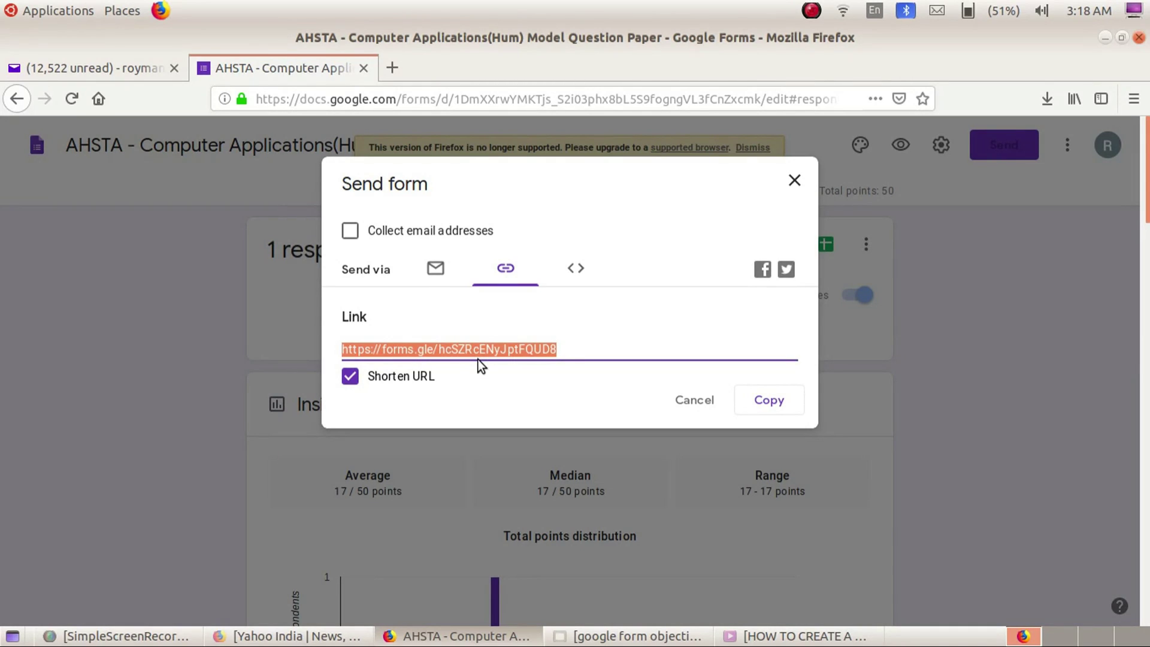
pyautogui.click(146, 71)
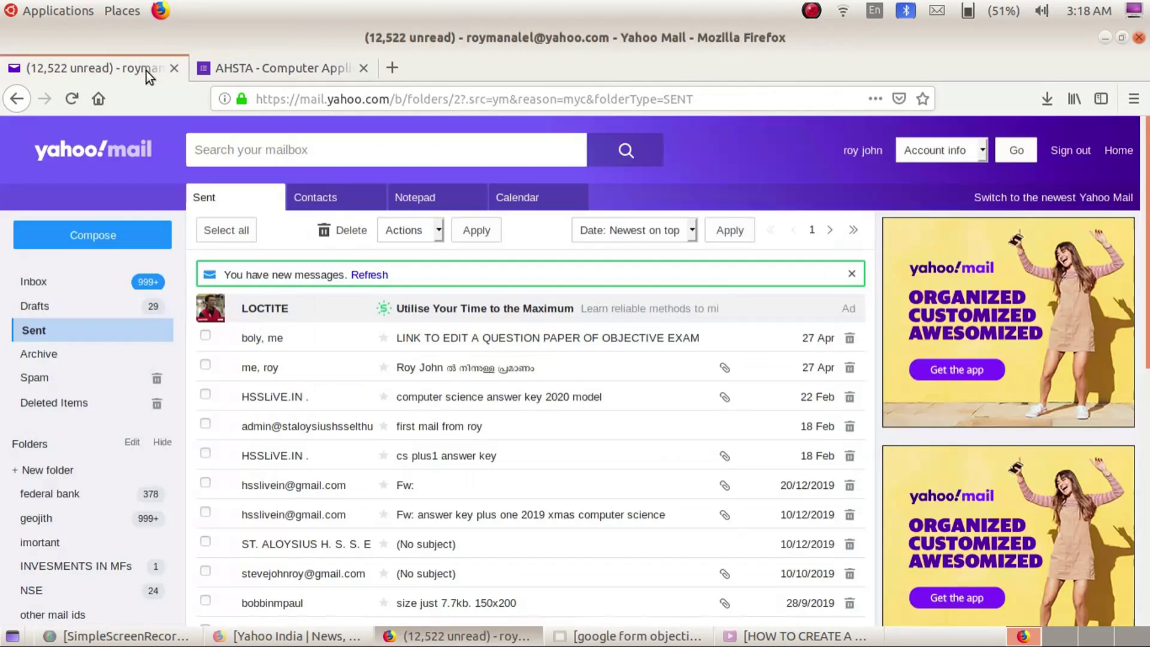
# Compose a new email with the forms.gle link above the note 'exam link for students. please circulate among students'
pyautogui.click(103, 244)
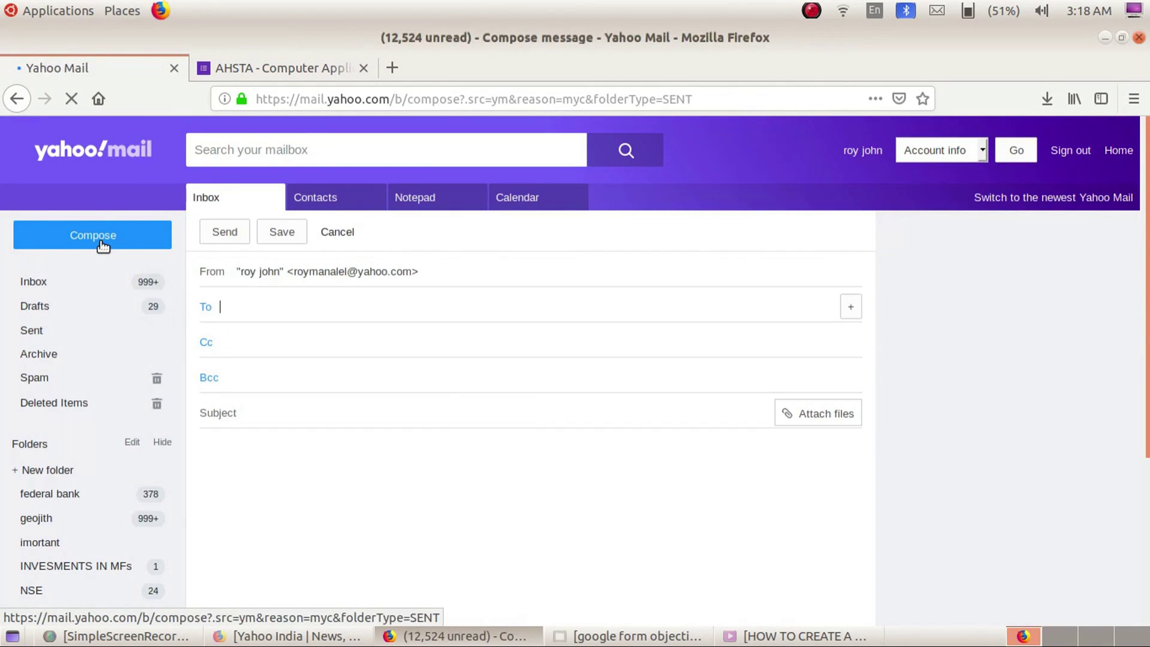
pyautogui.click(263, 443)
pyautogui.write('https://forms.gle/hcSZRcENyJptFQUD8')
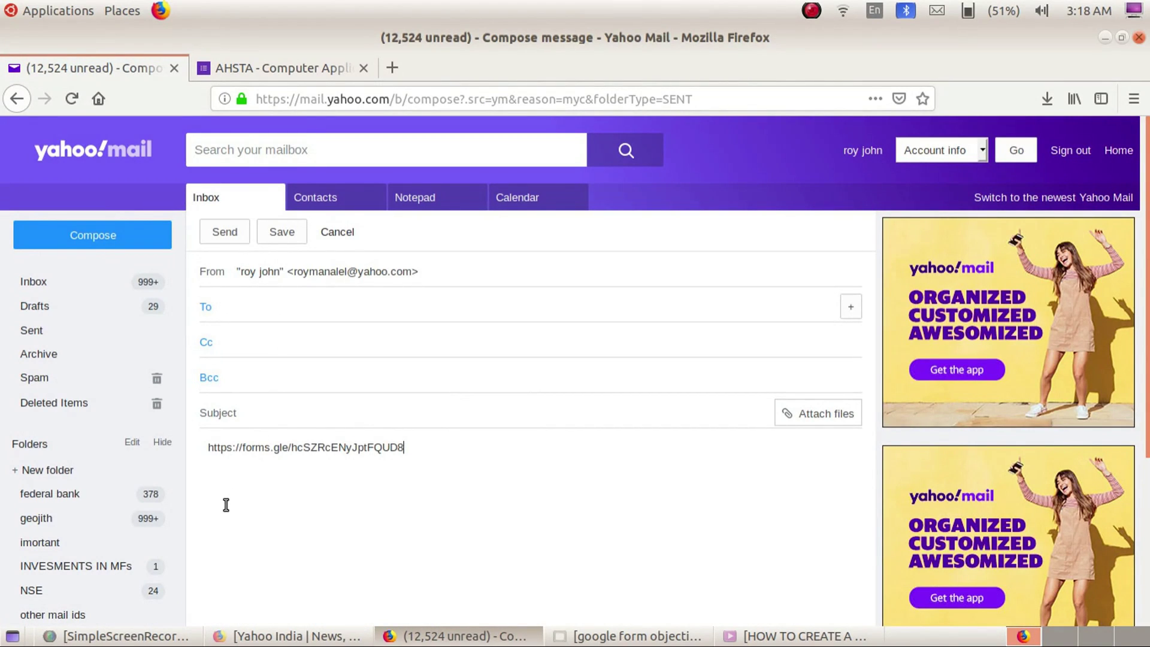
pyautogui.press('Return')
pyautogui.write('exam link for students. please circulate among students')
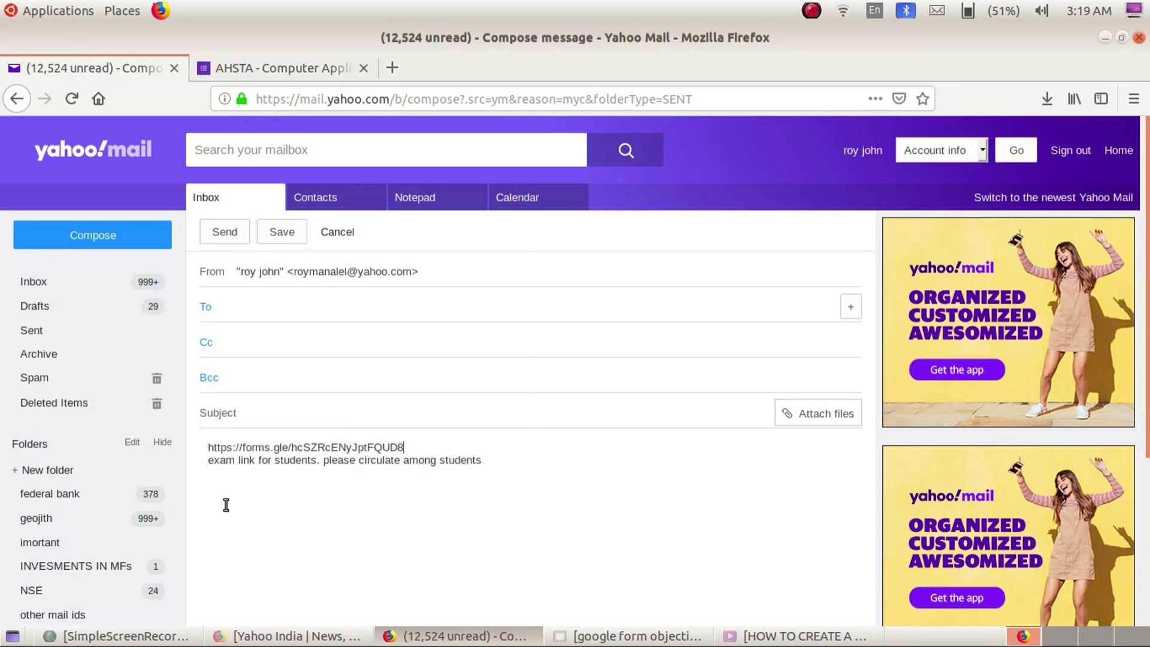
pyautogui.hotkey('ctrl', 'Home')
pyautogui.hotkey('shift', 'End')
pyautogui.hotkey('ctrl', 'c')
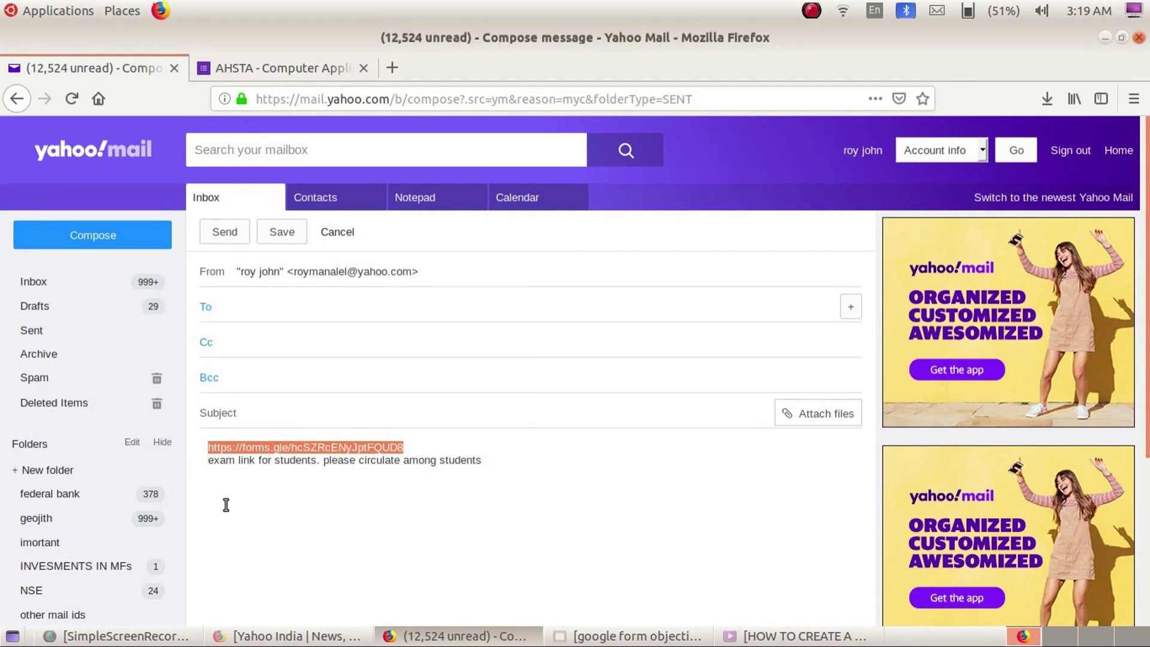
pyautogui.click(226, 505)
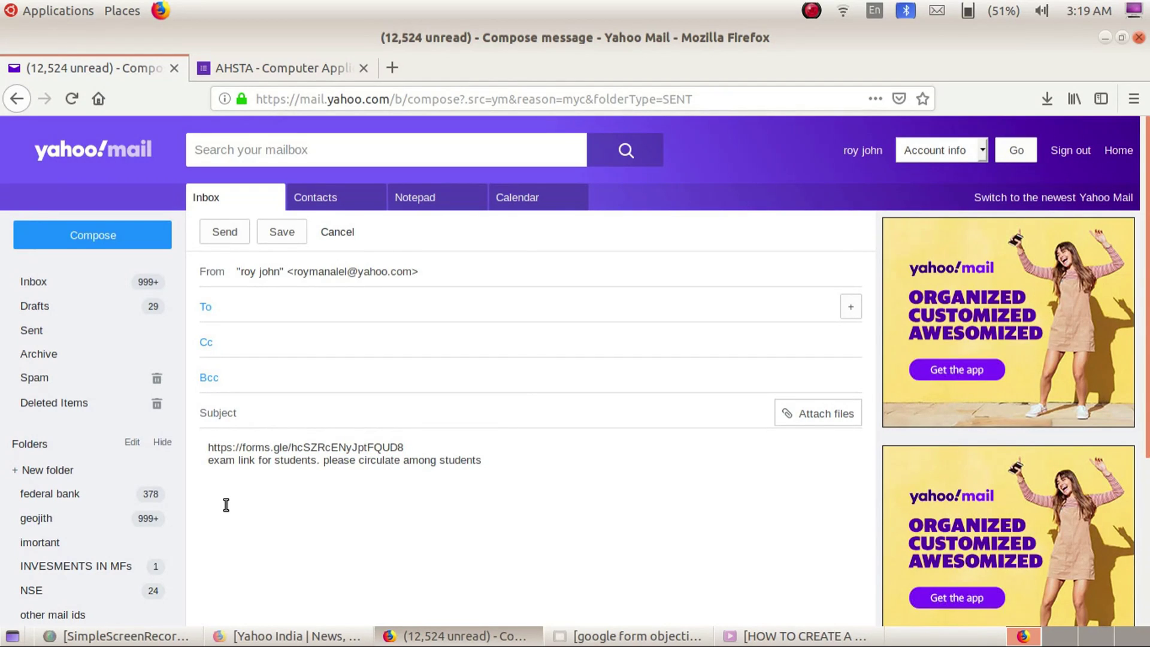
pyautogui.click(626, 644)
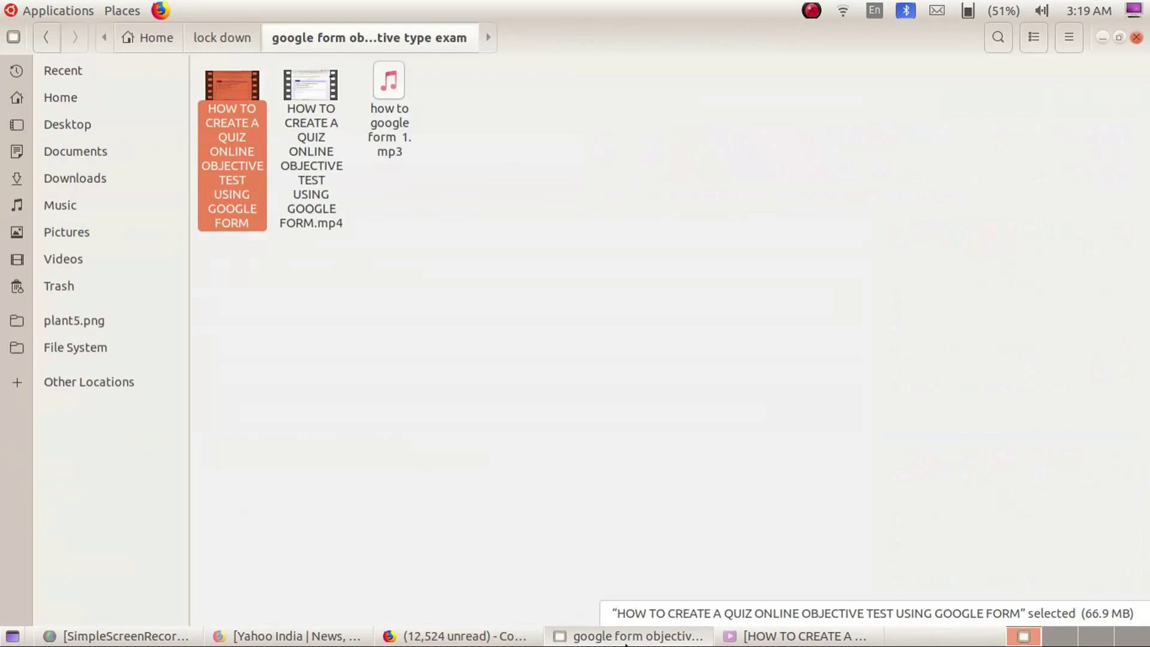
# Cycle through the video player and Yahoo windows, then return to the Forms tab's Send form dialog
pyautogui.click(769, 639)
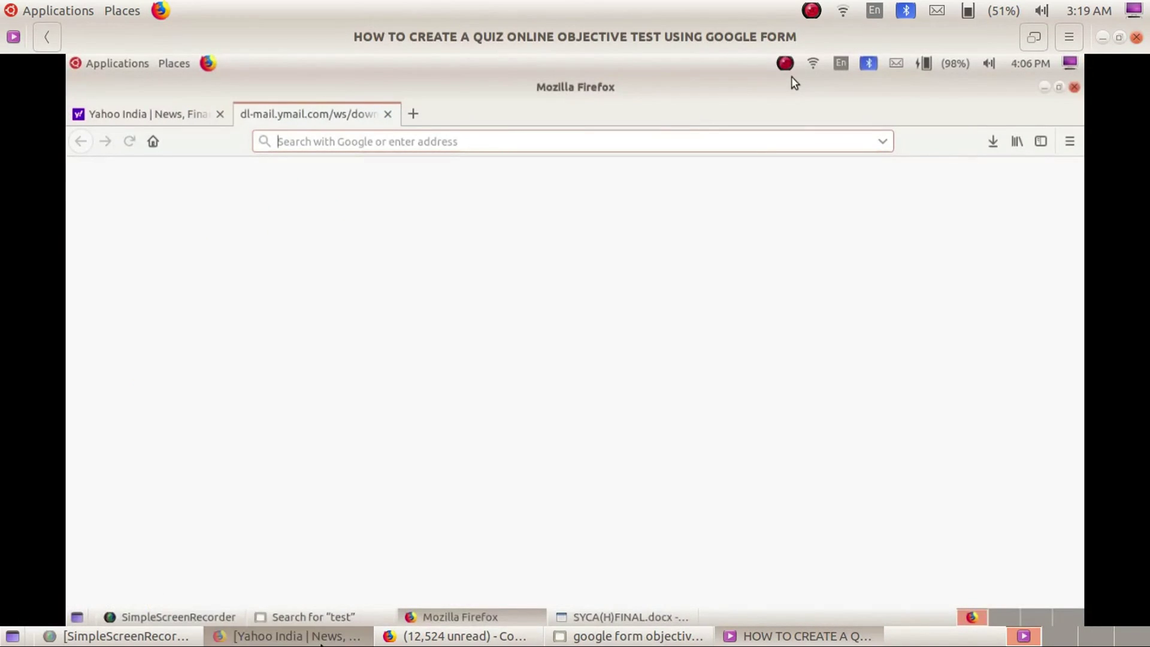
pyautogui.click(321, 640)
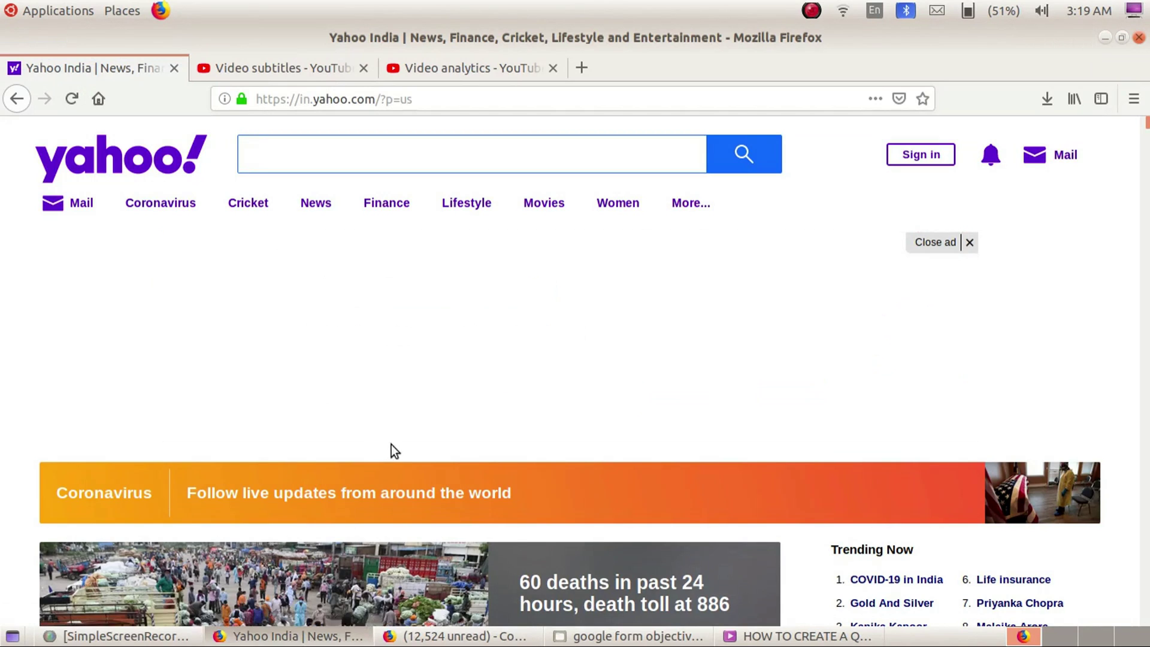
pyautogui.click(479, 638)
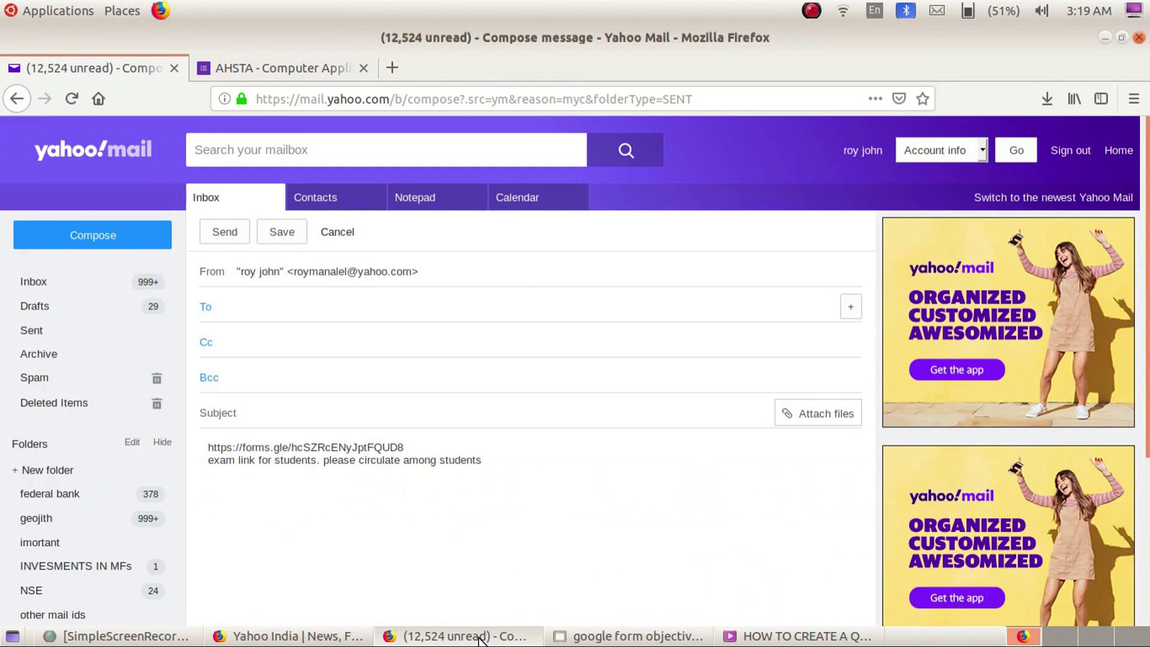
pyautogui.click(249, 70)
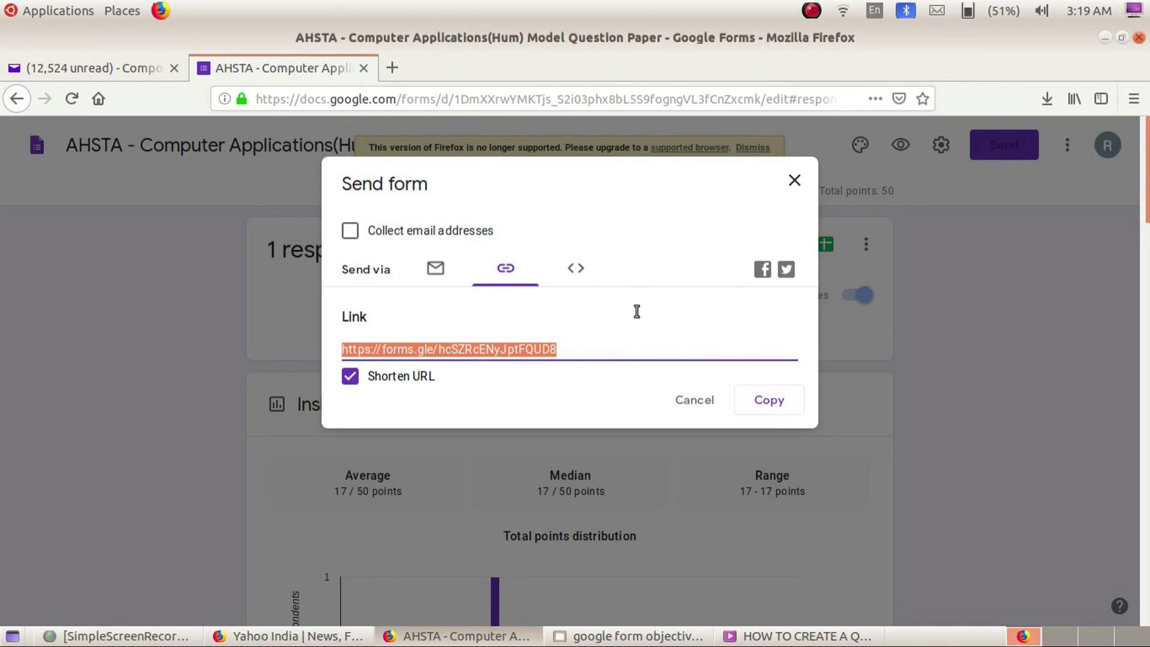
# Load the forms.gle short link in a new tab and check the resulting viewform address
pyautogui.click(393, 67)
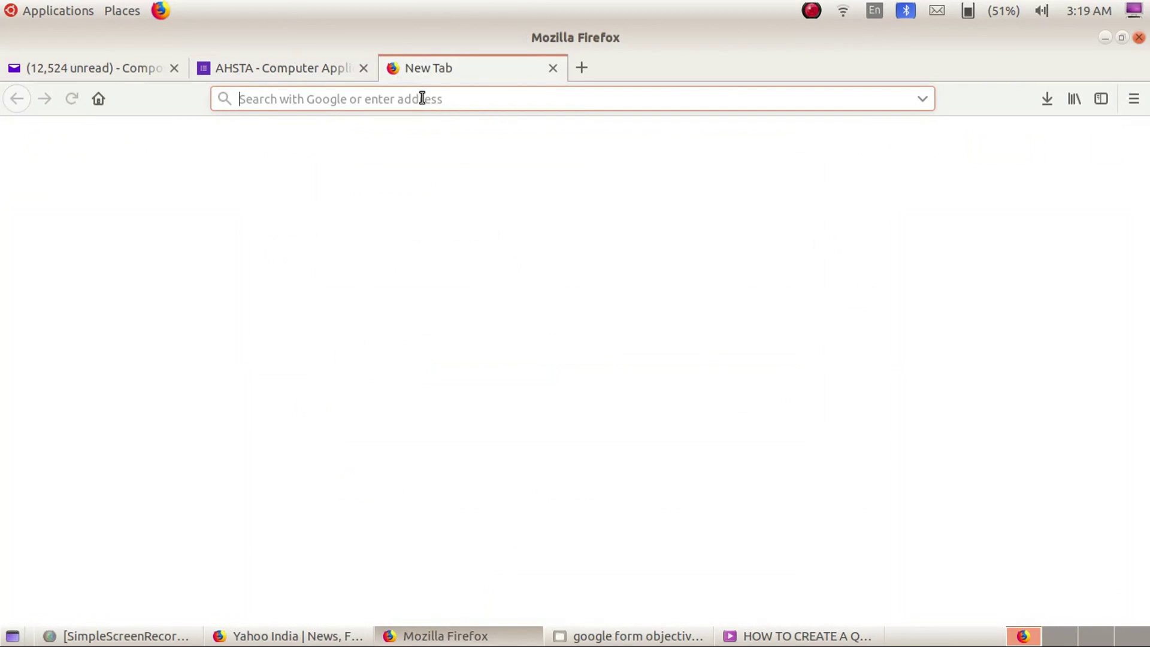
pyautogui.hotkey('ctrl', 'v')
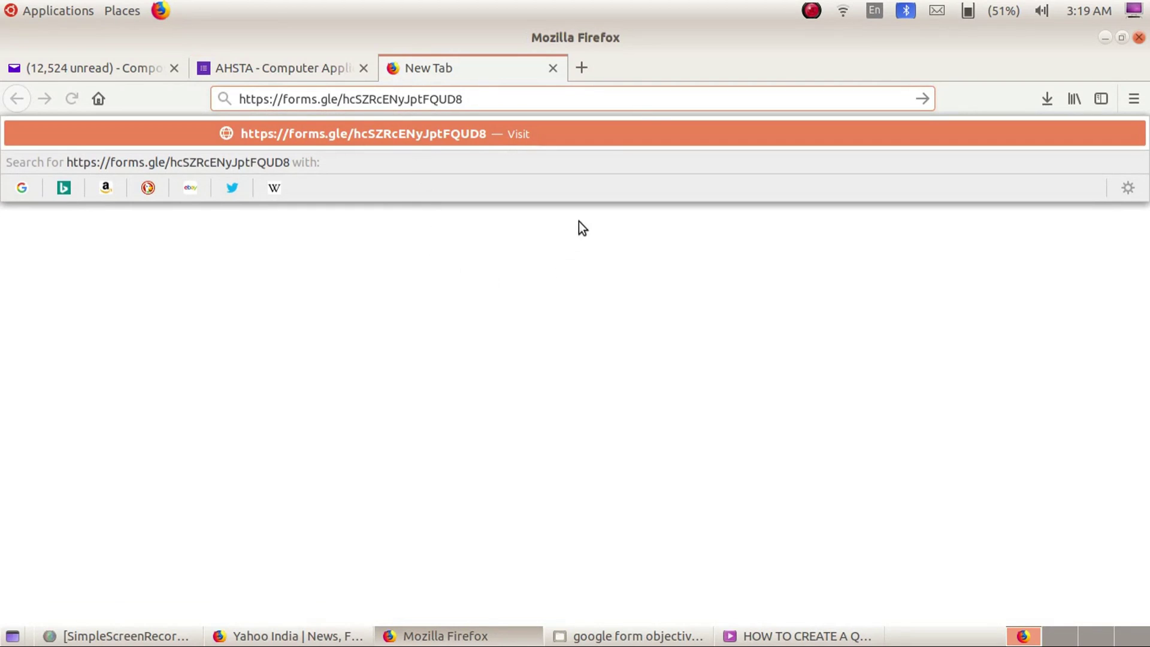
pyautogui.click(586, 98)
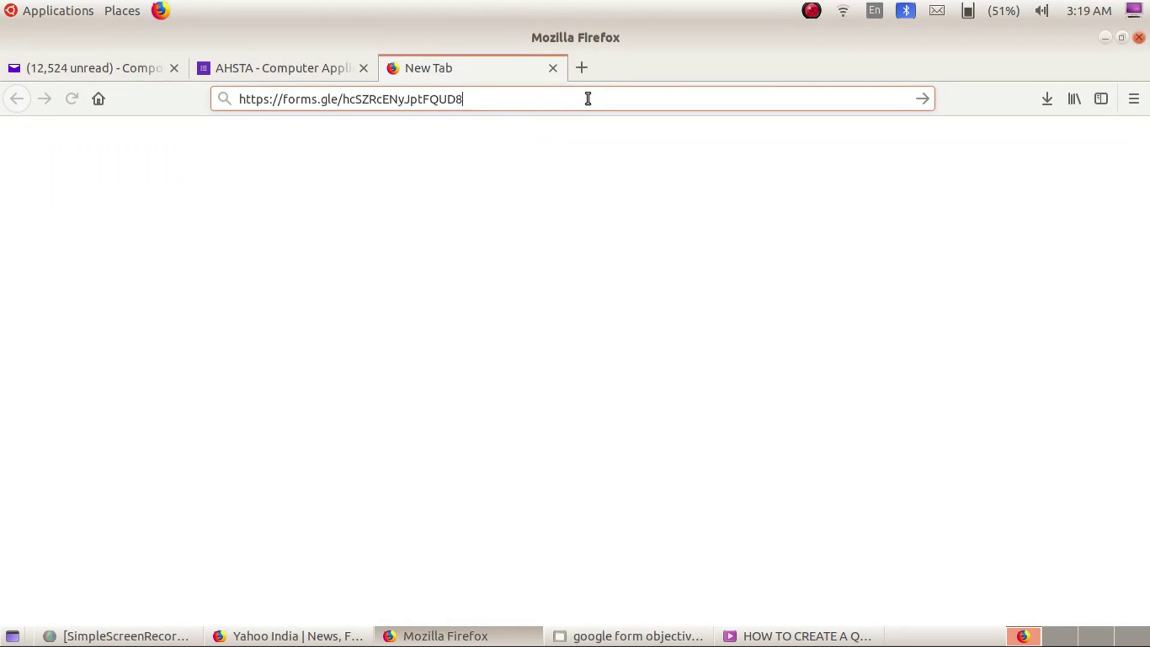
pyautogui.press('Return')
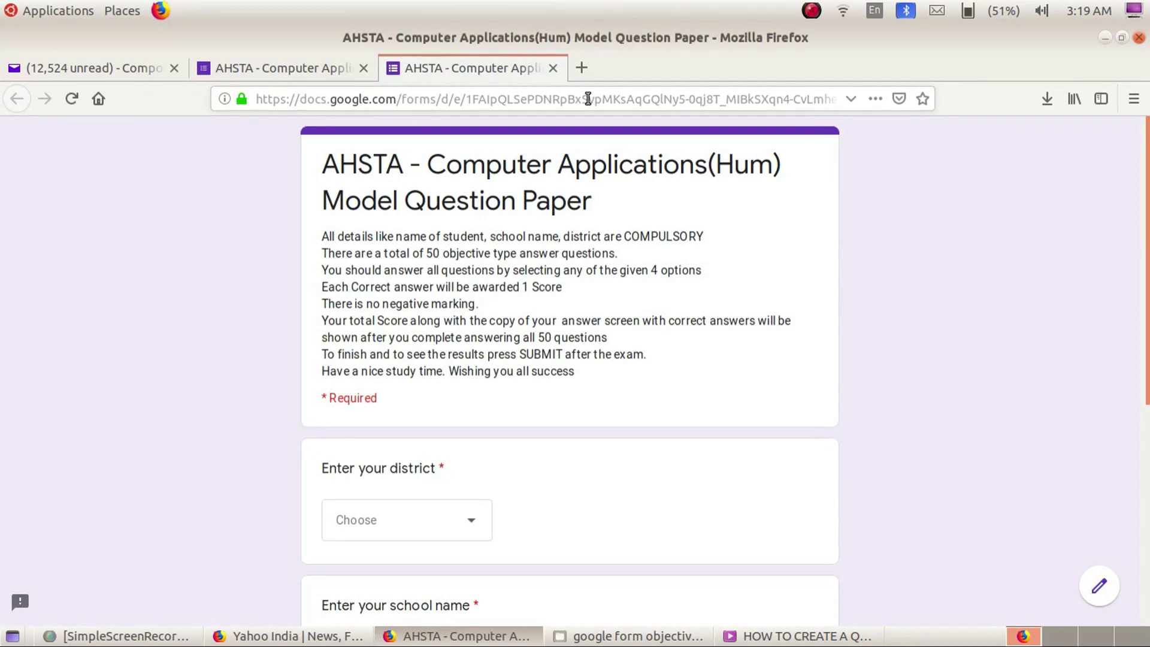
pyautogui.click(587, 98)
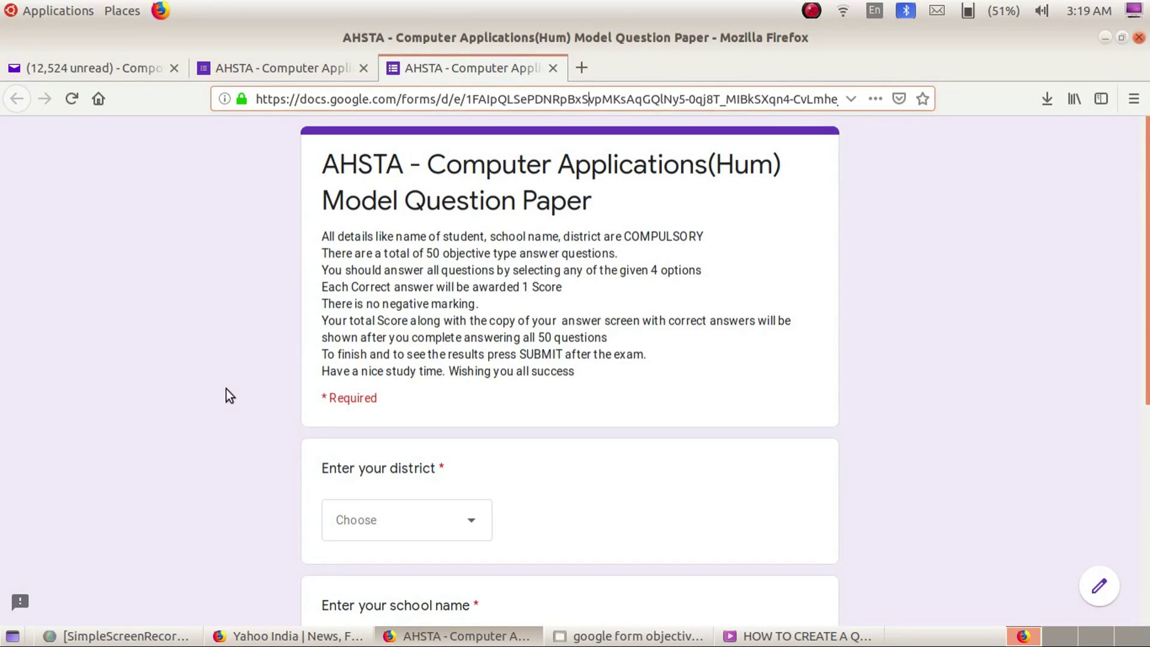
pyautogui.press('Down')
pyautogui.press('Down')
pyautogui.press('Down')
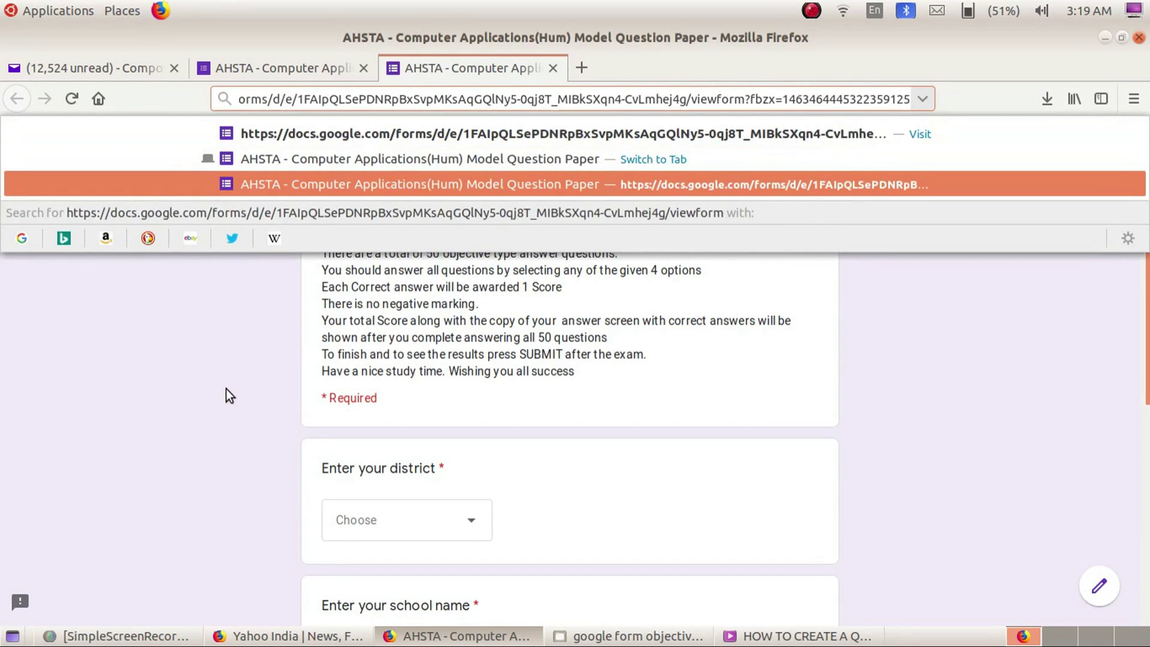
pyautogui.press('Escape')
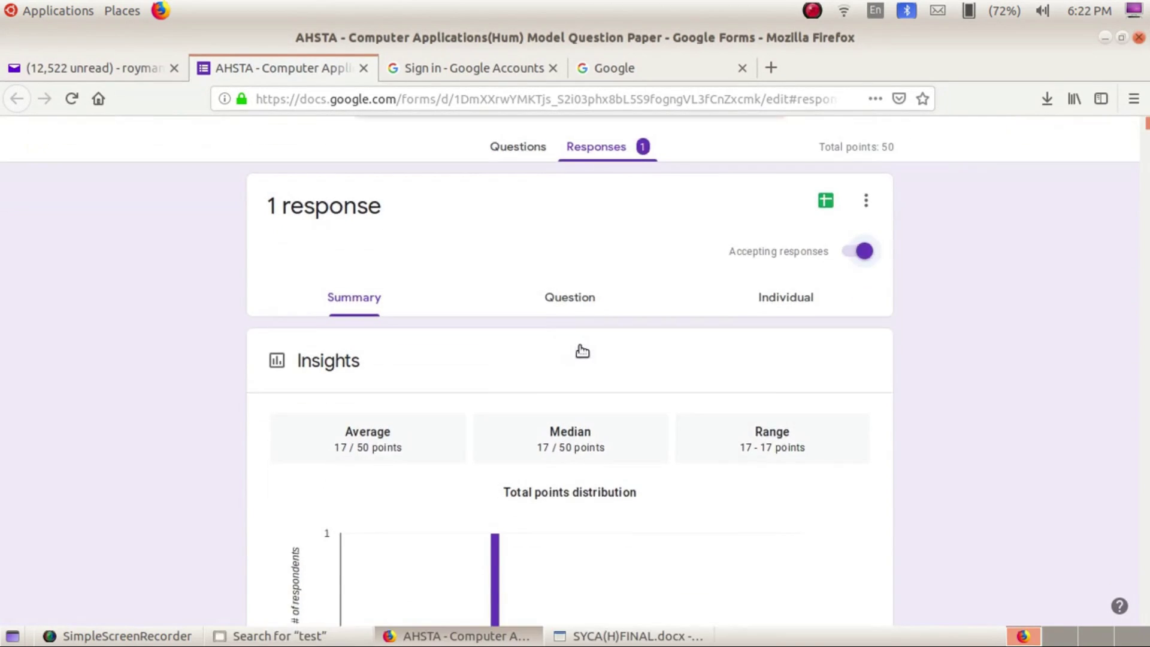
# Scroll past Insights and frequently missed questions to the single test response's answer charts, through question 50
pyautogui.scroll(-7, 580, 344)
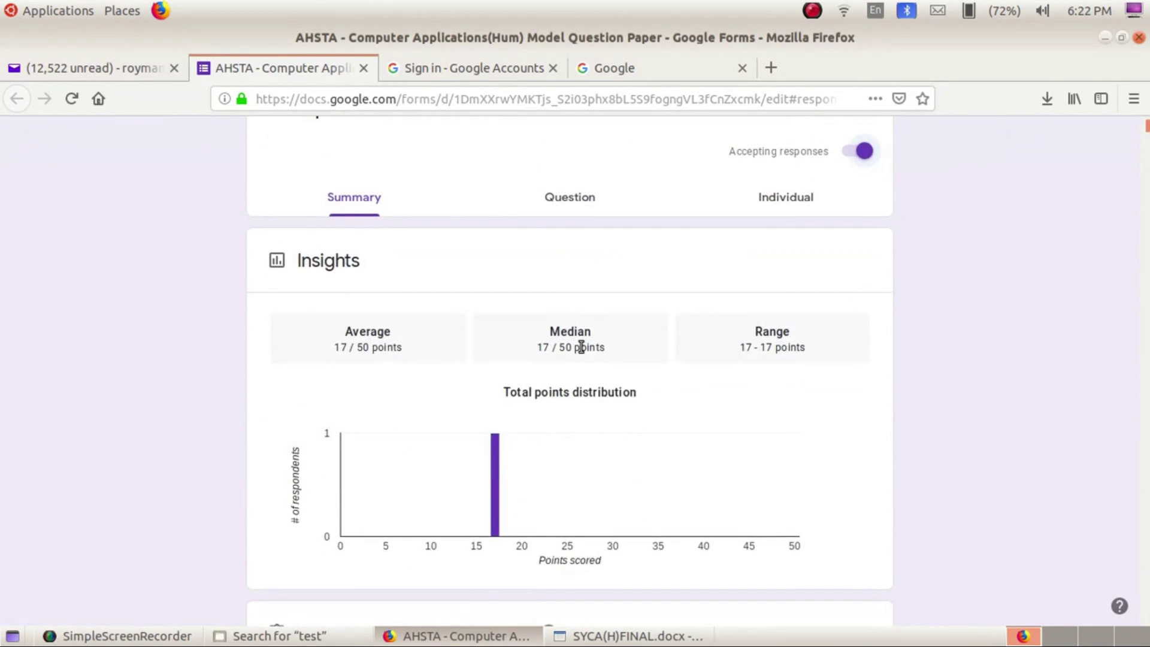
pyautogui.scroll(-3, 580, 346)
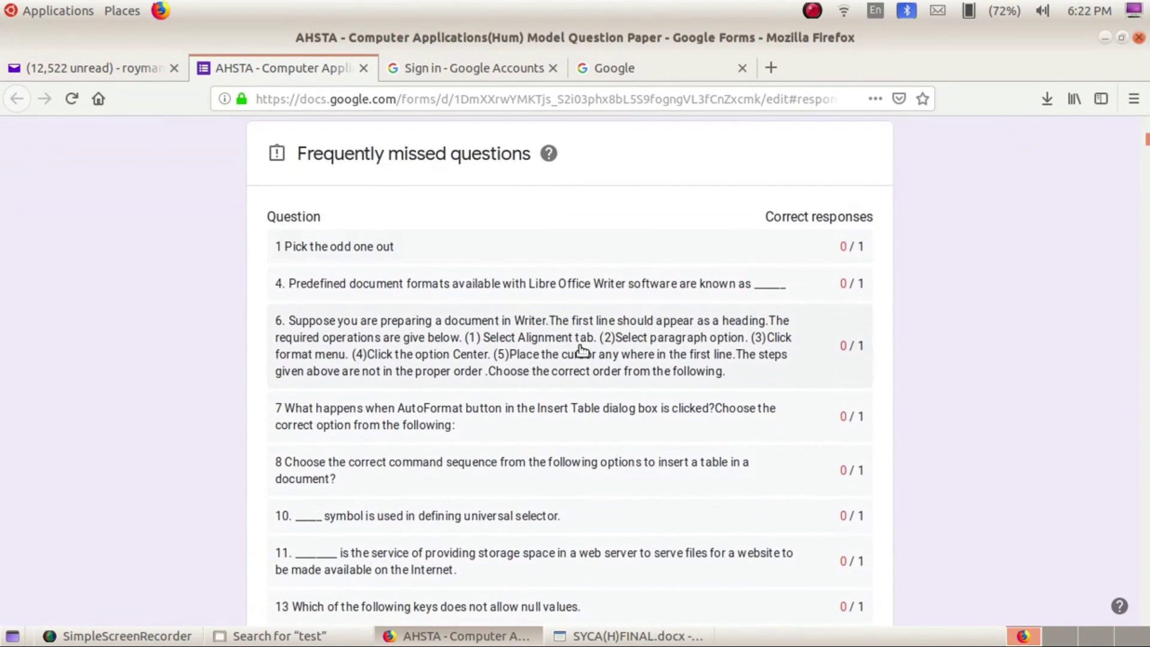
pyautogui.scroll(-11, 581, 350)
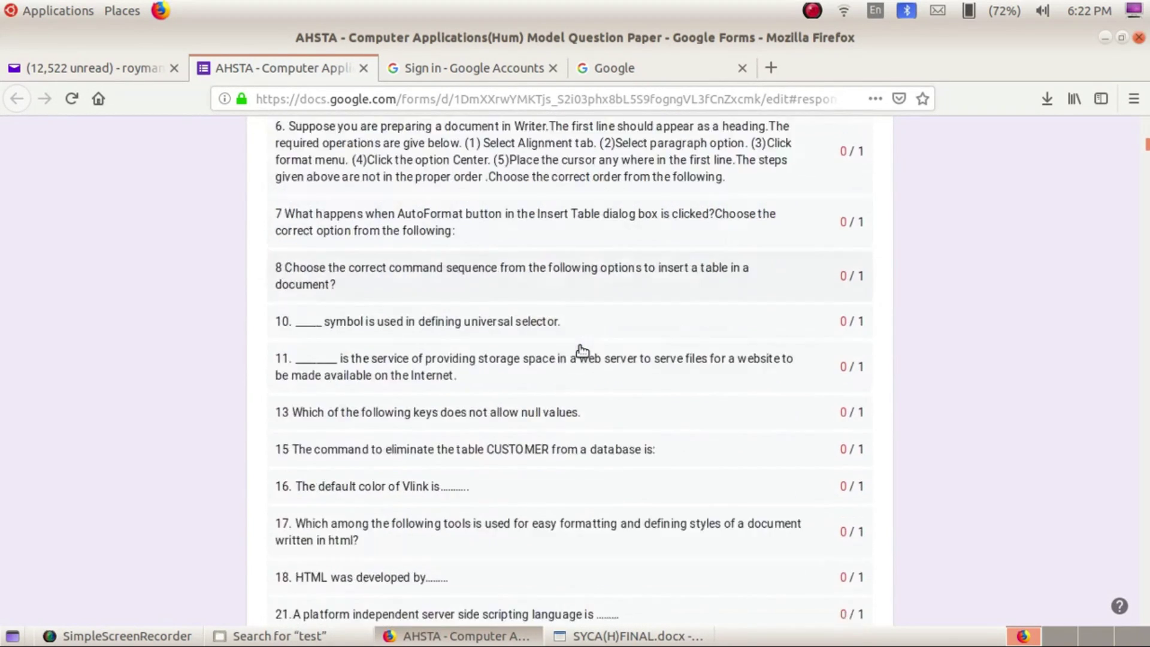
pyautogui.scroll(-13, 580, 350)
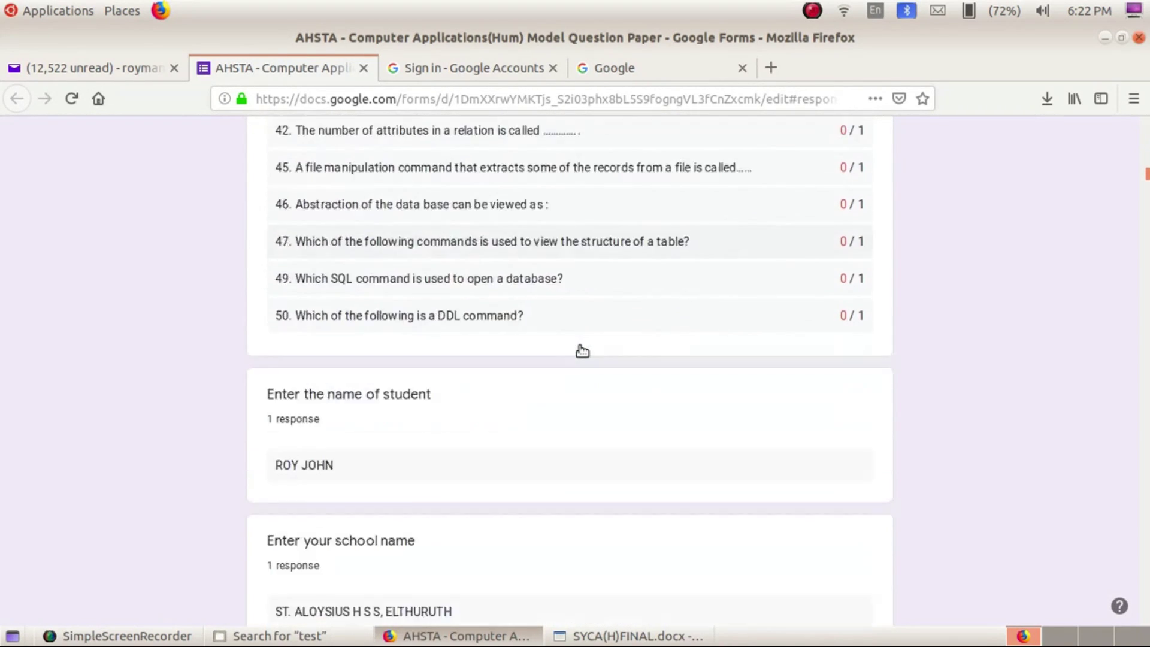
pyautogui.scroll(-7, 580, 346)
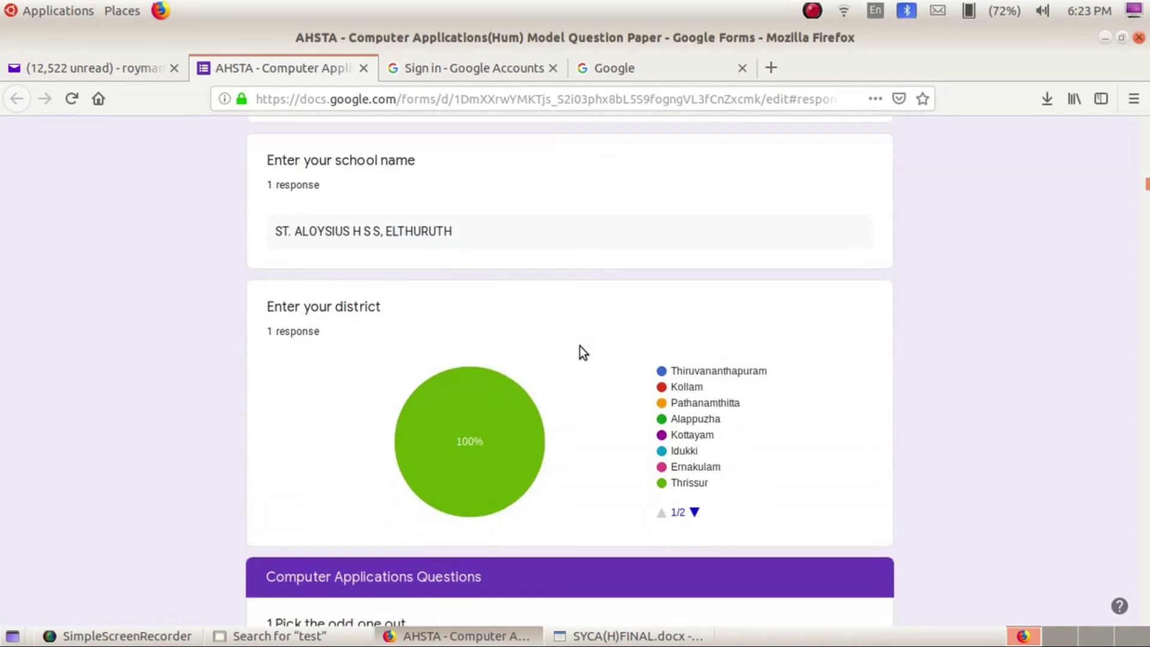
pyautogui.scroll(-6, 579, 347)
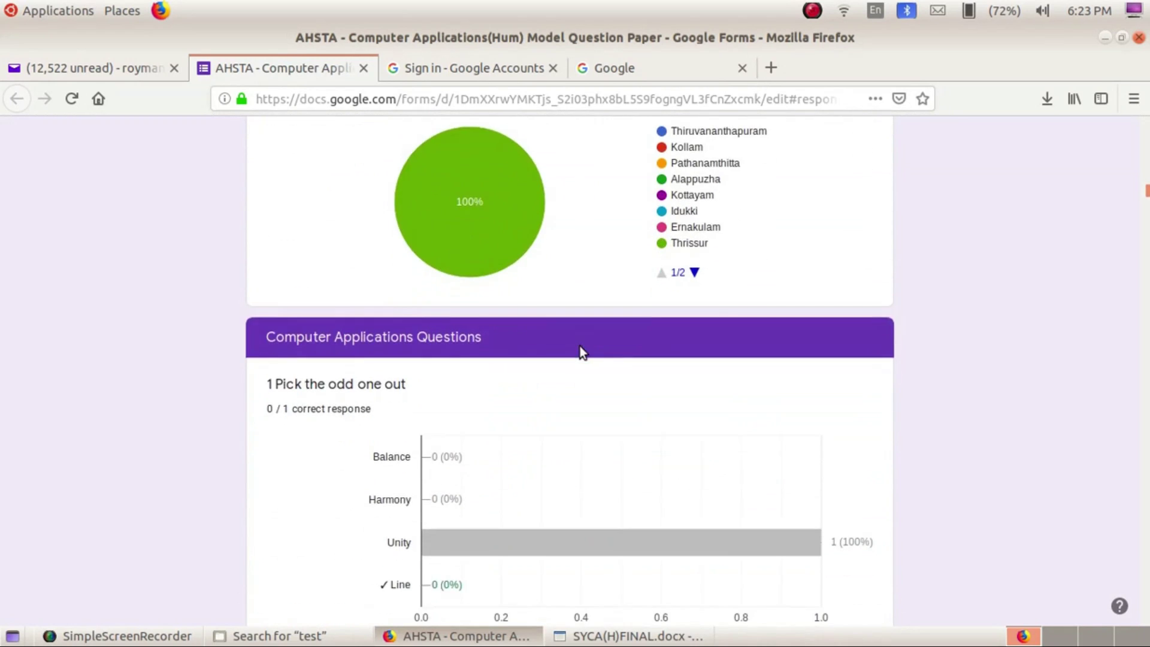
pyautogui.scroll(-6, 579, 346)
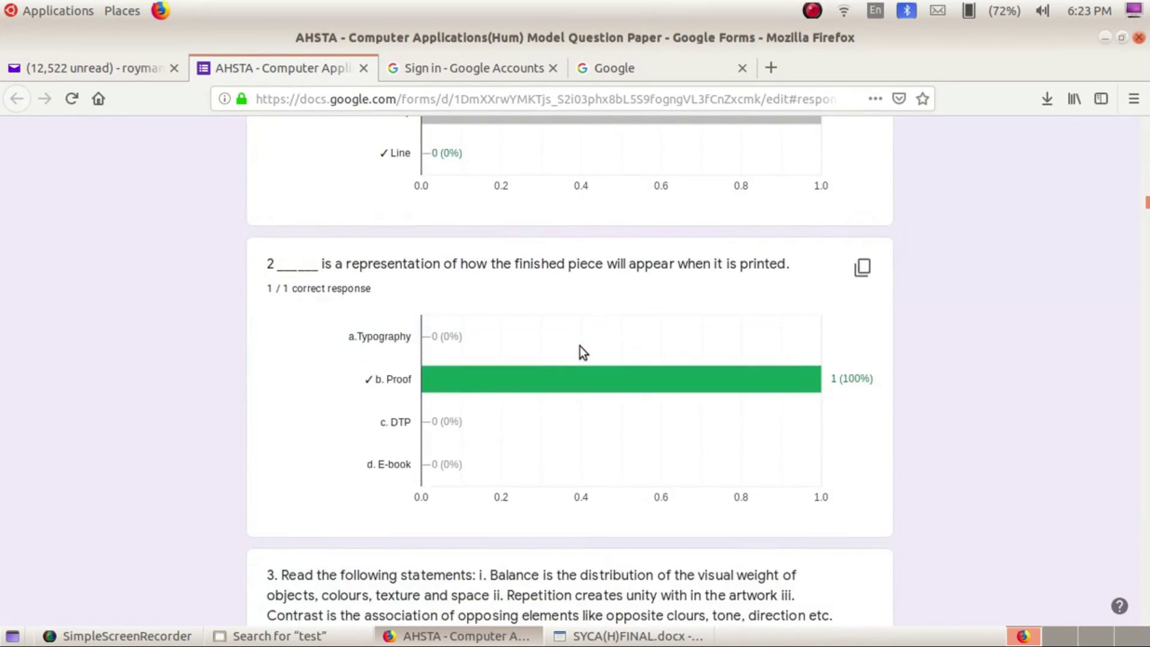
pyautogui.scroll(-14, 580, 346)
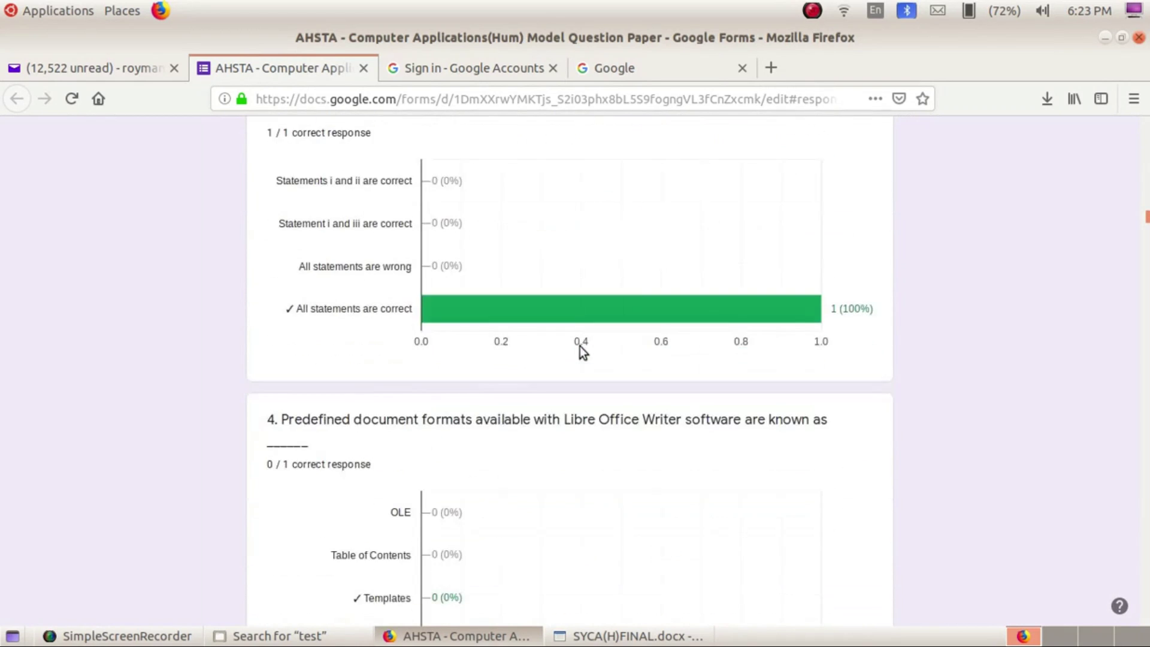
pyautogui.scroll(-15, 580, 346)
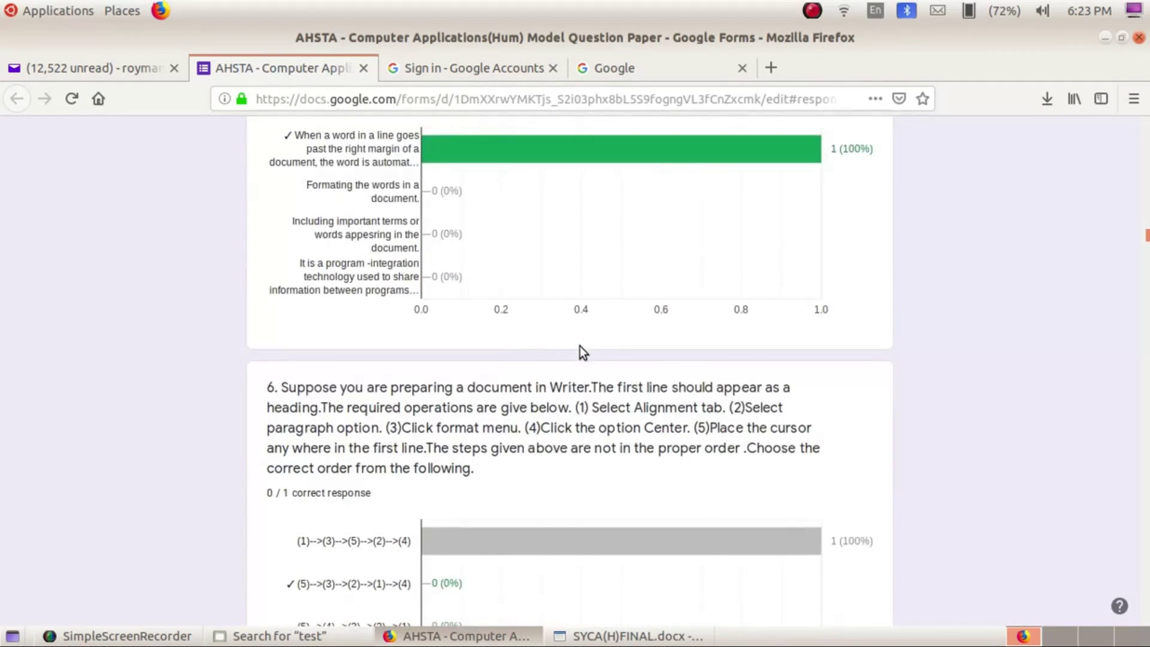
pyautogui.scroll(-4, 580, 346)
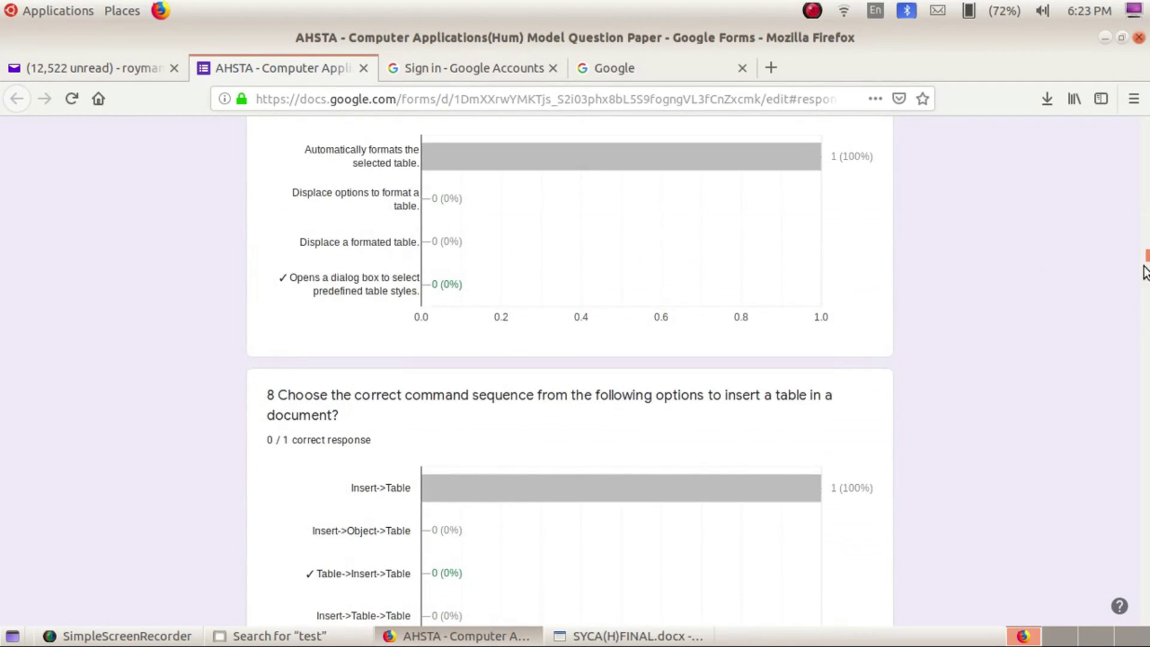
pyautogui.moveTo(1144, 256); pyautogui.dragTo(1140, 634)
pyautogui.scroll(3, 931, 368)
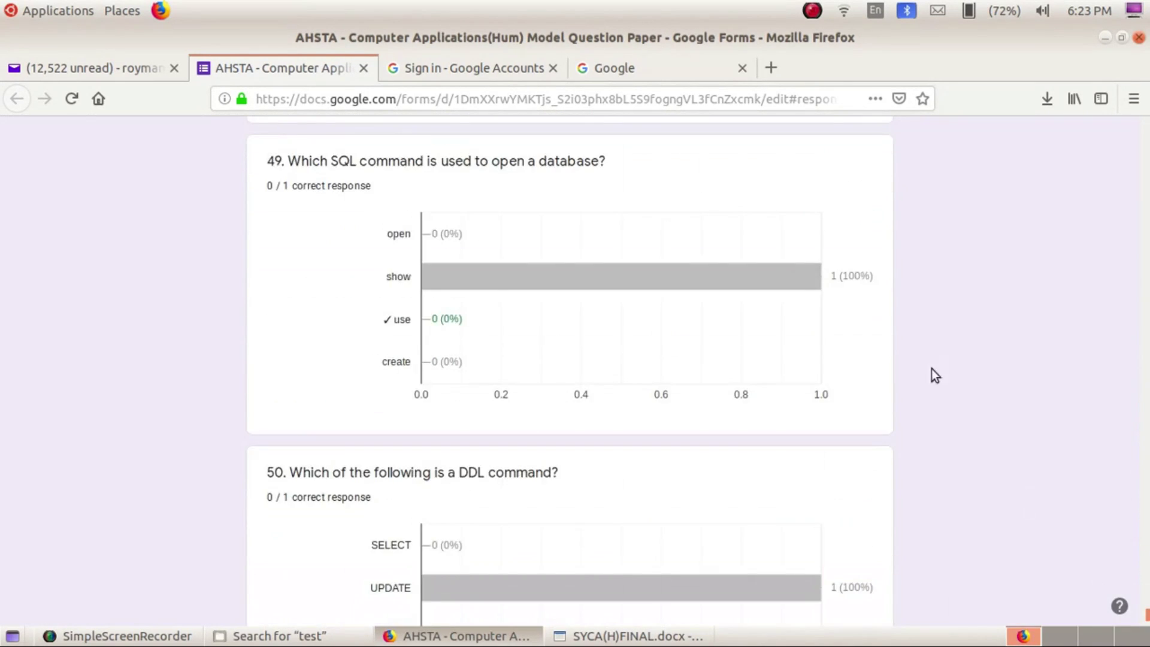